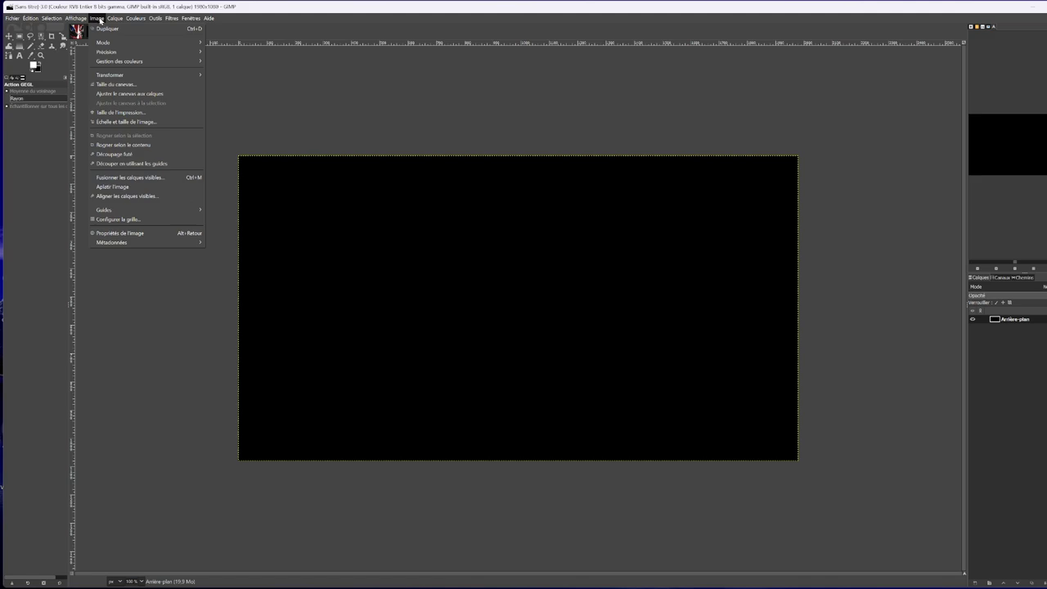
# Add an alpha channel to the Arrière-plan layer and clear its black fill to transparency.
pyautogui.click(602, 292)
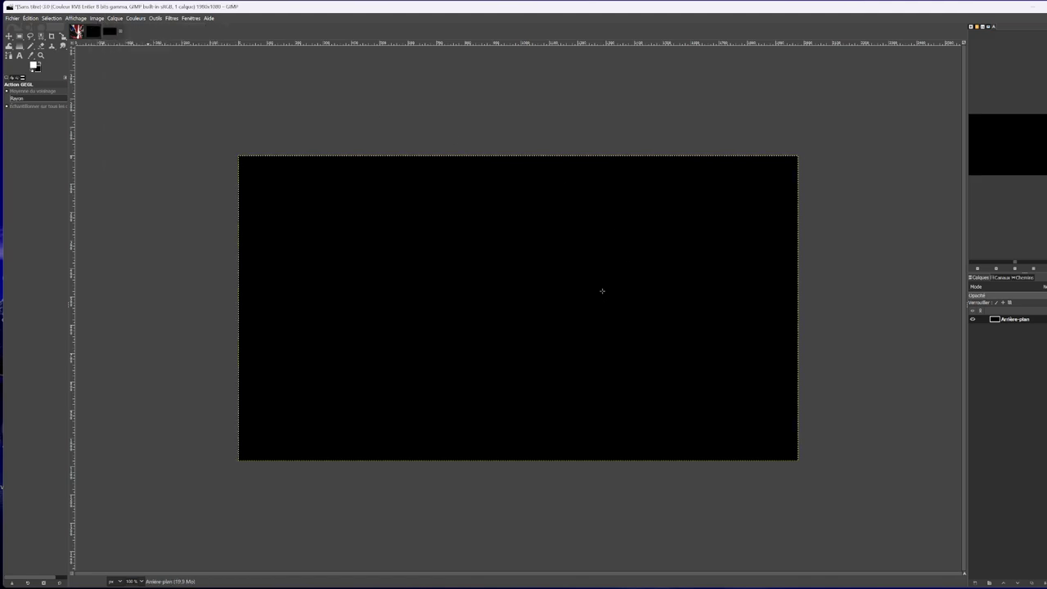
pyautogui.rightClick(566, 297)
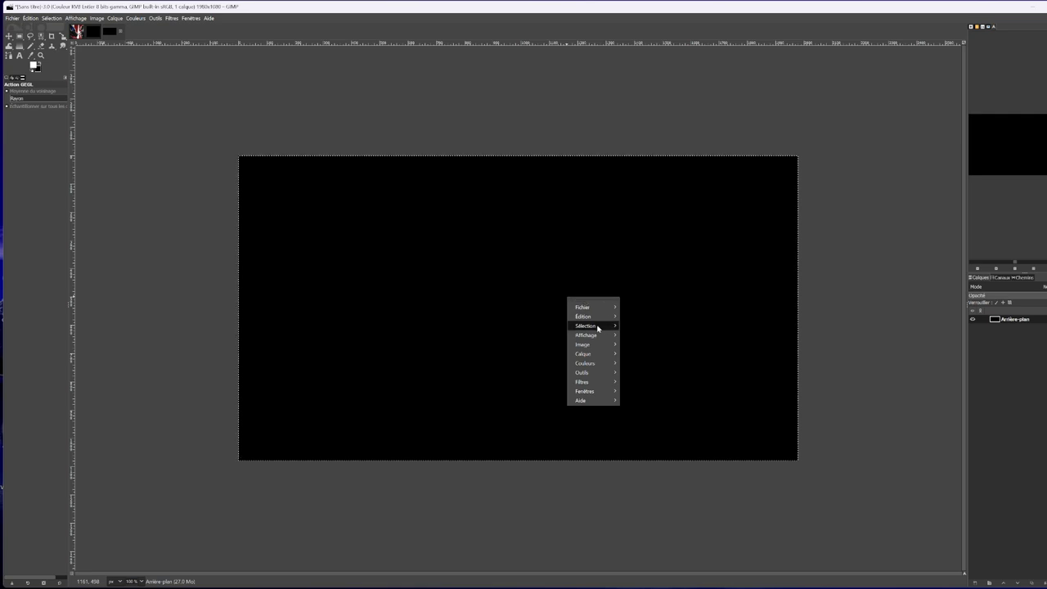
pyautogui.moveTo(599, 329)
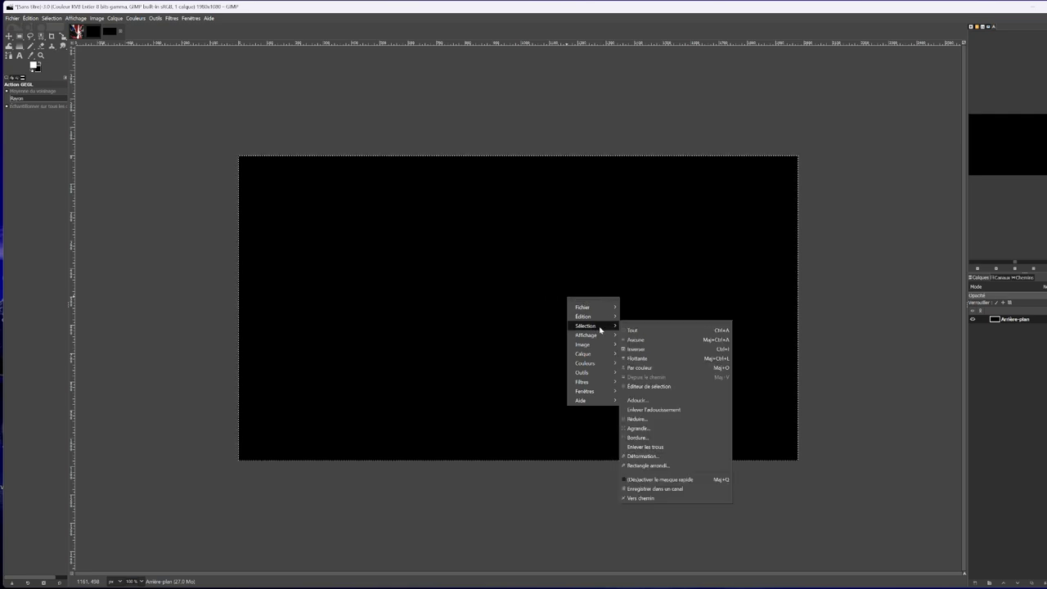
pyautogui.moveTo(604, 358)
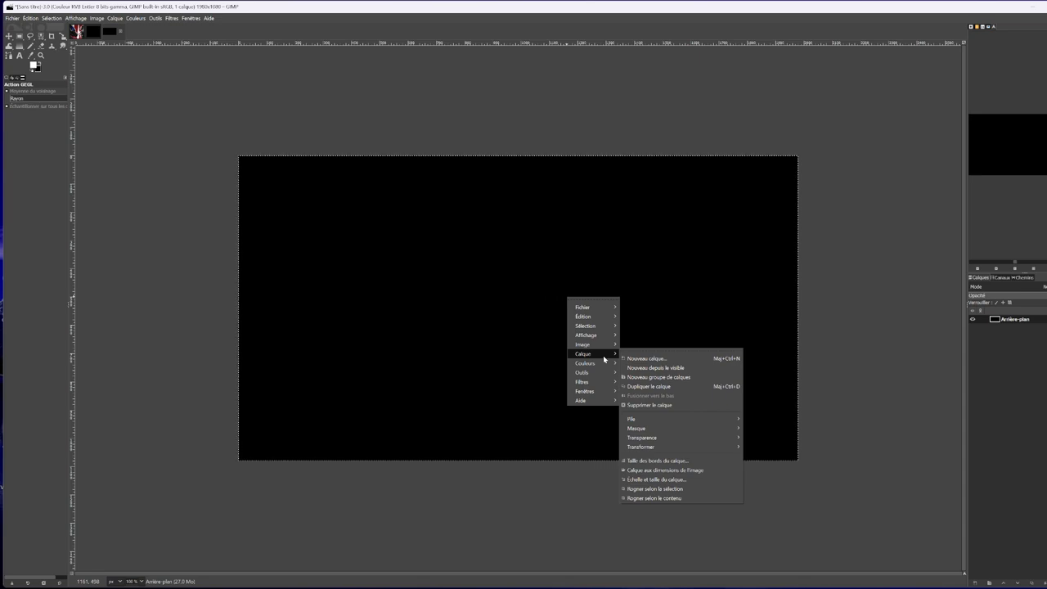
pyautogui.moveTo(678, 440)
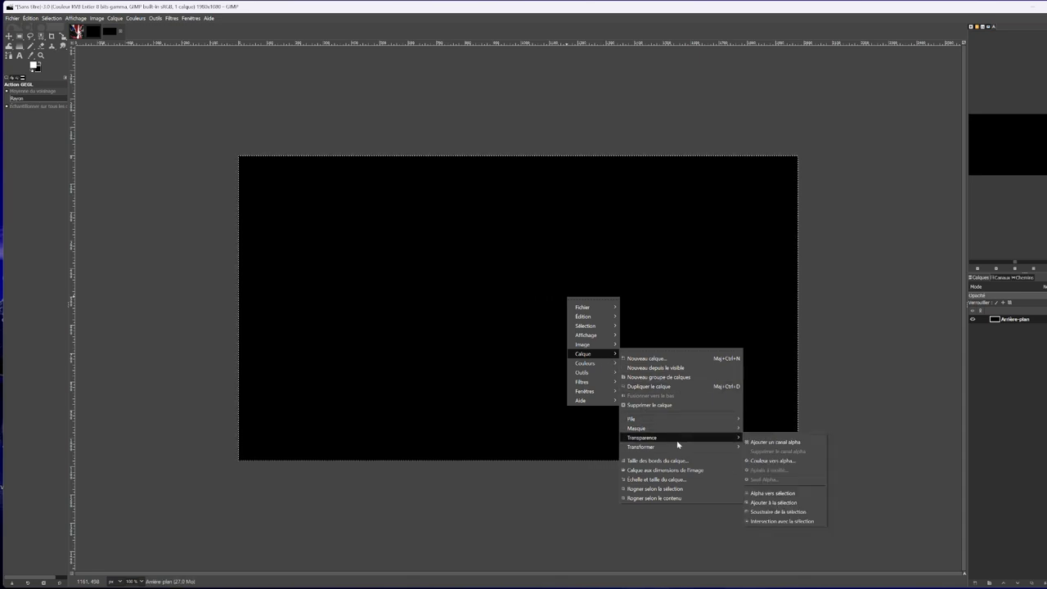
pyautogui.click(765, 442)
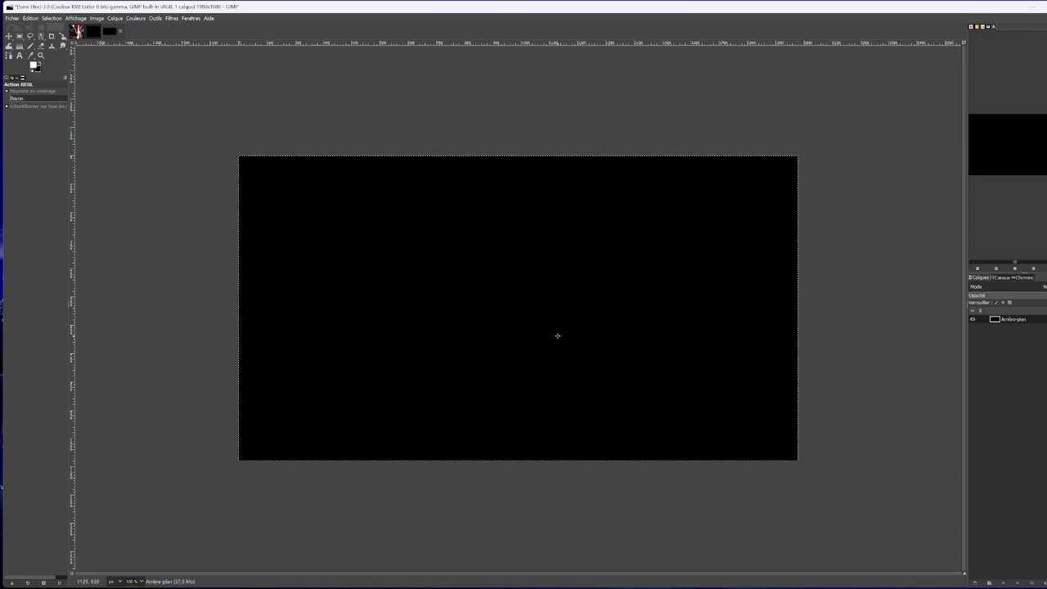
pyautogui.press('Delete')
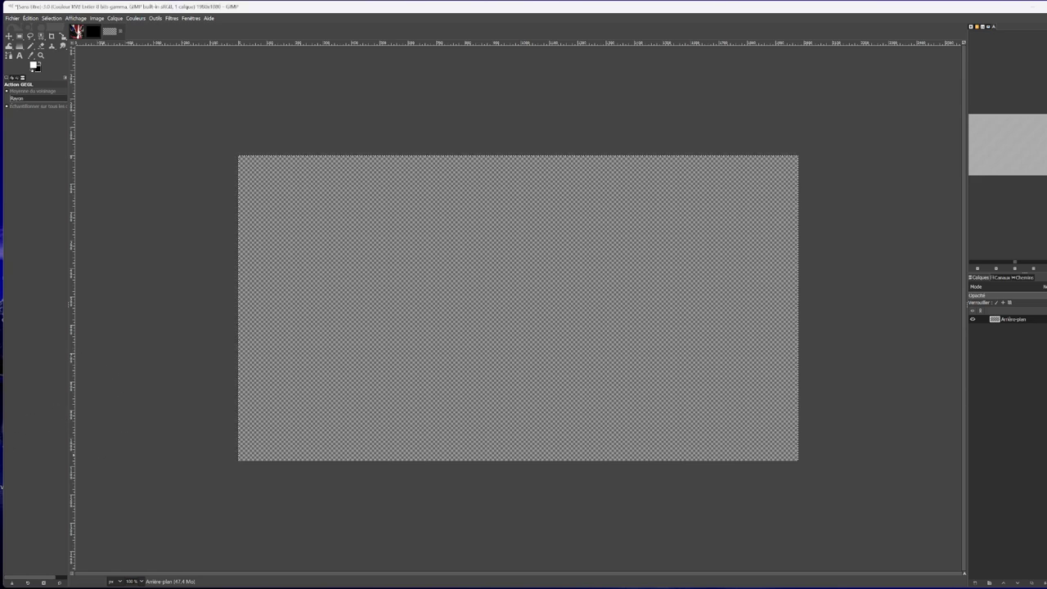
# Place the Godzilla vs Kong image on the transparent canvas as a new layer.
pyautogui.moveTo(400, 395); pyautogui.dragTo(508, 414)
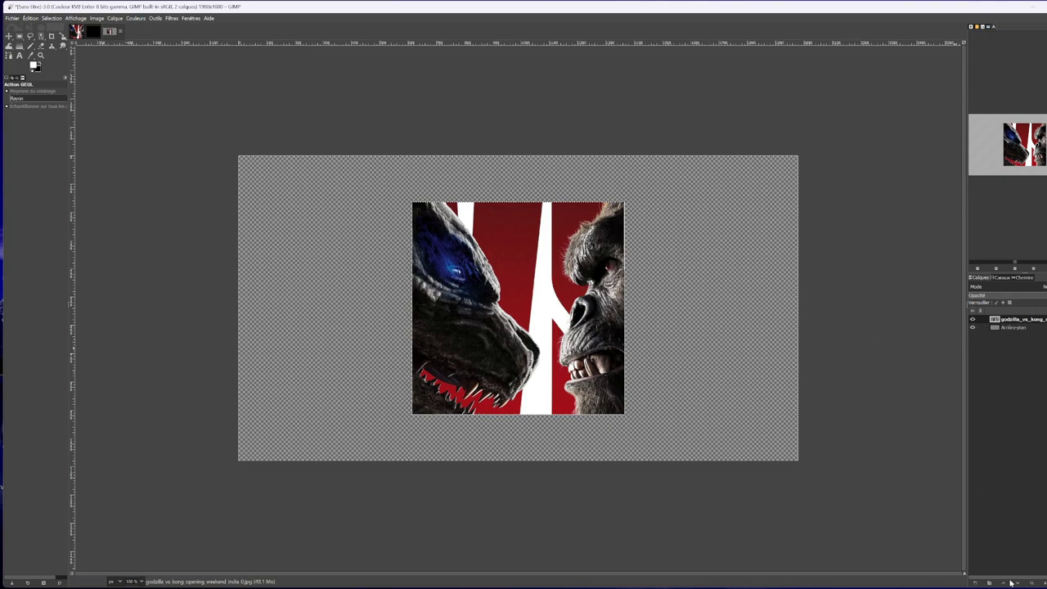
pyautogui.click(141, 581)
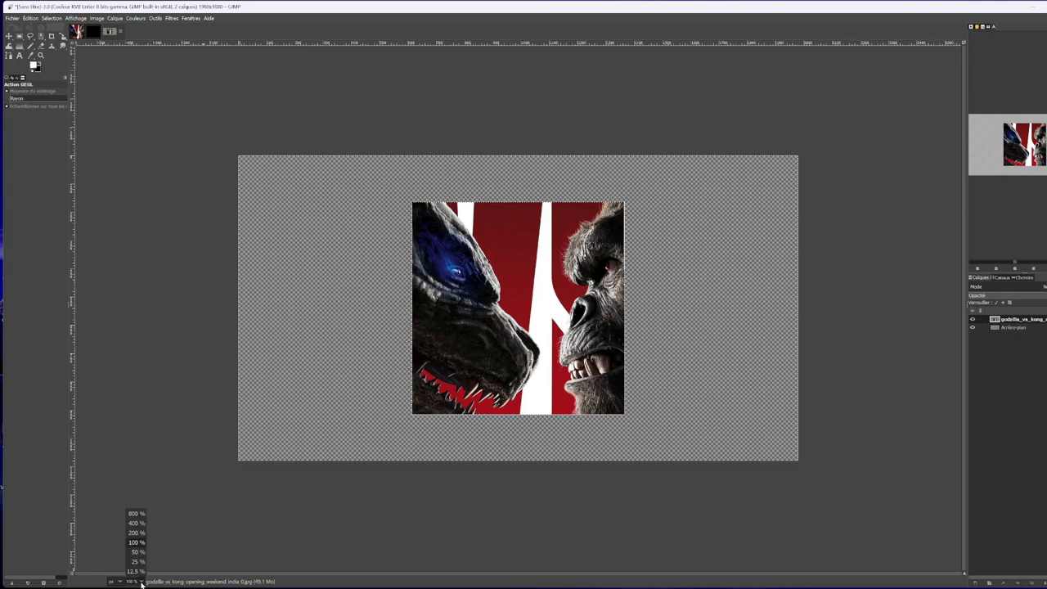
pyautogui.click(136, 532)
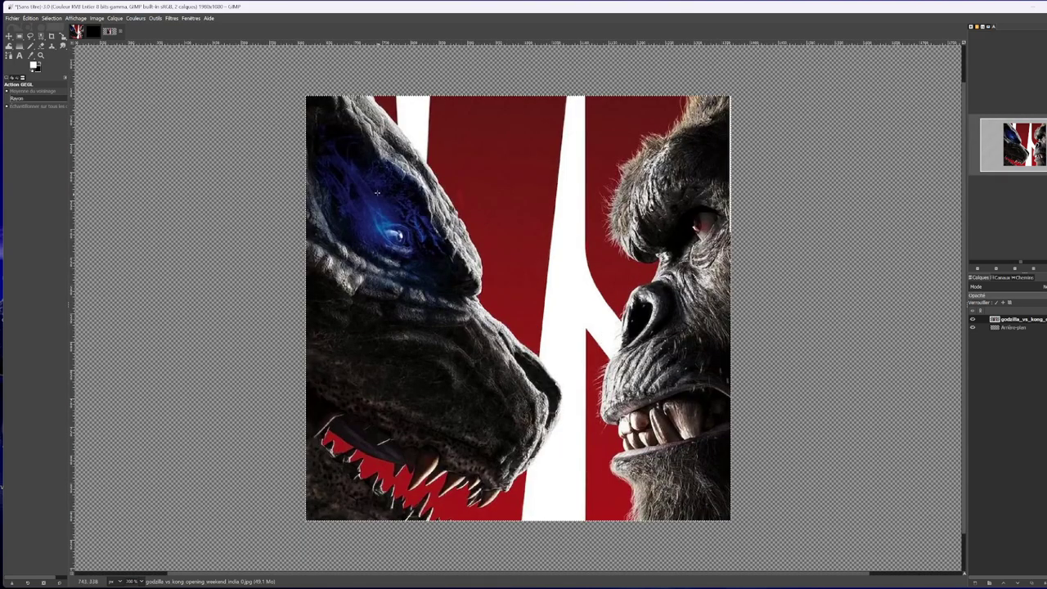
# Trace a freehand selection around Godzilla's snout, jaw, teeth and head, passing outside the image on the neck side.
pyautogui.click(30, 37)
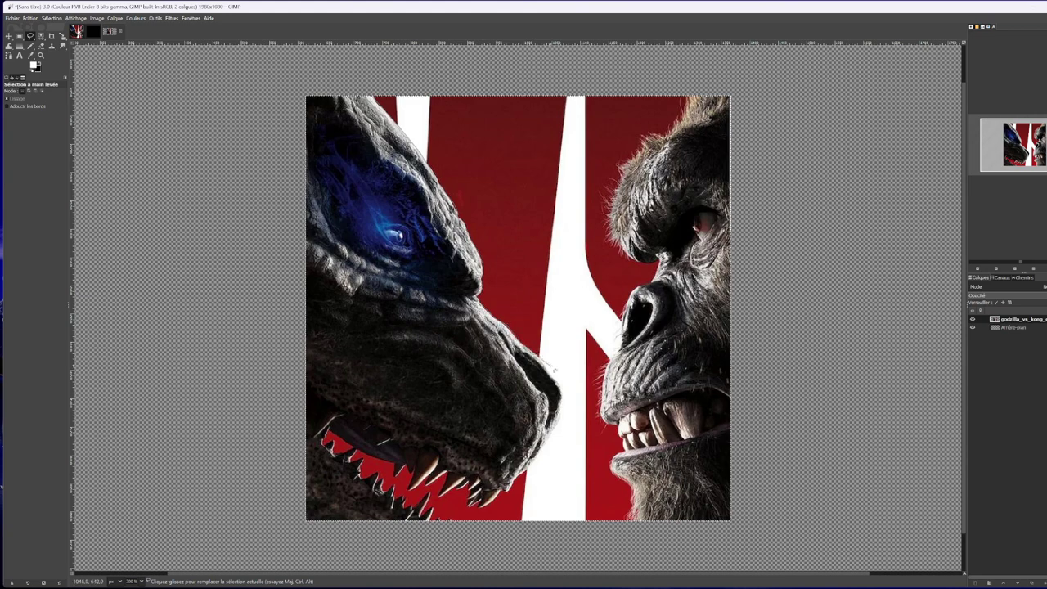
pyautogui.moveTo(551, 365)
pyautogui.mouseDown()
pyautogui.moveTo(561, 426)
pyautogui.moveTo(530, 474)
pyautogui.moveTo(489, 508)
pyautogui.moveTo(501, 492)
pyautogui.moveTo(497, 504)
pyautogui.mouseUp()
pyautogui.click(460, 490)
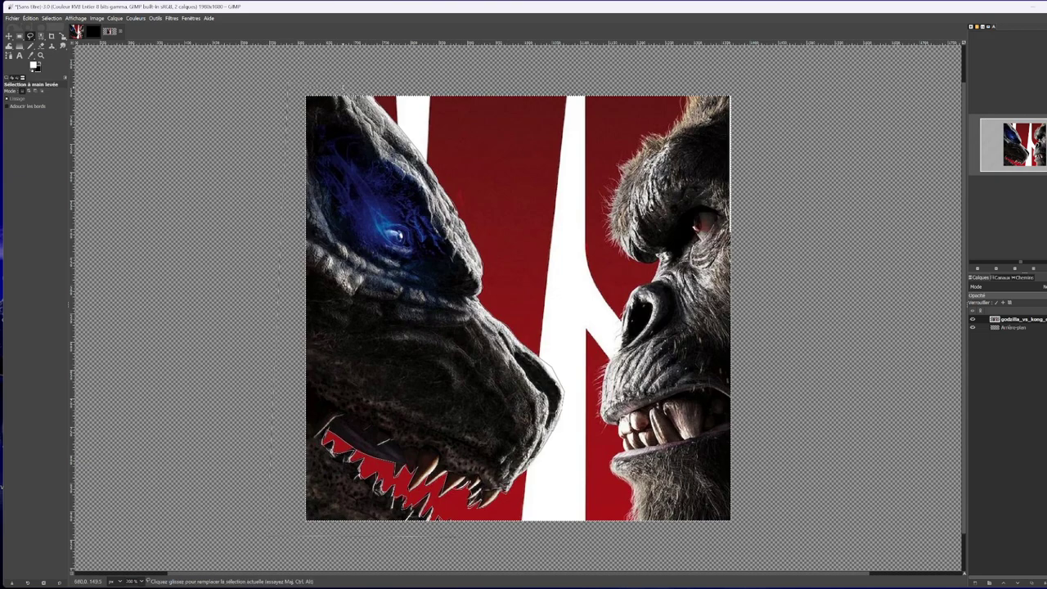
# Close the freehand selection outline where it meets the upper edge of Godzilla's head.
pyautogui.scroll(2, 342, 87)
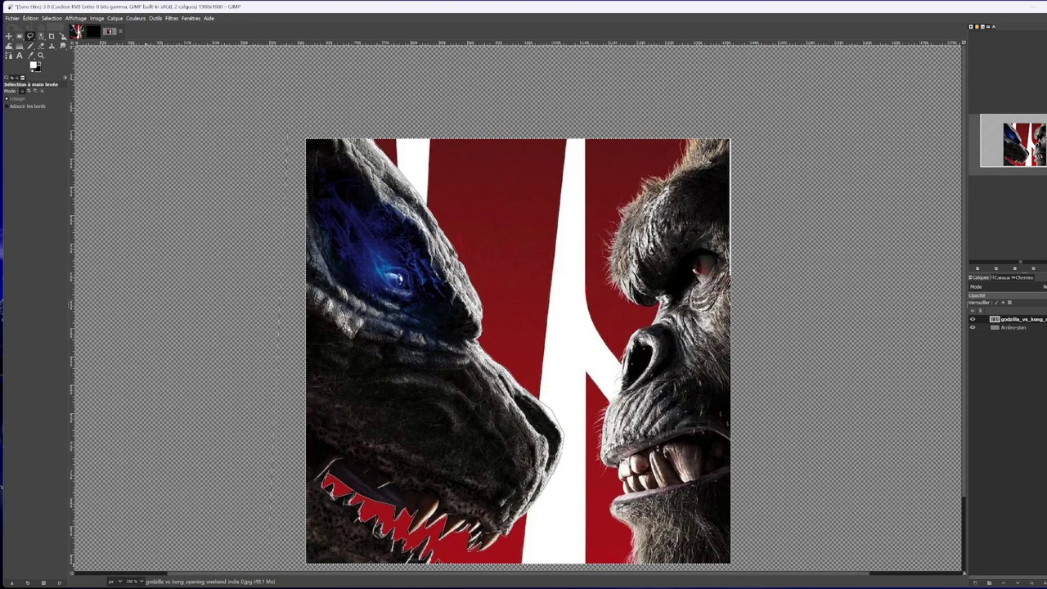
pyautogui.click(143, 581)
pyautogui.click(135, 523)
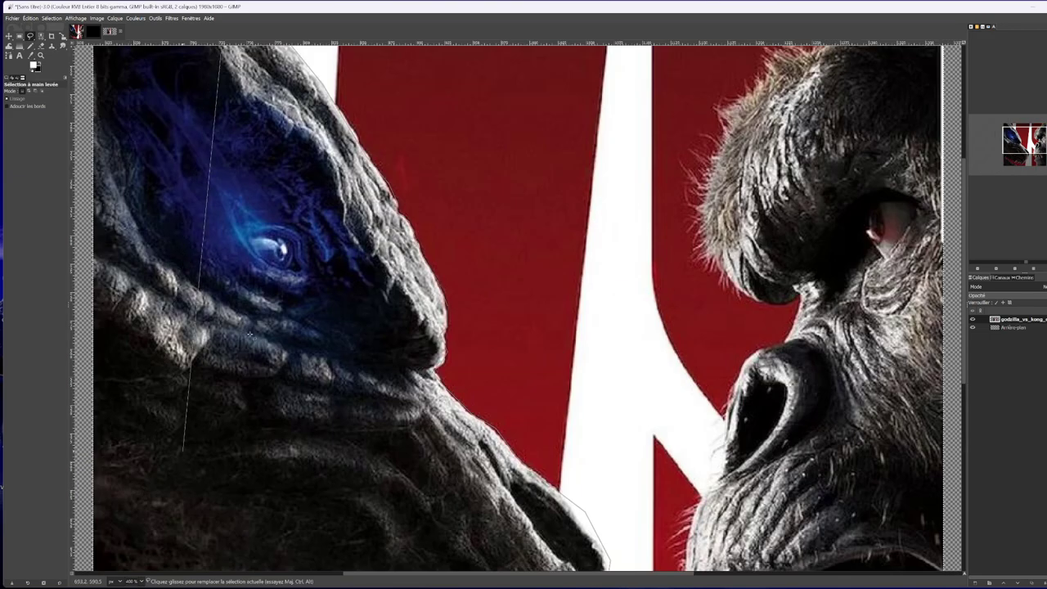
pyautogui.scroll(3, 518, 334)
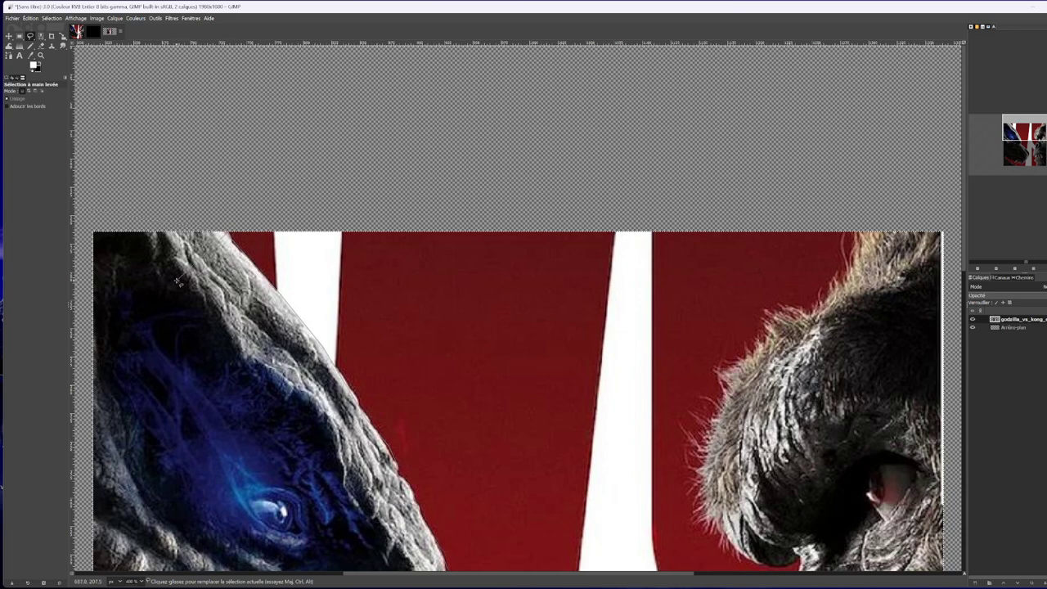
pyautogui.click(142, 581)
pyautogui.click(135, 513)
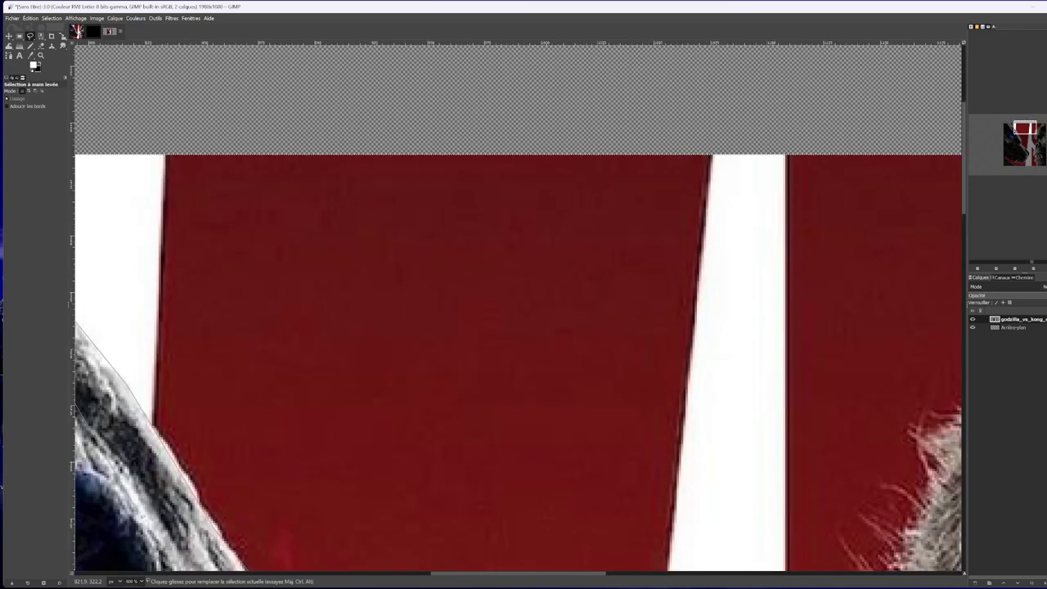
pyautogui.moveTo(593, 573); pyautogui.dragTo(498, 569)
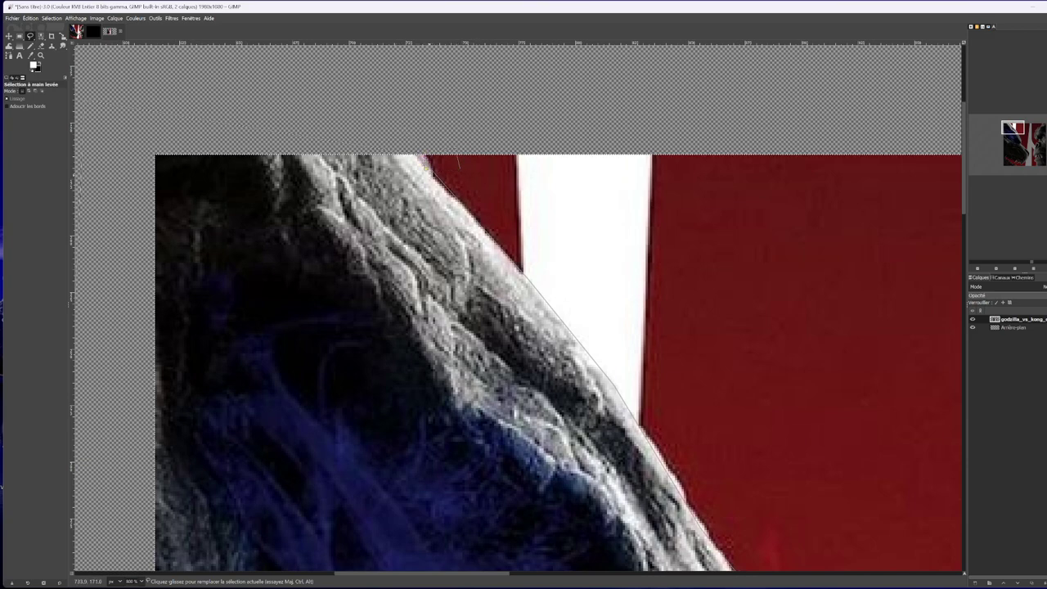
pyautogui.moveTo(459, 167); pyautogui.dragTo(446, 171)
pyautogui.scroll(-5, 617, 327)
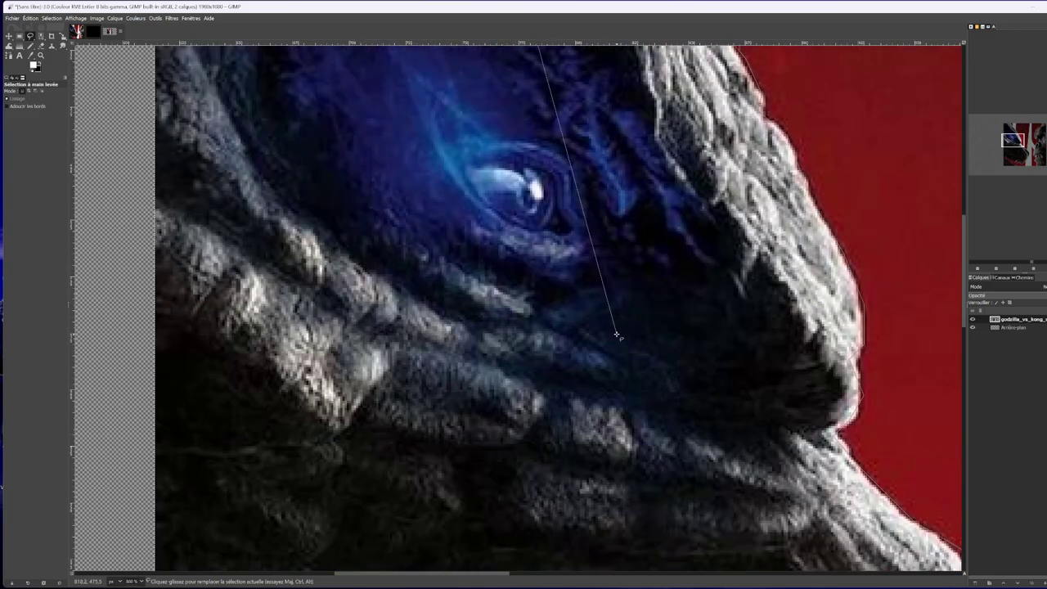
pyautogui.scroll(5, 618, 335)
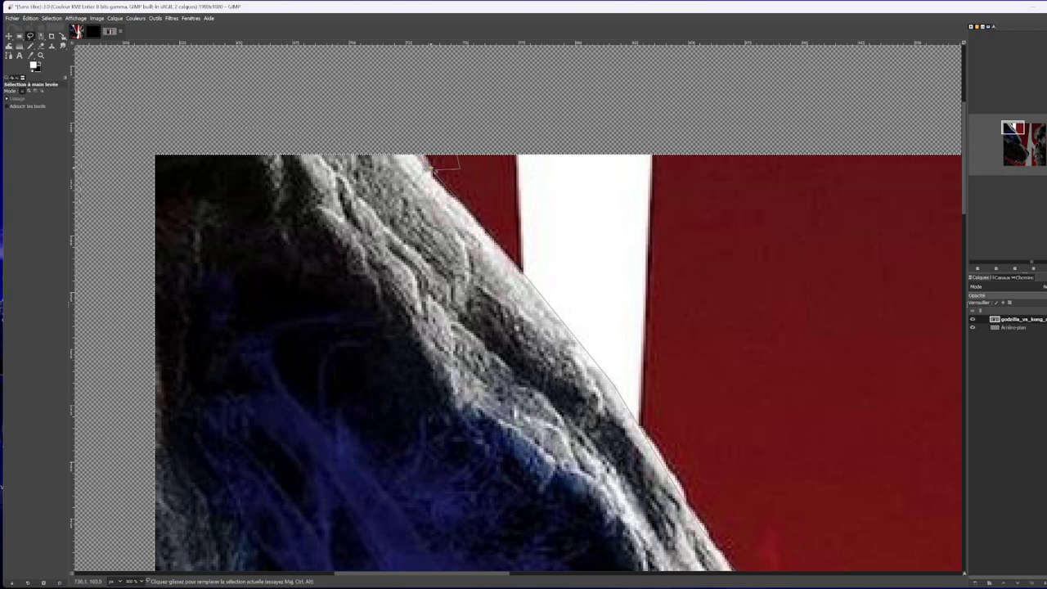
# Invert the selection and delete everything outside Godzilla's head on the image layer.
pyautogui.click(51, 18)
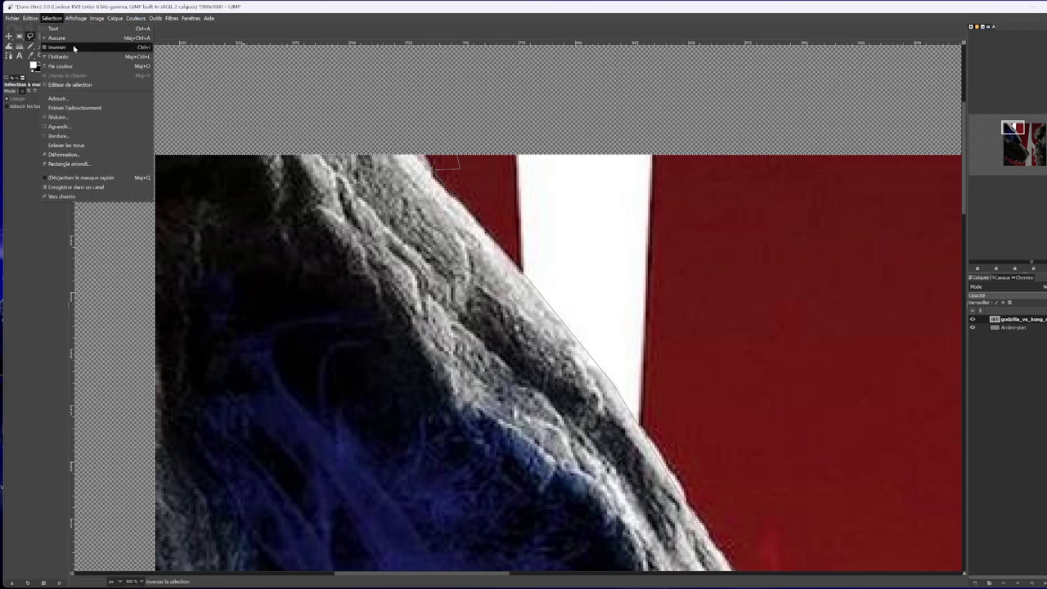
pyautogui.press('Escape')
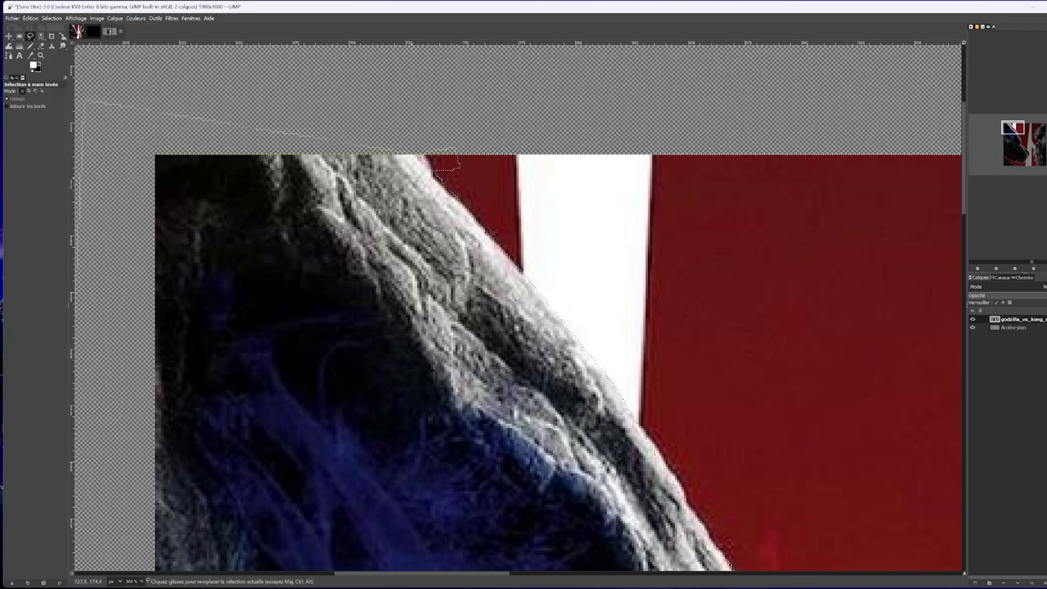
pyautogui.press('Delete')
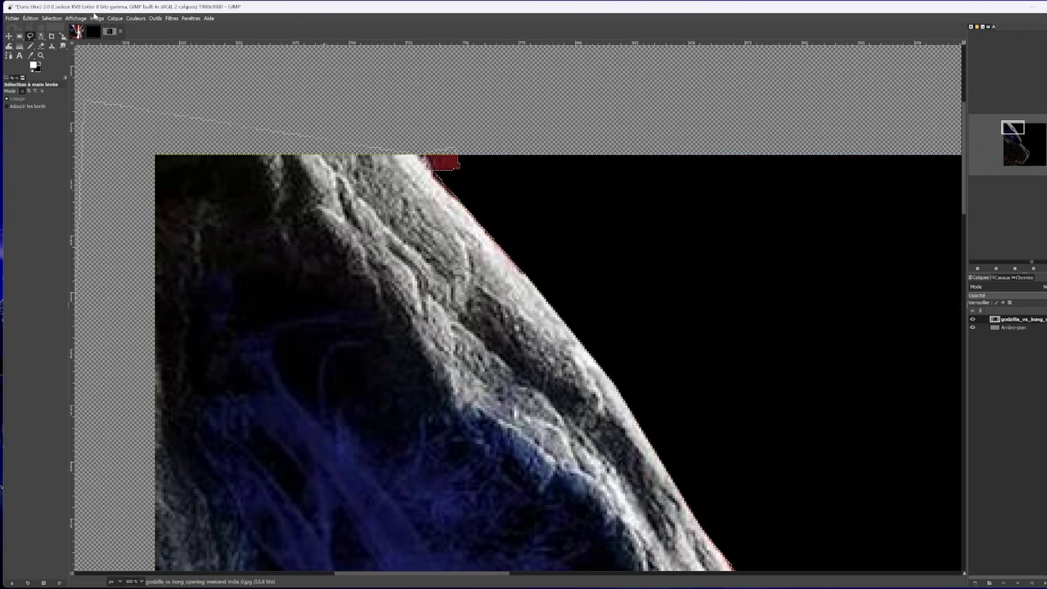
# Add an alpha channel to the image layer and clear the area around Godzilla's head to transparency.
pyautogui.click(97, 18)
pyautogui.moveTo(117, 18)
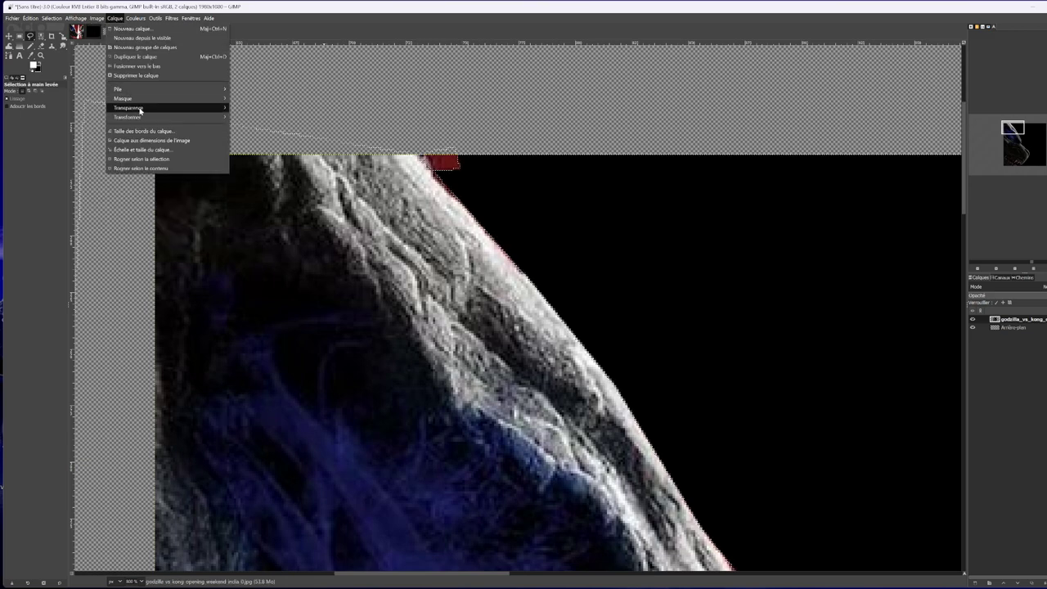
pyautogui.moveTo(140, 109)
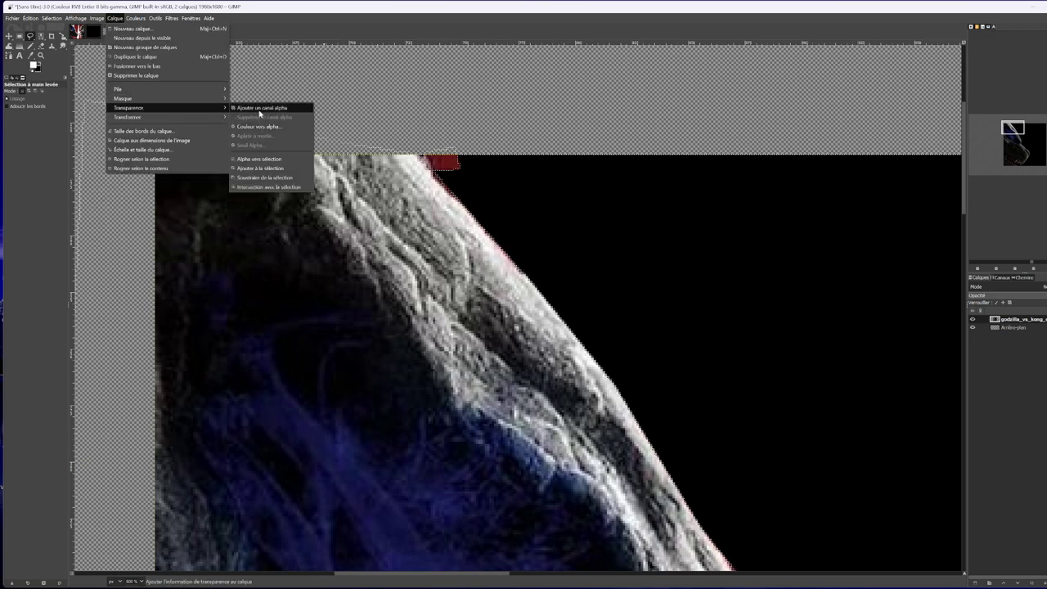
pyautogui.click(258, 109)
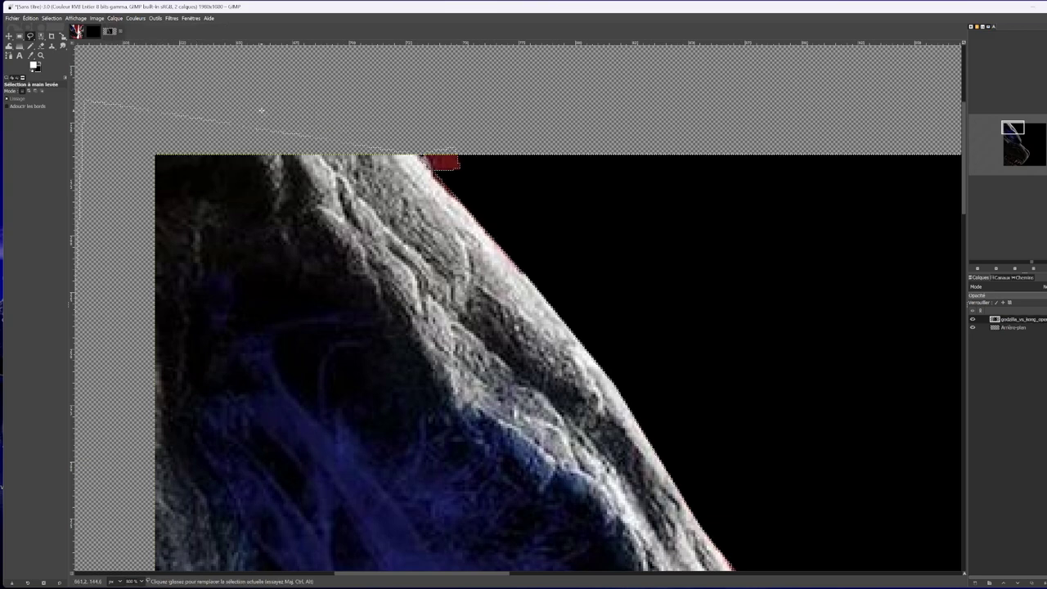
pyautogui.press('Delete')
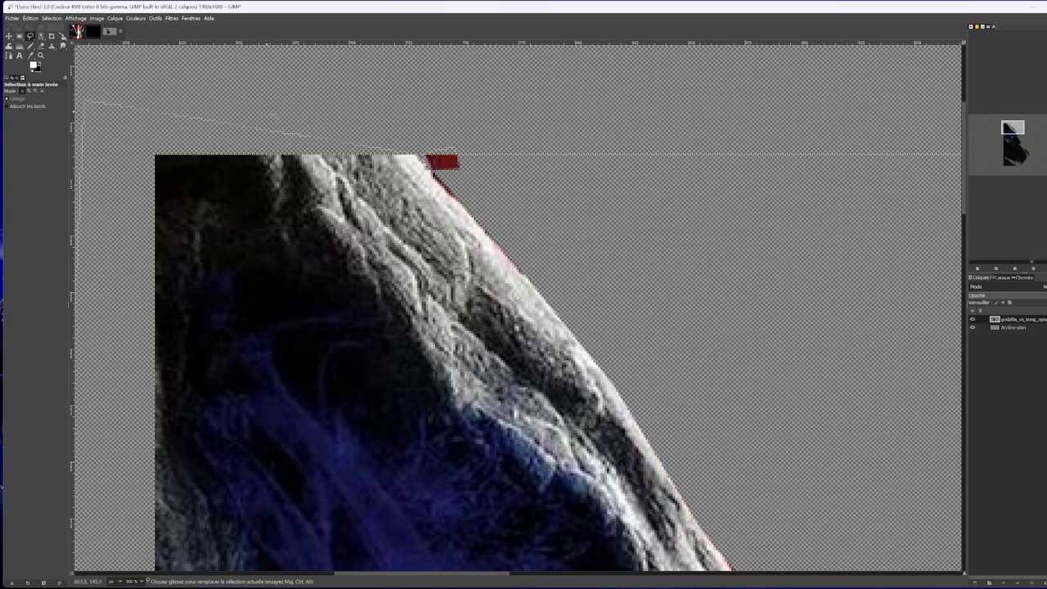
# Erase the leftover red patch at the top of Godzilla's head and the fringe just below it.
pyautogui.click(32, 46)
pyautogui.click(39, 47)
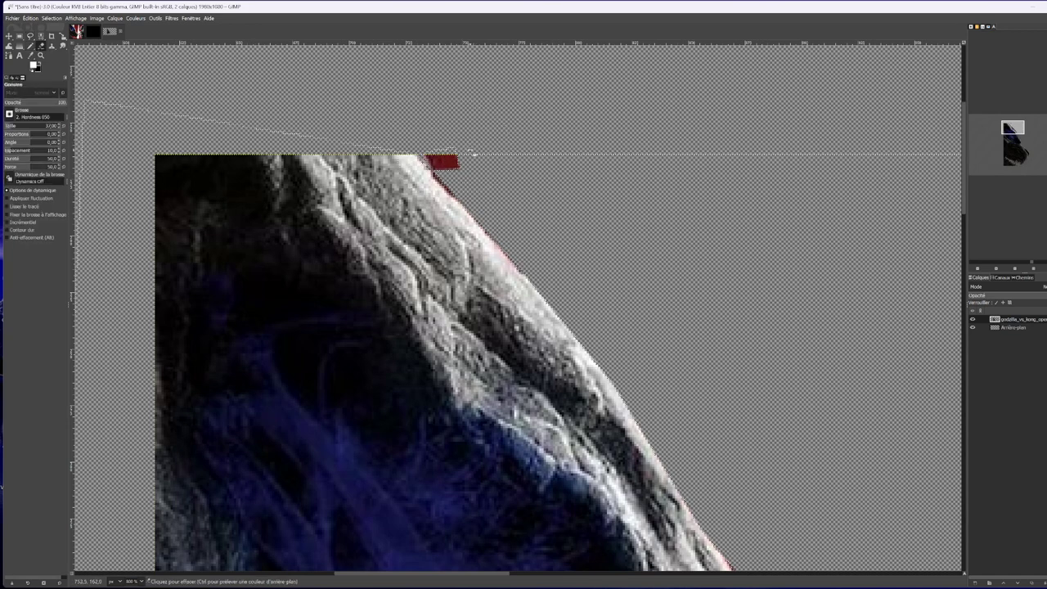
pyautogui.click(472, 154)
pyautogui.moveTo(471, 152)
pyautogui.mouseDown()
pyautogui.moveTo(435, 161)
pyautogui.moveTo(434, 136)
pyautogui.moveTo(442, 176)
pyautogui.moveTo(474, 180)
pyautogui.moveTo(539, 255)
pyautogui.mouseUp()
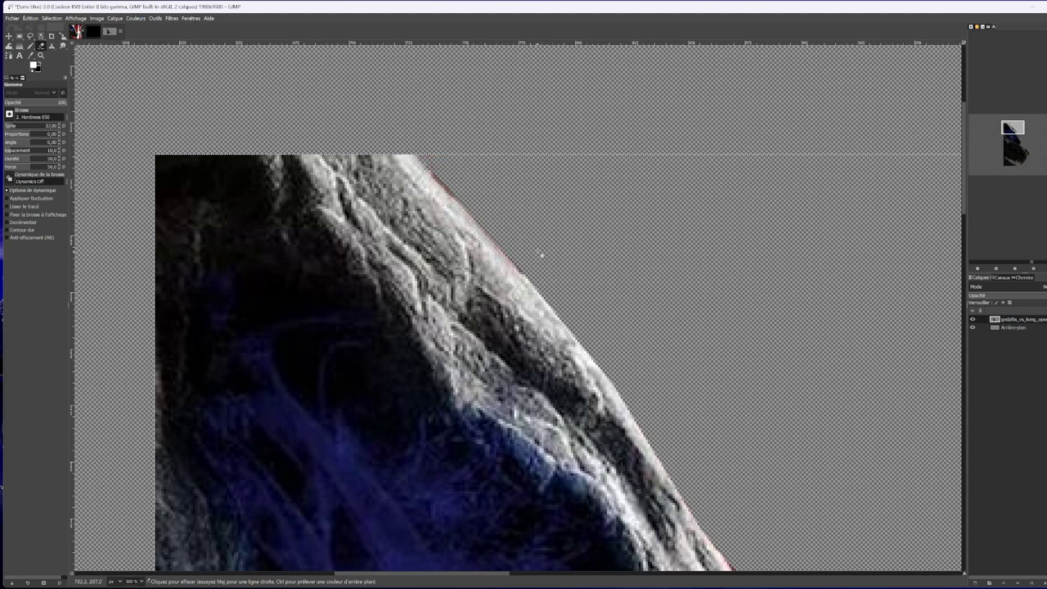
# Erase the red fringe along Godzilla's forehead and brow down to the start of the snout.
pyautogui.scroll(-6, 583, 282)
pyautogui.scroll(3, 788, 170)
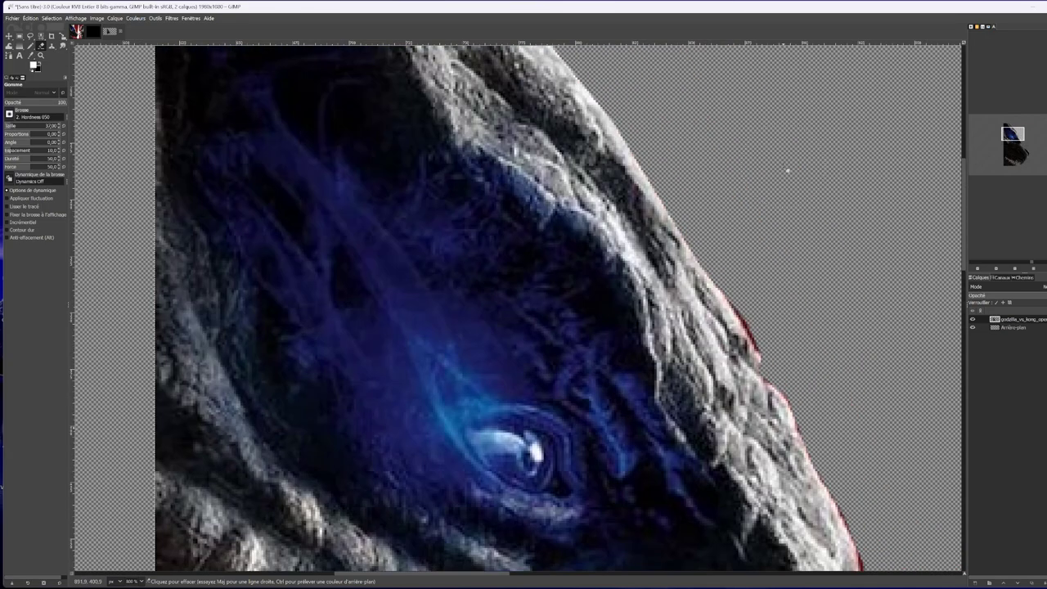
pyautogui.moveTo(752, 243)
pyautogui.mouseDown()
pyautogui.moveTo(748, 347)
pyautogui.moveTo(708, 288)
pyautogui.moveTo(780, 360)
pyautogui.moveTo(786, 407)
pyautogui.moveTo(832, 439)
pyautogui.moveTo(824, 433)
pyautogui.moveTo(851, 546)
pyautogui.mouseUp()
pyautogui.scroll(-5, 863, 507)
pyautogui.moveTo(888, 102)
pyautogui.mouseDown()
pyautogui.moveTo(861, 122)
pyautogui.moveTo(896, 183)
pyautogui.moveTo(891, 219)
pyautogui.moveTo(881, 150)
pyautogui.moveTo(892, 179)
pyautogui.moveTo(891, 297)
pyautogui.moveTo(863, 325)
pyautogui.moveTo(875, 311)
pyautogui.moveTo(858, 313)
pyautogui.moveTo(920, 369)
pyautogui.moveTo(893, 351)
pyautogui.mouseUp()
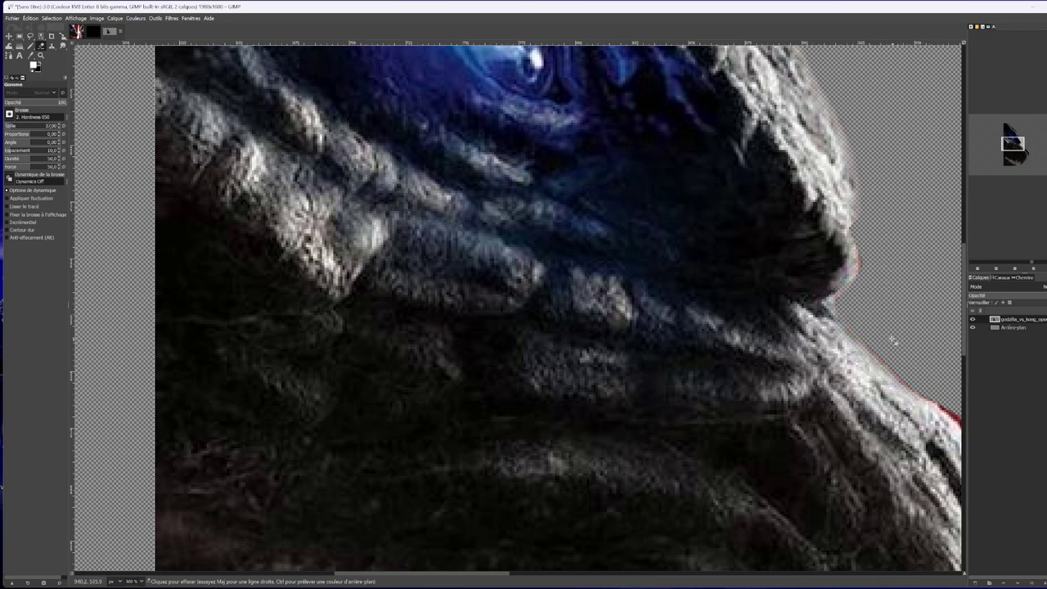
# Erase the red fringe along the ridge of Godzilla's snout and the red remnant at the front of the upper jaw.
pyautogui.moveTo(463, 575); pyautogui.dragTo(536, 574)
pyautogui.moveTo(606, 413)
pyautogui.mouseDown()
pyautogui.moveTo(571, 373)
pyautogui.moveTo(626, 440)
pyautogui.moveTo(722, 519)
pyautogui.mouseUp()
pyautogui.scroll(-15, 722, 520)
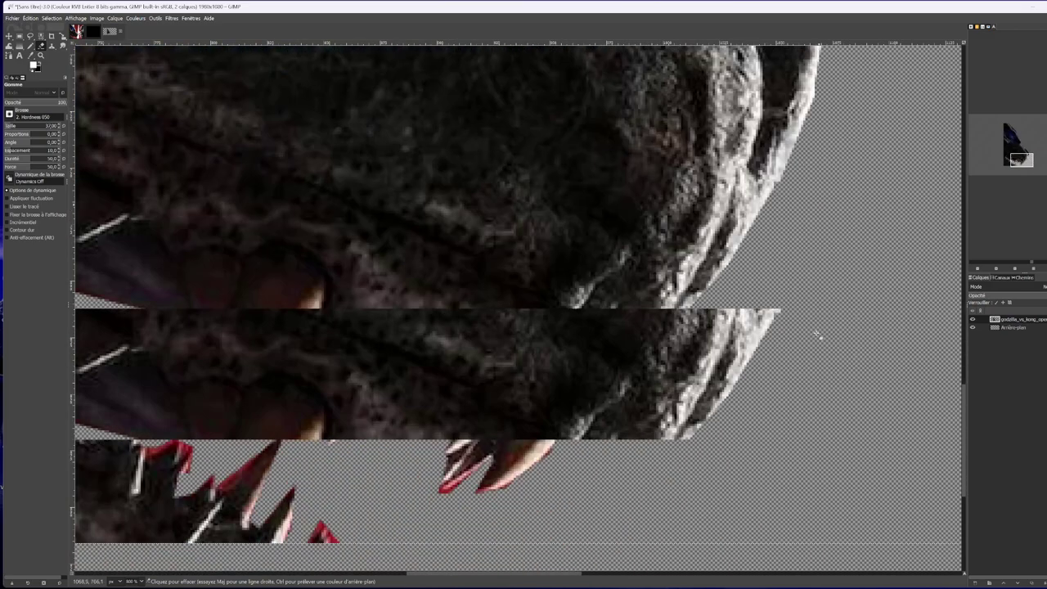
pyautogui.scroll(4, 785, 243)
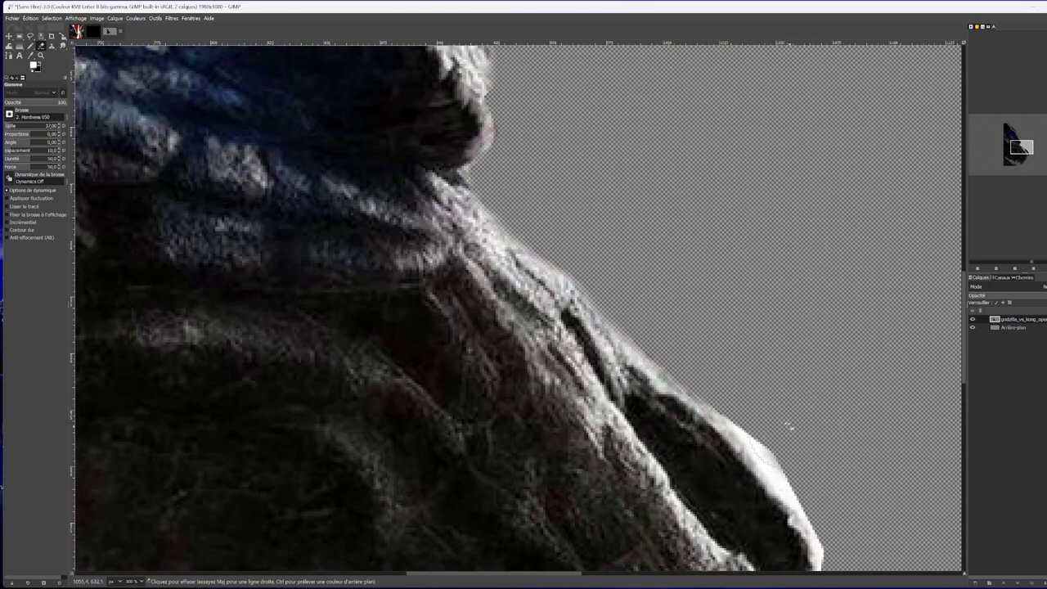
pyautogui.scroll(-5, 826, 483)
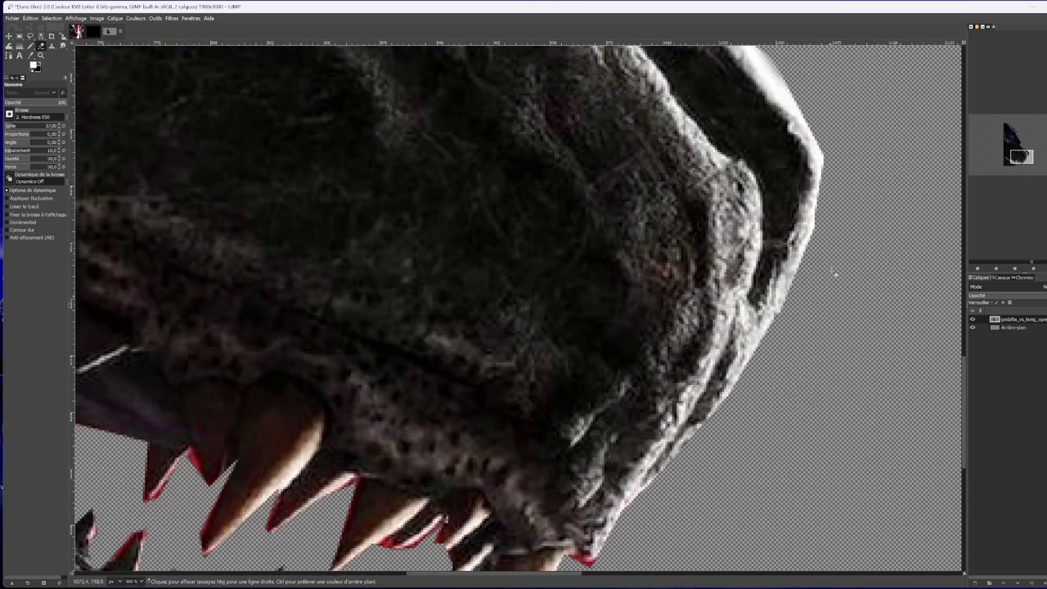
pyautogui.scroll(-5, 650, 537)
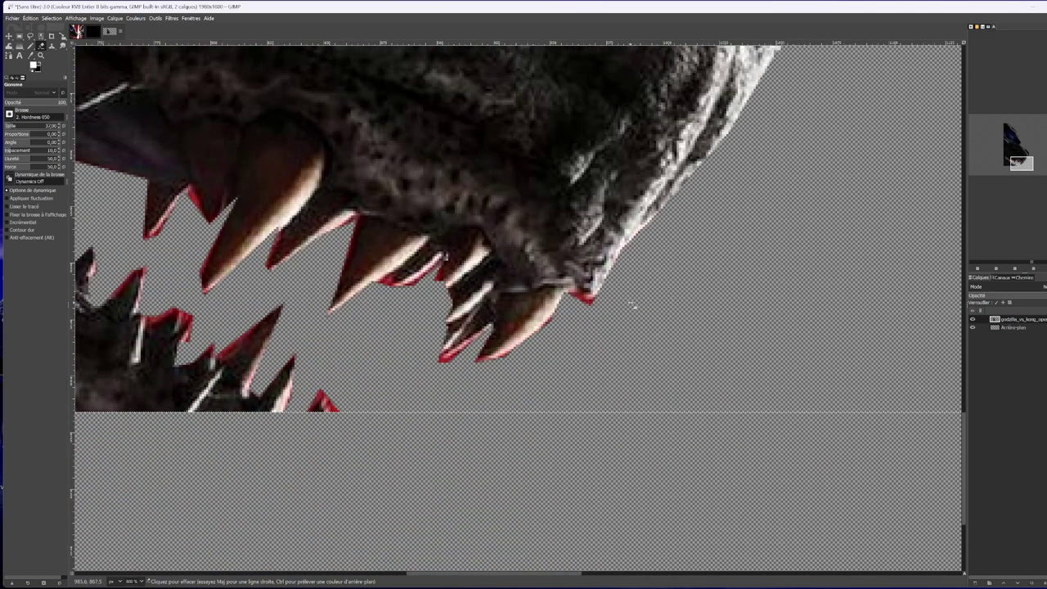
pyautogui.moveTo(605, 328)
pyautogui.mouseDown()
pyautogui.moveTo(587, 297)
pyautogui.moveTo(576, 305)
pyautogui.mouseUp()
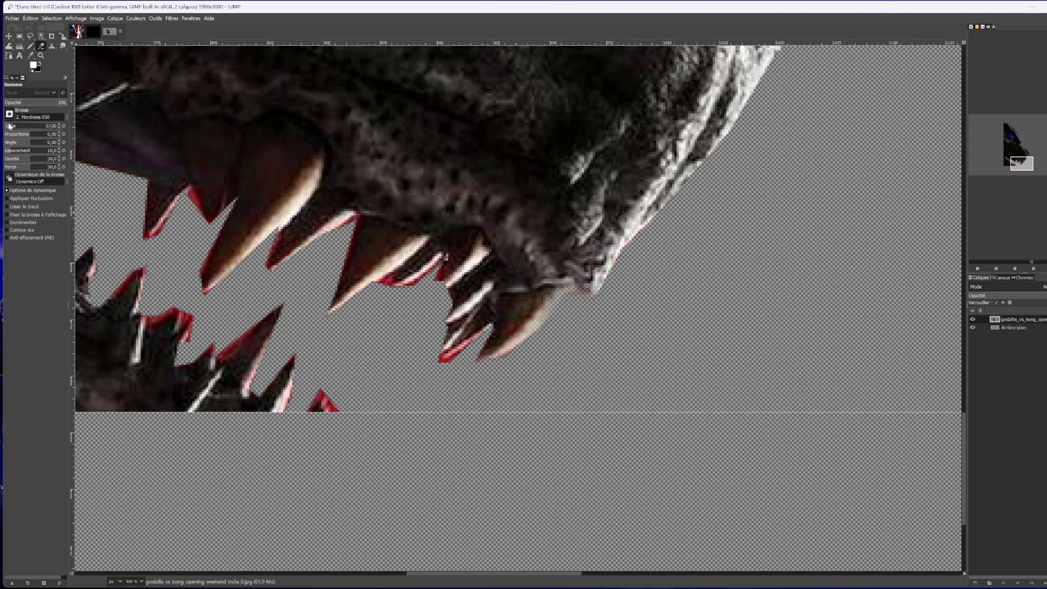
# Set the eraser size to 6 and erase the red remnant beneath the small front teeth of Godzilla's upper jaw.
pyautogui.scroll(-15, 11, 126)
pyautogui.scroll(-11, 11, 125)
pyautogui.moveTo(383, 287); pyautogui.dragTo(392, 286)
# Try to clear the red fringe around Godzilla's teeth with a select-by-color deletion, and undo it.
pyautogui.click(30, 18)
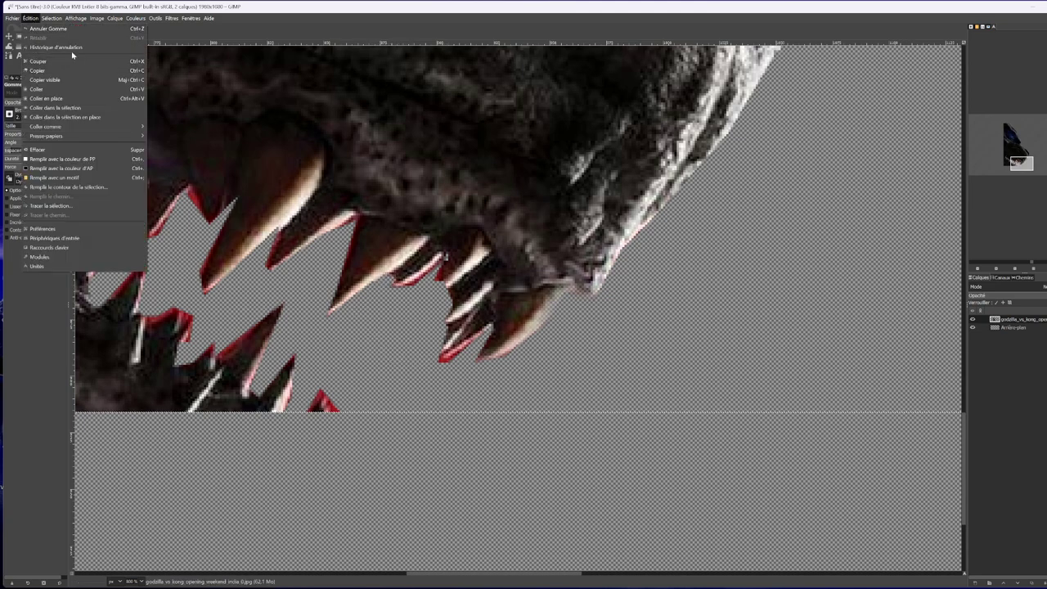
pyautogui.moveTo(52, 18)
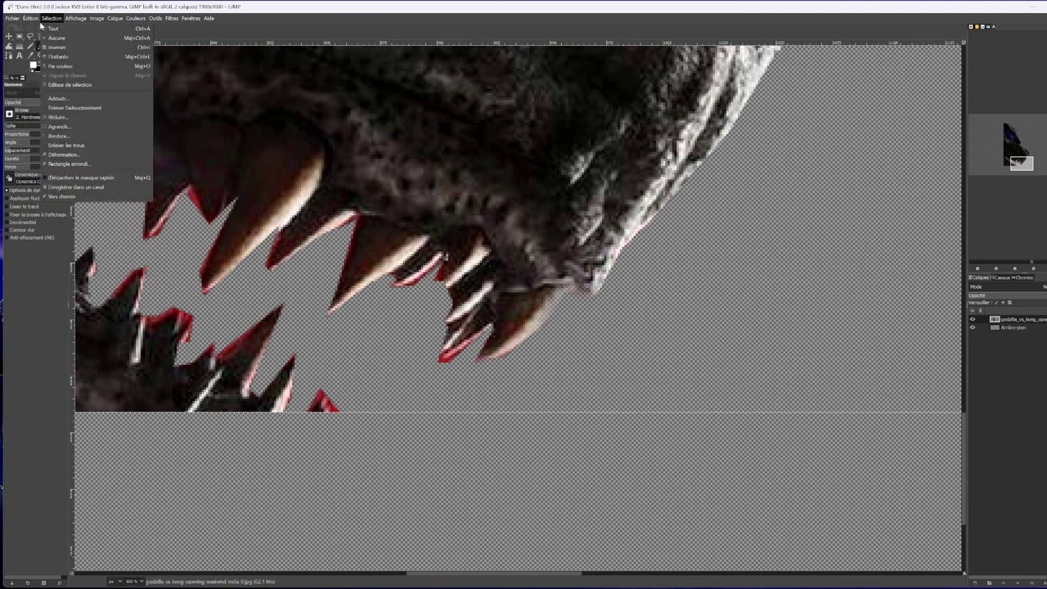
pyautogui.click(60, 66)
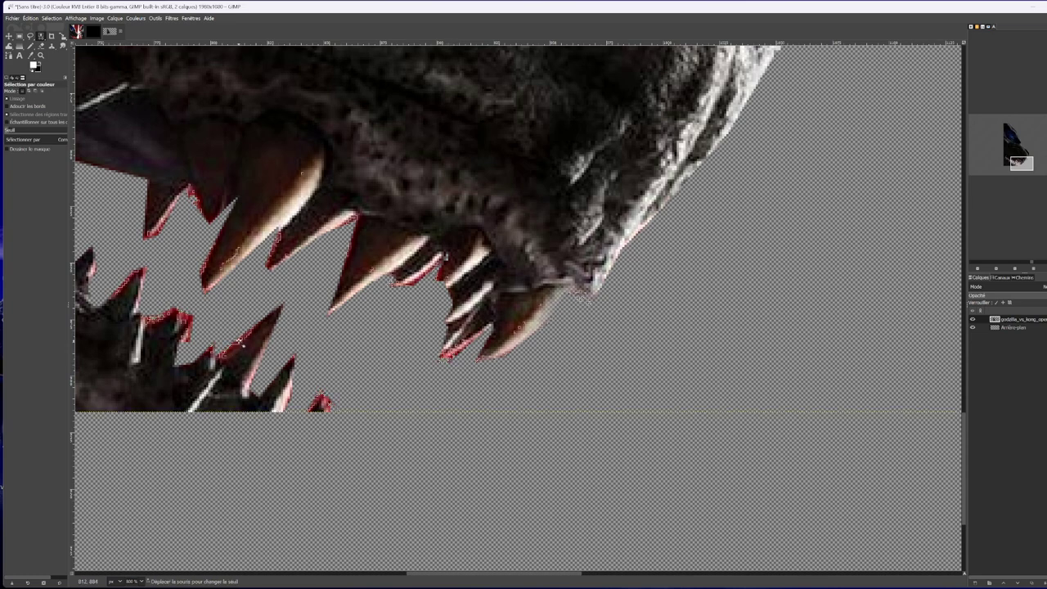
pyautogui.moveTo(241, 349); pyautogui.dragTo(222, 352)
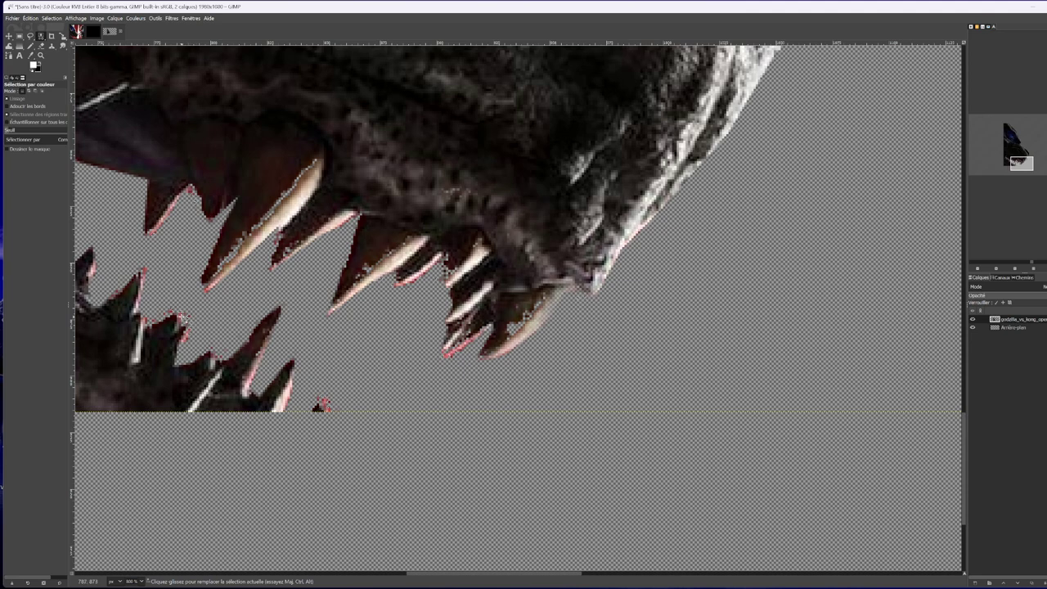
pyautogui.press('Delete')
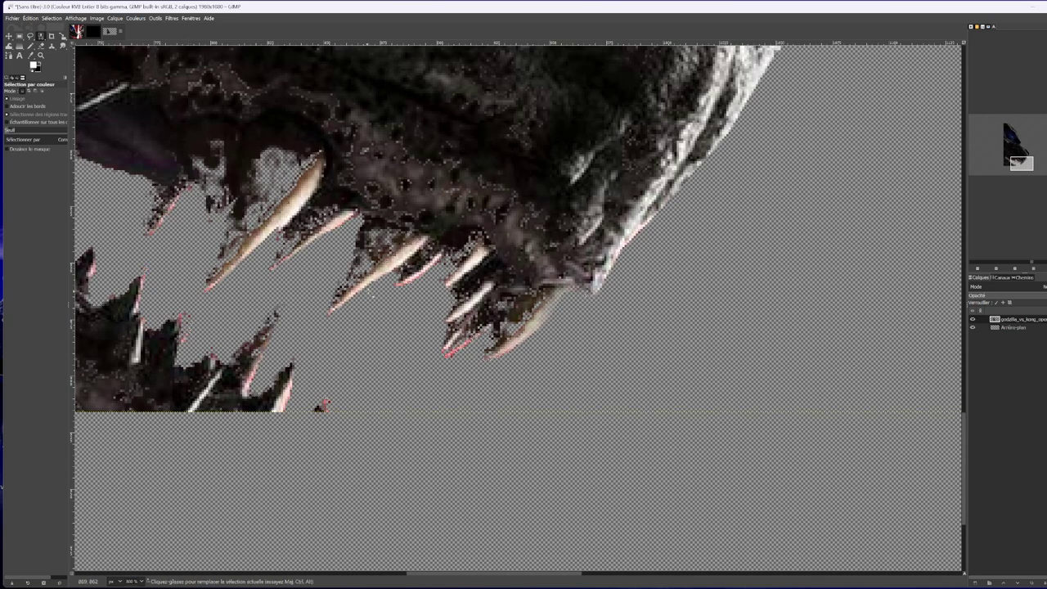
pyautogui.press('ctrl')
pyautogui.keyDown('ctrl'); pyautogui.click(398, 318); pyautogui.keyUp('ctrl')
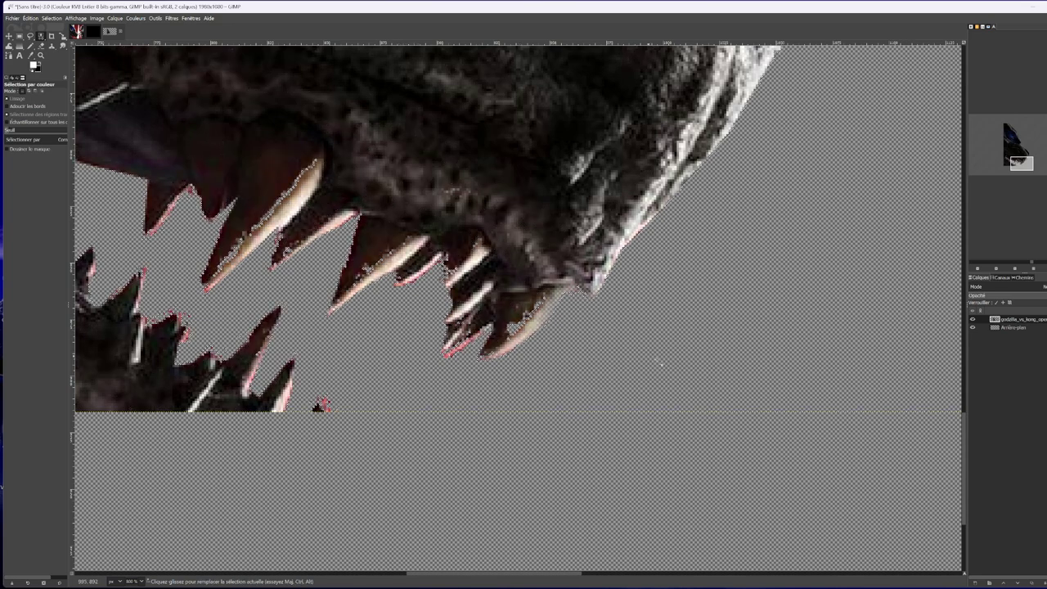
pyautogui.press('ctrl')
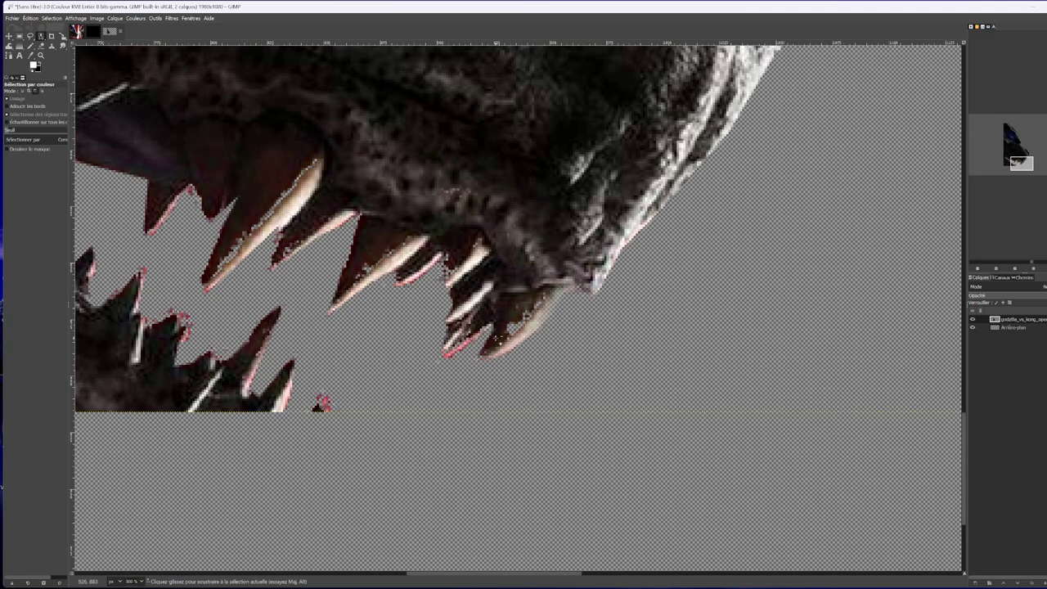
pyautogui.keyDown('ctrl'); pyautogui.click(494, 336); pyautogui.keyUp('ctrl')
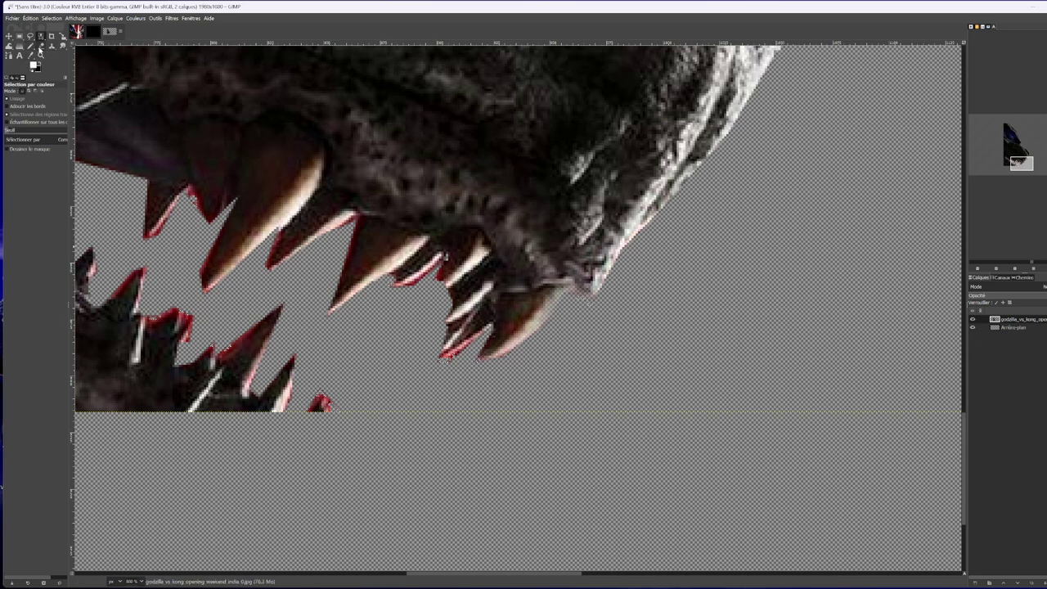
# Erase the red fringe along the tips of Godzilla's lower-jaw teeth with the eraser.
pyautogui.click(41, 46)
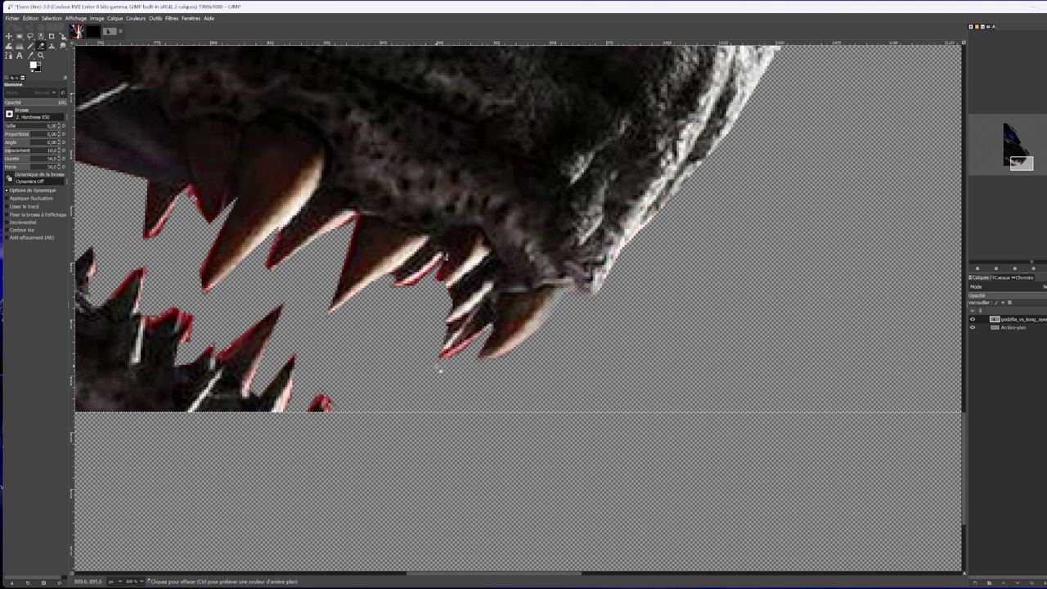
pyautogui.click(211, 328)
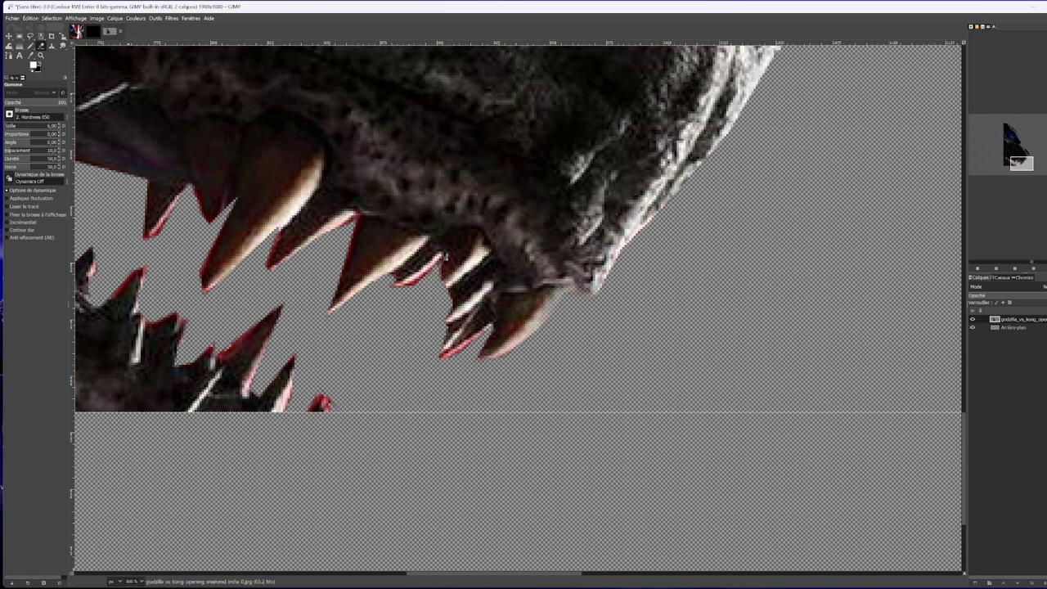
# Move the Godzilla head layer to the upper-left edge of the canvas, keeping that layer active.
pyautogui.click(133, 581)
pyautogui.click(138, 544)
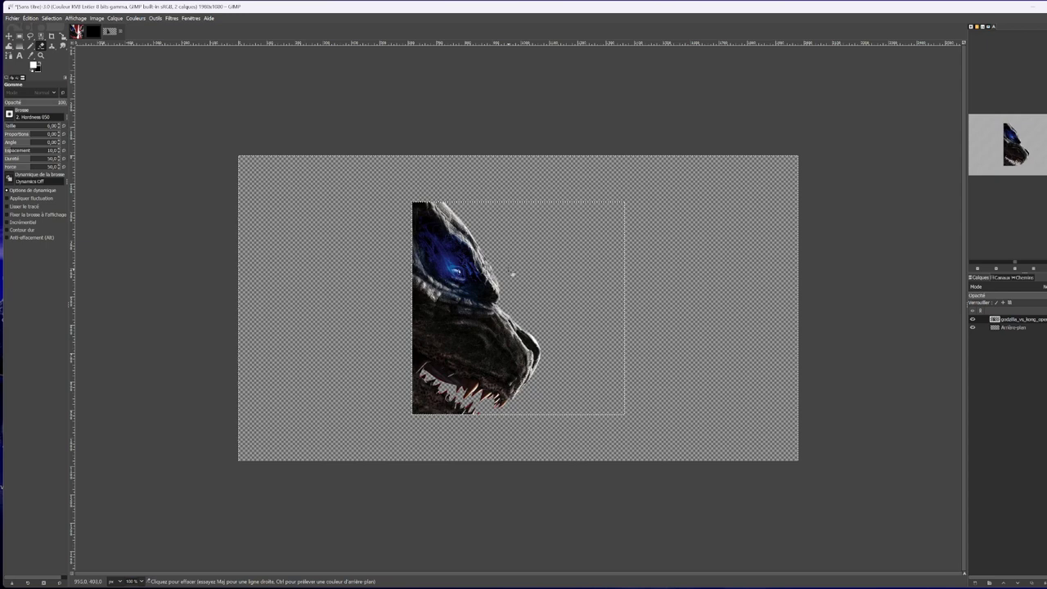
pyautogui.press('m')
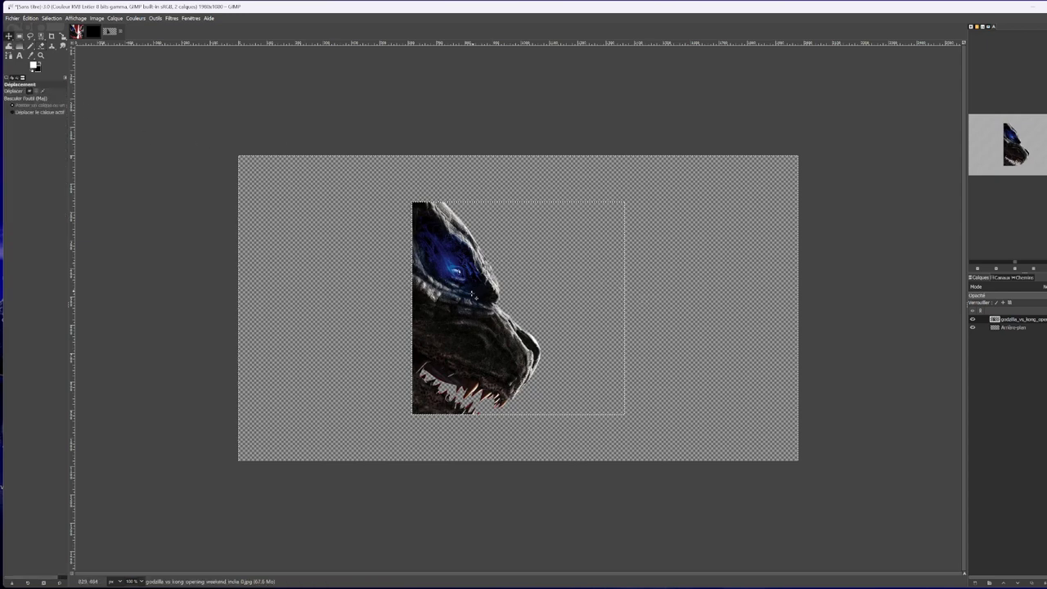
pyautogui.moveTo(485, 307); pyautogui.dragTo(294, 251)
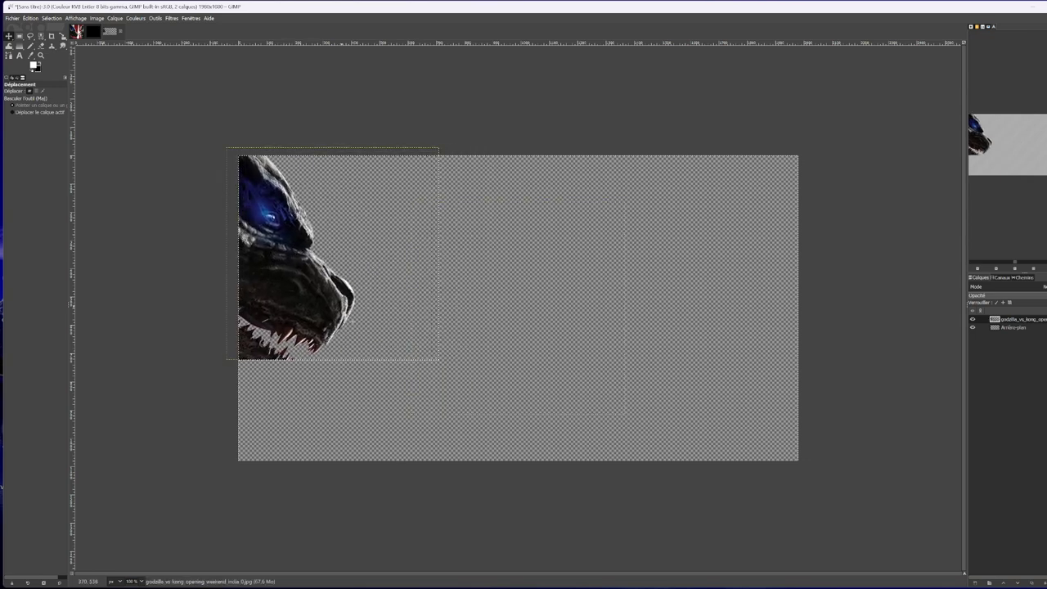
pyautogui.click(1028, 328)
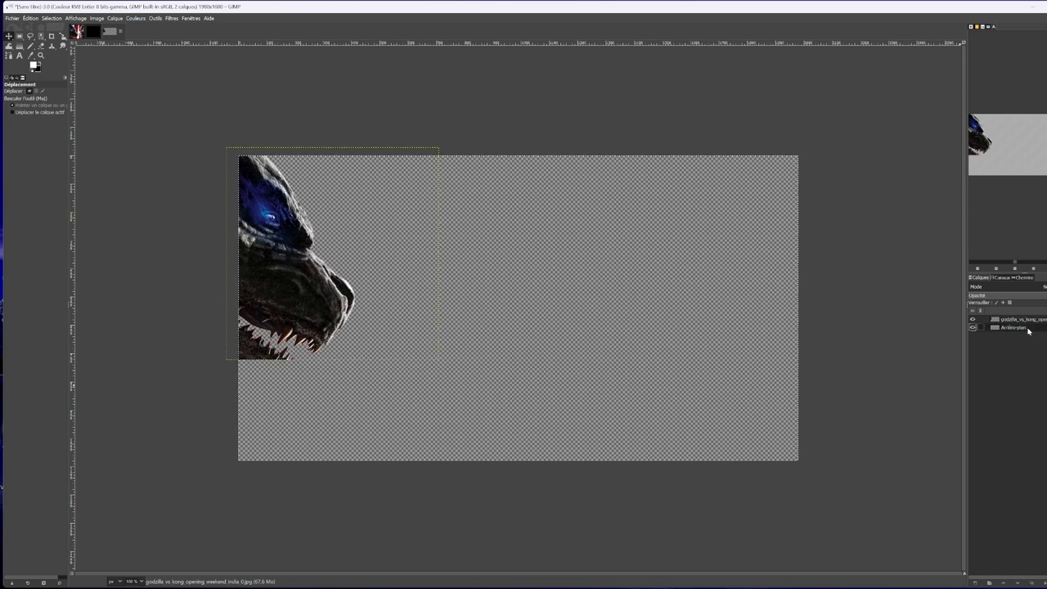
pyautogui.click(1022, 319)
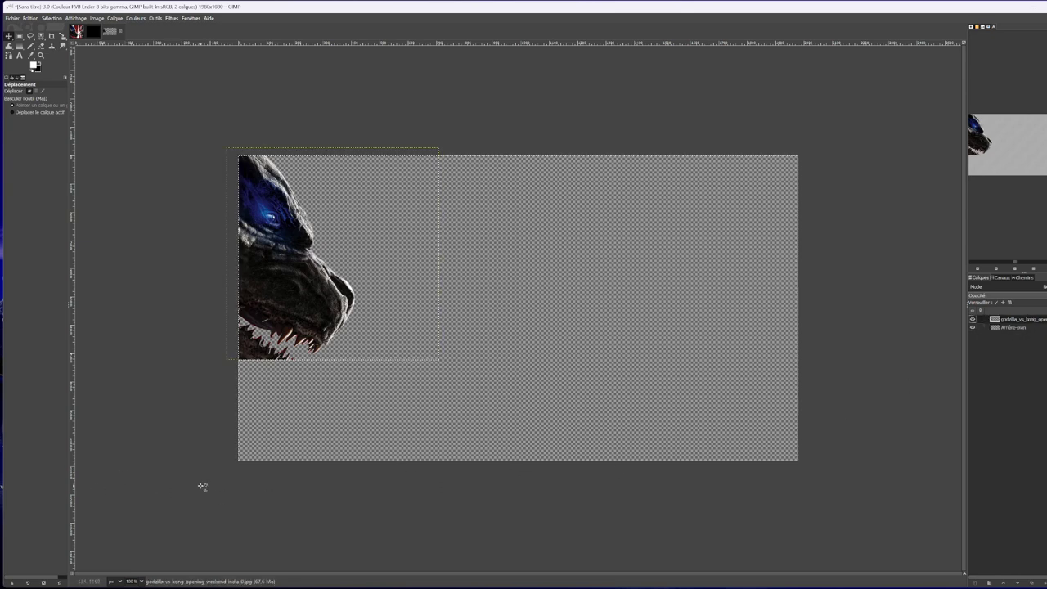
# Save the image as "zILLA VS KONG.xcf" in the Godzilla vs Kong folder inside Documents/Crypt.
pyautogui.click(11, 20)
pyautogui.click(48, 101)
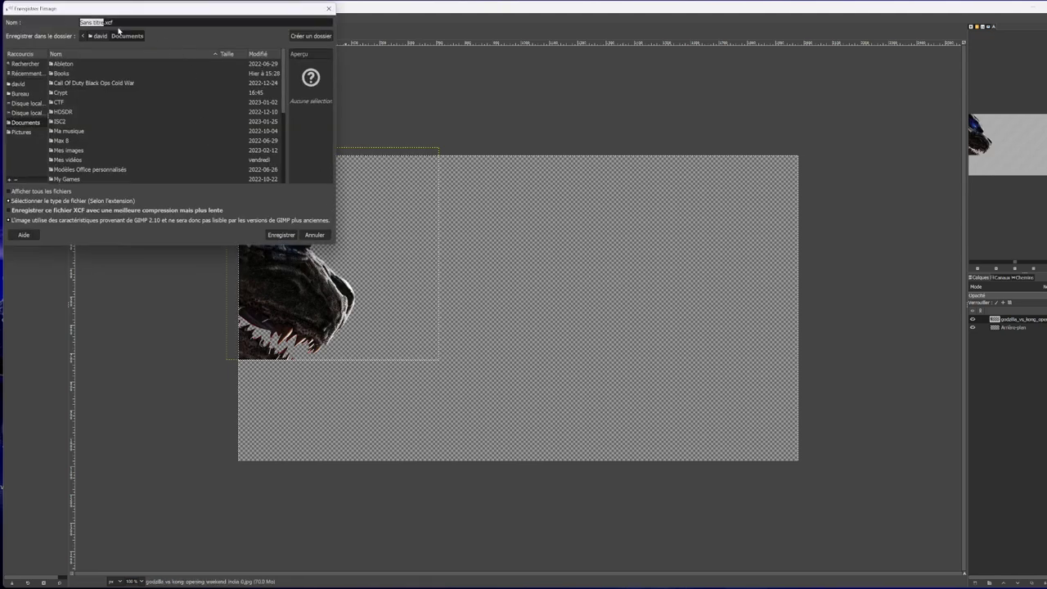
pyautogui.write('zILLA VS KONG')
pyautogui.doubleClick(69, 94)
pyautogui.doubleClick(72, 82)
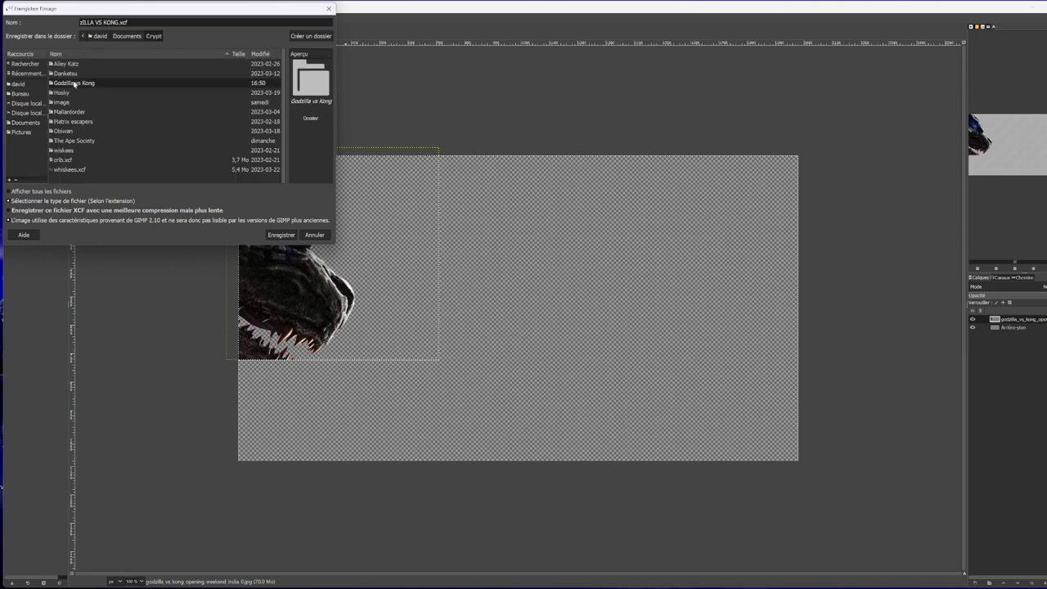
pyautogui.click(278, 235)
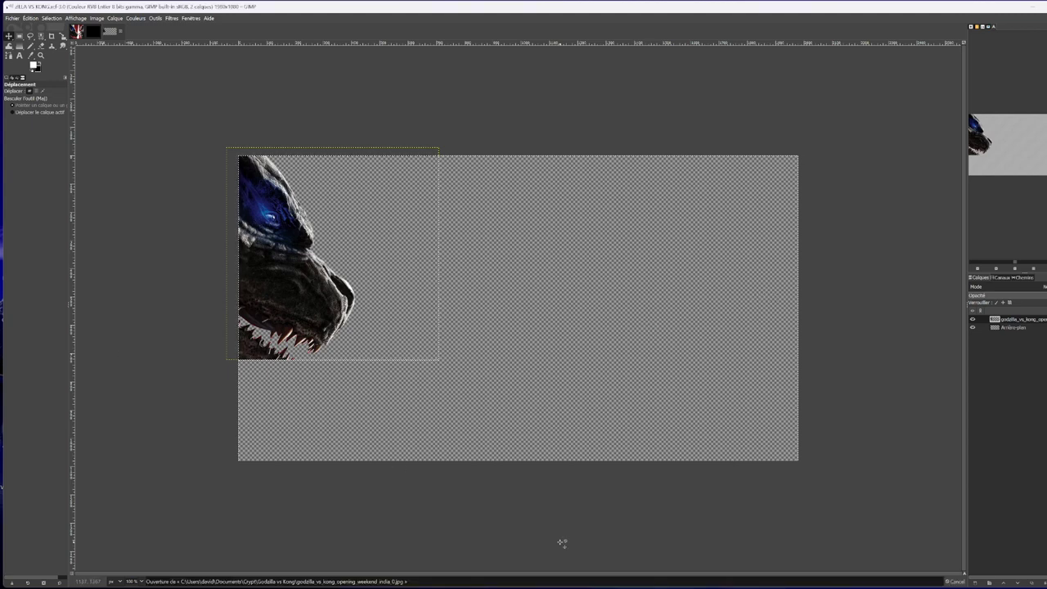
# Add the Godzilla vs Kong image as a new layer and blank its Godzilla side to black with a rectangular selection of about 526 × 1193 px.
pyautogui.hotkey('ctrl', 'v')
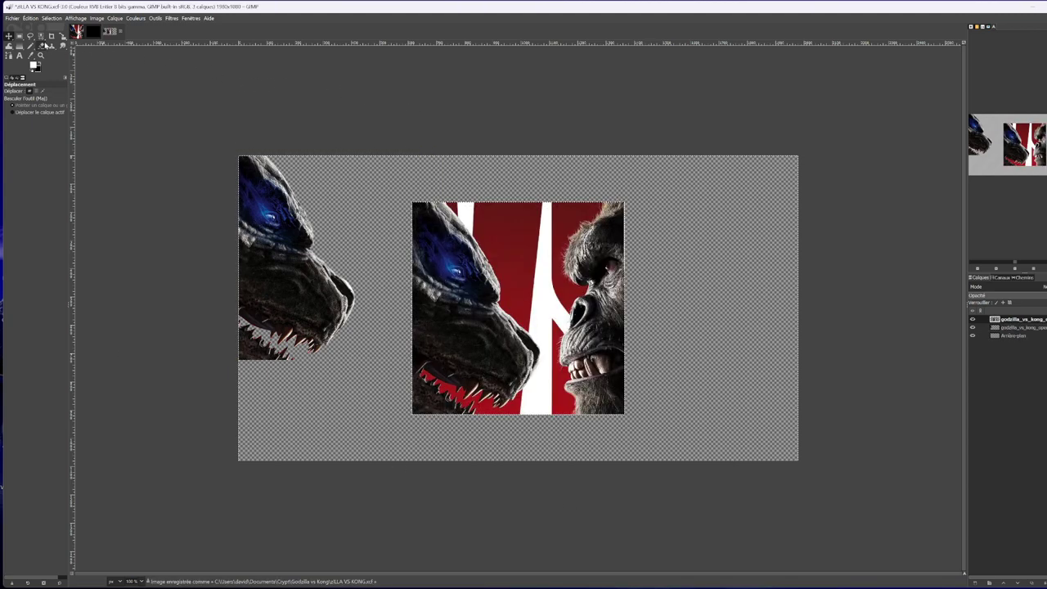
pyautogui.click(19, 36)
pyautogui.moveTo(405, 160); pyautogui.dragTo(553, 497)
pyautogui.hotkey('ctrl', ',')
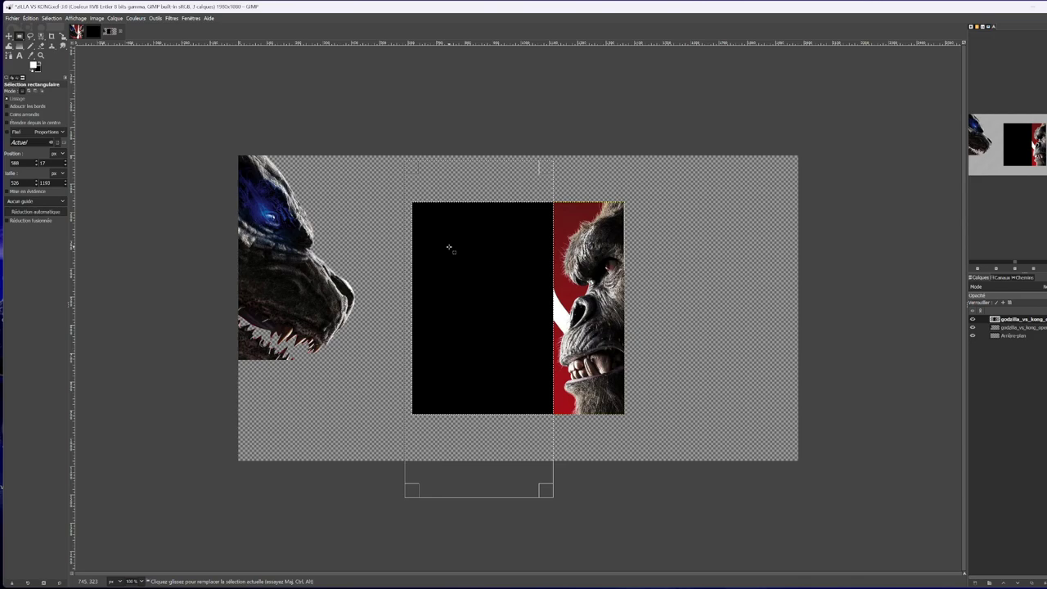
# Add an alpha channel to the new Kong layer.
pyautogui.click(77, 18)
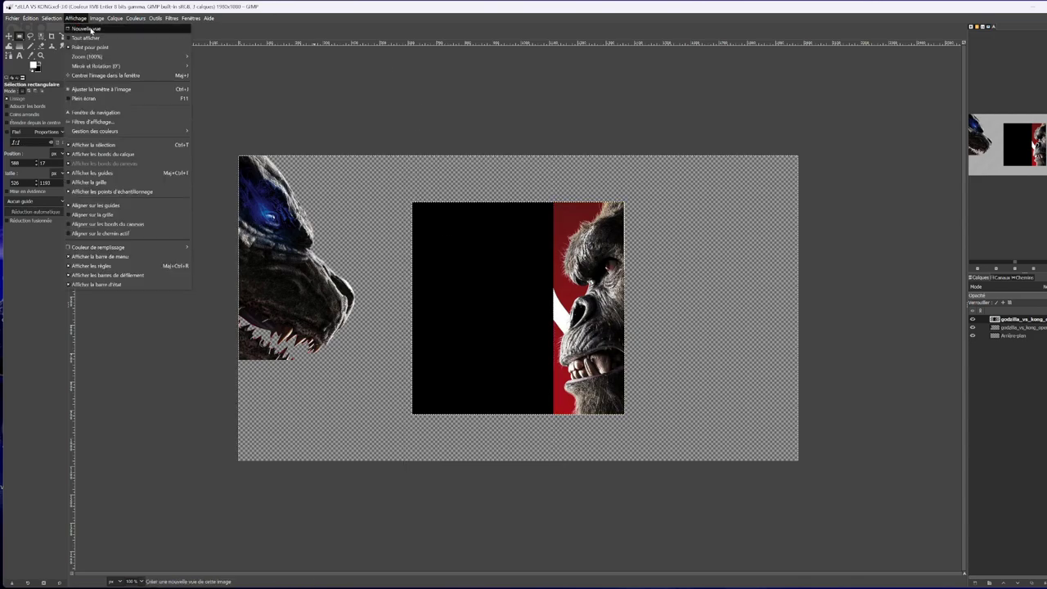
pyautogui.moveTo(97, 17)
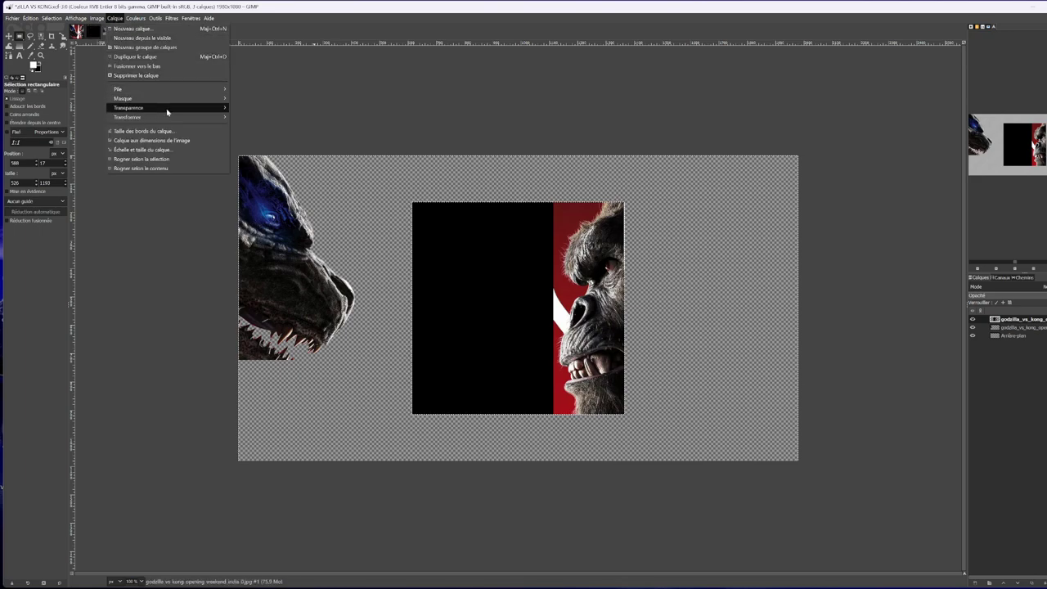
pyautogui.moveTo(156, 107)
pyautogui.click(260, 107)
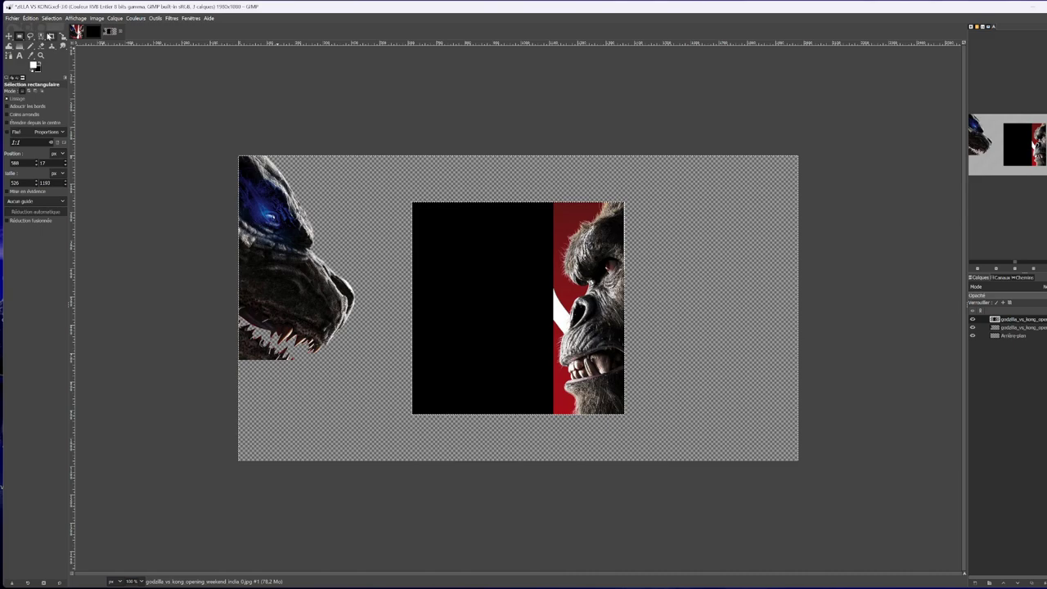
# Select the red background areas above and below Kong's muzzle by color and delete them to transparency.
pyautogui.click(51, 18)
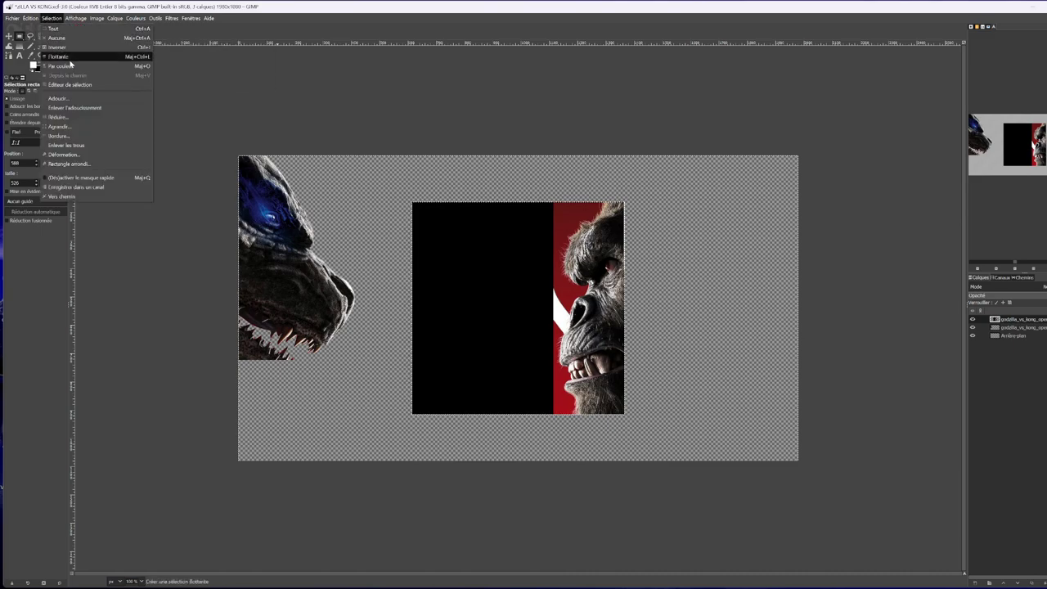
pyautogui.click(59, 65)
pyautogui.click(576, 214)
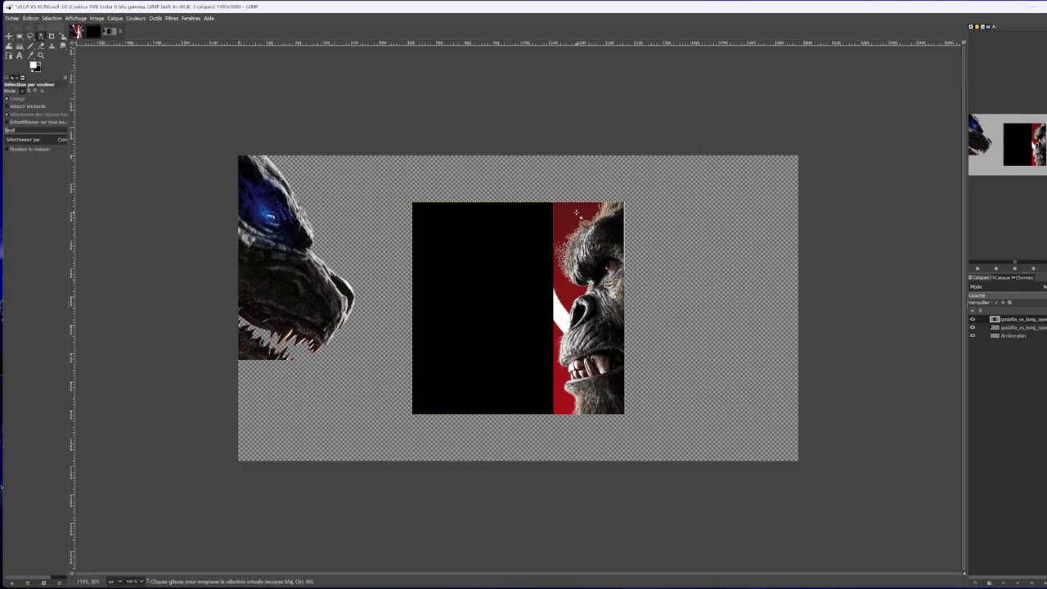
pyautogui.press('Delete')
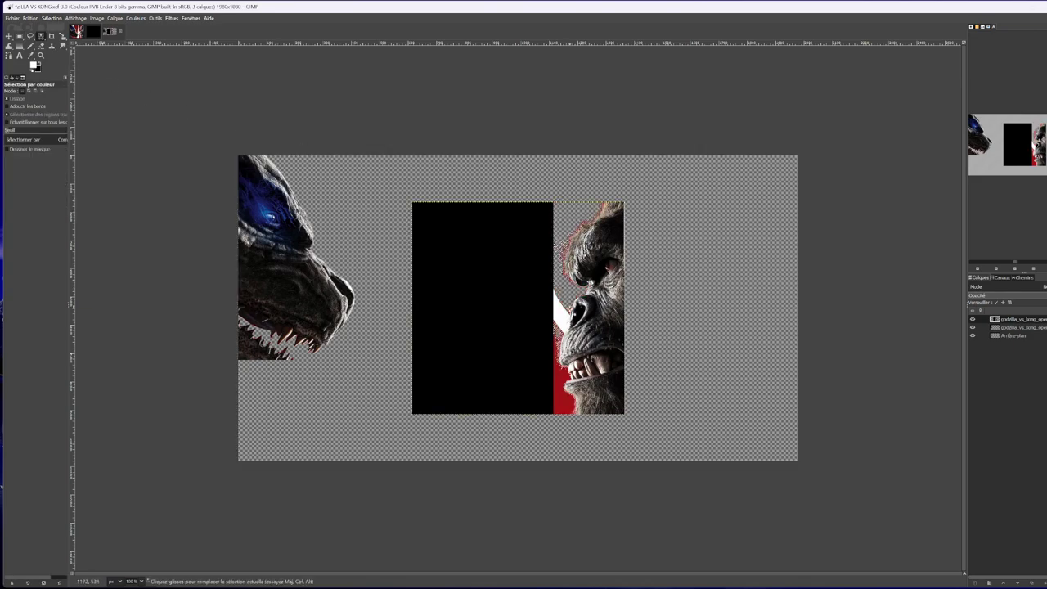
pyautogui.click(556, 385)
pyautogui.press('Delete')
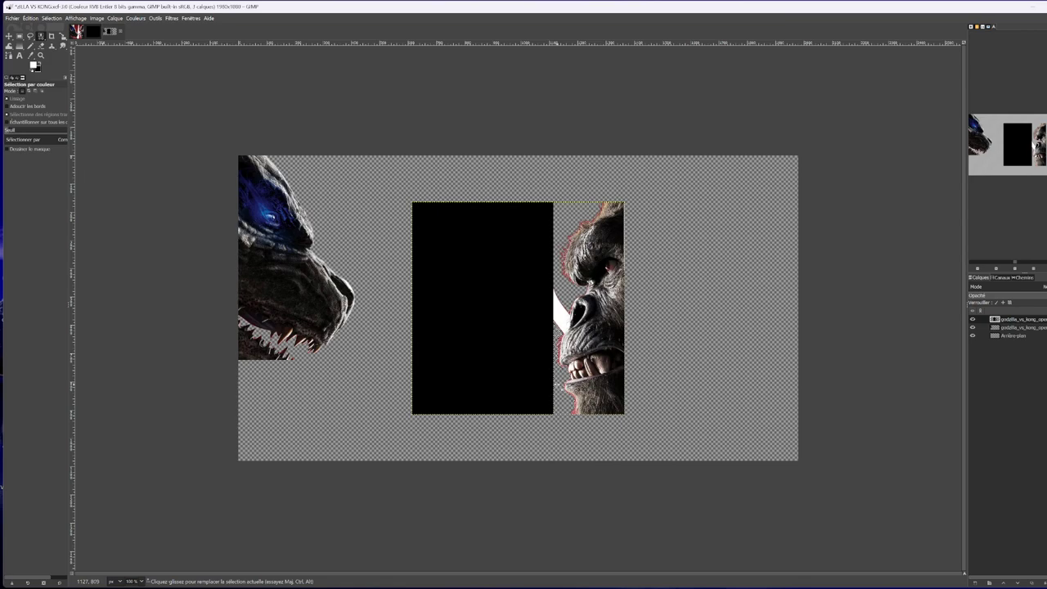
# Try to delete the white stripe in front of Kong's nose by color selection, and undo the deletion.
pyautogui.click(558, 312)
pyautogui.press('Delete')
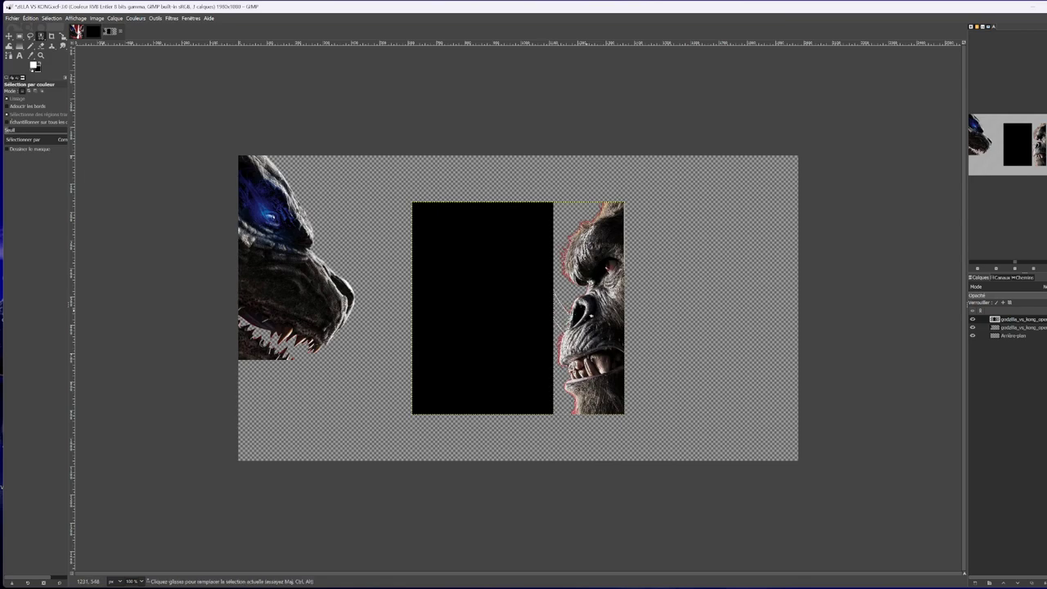
pyautogui.hotkey('ctrl', 'z')
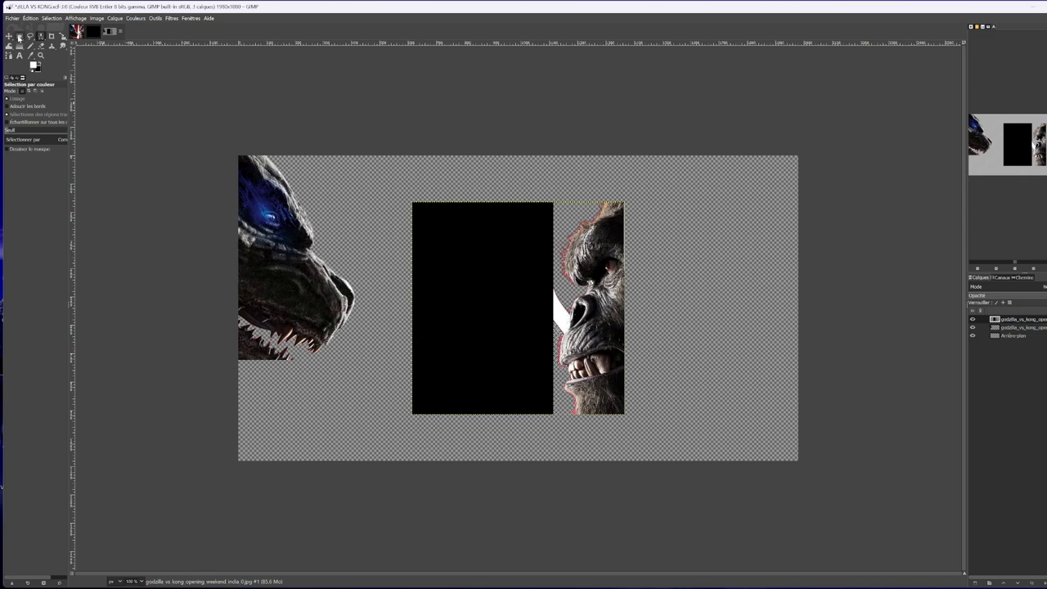
# Delete the black block beside Kong using a rectangular selection of about 635 × 1180 px.
pyautogui.click(20, 36)
pyautogui.moveTo(377, 156); pyautogui.dragTo(556, 491)
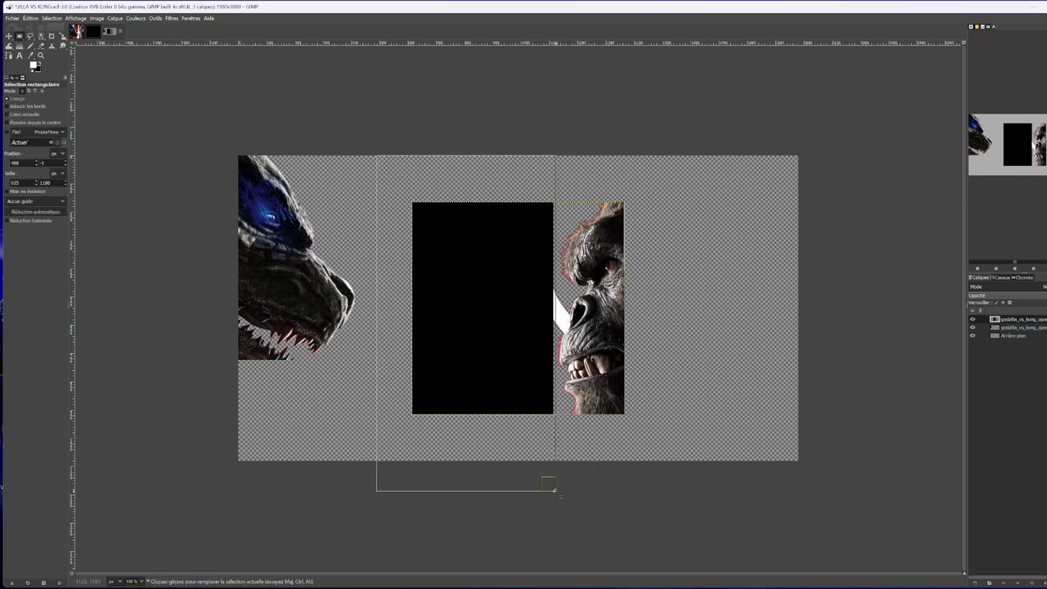
pyautogui.press('Delete')
# Erase the faint red remnants floating in front of Kong's brow with the eraser at size 6.
pyautogui.click(140, 581)
pyautogui.click(142, 524)
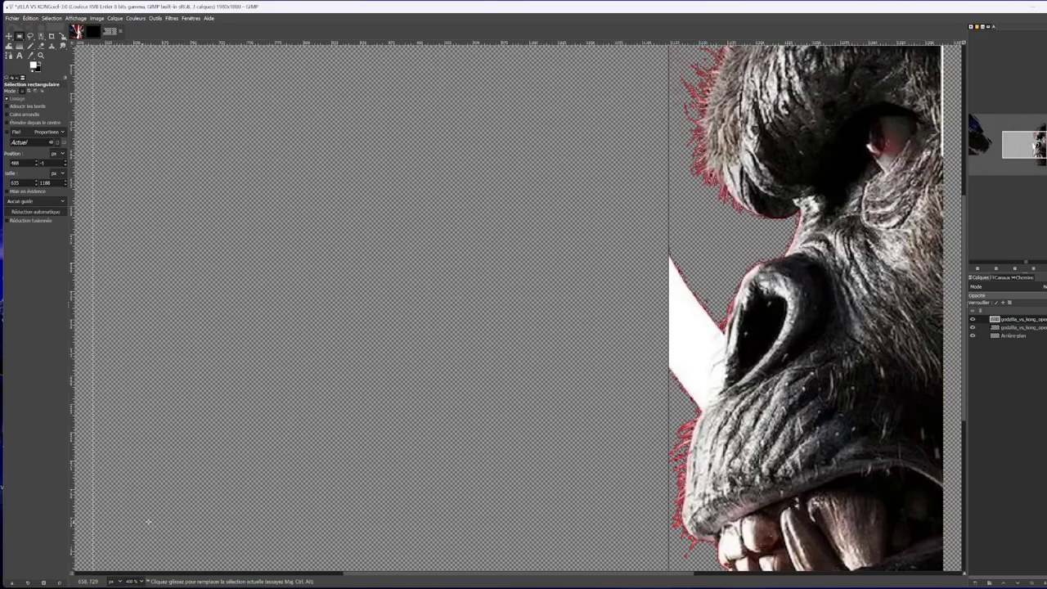
pyautogui.scroll(5, 727, 260)
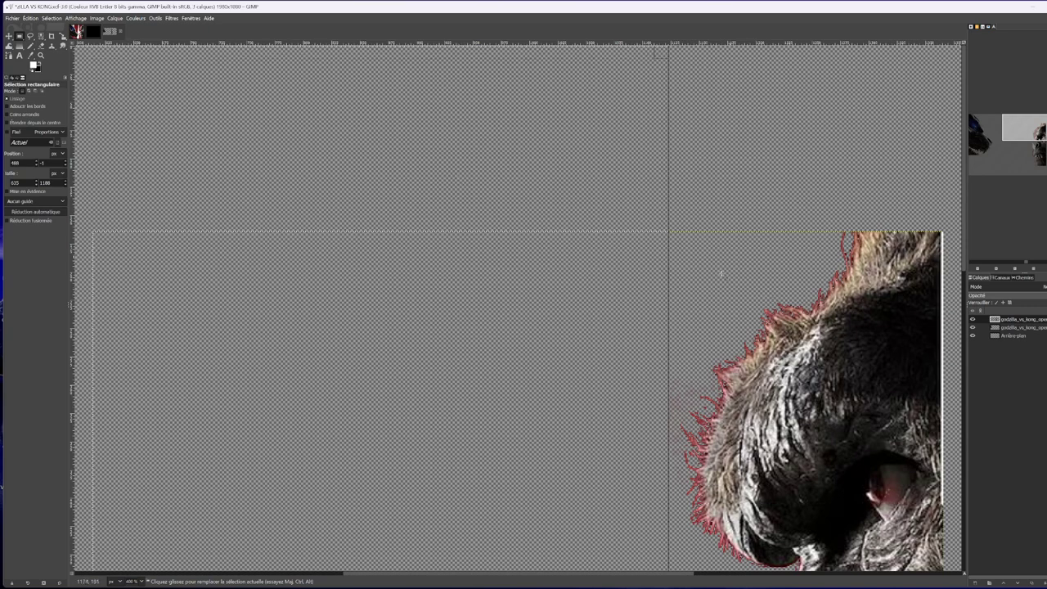
pyautogui.scroll(-8, 726, 263)
pyautogui.scroll(3, 726, 263)
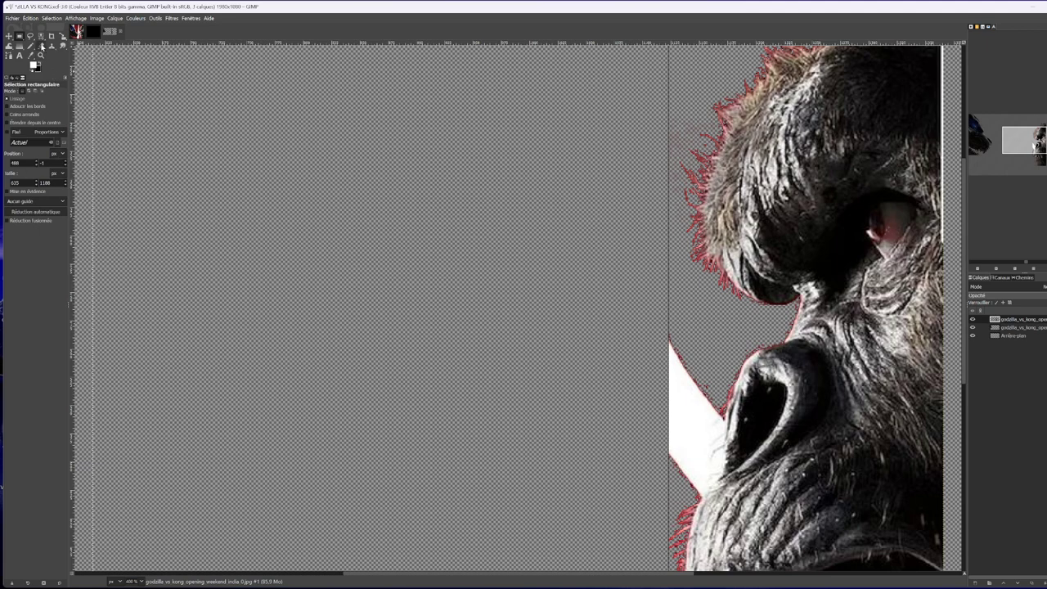
pyautogui.click(30, 36)
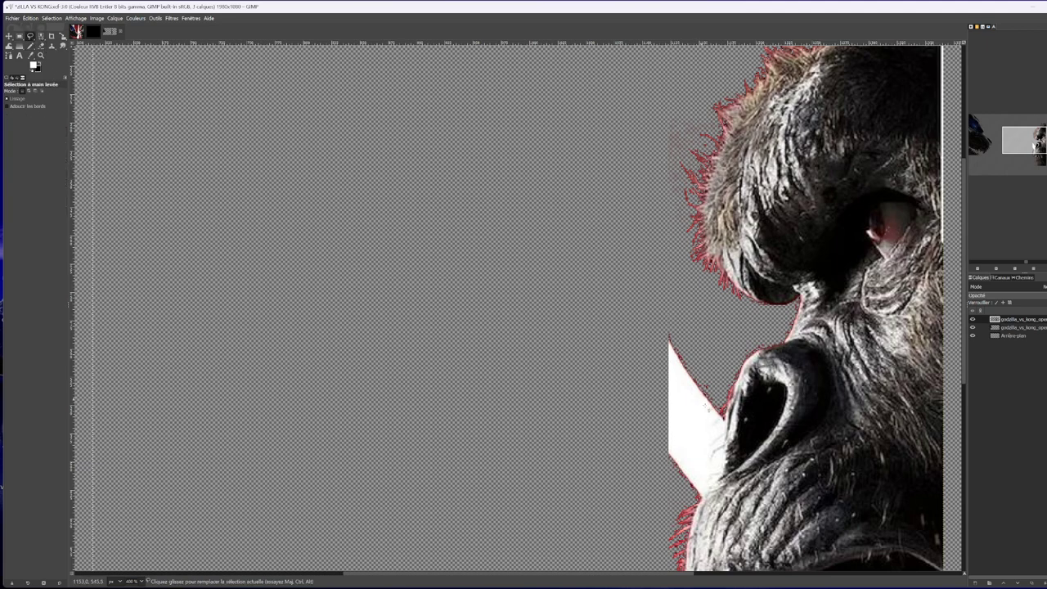
pyautogui.scroll(-5, 678, 427)
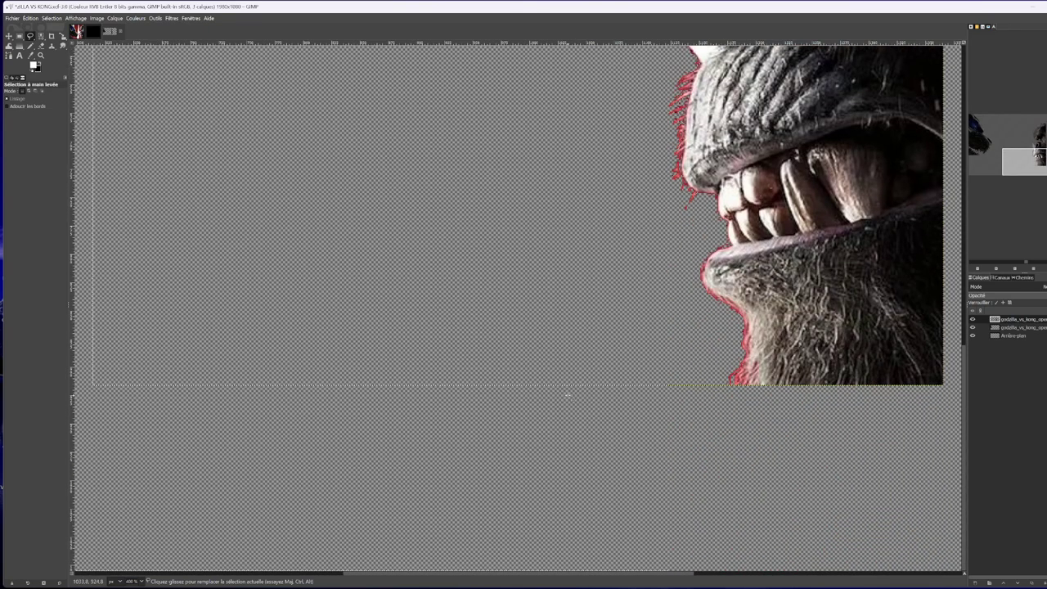
pyautogui.scroll(10, 567, 395)
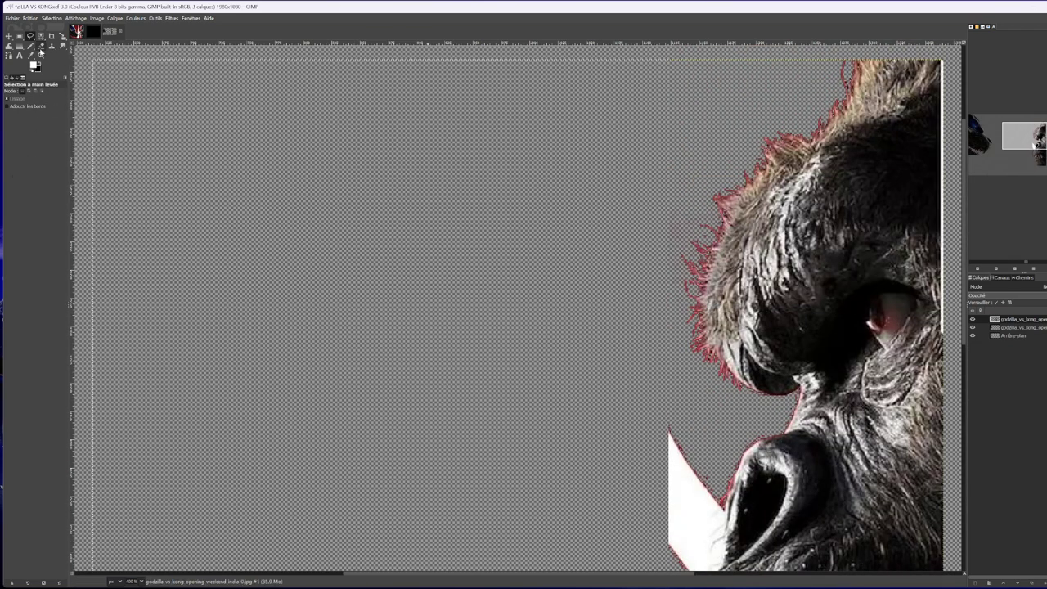
pyautogui.click(42, 46)
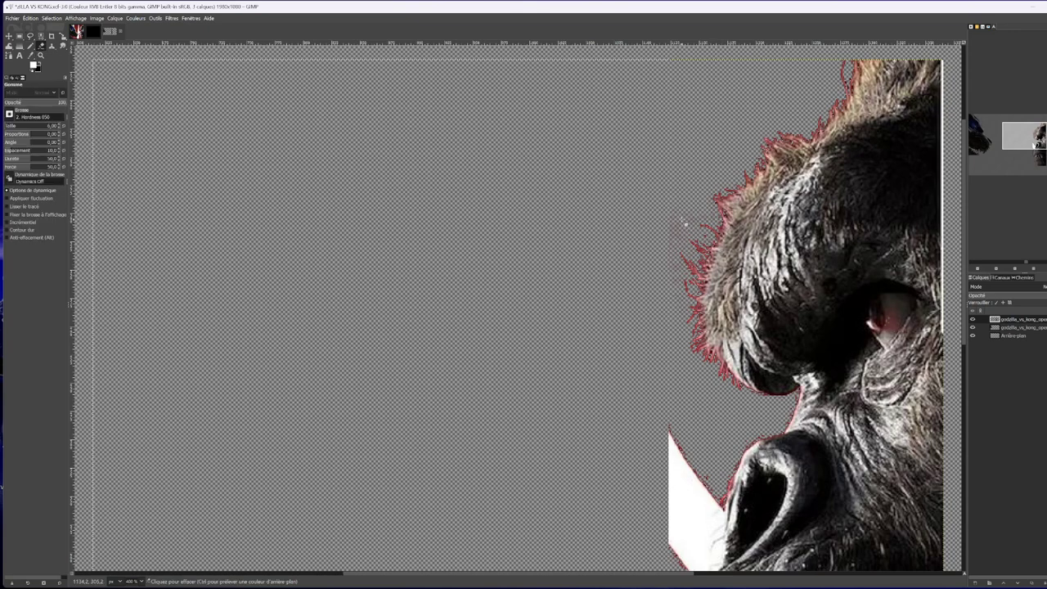
pyautogui.click(676, 235)
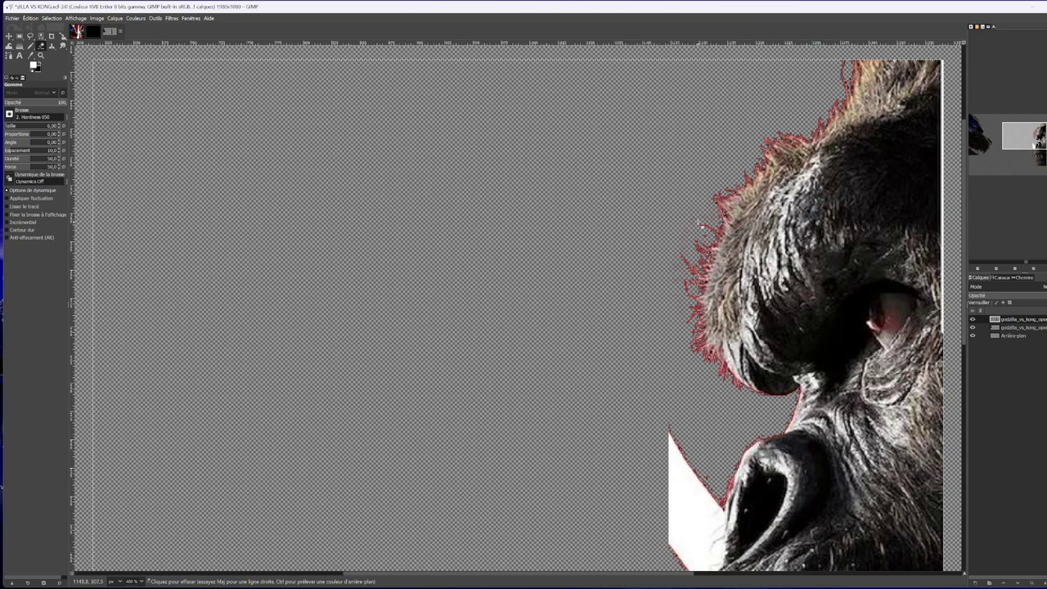
pyautogui.scroll(4, 690, 236)
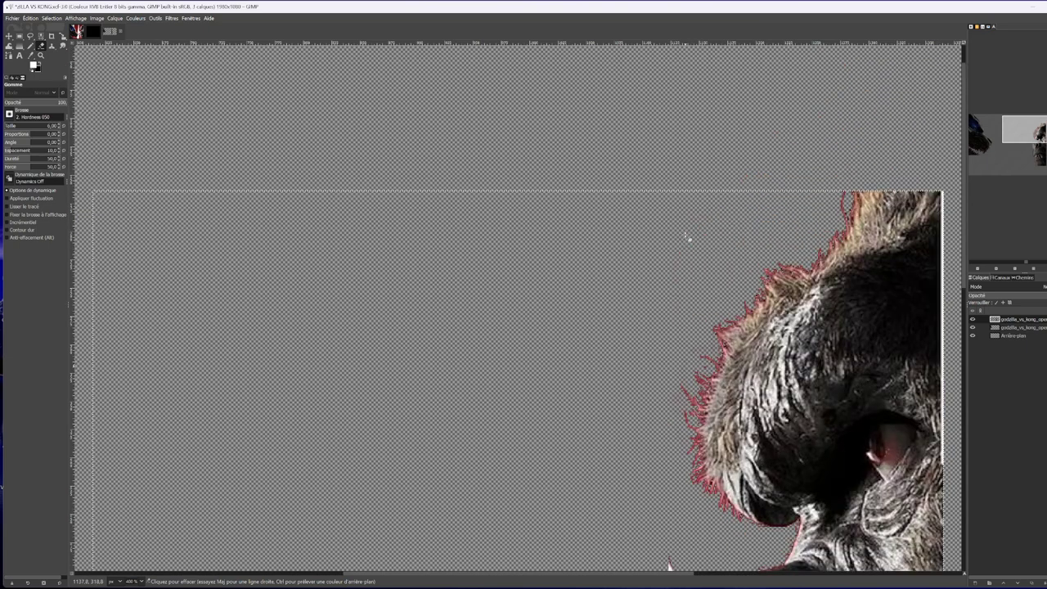
# Select the red fringe and stray specks around Kong's brow and muzzle by color and delete them to transparency.
pyautogui.click(32, 18)
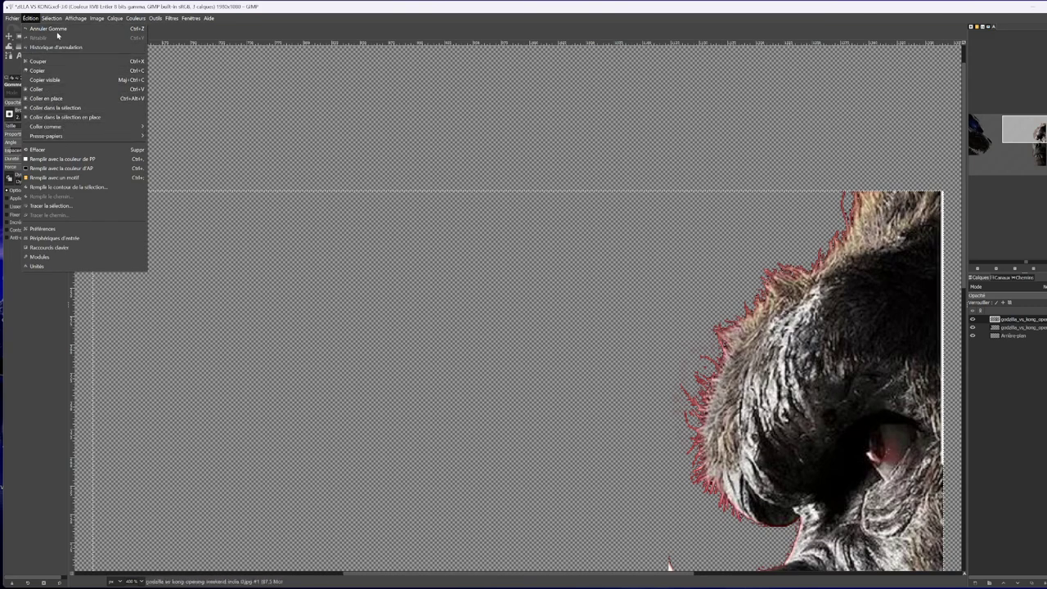
pyautogui.moveTo(54, 20)
pyautogui.click(60, 65)
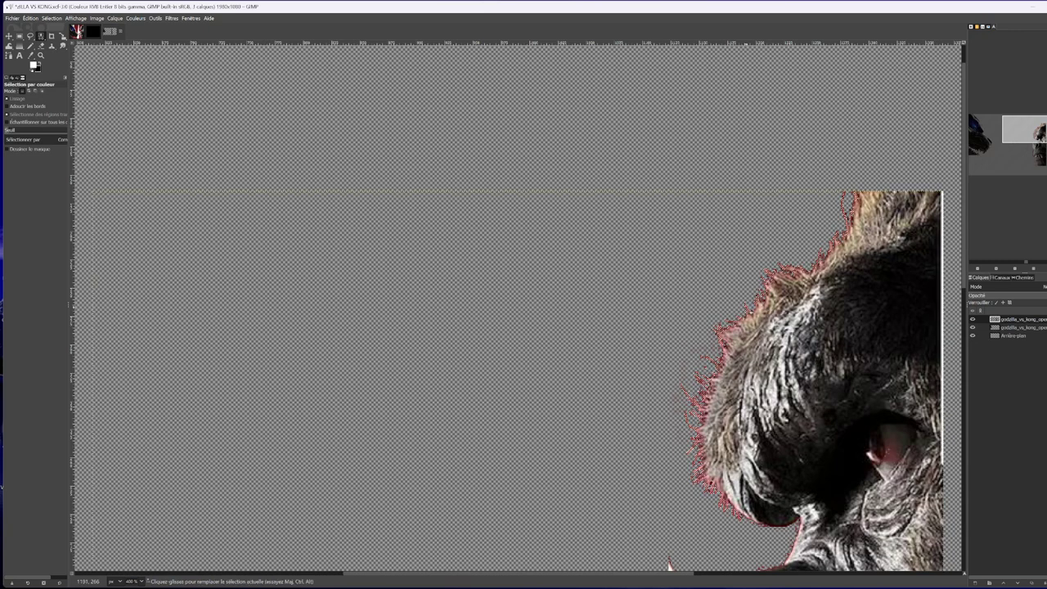
pyautogui.scroll(-10, 701, 383)
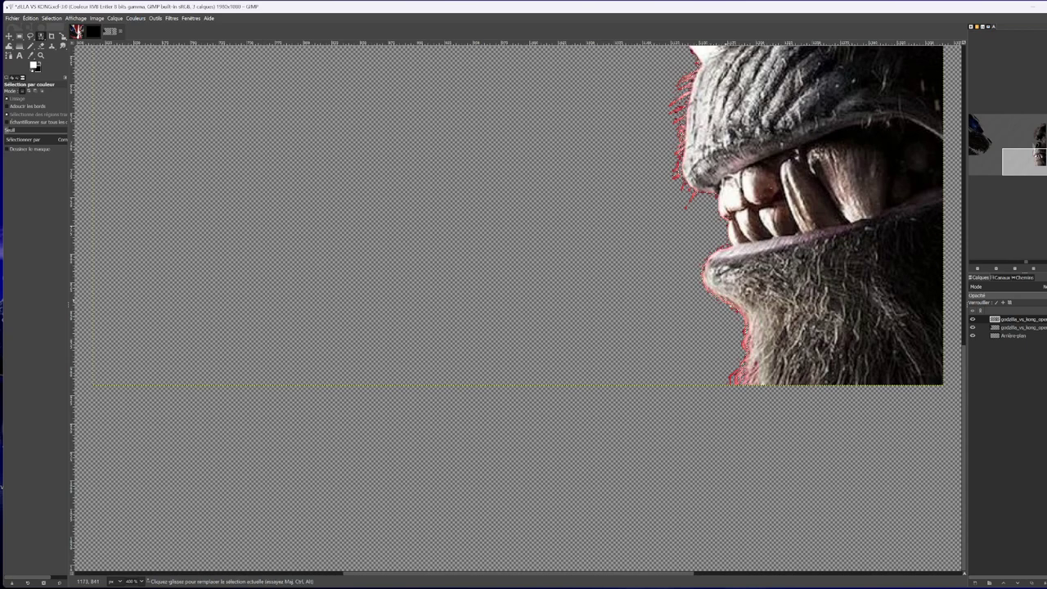
pyautogui.scroll(5, 668, 303)
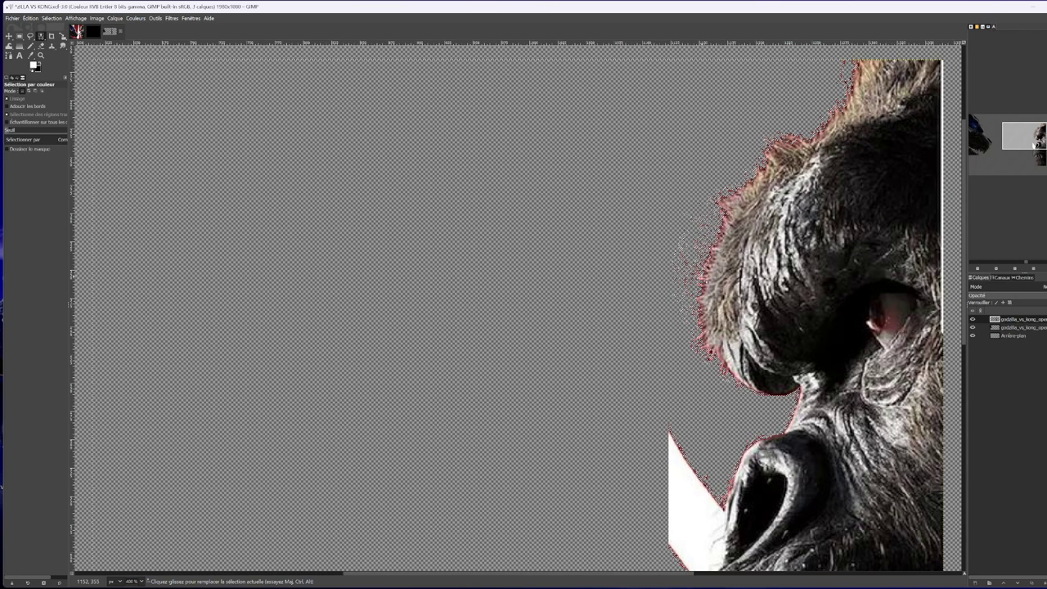
pyautogui.scroll(-5, 682, 266)
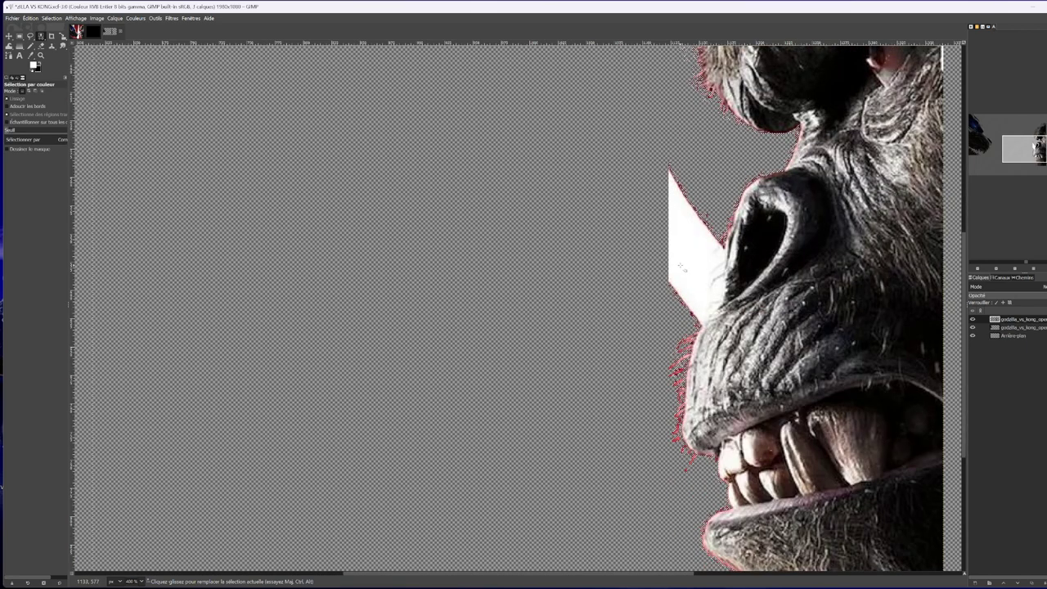
pyautogui.scroll(3, 680, 268)
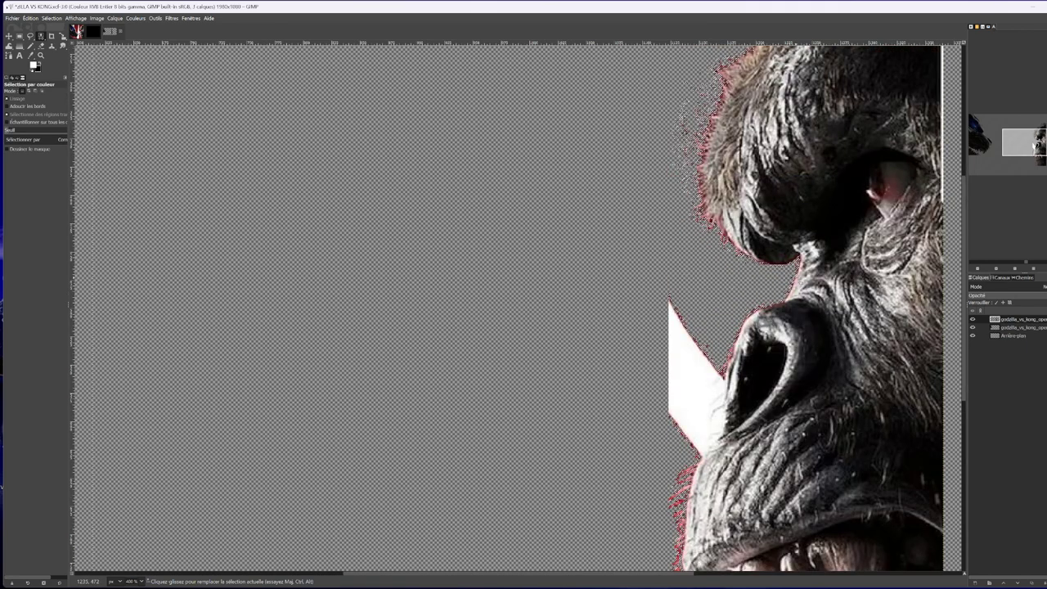
pyautogui.moveTo(703, 235); pyautogui.dragTo(723, 234)
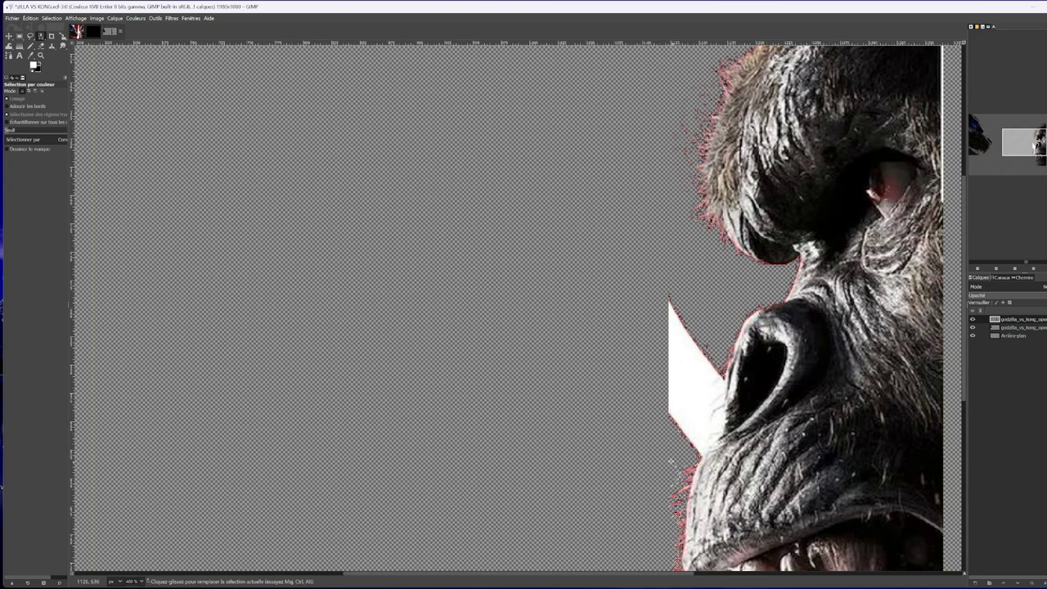
pyautogui.scroll(5, 659, 436)
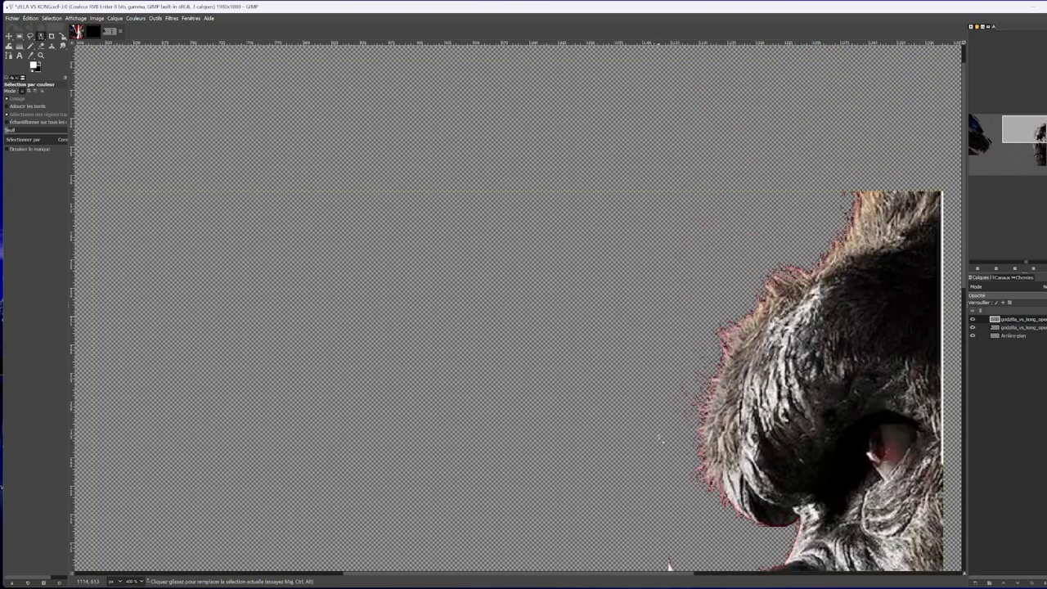
pyautogui.scroll(-5, 660, 439)
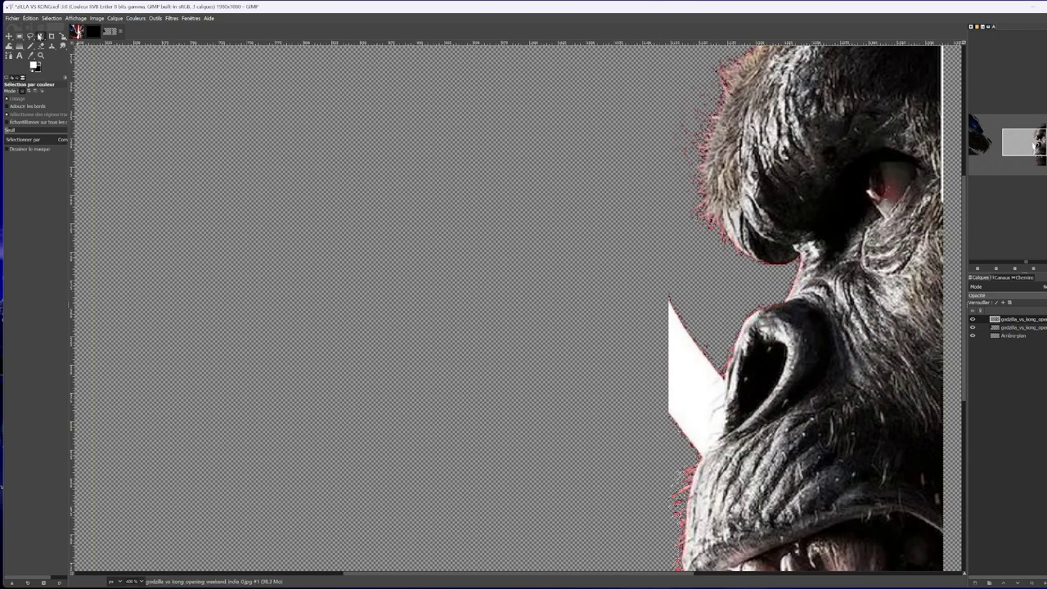
# Try to delete the white stripe in front of Kong's nose with a freehand selection, and undo each deletion.
pyautogui.click(30, 36)
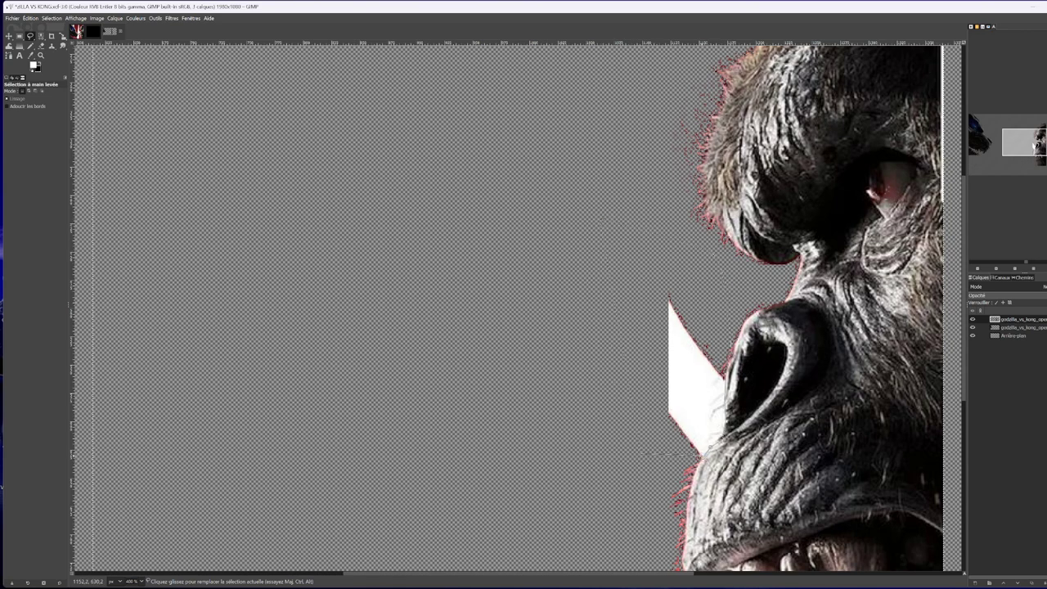
pyautogui.press('Delete')
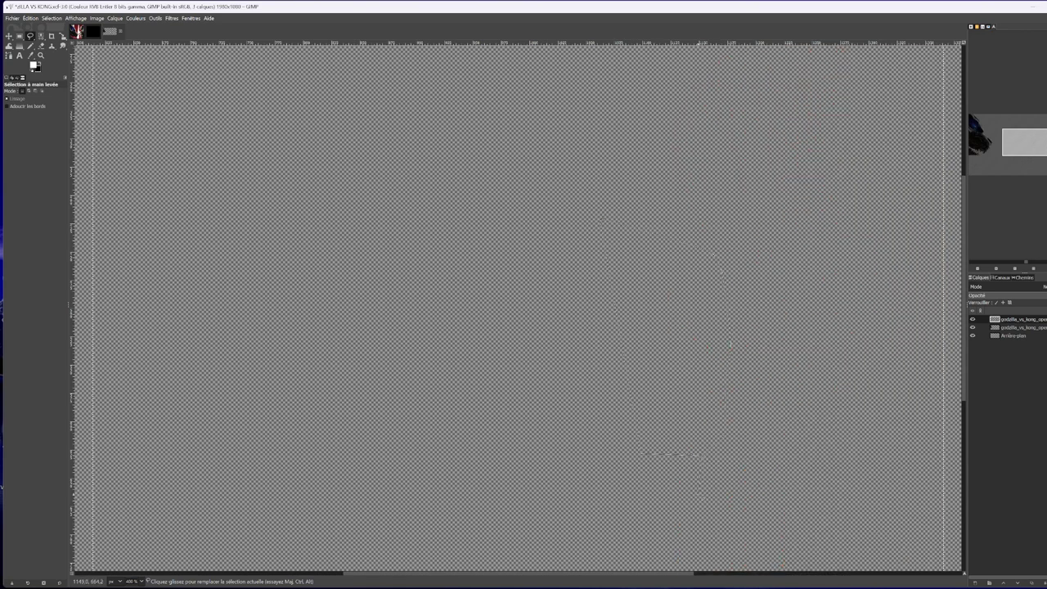
pyautogui.hotkey('ctrl', 'z')
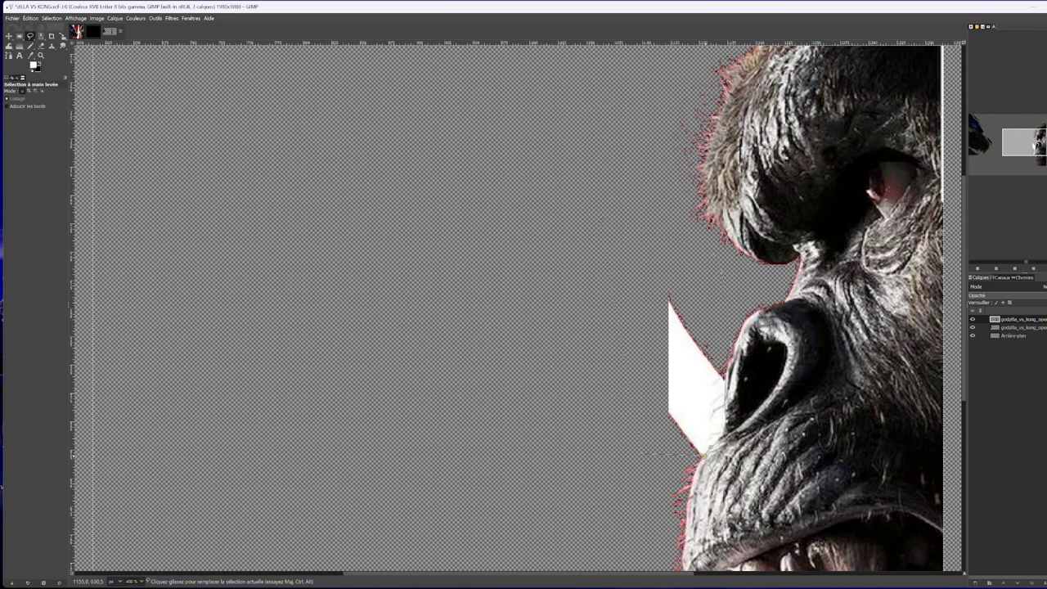
pyautogui.click(702, 455)
pyautogui.press('Delete')
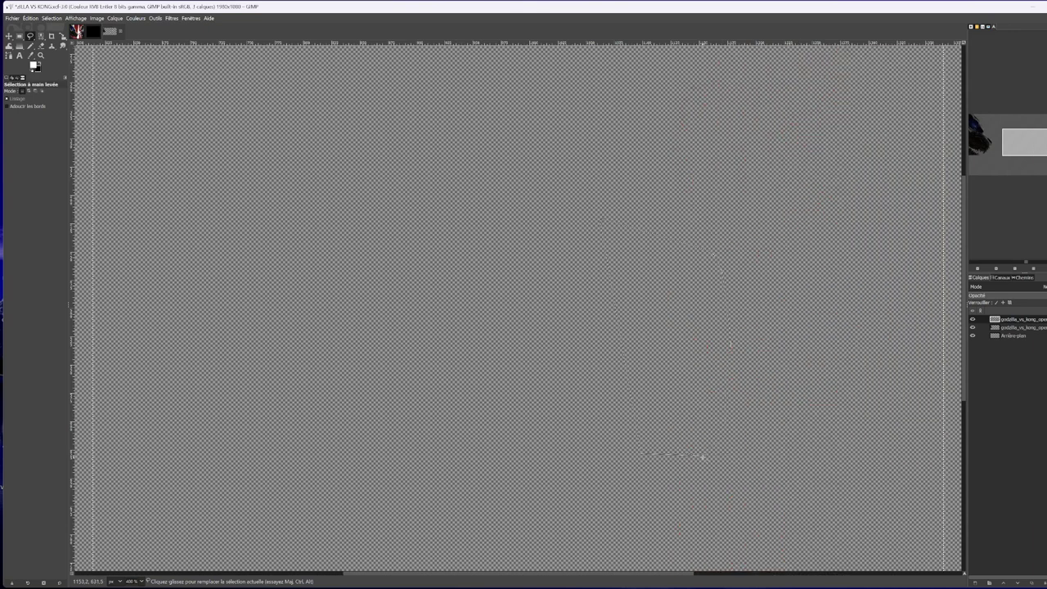
pyautogui.hotkey('ctrl', 'z')
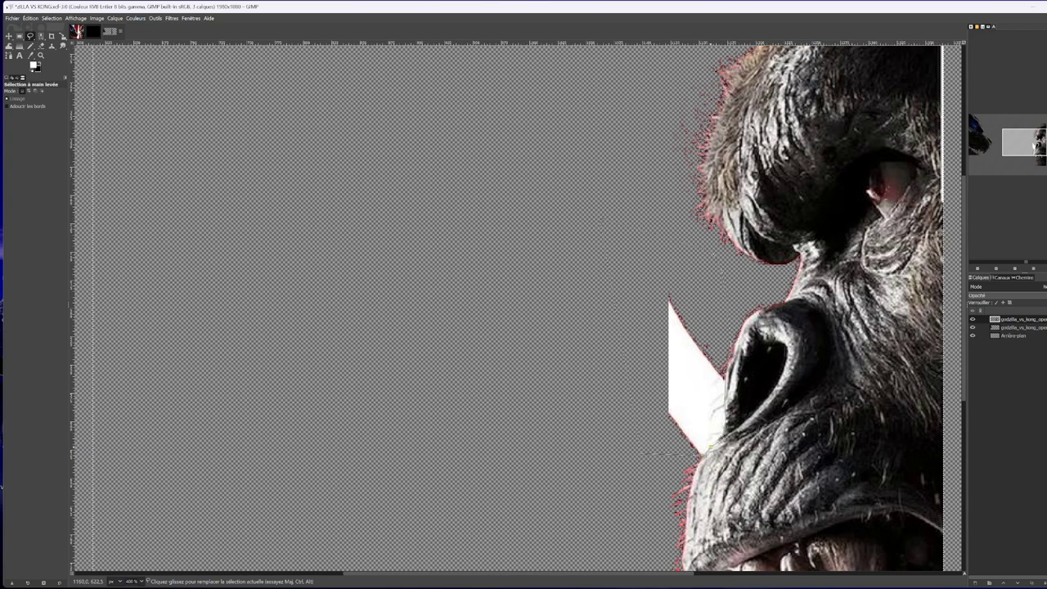
pyautogui.press('Delete')
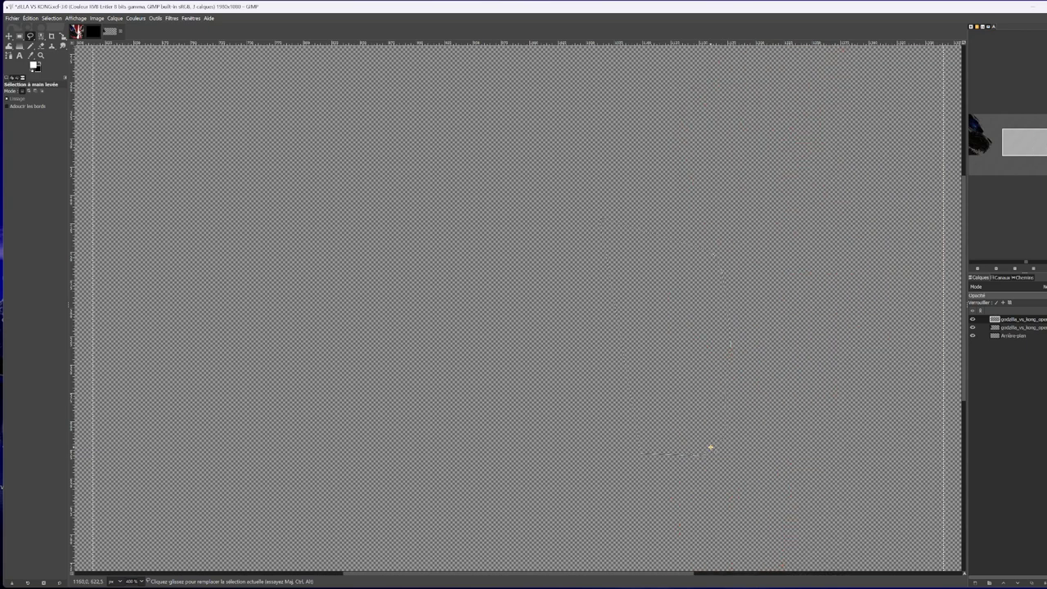
pyautogui.hotkey('ctrl', 'z')
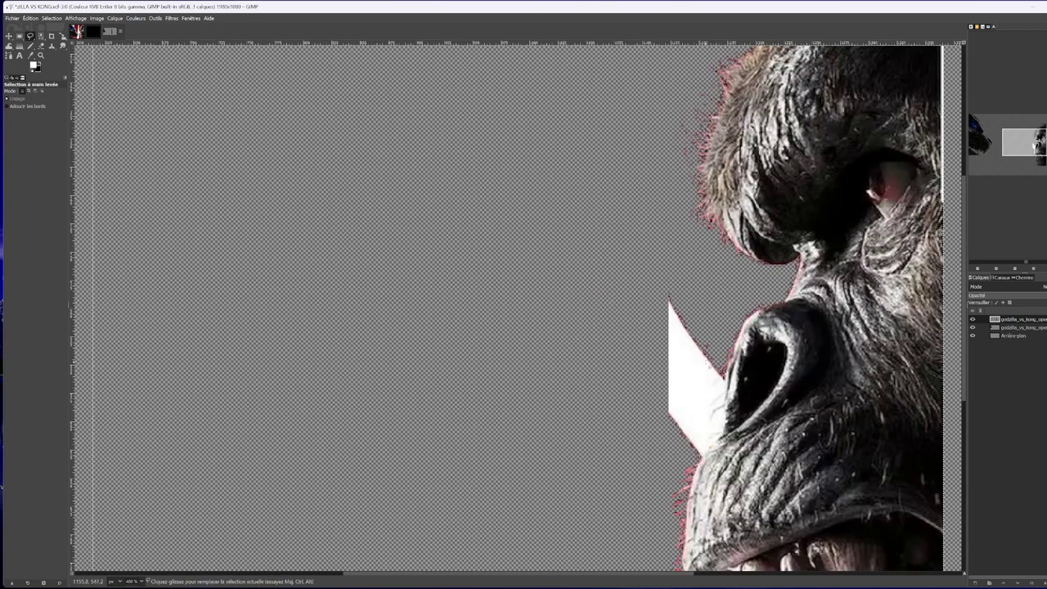
pyautogui.press('ctrl')
pyautogui.press('shift')
pyautogui.press('Delete')
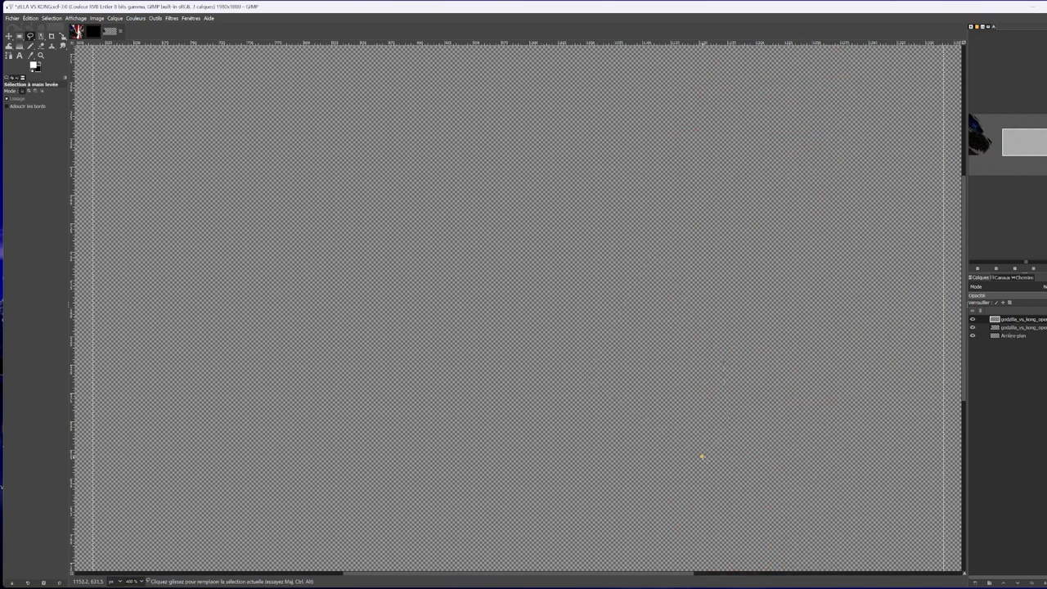
pyautogui.hotkey('ctrl', 'z')
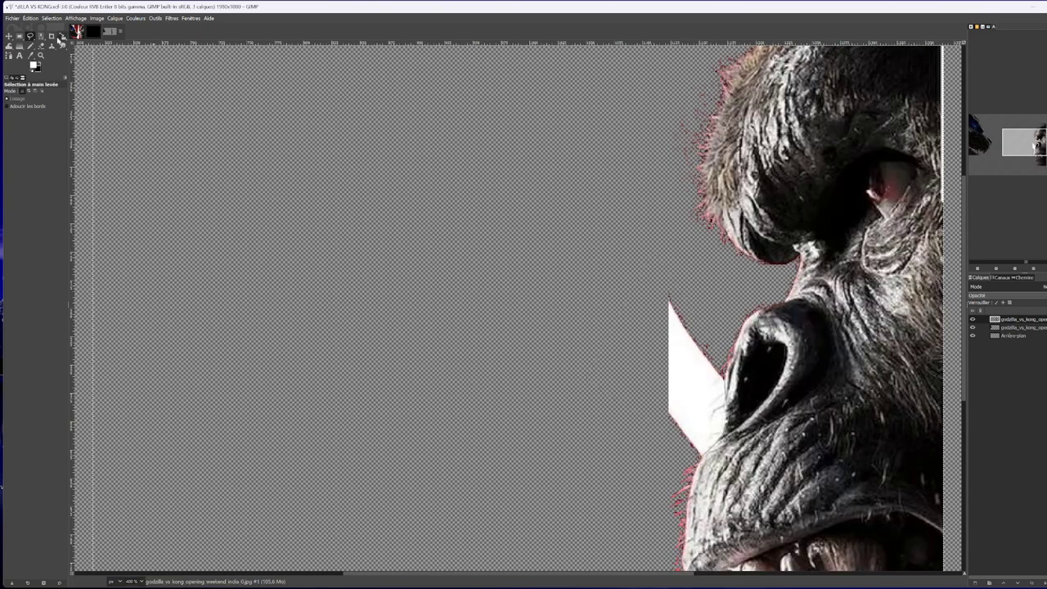
# Erase the upper tip of the white stripe in front of Kong's nose with the small eraser.
pyautogui.click(41, 46)
pyautogui.moveTo(670, 292); pyautogui.dragTo(671, 326)
# Try to erase the rest of the white stripe with the eraser enlarged to size 211, and undo the strokes.
pyautogui.click(37, 125)
pyautogui.click(717, 372)
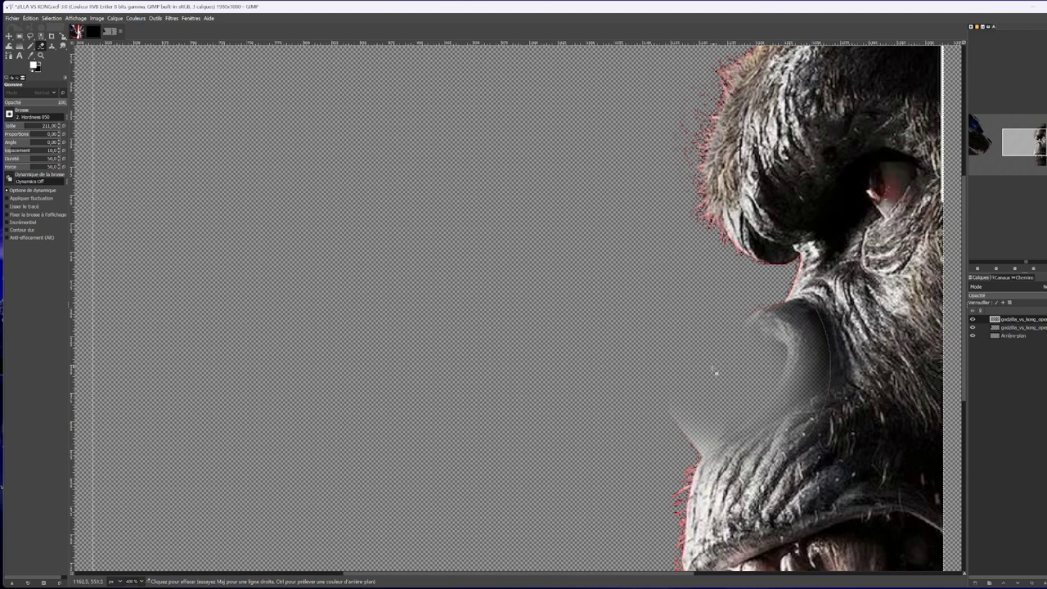
pyautogui.hotkey('ctrl', 'z')
pyautogui.moveTo(661, 306)
pyautogui.mouseDown()
pyautogui.moveTo(657, 336)
pyautogui.moveTo(669, 333)
pyautogui.moveTo(652, 367)
pyautogui.mouseUp()
pyautogui.hotkey('ctrl', 'z')
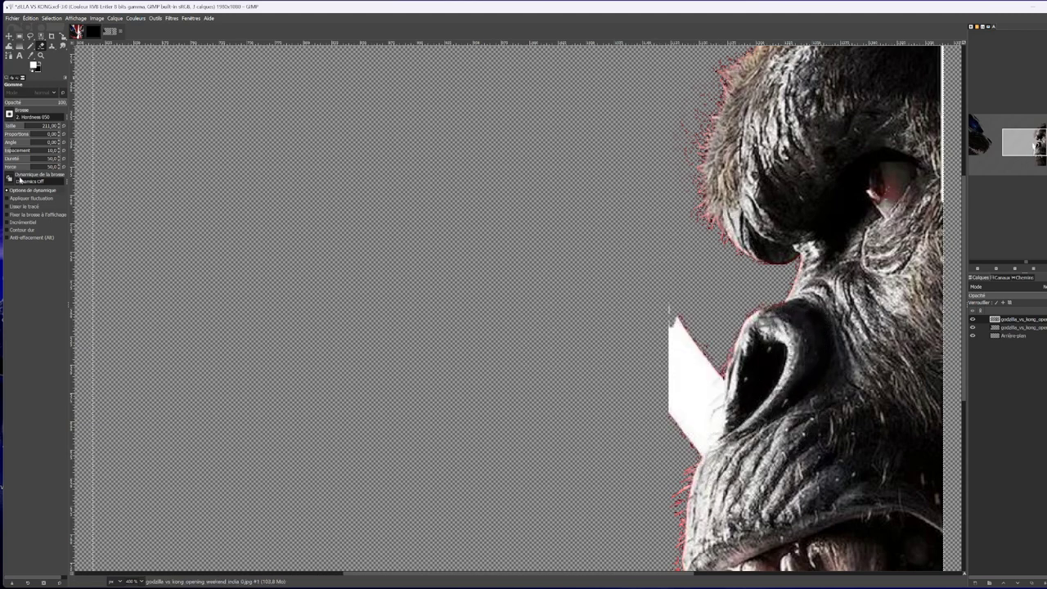
# Set the eraser size to 111 and erase the white stripe in front of Kong's nose.
pyautogui.moveTo(17, 127); pyautogui.dragTo(15, 128)
pyautogui.moveTo(654, 303)
pyautogui.mouseDown()
pyautogui.moveTo(649, 337)
pyautogui.moveTo(662, 319)
pyautogui.moveTo(652, 349)
pyautogui.moveTo(660, 359)
pyautogui.moveTo(670, 349)
pyautogui.moveTo(676, 362)
pyautogui.moveTo(669, 434)
pyautogui.moveTo(690, 389)
pyautogui.moveTo(694, 323)
pyautogui.moveTo(686, 346)
pyautogui.moveTo(684, 374)
pyautogui.moveTo(695, 329)
pyautogui.moveTo(677, 429)
pyautogui.moveTo(684, 387)
pyautogui.moveTo(644, 471)
pyautogui.mouseUp()
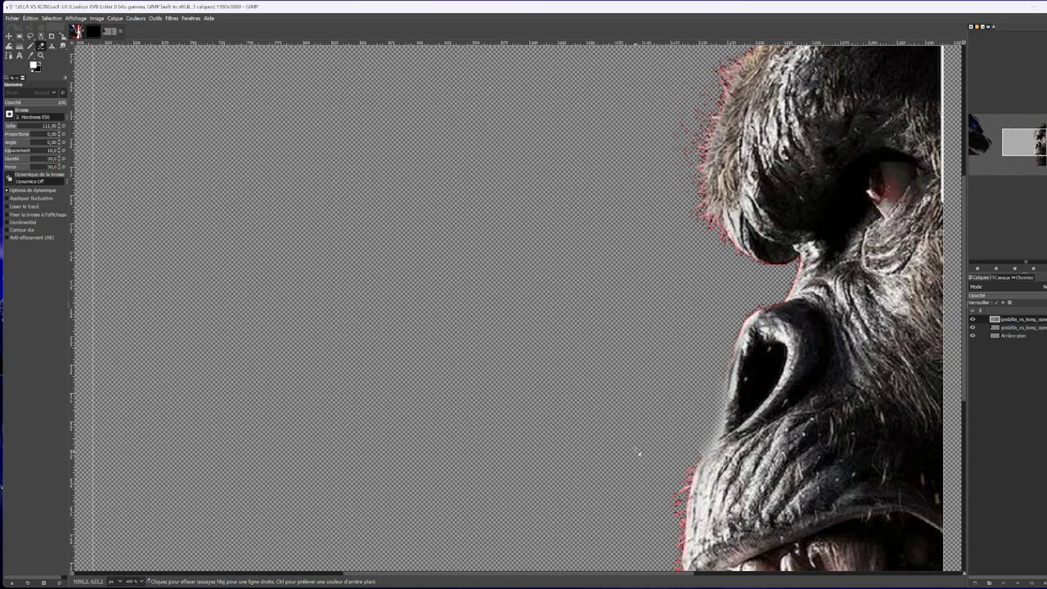
# Erase the red fringe along the outer edge of Kong's brow and forehead with the size 111 eraser.
pyautogui.moveTo(679, 211); pyautogui.dragTo(663, 152)
pyautogui.moveTo(684, 82)
pyautogui.mouseDown()
pyautogui.moveTo(705, 70)
pyautogui.moveTo(665, 140)
pyautogui.moveTo(678, 234)
pyautogui.moveTo(701, 292)
pyautogui.moveTo(647, 161)
pyautogui.mouseUp()
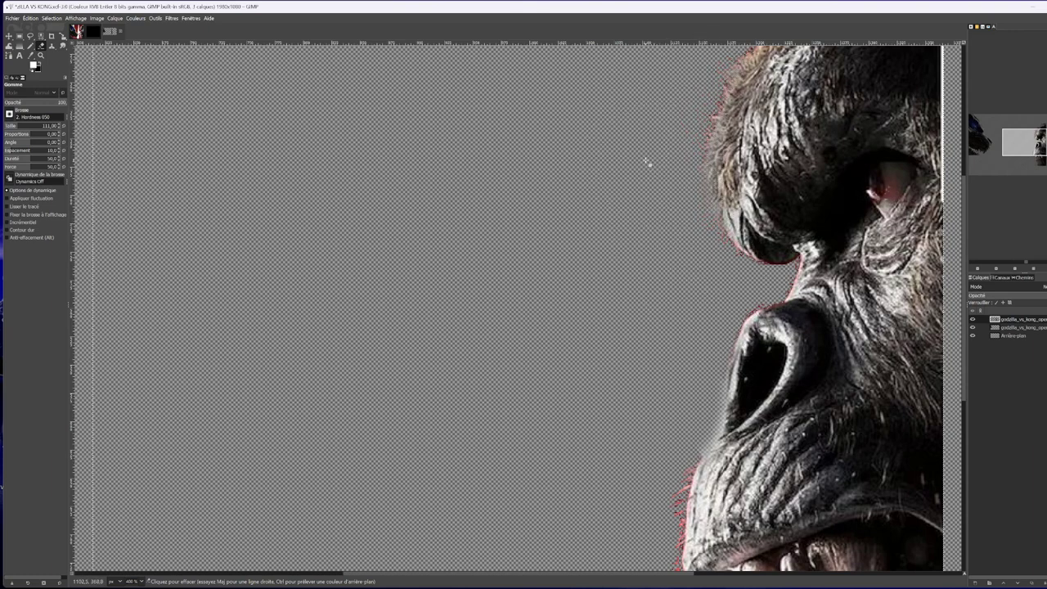
pyautogui.scroll(5, 739, 232)
pyautogui.moveTo(815, 228)
pyautogui.mouseDown()
pyautogui.moveTo(846, 226)
pyautogui.moveTo(787, 279)
pyautogui.mouseUp()
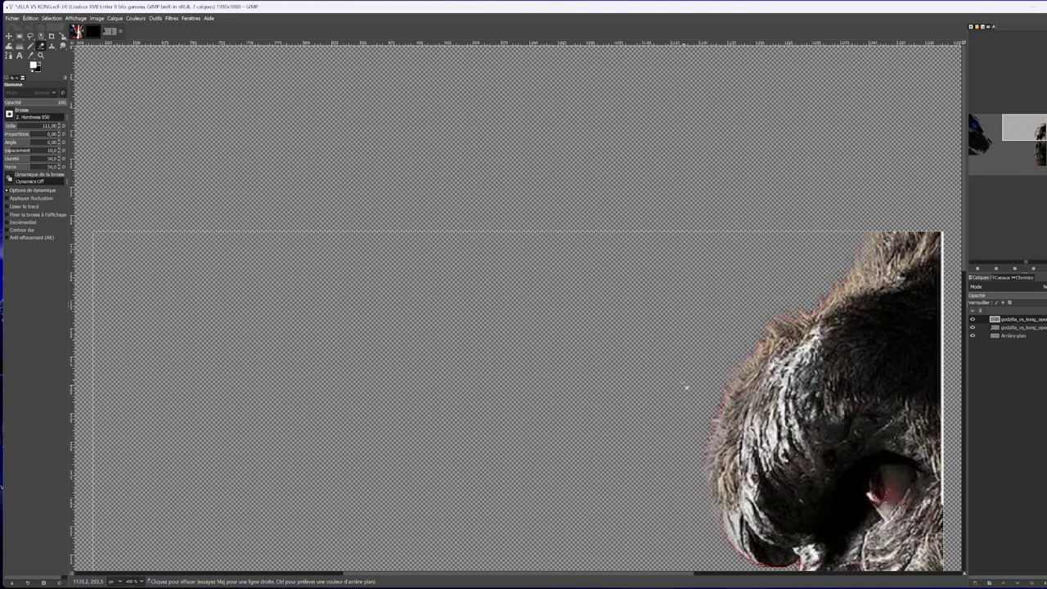
# Erase the red fringe along the front of Kong's muzzle and upper lip with the same eraser.
pyautogui.scroll(-8, 646, 392)
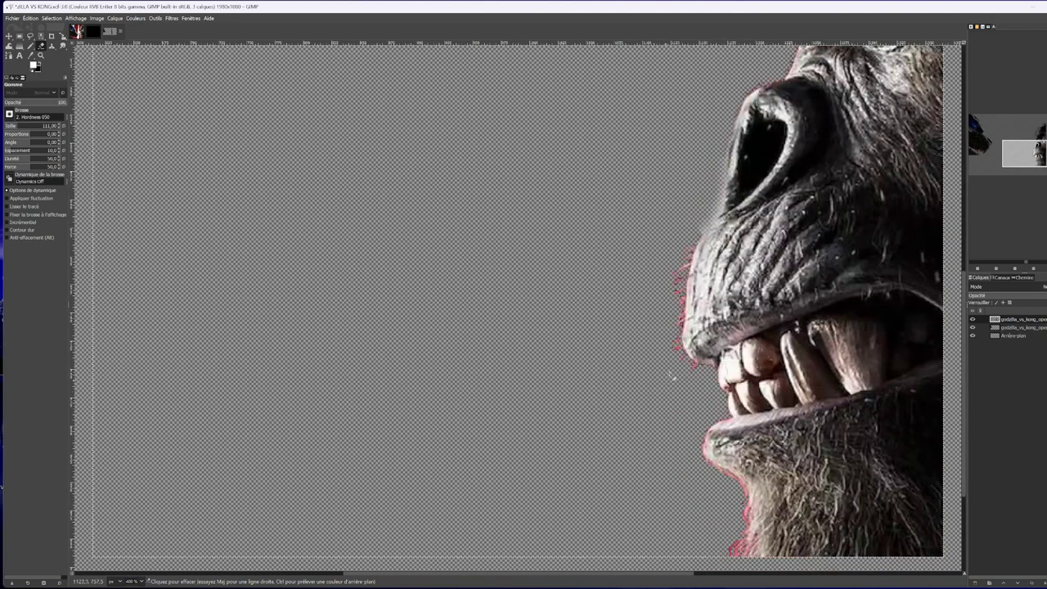
pyautogui.scroll(2, 642, 212)
pyautogui.scroll(2, 646, 441)
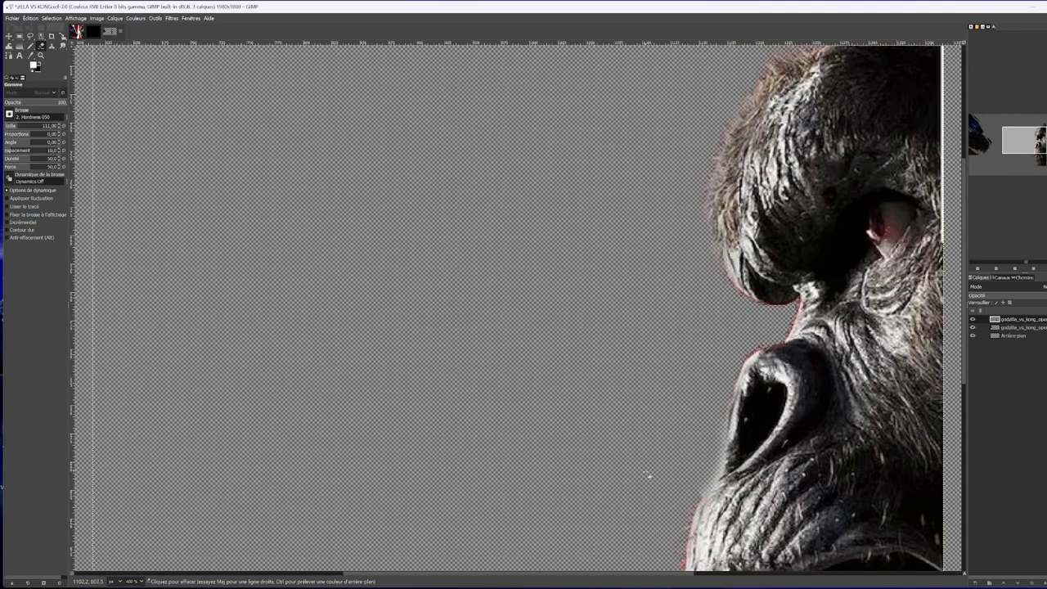
pyautogui.scroll(-5, 645, 491)
pyautogui.moveTo(657, 152)
pyautogui.mouseDown()
pyautogui.moveTo(654, 234)
pyautogui.moveTo(685, 283)
pyautogui.mouseUp()
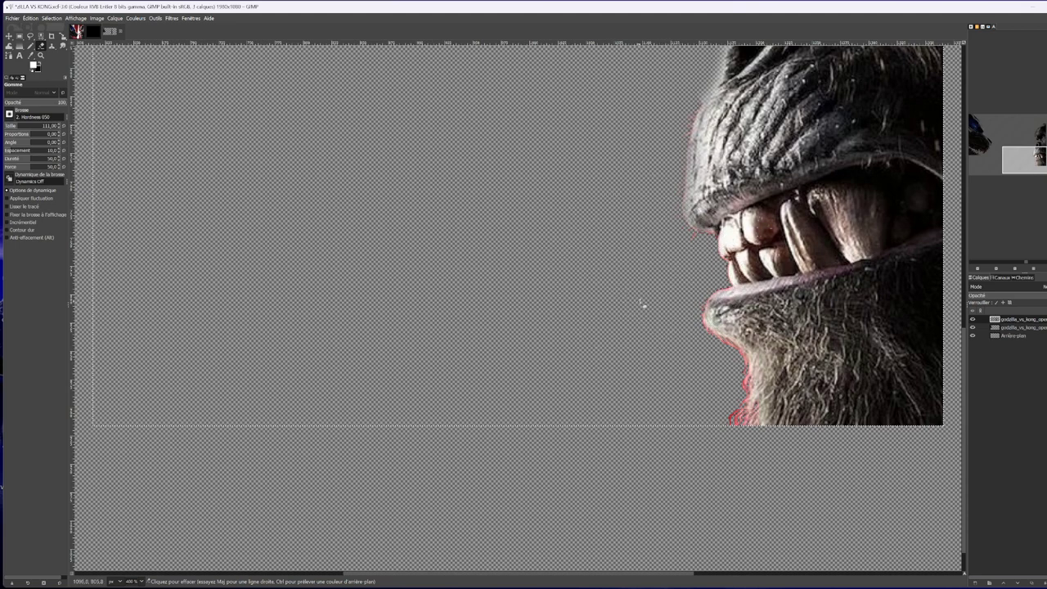
# Erase the red fringe along Kong's chin and, with a reduced eraser size, the fringe in the notch between his brow and nose.
pyautogui.moveTo(671, 341)
pyautogui.mouseDown()
pyautogui.moveTo(726, 394)
pyautogui.moveTo(729, 424)
pyautogui.moveTo(717, 386)
pyautogui.moveTo(683, 355)
pyautogui.mouseUp()
pyautogui.scroll(5, 603, 247)
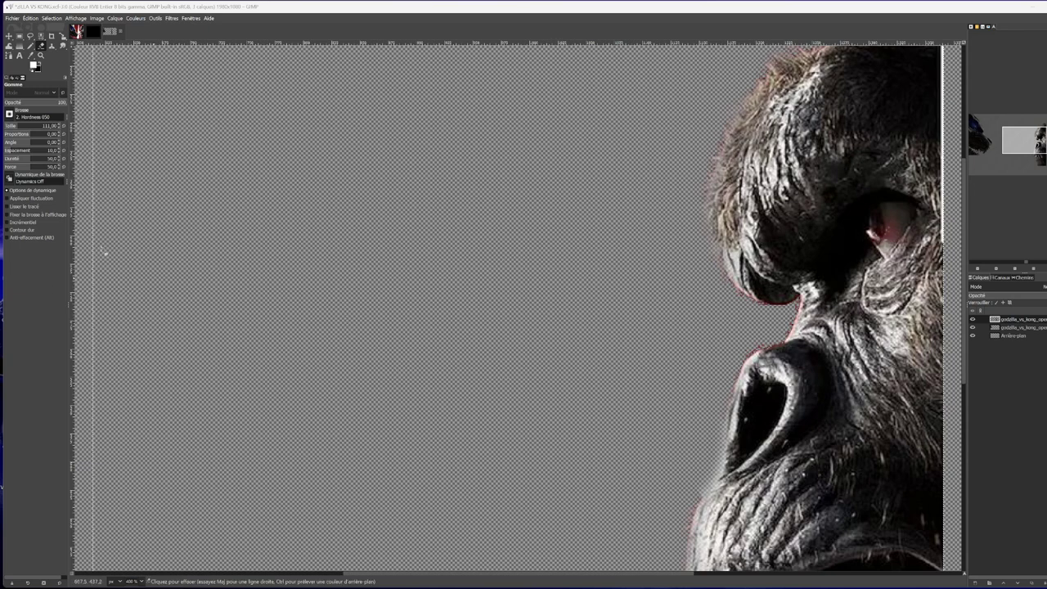
pyautogui.moveTo(32, 125); pyautogui.dragTo(23, 126)
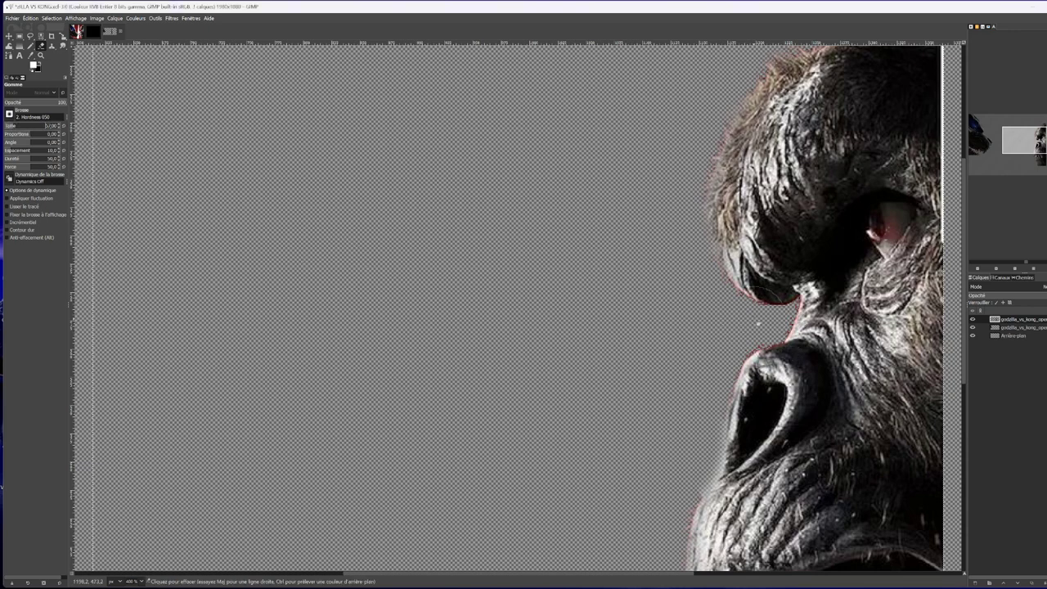
pyautogui.moveTo(787, 316)
pyautogui.mouseDown()
pyautogui.moveTo(776, 282)
pyautogui.moveTo(787, 310)
pyautogui.mouseUp()
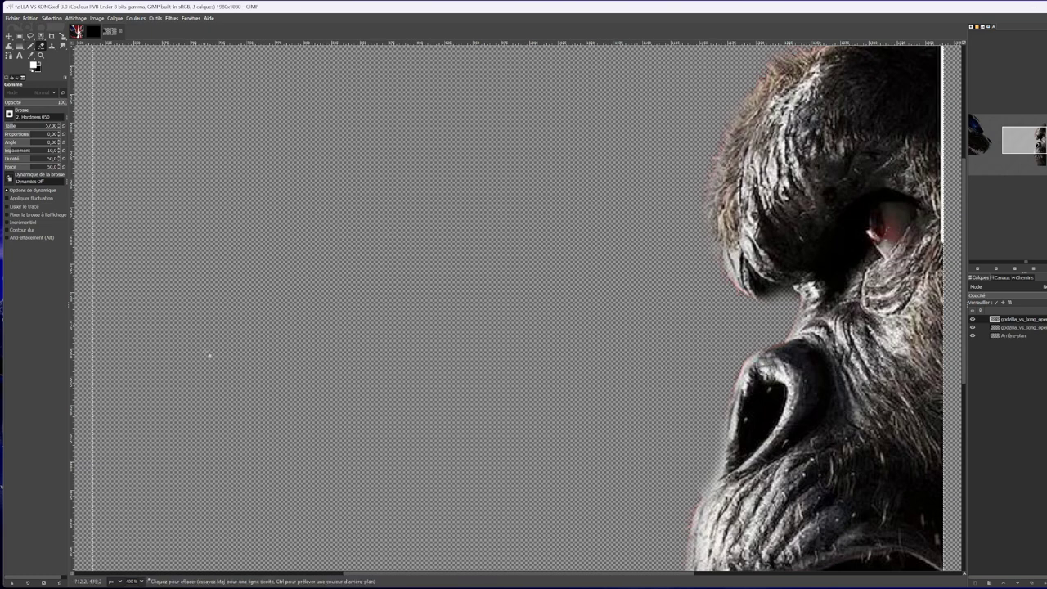
# Rename the layer with Godzilla's head as Zilla and the layer with Kong's head as Kong.
pyautogui.click(140, 581)
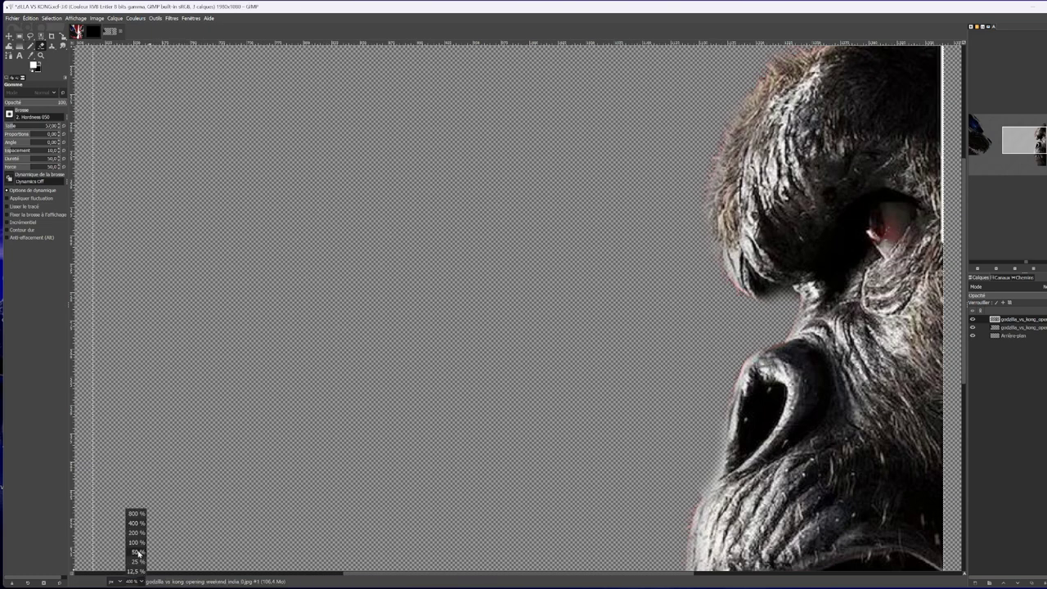
pyautogui.click(135, 552)
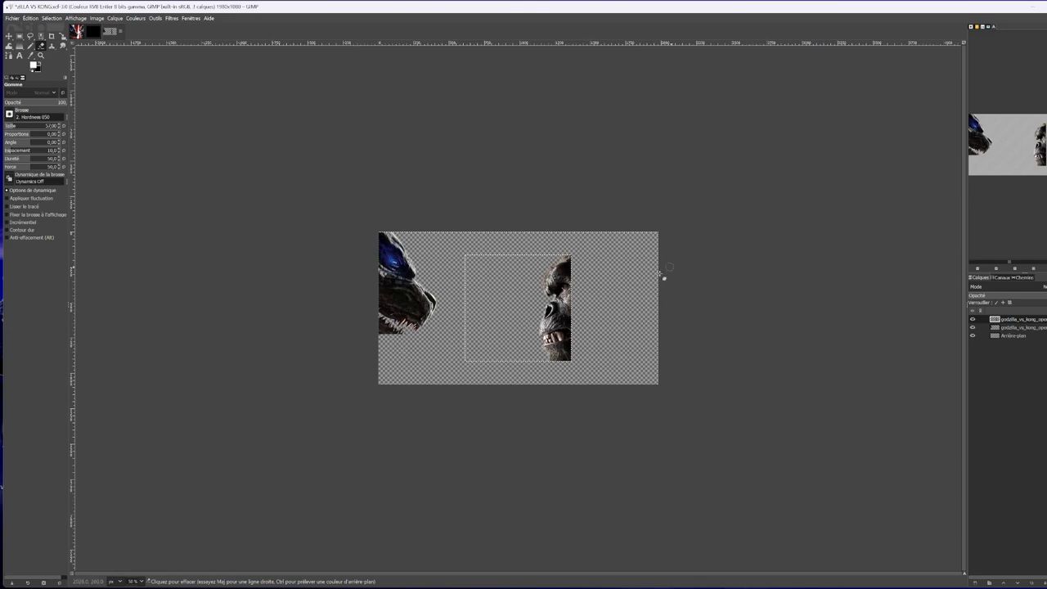
pyautogui.click(9, 36)
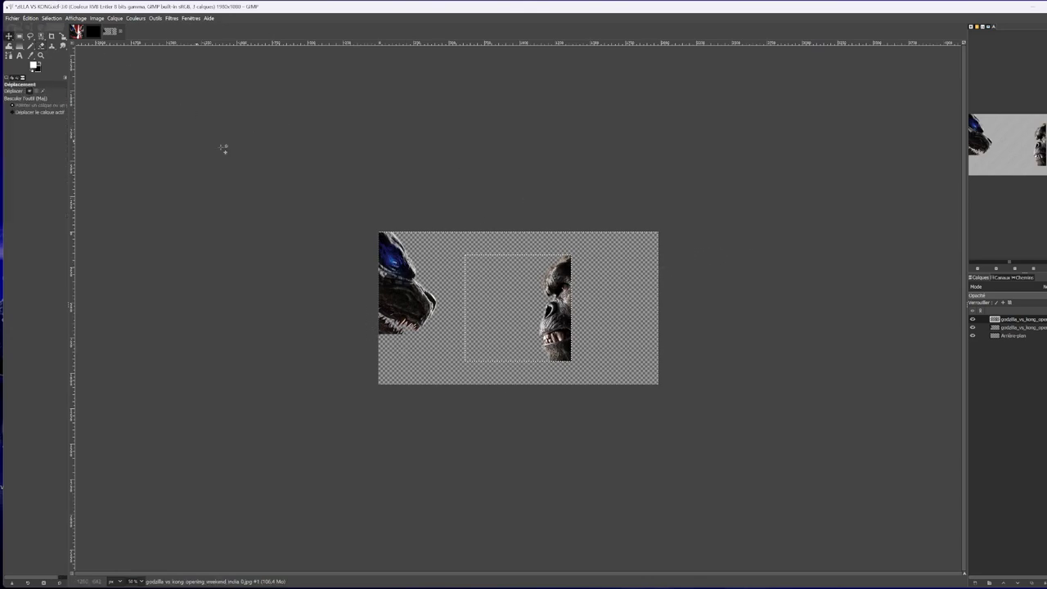
pyautogui.click(1029, 329)
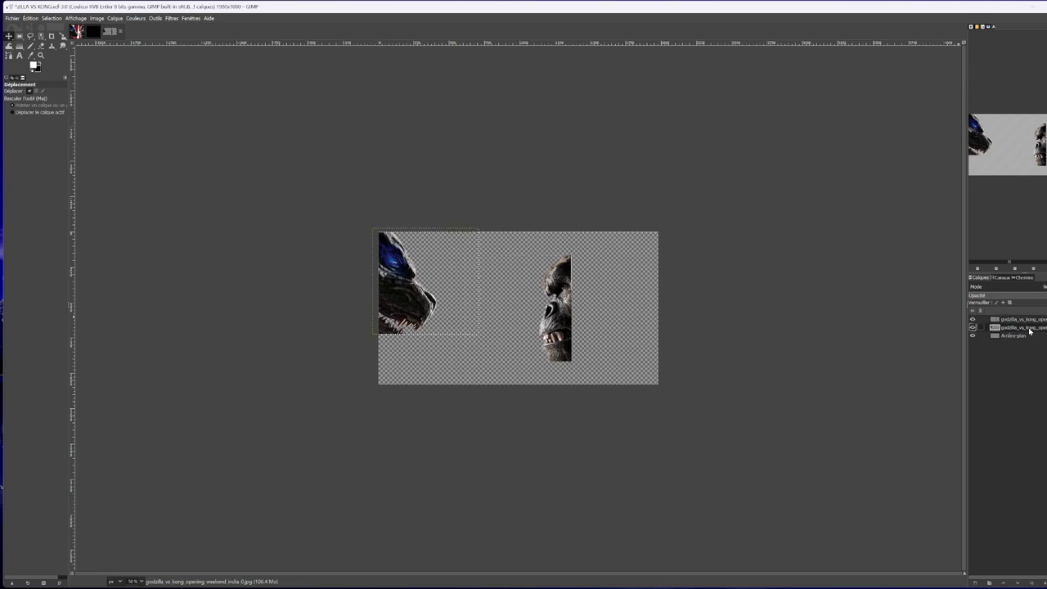
pyautogui.doubleClick(1030, 329)
pyautogui.write('Zilla')
pyautogui.click(1018, 319)
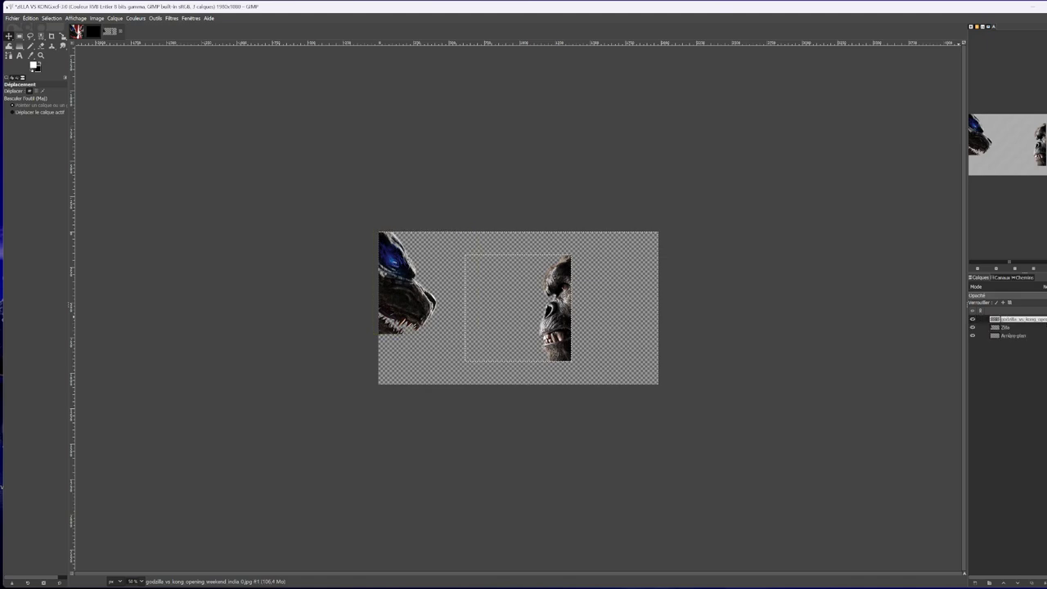
pyautogui.write('Kong')
pyautogui.press('Return')
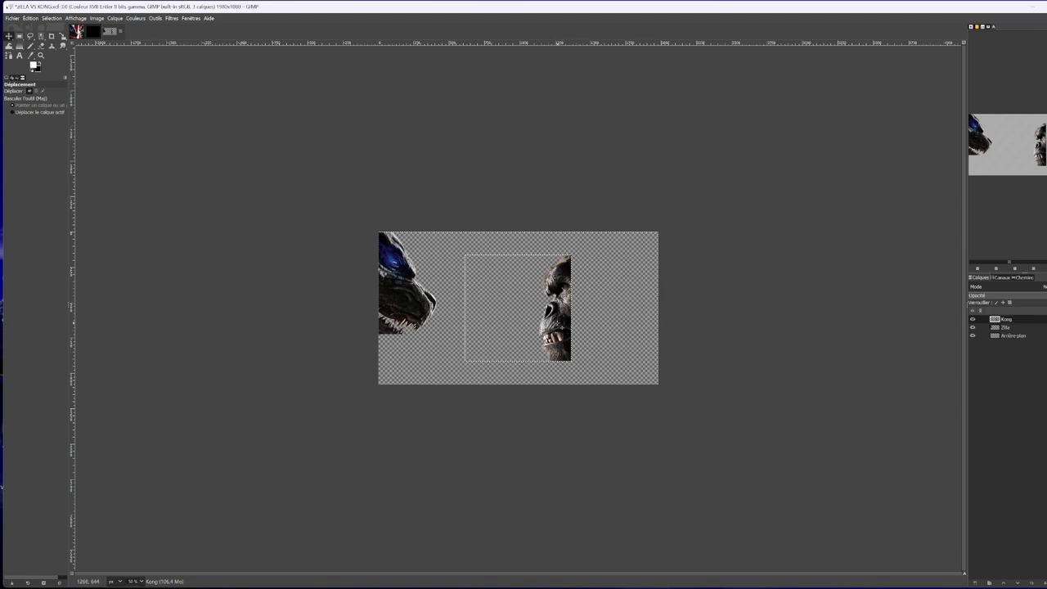
# Move Kong's head against the right edge of the canvas and add the gvk-3000 fight image as a new layer.
pyautogui.moveTo(565, 322); pyautogui.dragTo(652, 293)
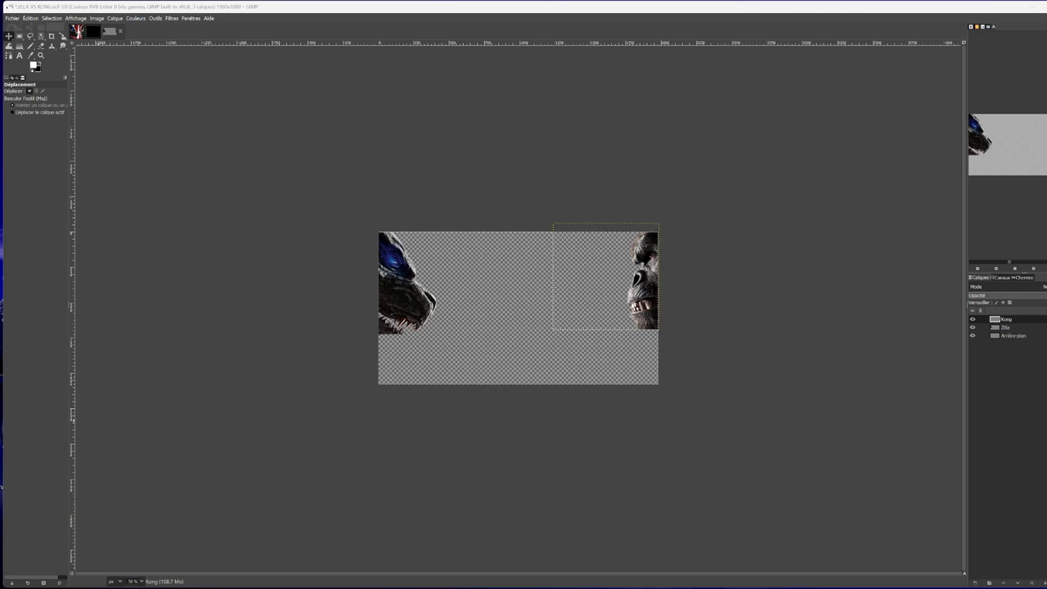
pyautogui.moveTo(436, 323); pyautogui.dragTo(472, 321)
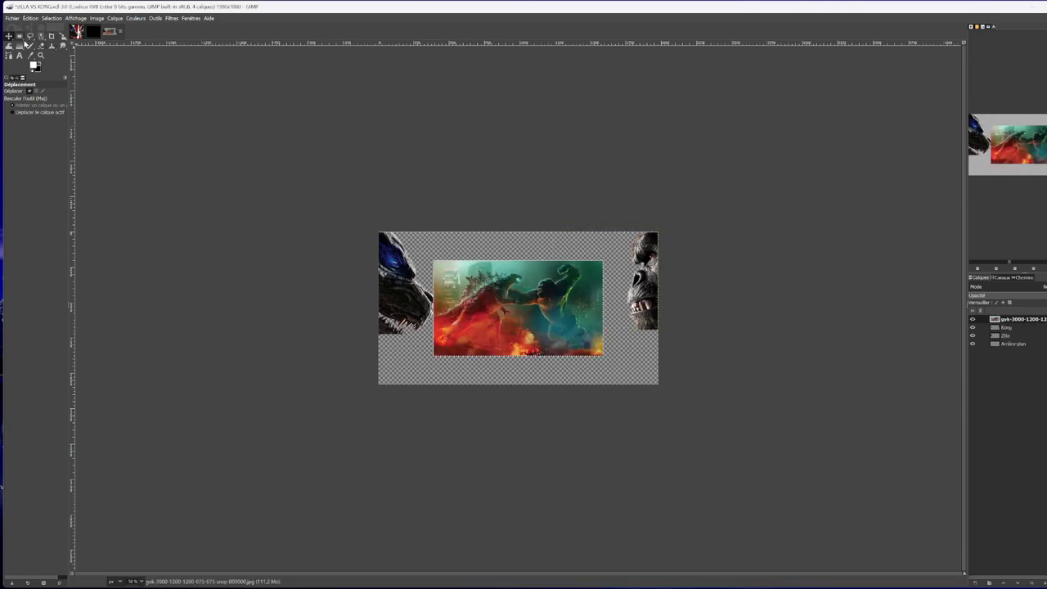
# Try to rotate the fight image layer by -47.96° and switch to the Scale tool.
pyautogui.moveTo(62, 38); pyautogui.dragTo(90, 45)
pyautogui.moveTo(545, 317); pyautogui.dragTo(489, 330)
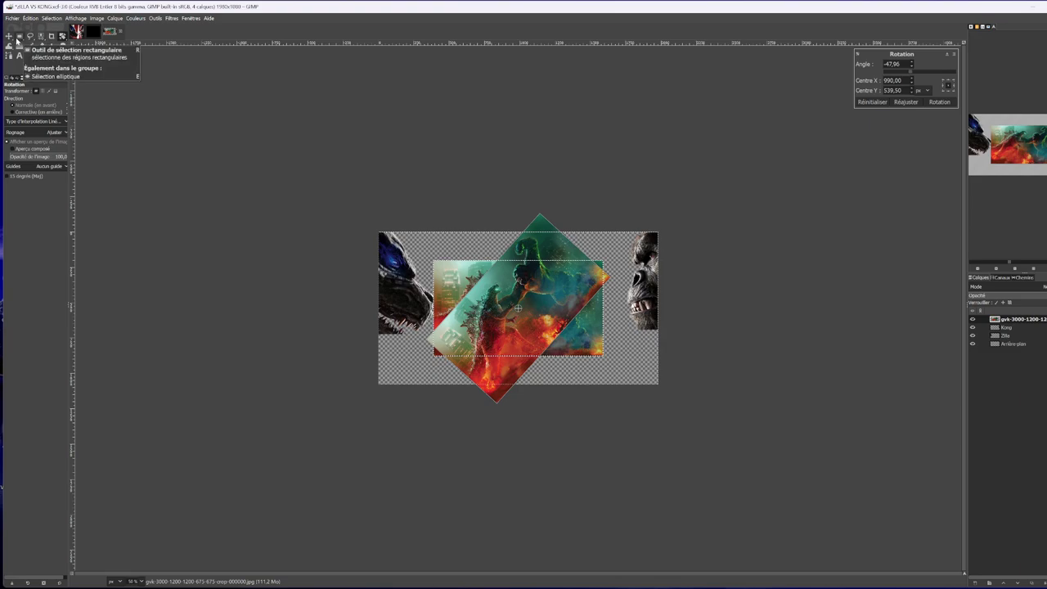
pyautogui.click(63, 38)
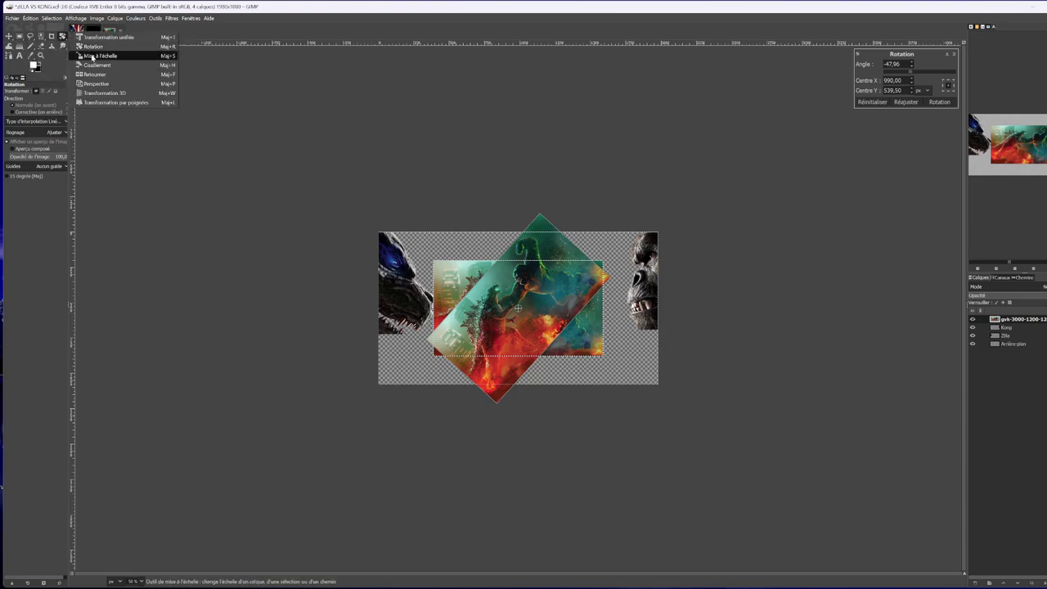
pyautogui.click(94, 57)
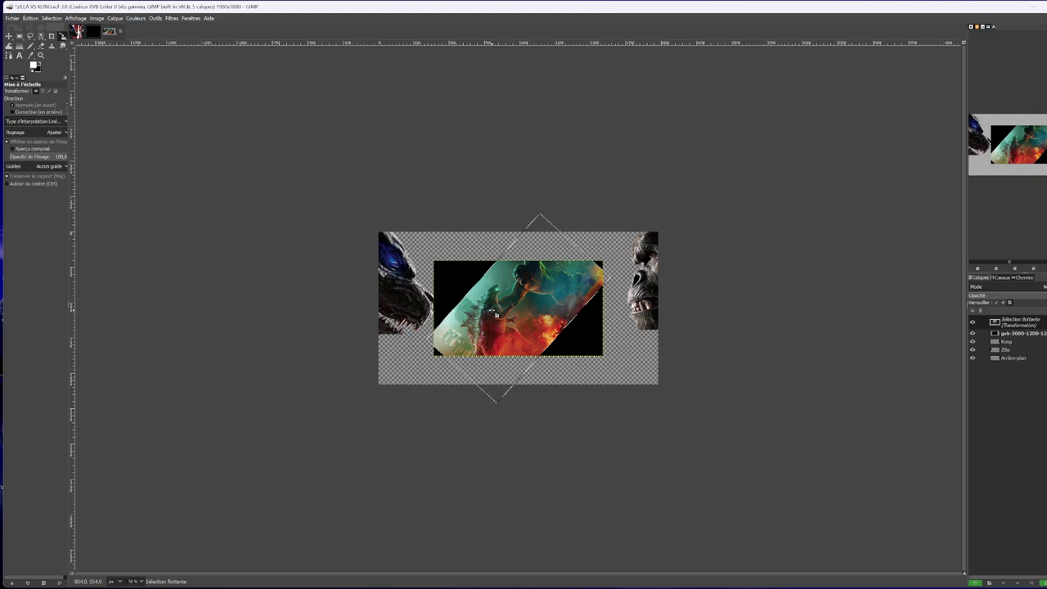
pyautogui.click(114, 18)
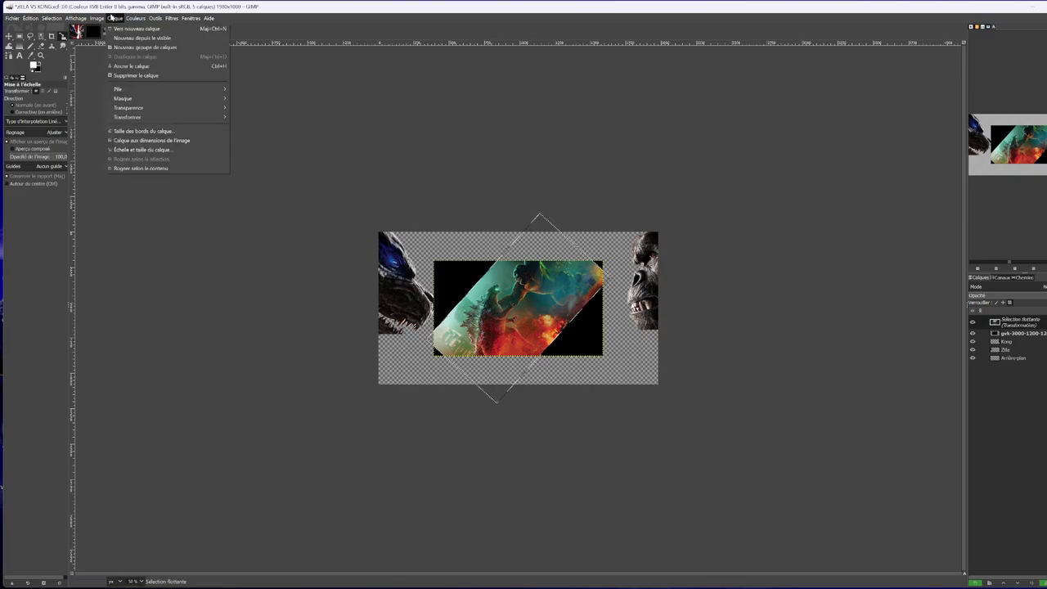
pyautogui.moveTo(164, 107)
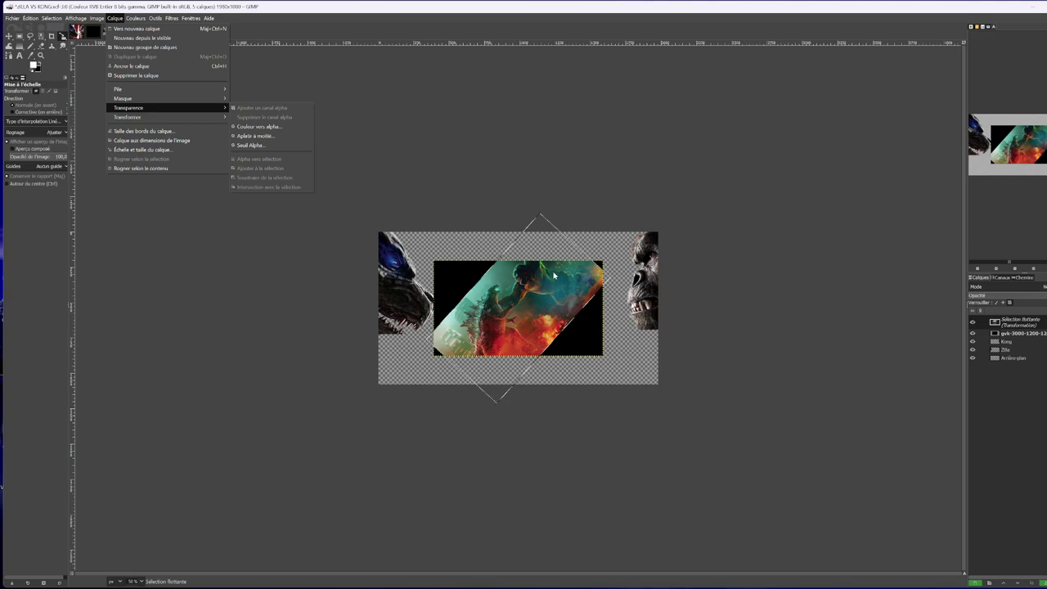
pyautogui.press('Escape')
pyautogui.press('Escape')
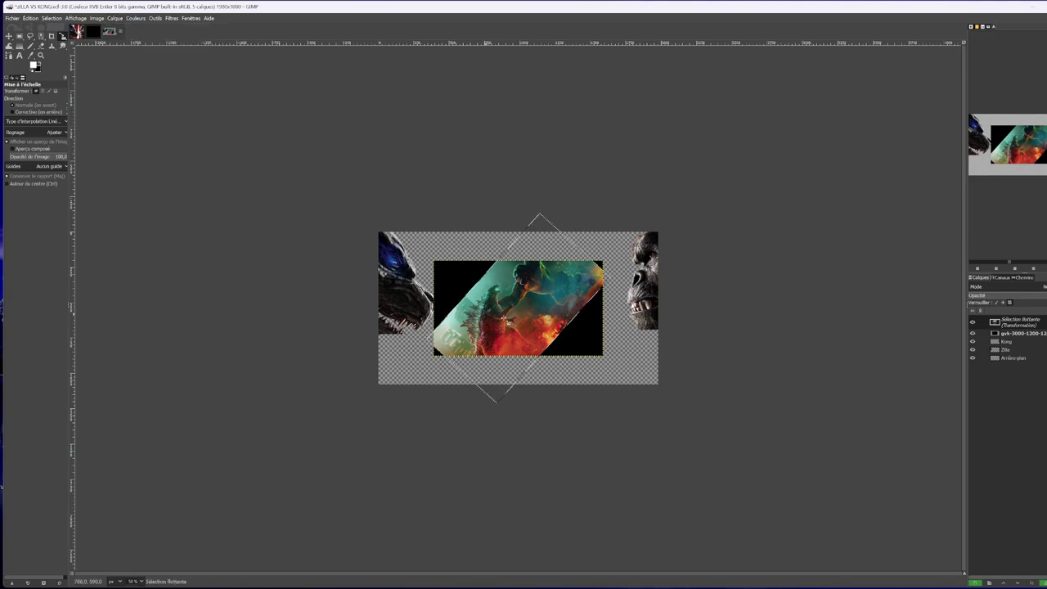
# Try to scale the rotated floating selection to 2125 × 2188 px over the canvas, and undo the scaling and rotation.
pyautogui.moveTo(496, 316); pyautogui.dragTo(603, 479)
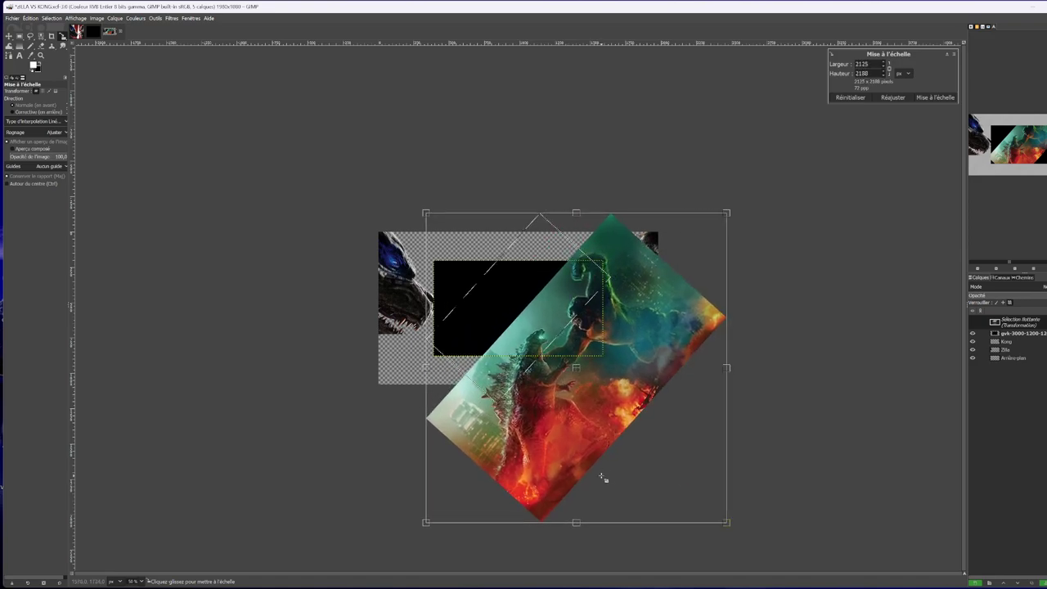
pyautogui.moveTo(584, 376); pyautogui.dragTo(518, 326)
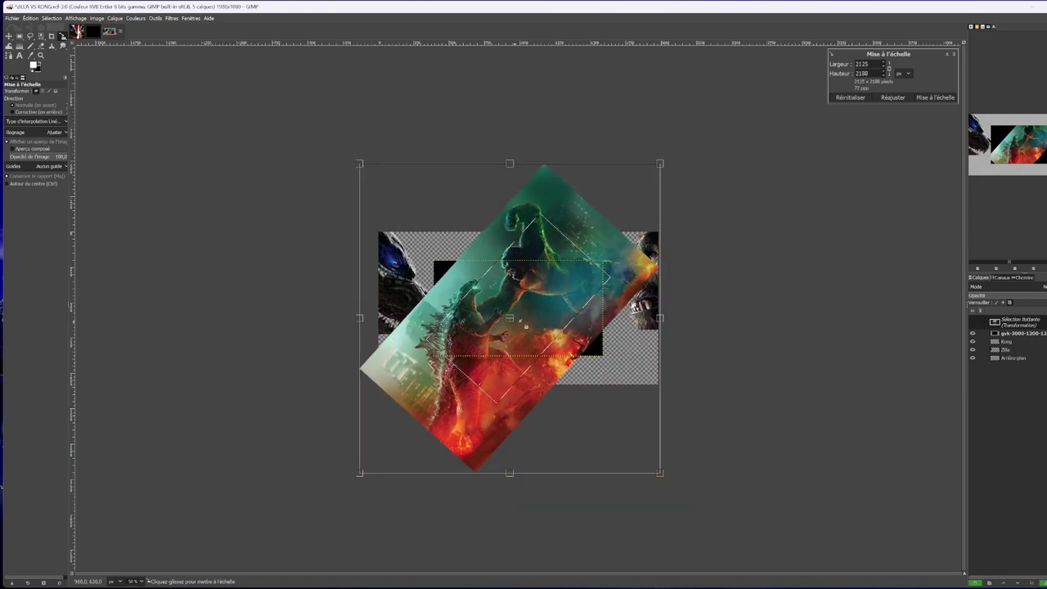
pyautogui.click(936, 98)
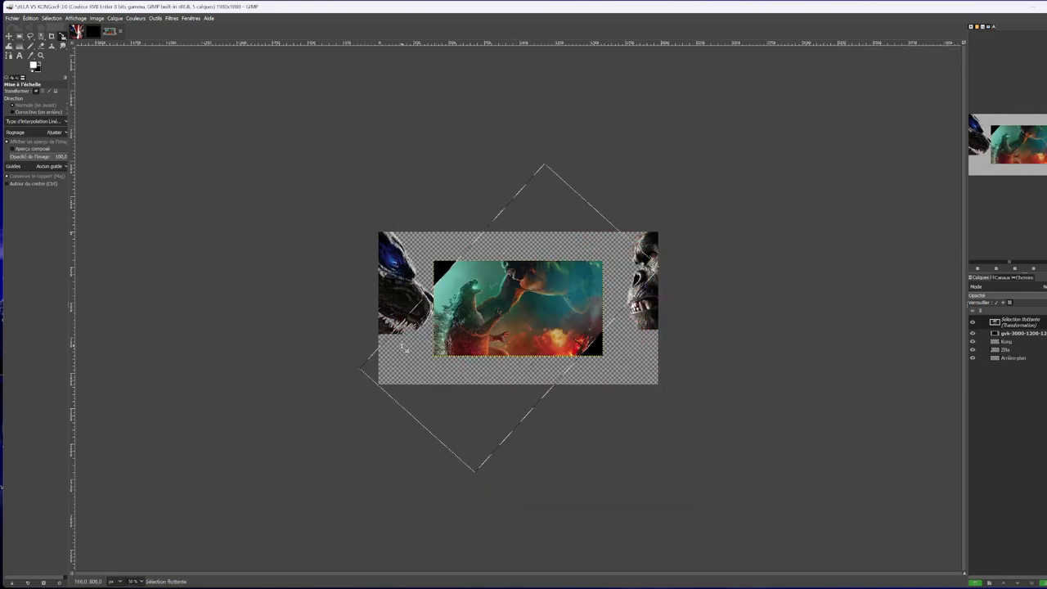
pyautogui.hotkey('ctrl', 'z')
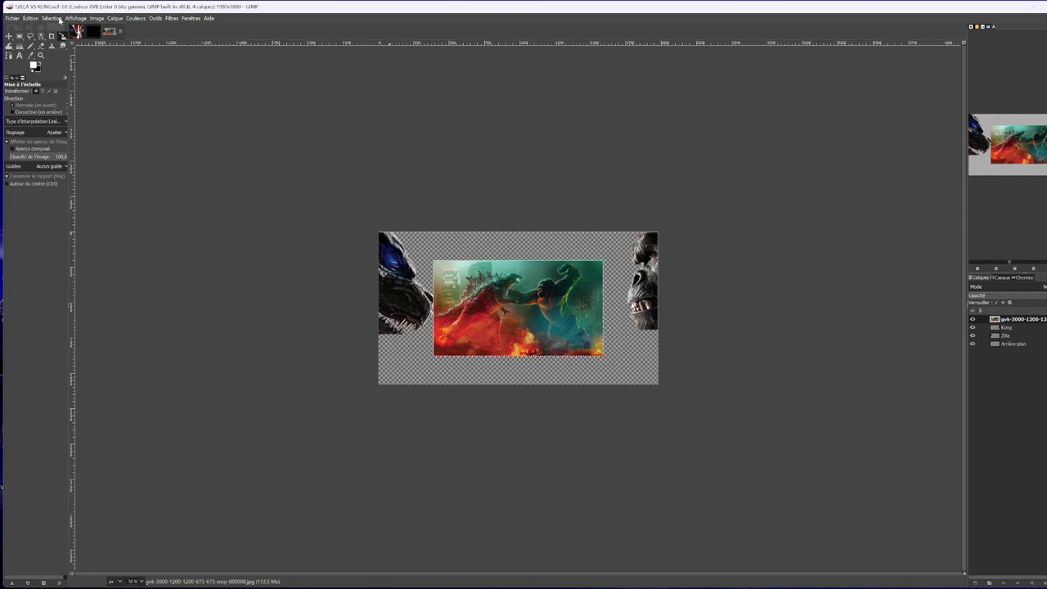
# Add an alpha channel to the fight image layer and scale the image to 2280 × 1282 px.
pyautogui.click(115, 18)
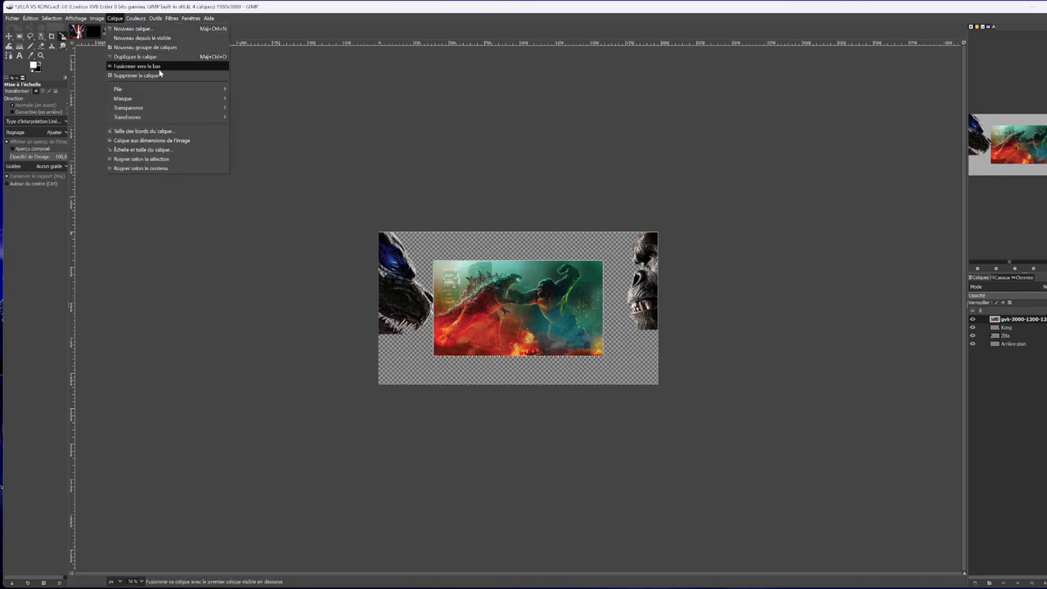
pyautogui.moveTo(156, 109)
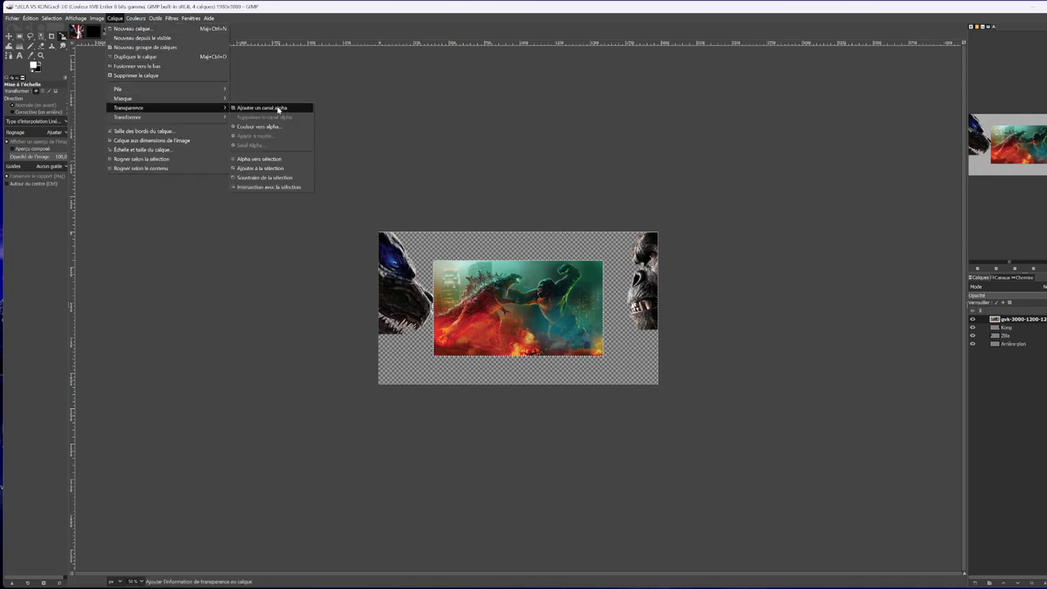
pyautogui.click(270, 107)
pyautogui.click(434, 261)
pyautogui.moveTo(434, 260); pyautogui.dragTo(342, 170)
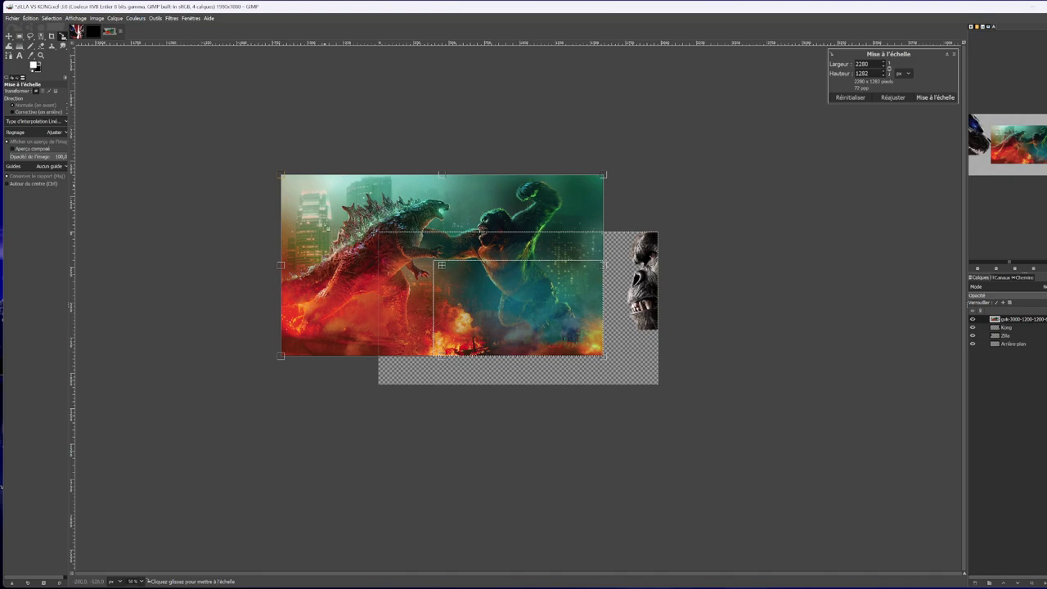
# Start rotating the enlarged fight image and convert the resulting floating selection into a new layer.
pyautogui.click(62, 36)
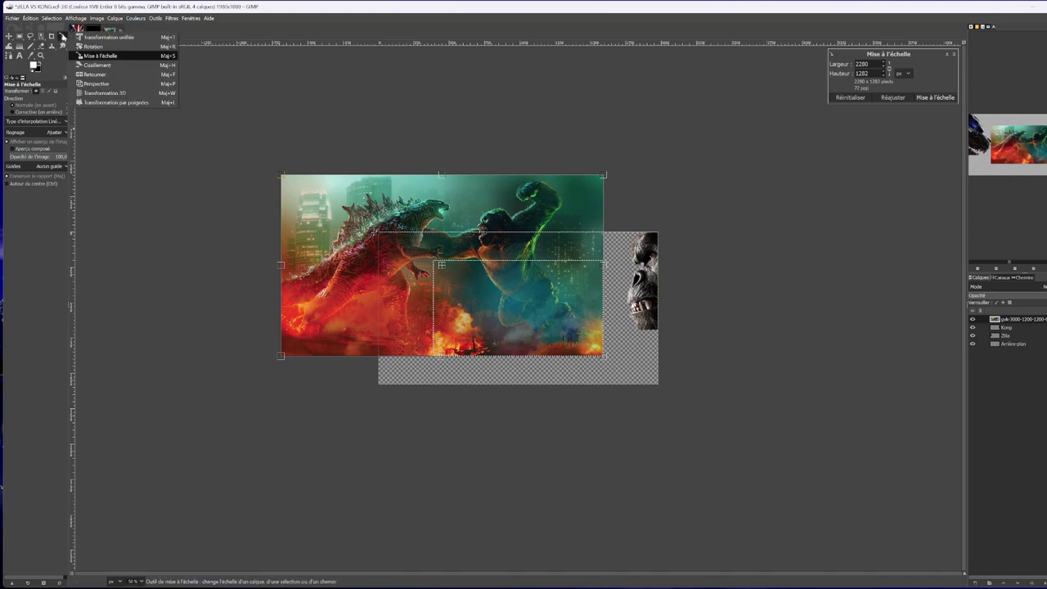
pyautogui.click(106, 47)
pyautogui.moveTo(405, 250); pyautogui.dragTo(630, 228)
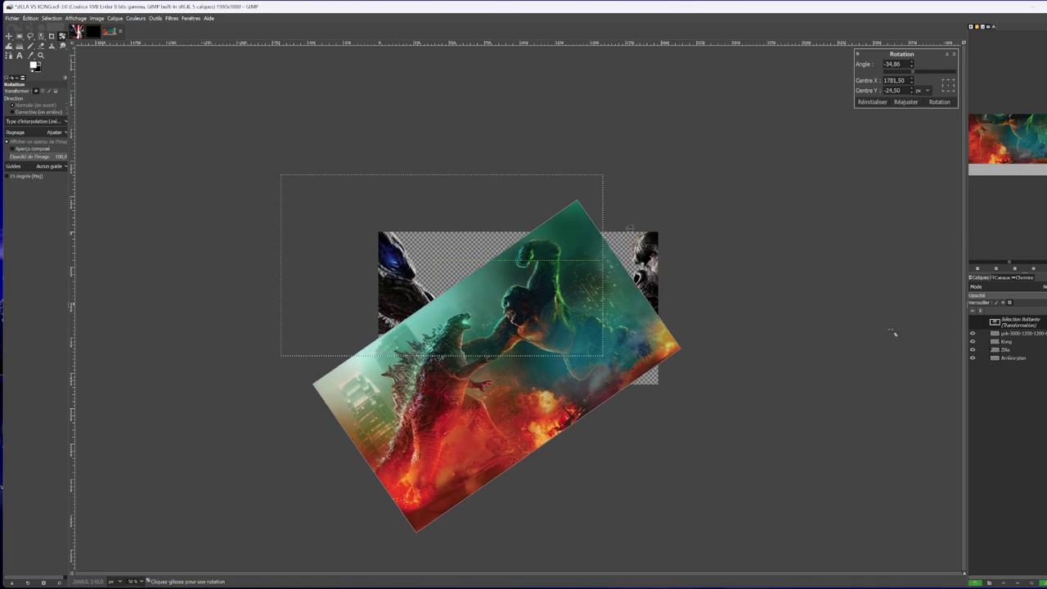
pyautogui.rightClick(999, 322)
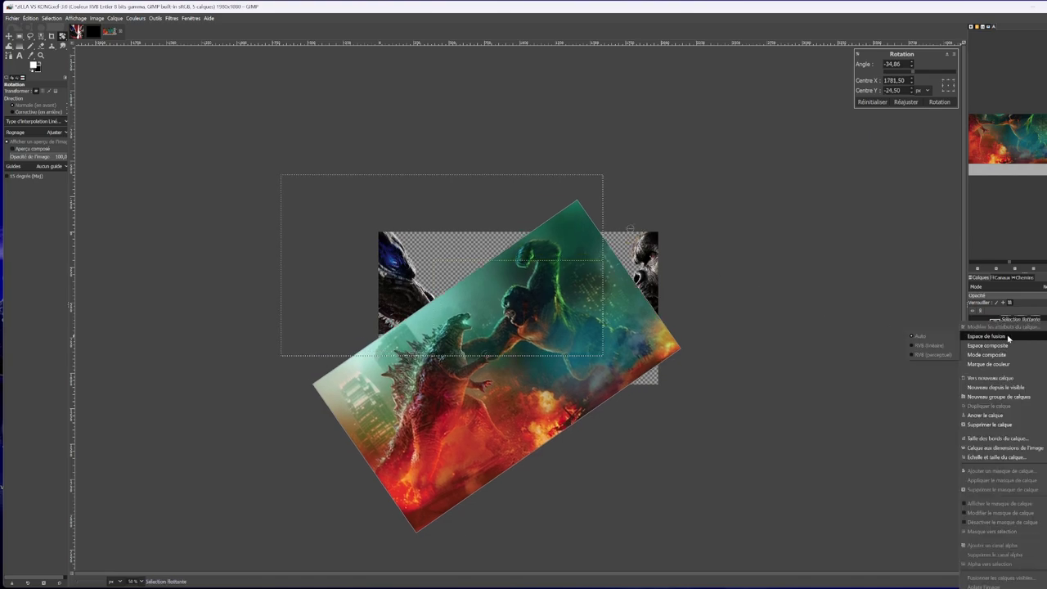
pyautogui.click(1006, 396)
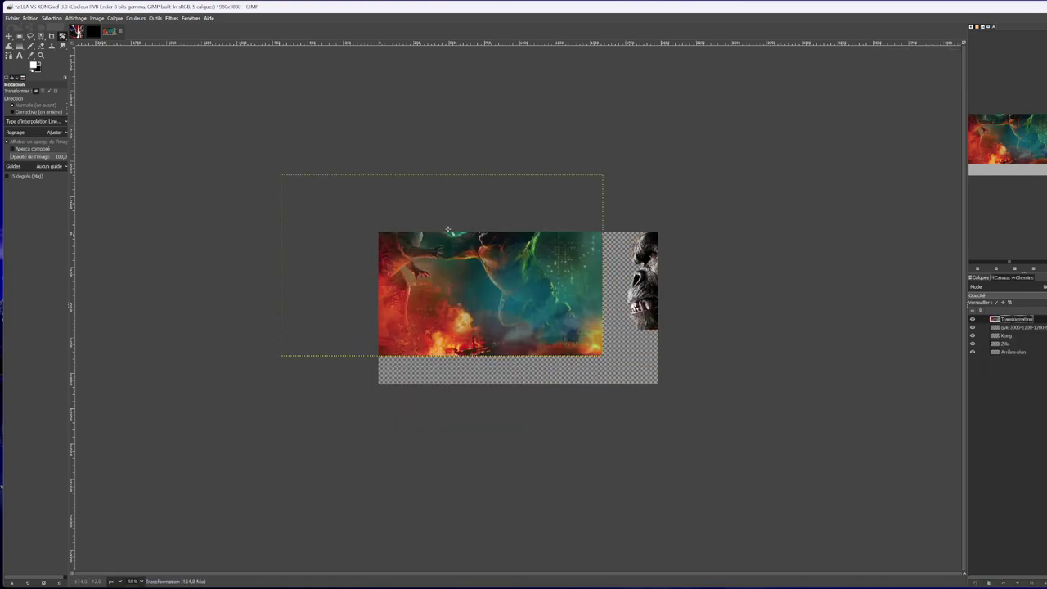
# Rotate the Transformation layer by -47.56° and move it so both fighting monsters sit within the canvas.
pyautogui.moveTo(427, 287); pyautogui.dragTo(440, 331)
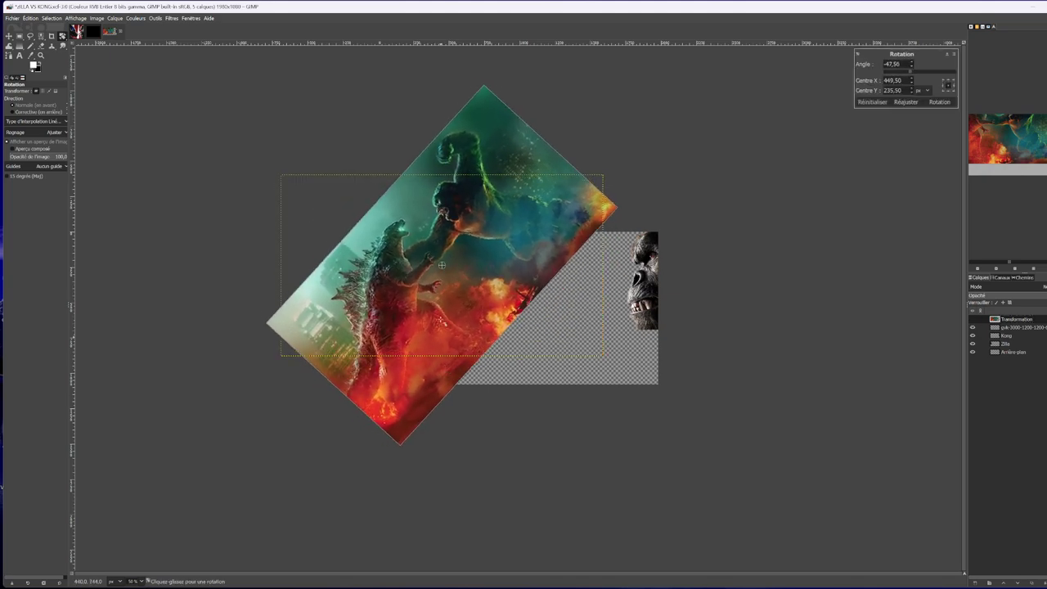
pyautogui.moveTo(441, 264); pyautogui.dragTo(511, 189)
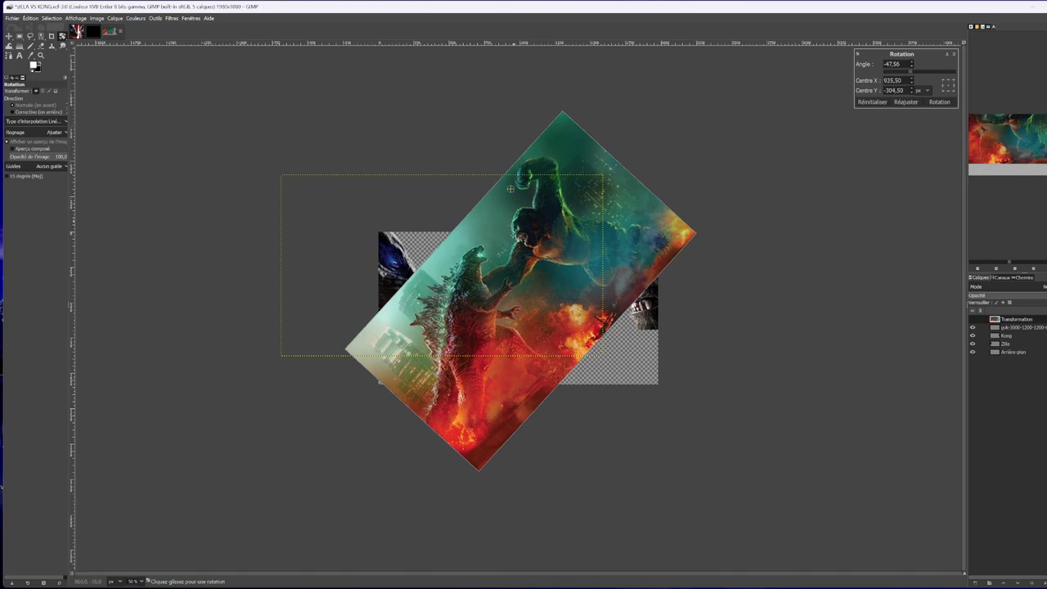
pyautogui.click(939, 102)
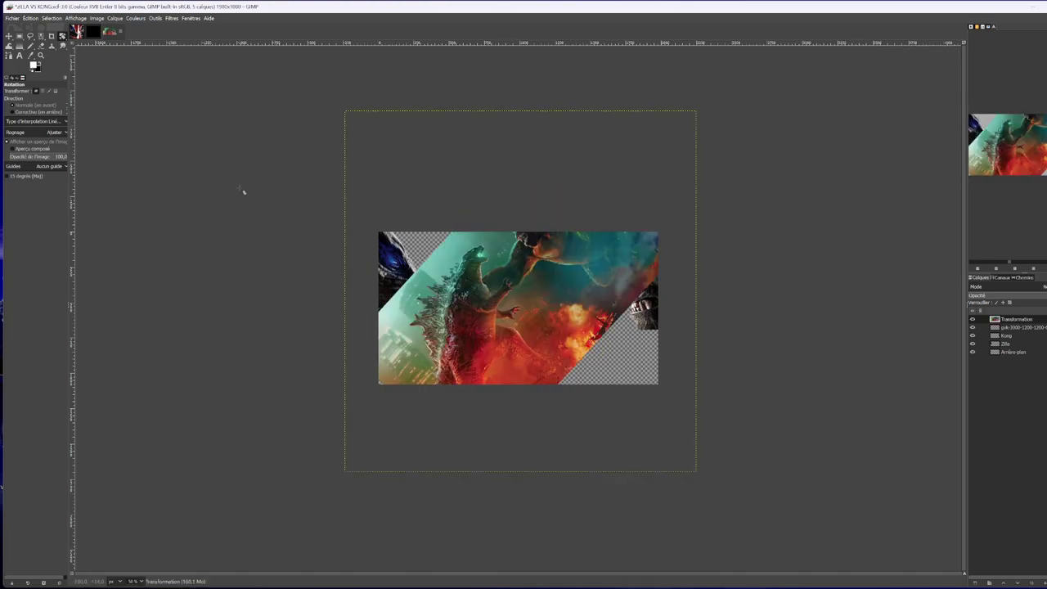
pyautogui.click(9, 36)
pyautogui.moveTo(476, 266); pyautogui.dragTo(445, 307)
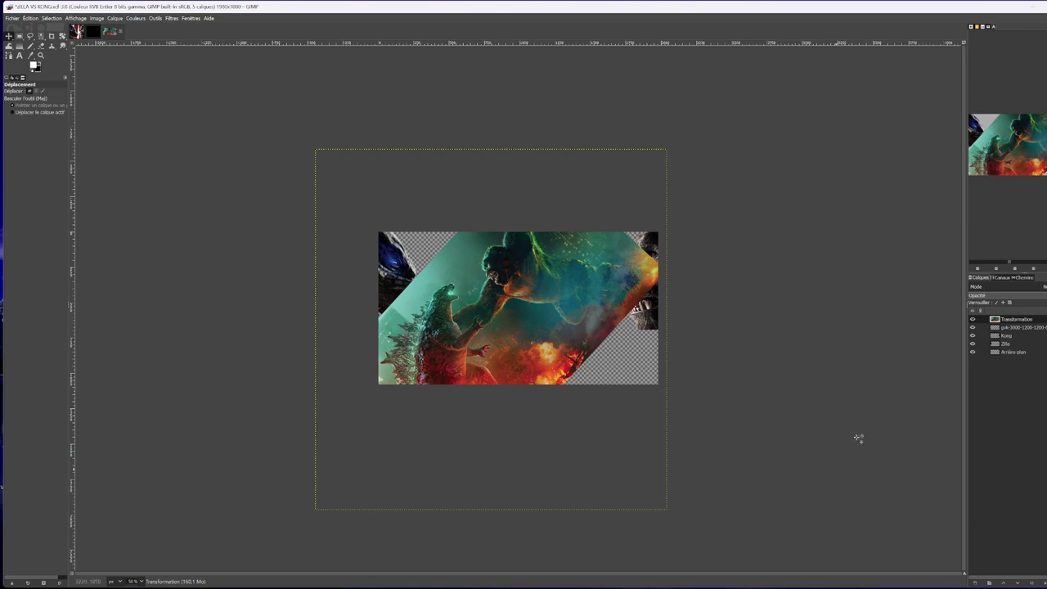
# Remove the leftover gvk-3000 layer and place the Transformation layer at the bottom of the layer stack.
pyautogui.click(1036, 327)
pyautogui.rightClick(1036, 327)
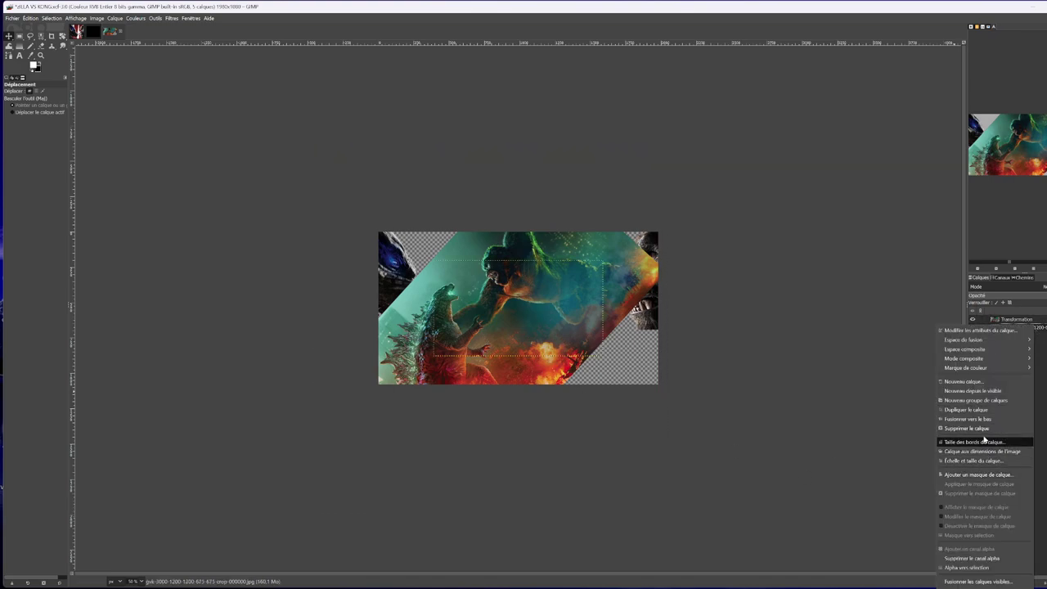
pyautogui.click(977, 419)
pyautogui.moveTo(1007, 321); pyautogui.dragTo(1015, 394)
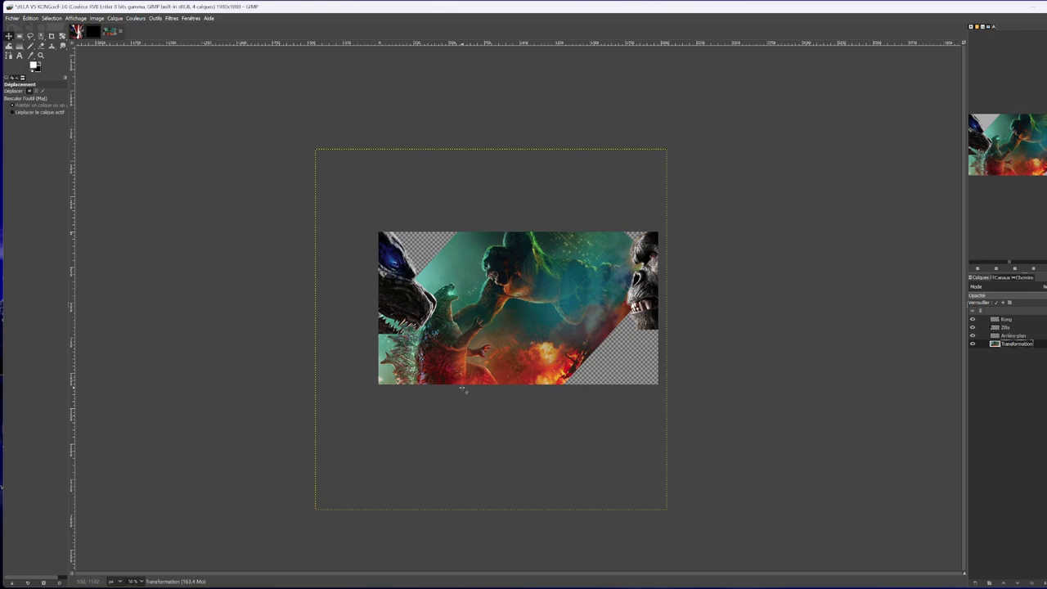
pyautogui.click(115, 17)
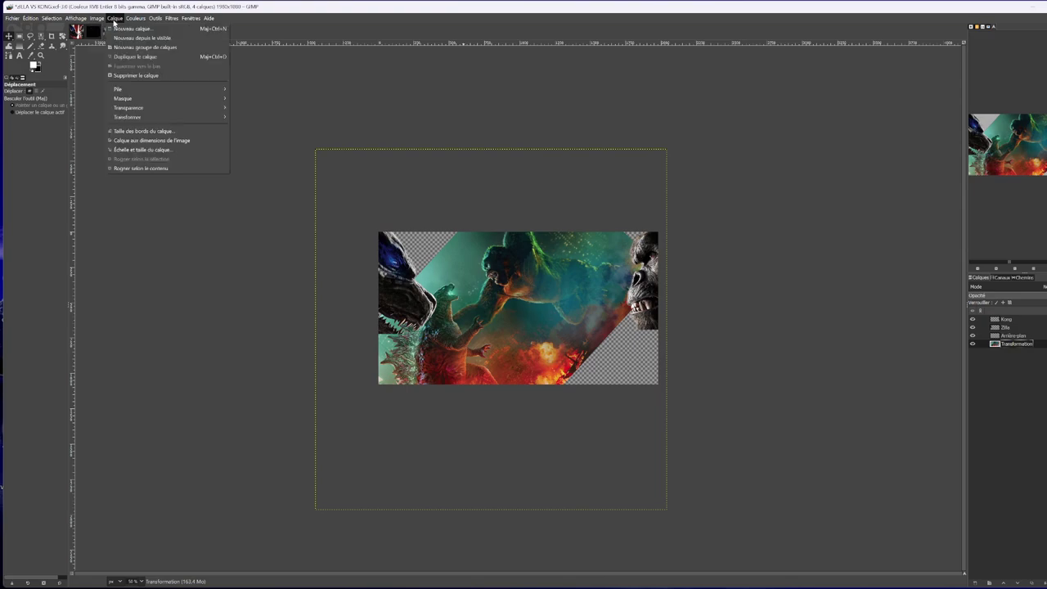
pyautogui.moveTo(135, 18)
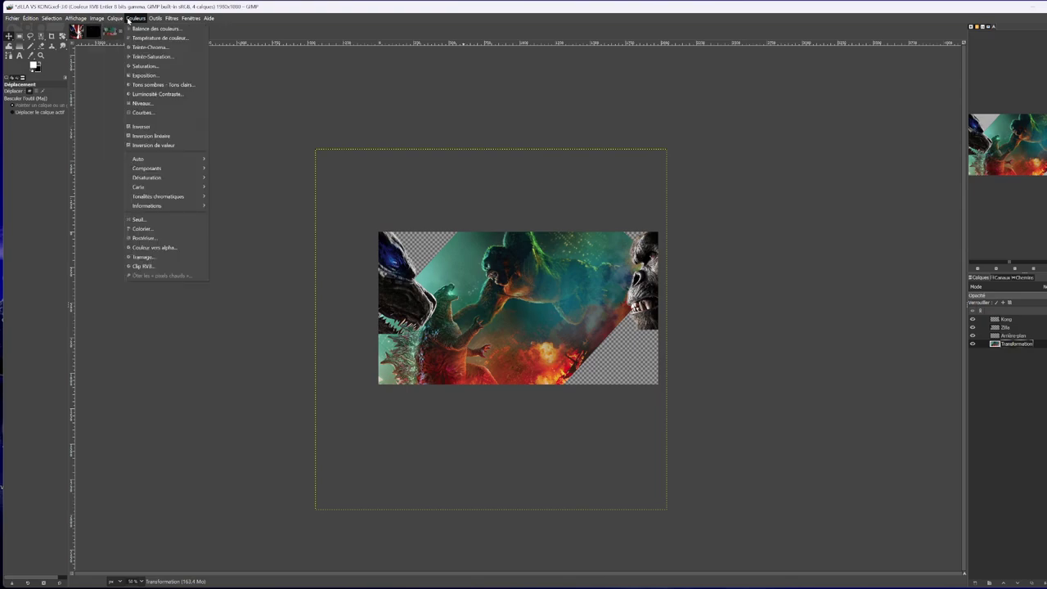
pyautogui.click(164, 93)
pyautogui.moveTo(172, 90)
pyautogui.mouseDown()
pyautogui.moveTo(113, 92)
pyautogui.moveTo(204, 98)
pyautogui.moveTo(123, 98)
pyautogui.moveTo(170, 83)
pyautogui.mouseUp()
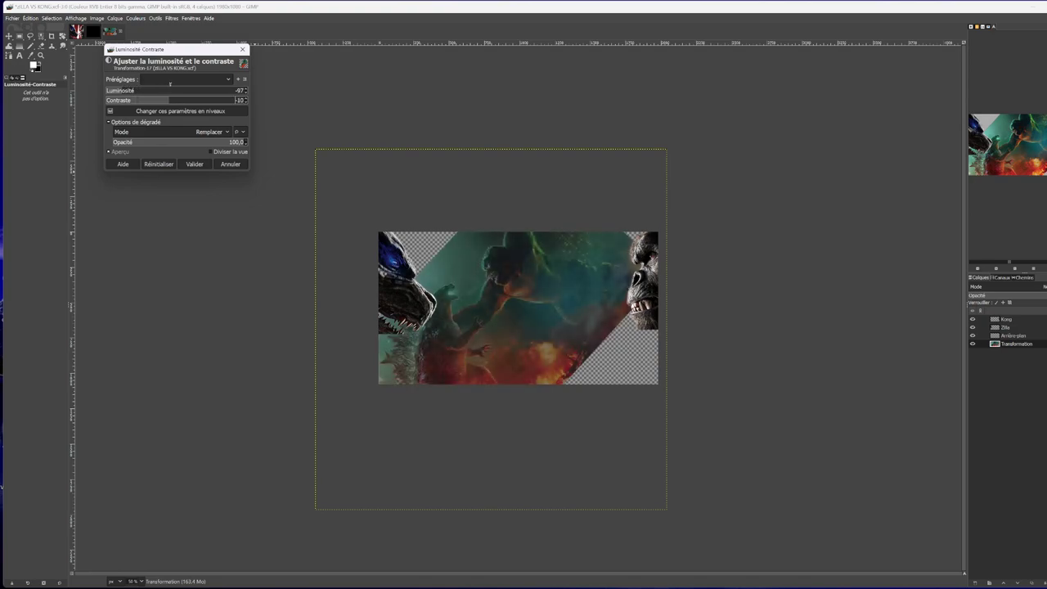
pyautogui.click(195, 165)
# Warm the Transformation layer's colours with Color Temperature, setting the original temperature to about 2479.
pyautogui.click(135, 18)
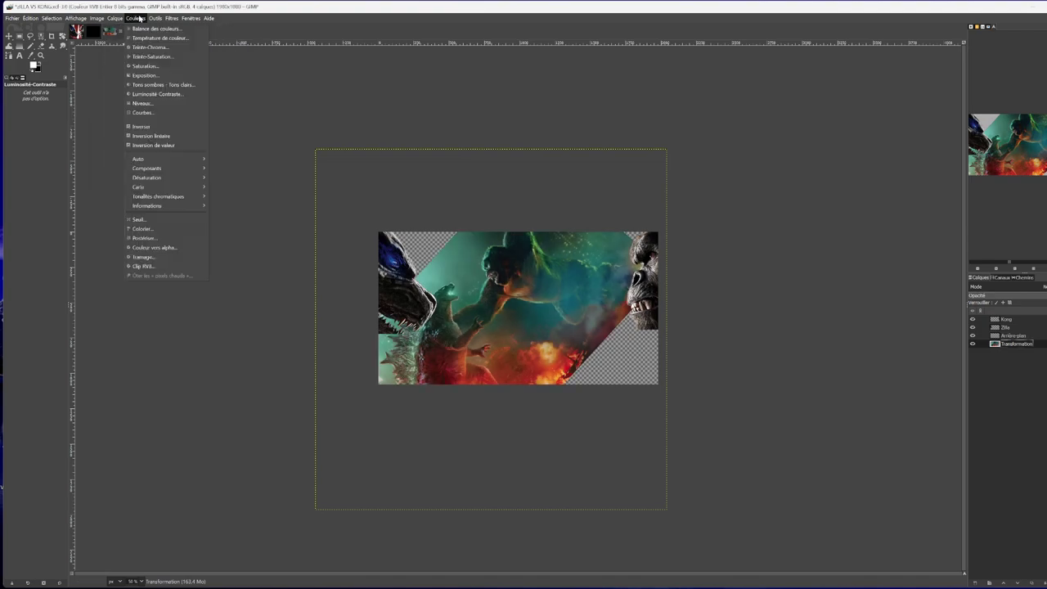
pyautogui.click(147, 38)
pyautogui.moveTo(133, 48); pyautogui.dragTo(85, 52)
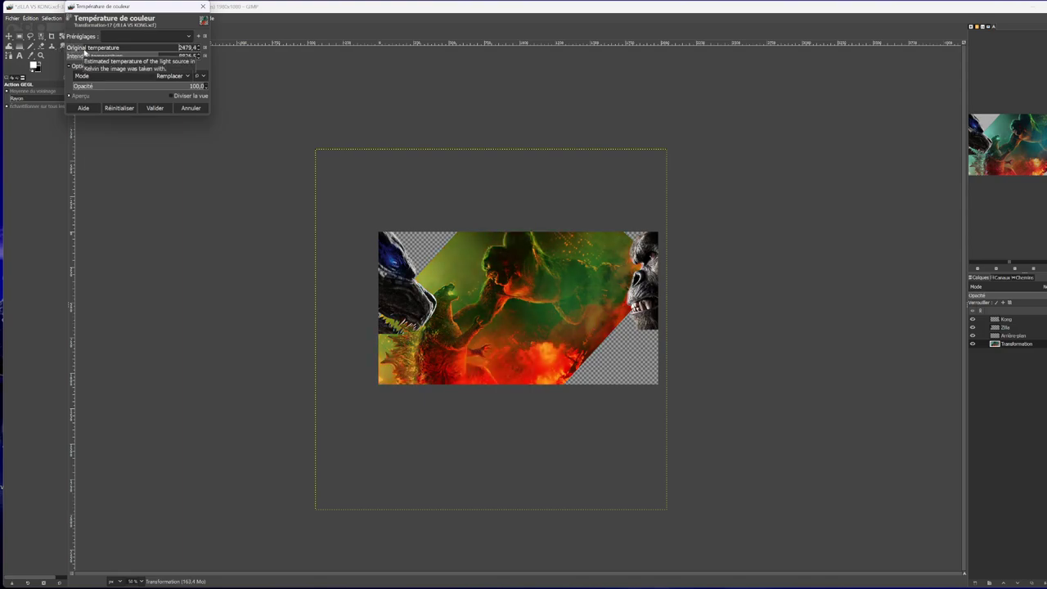
pyautogui.click(155, 107)
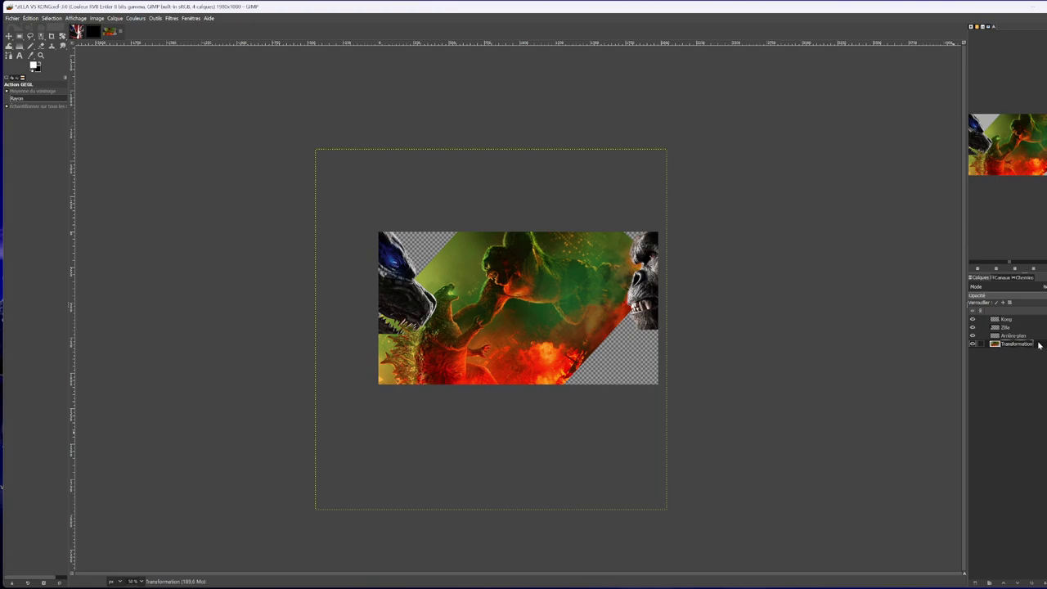
# Move the Transformation layer to the top of the layer stack, above the Kong layer.
pyautogui.moveTo(1040, 342); pyautogui.dragTo(1040, 317)
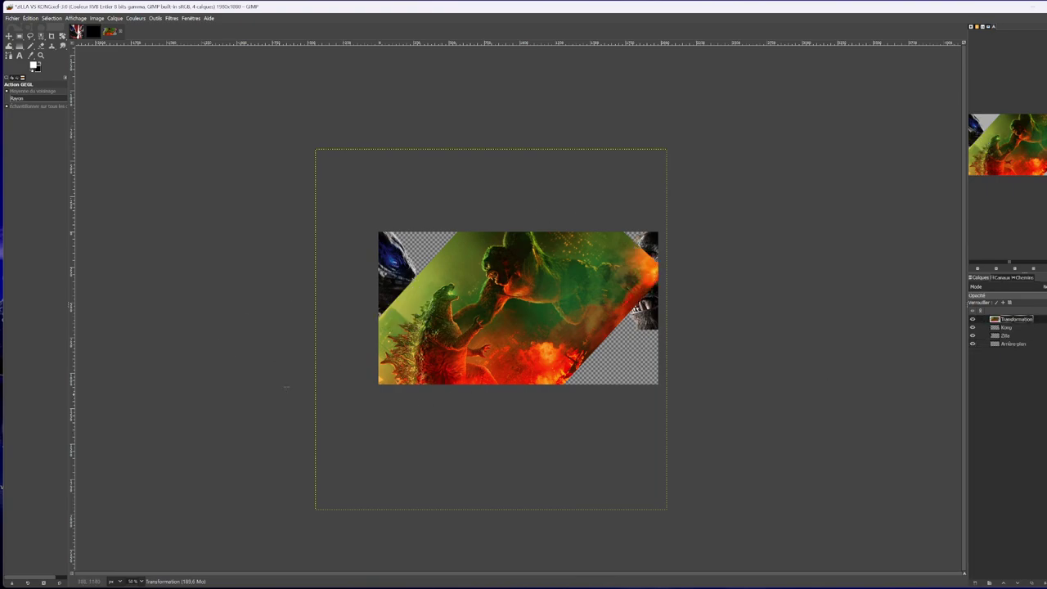
pyautogui.click(141, 580)
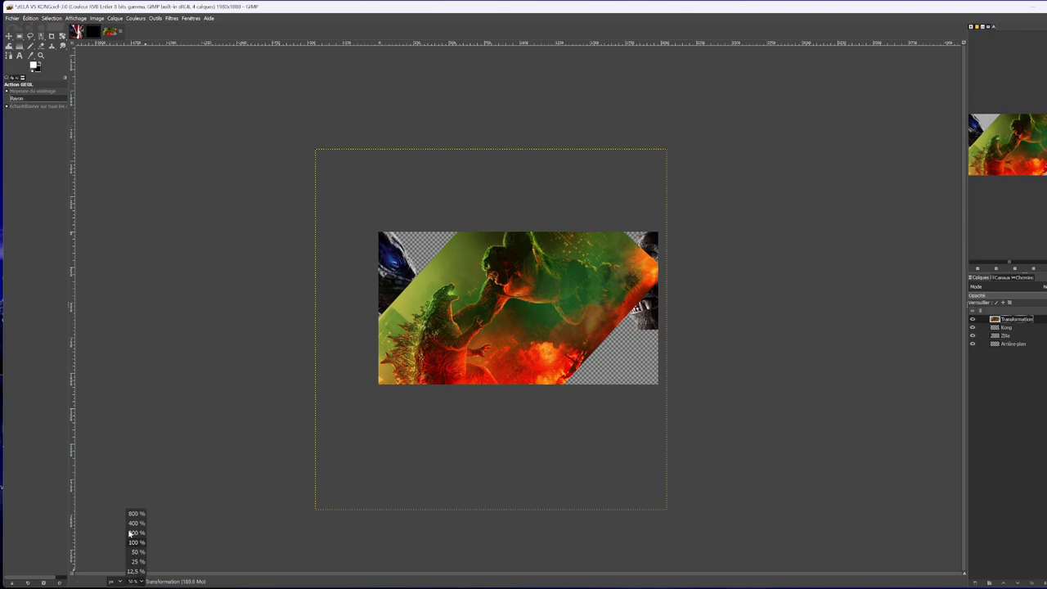
pyautogui.click(137, 527)
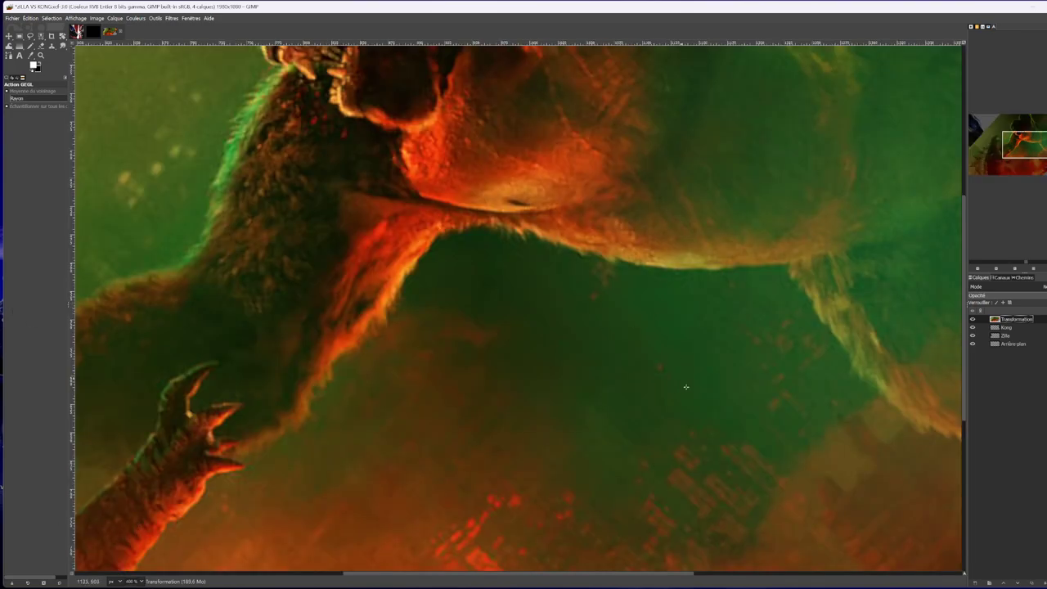
pyautogui.scroll(-1, 106, 119)
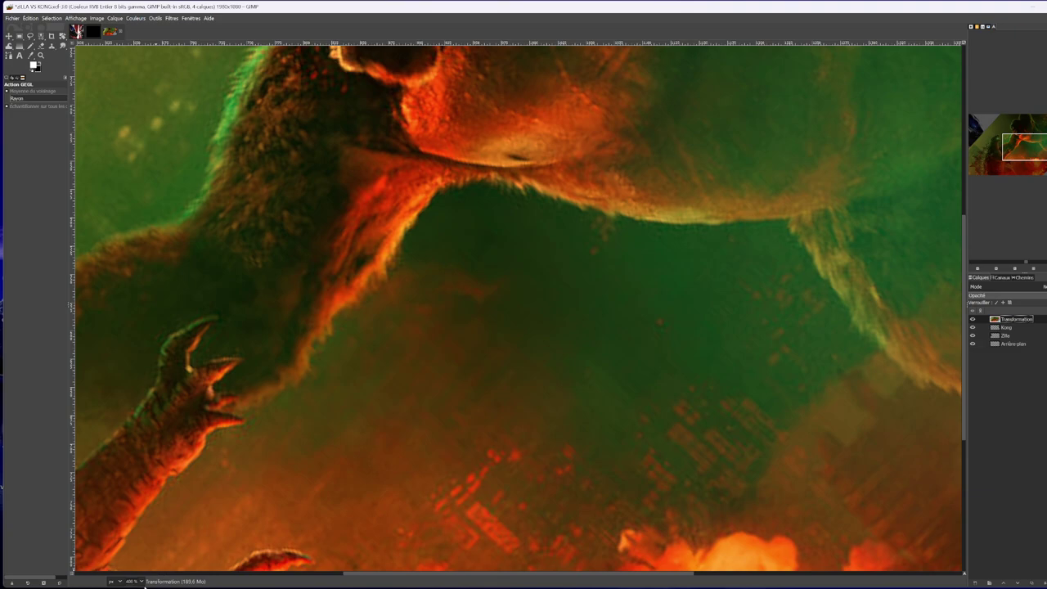
pyautogui.click(142, 581)
pyautogui.click(136, 549)
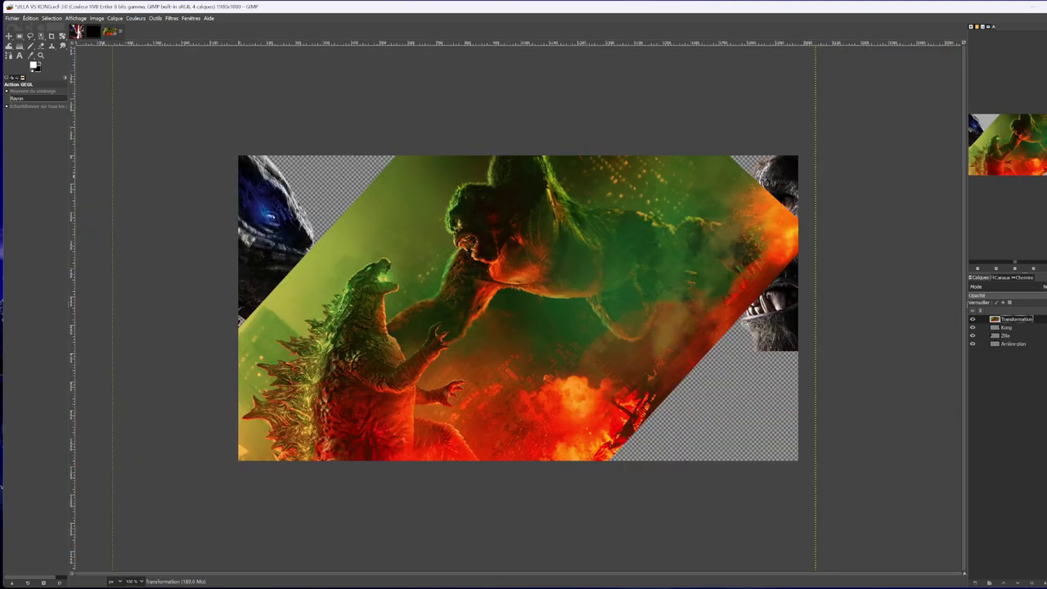
pyautogui.press('Return')
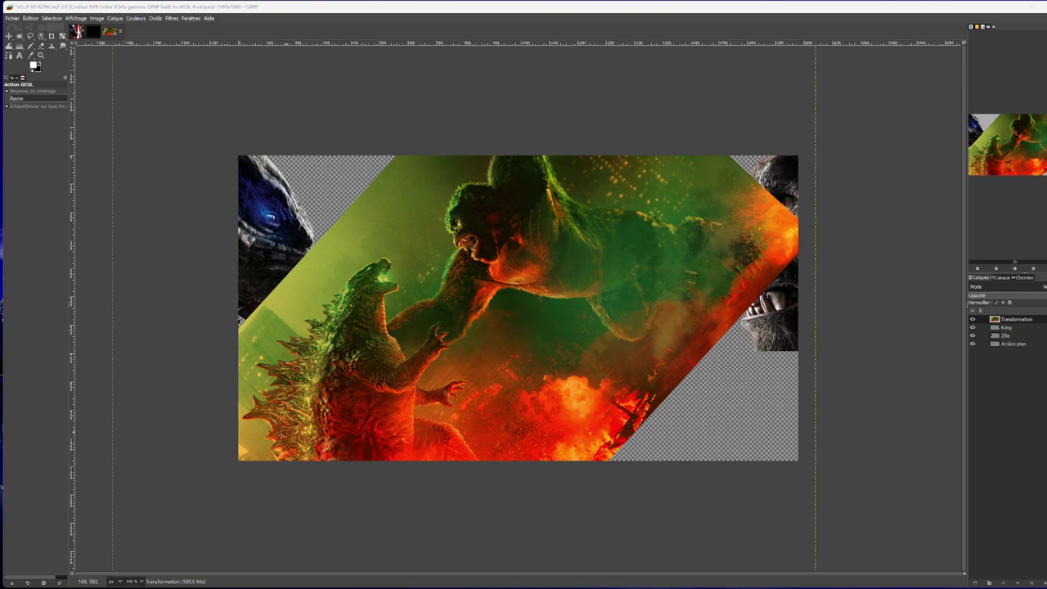
# Outline the background wedge under Godzilla's lowest back spines with the free selection tool, delete it and reset the selection.
pyautogui.click(31, 36)
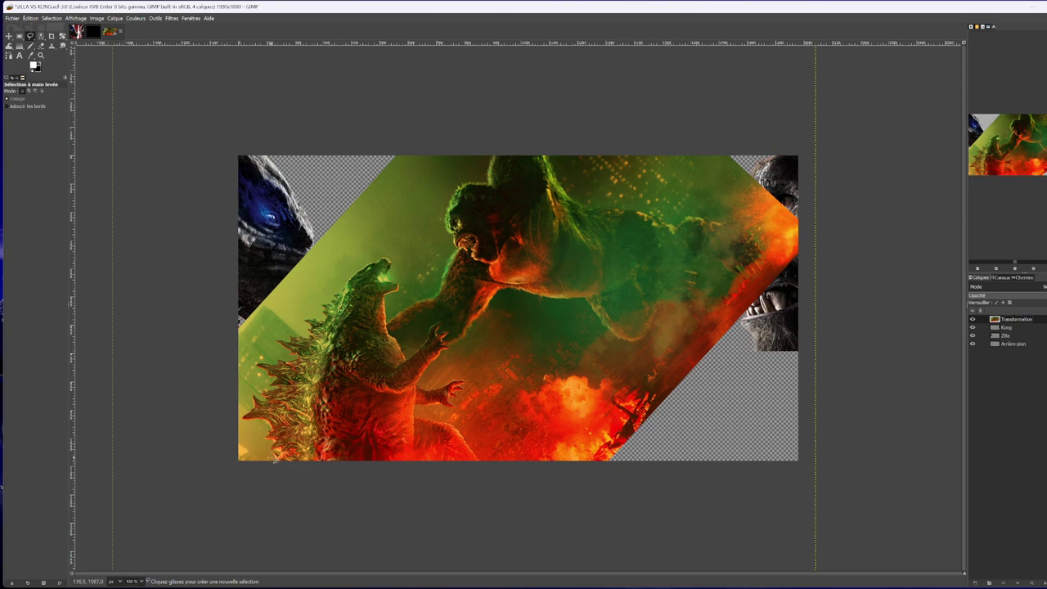
pyautogui.click(238, 460)
pyautogui.click(237, 472)
pyautogui.click(282, 494)
pyautogui.doubleClick(280, 477)
pyautogui.press('Delete')
pyautogui.hotkey('ctrl', 'a')
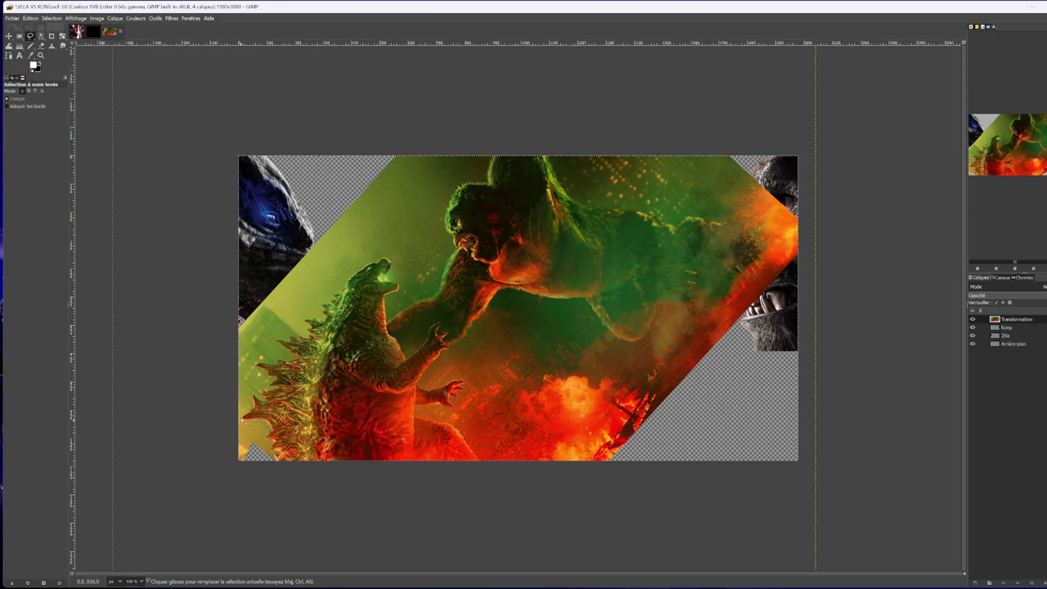
# Select and delete the remaining background in the lower-left corner of the canvas below Godzilla's large spine, and reset the selection.
pyautogui.click(239, 420)
pyautogui.click(218, 424)
pyautogui.click(237, 489)
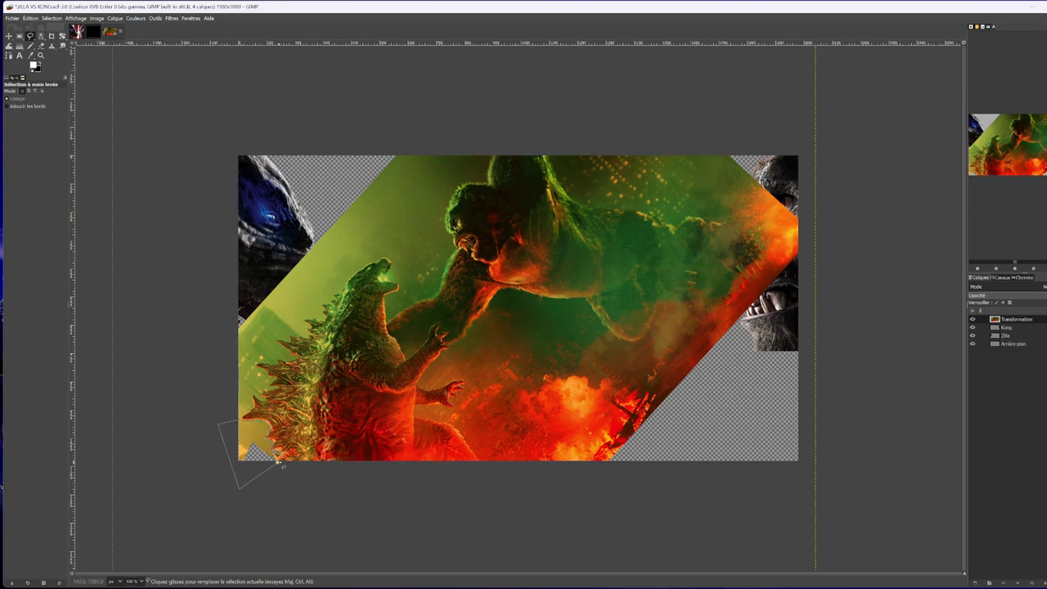
pyautogui.doubleClick(278, 465)
pyautogui.press('Delete')
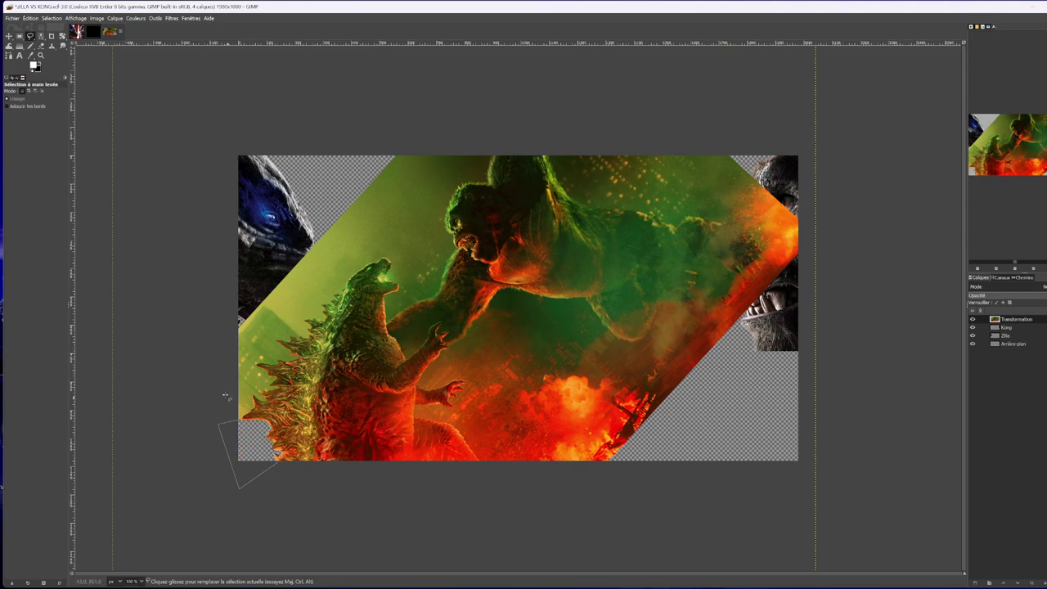
pyautogui.hotkey('ctrl', 'z')
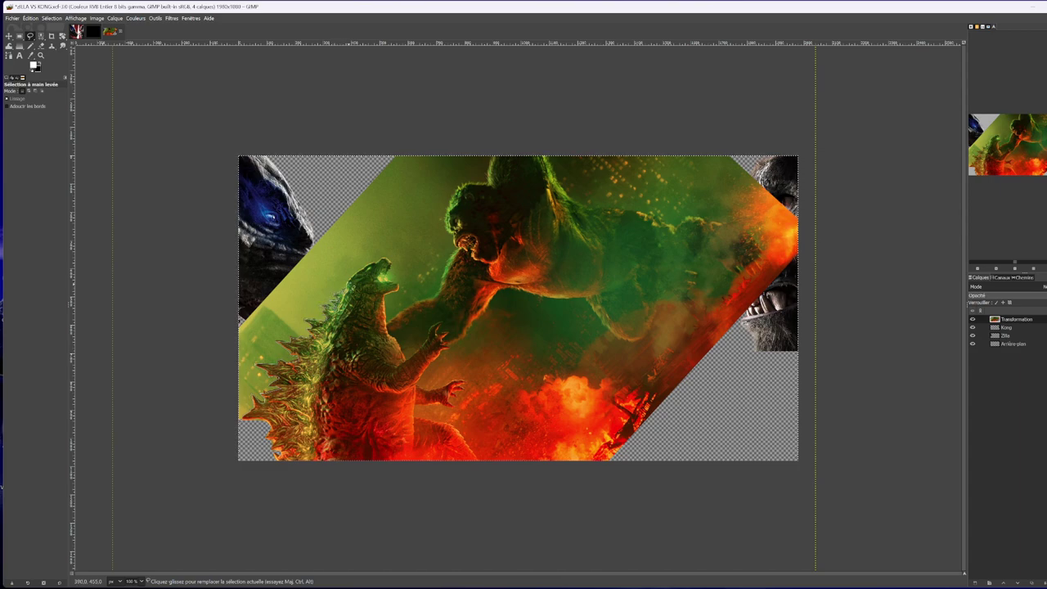
# Trace along Godzilla's back spines up to his head and delete the background behind his back.
pyautogui.click(270, 218)
pyautogui.click(245, 239)
pyautogui.click(116, 355)
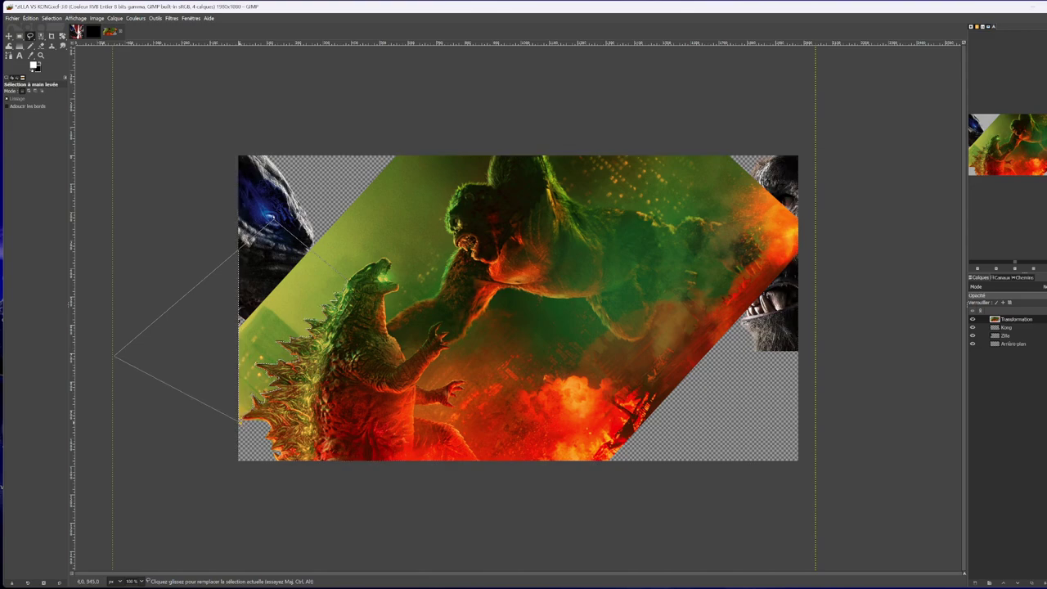
pyautogui.press('Delete')
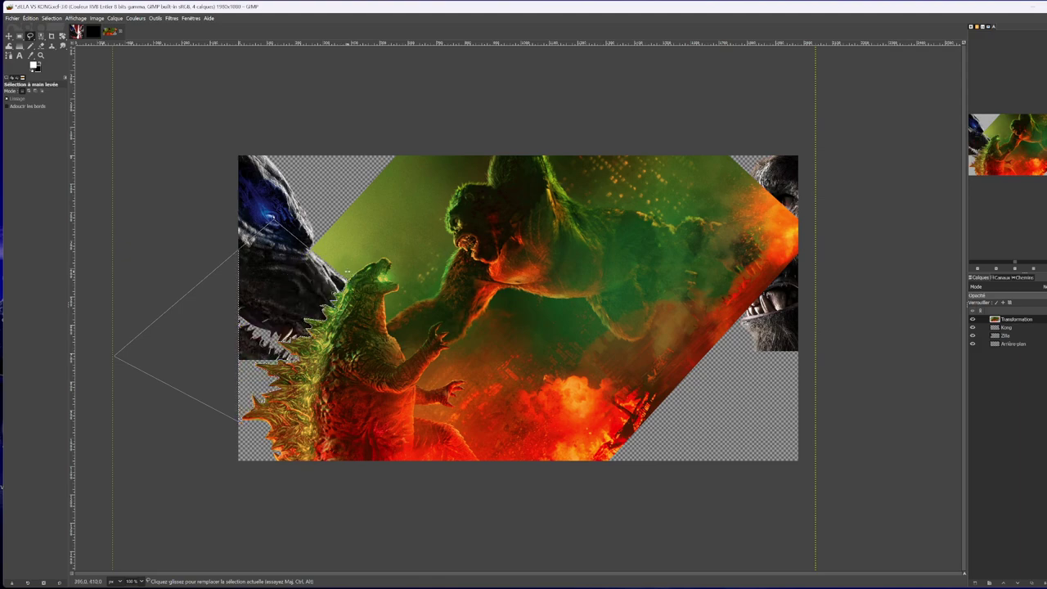
pyautogui.press('Escape')
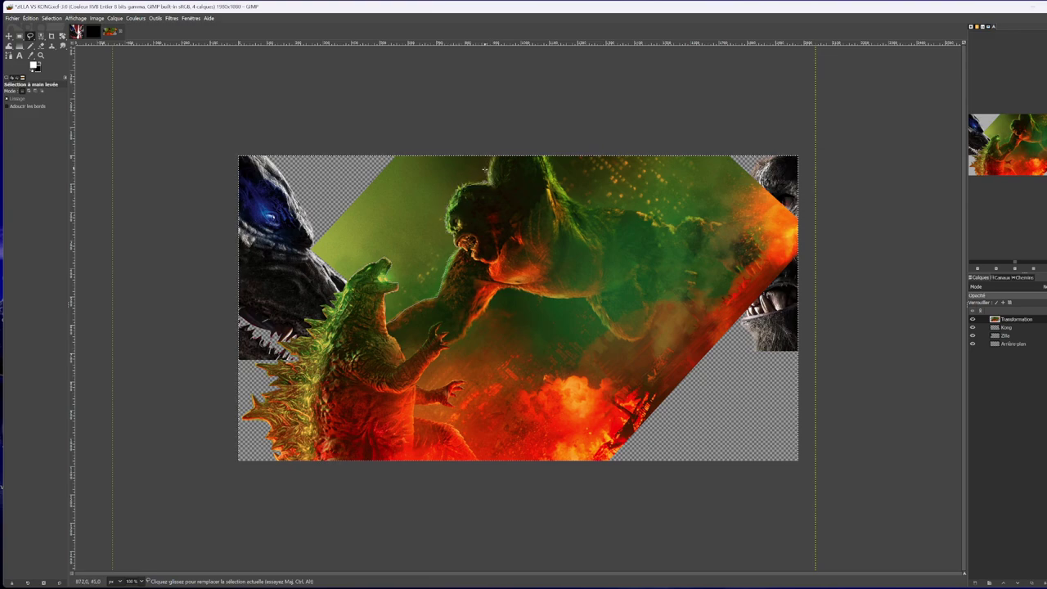
# Outline and delete the background between Godzilla's head and Kong's head and arm, and reset the selection.
pyautogui.moveTo(494, 161)
pyautogui.mouseDown()
pyautogui.moveTo(495, 146)
pyautogui.moveTo(368, 103)
pyautogui.moveTo(276, 204)
pyautogui.moveTo(330, 291)
pyautogui.mouseUp()
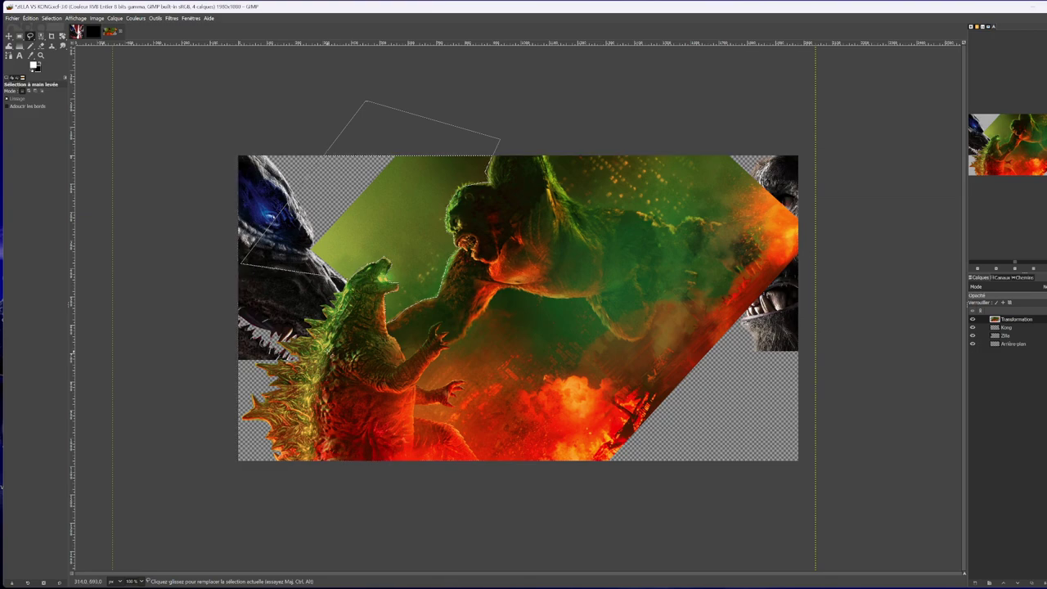
pyautogui.press('Return')
pyautogui.press('Delete')
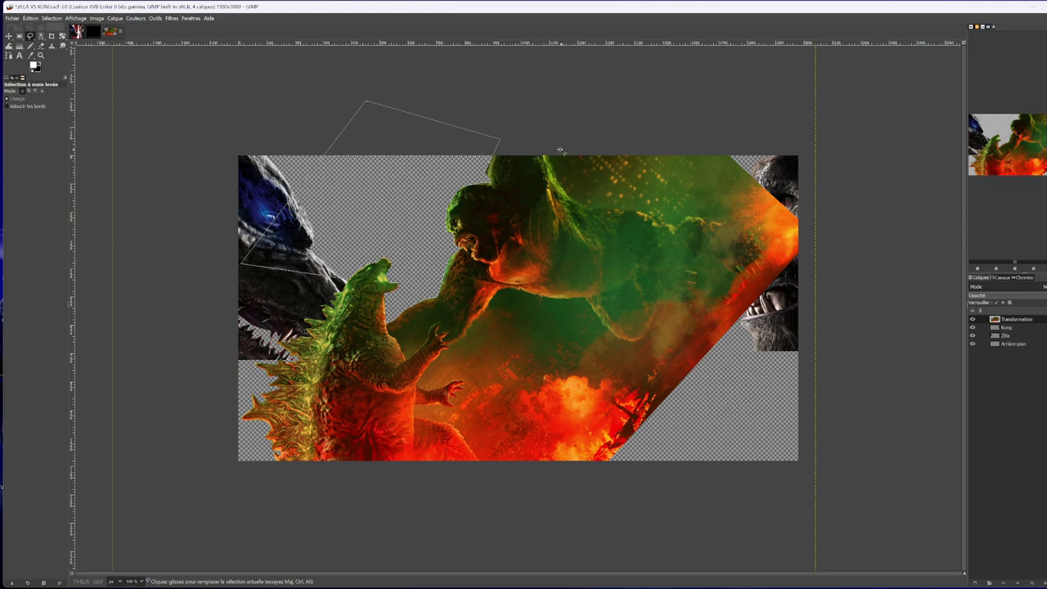
pyautogui.hotkey('ctrl', 'shift', 'a')
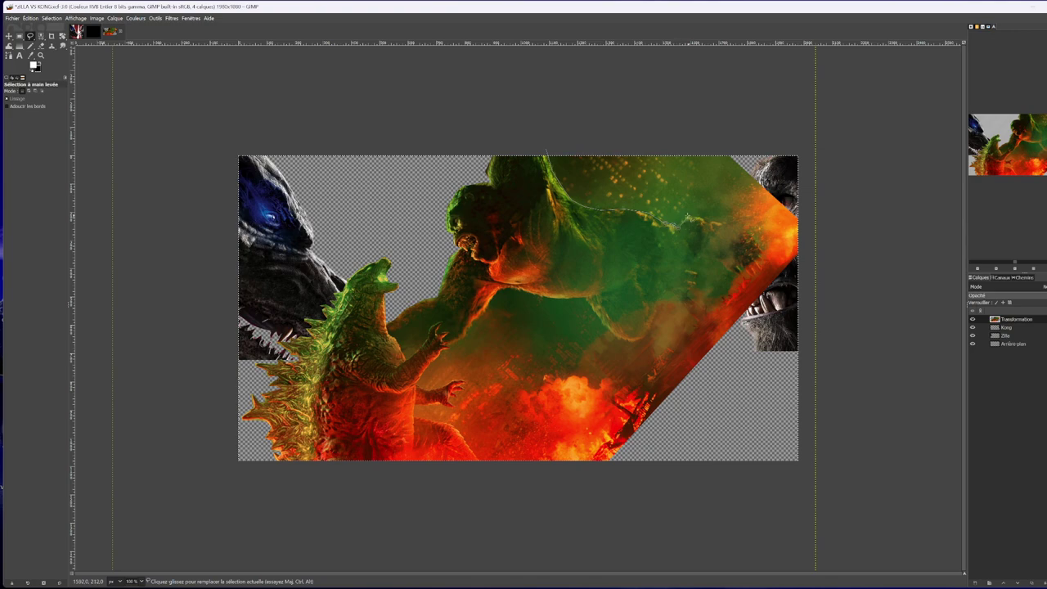
# Outline and delete the background above Kong's back up to the fiery area, and reset the selection.
pyautogui.moveTo(708, 218)
pyautogui.mouseDown()
pyautogui.moveTo(742, 225)
pyautogui.moveTo(728, 198)
pyautogui.moveTo(753, 188)
pyautogui.moveTo(759, 157)
pyautogui.mouseUp()
pyautogui.moveTo(637, 100)
pyautogui.mouseDown()
pyautogui.moveTo(488, 63)
pyautogui.moveTo(553, 152)
pyautogui.mouseUp()
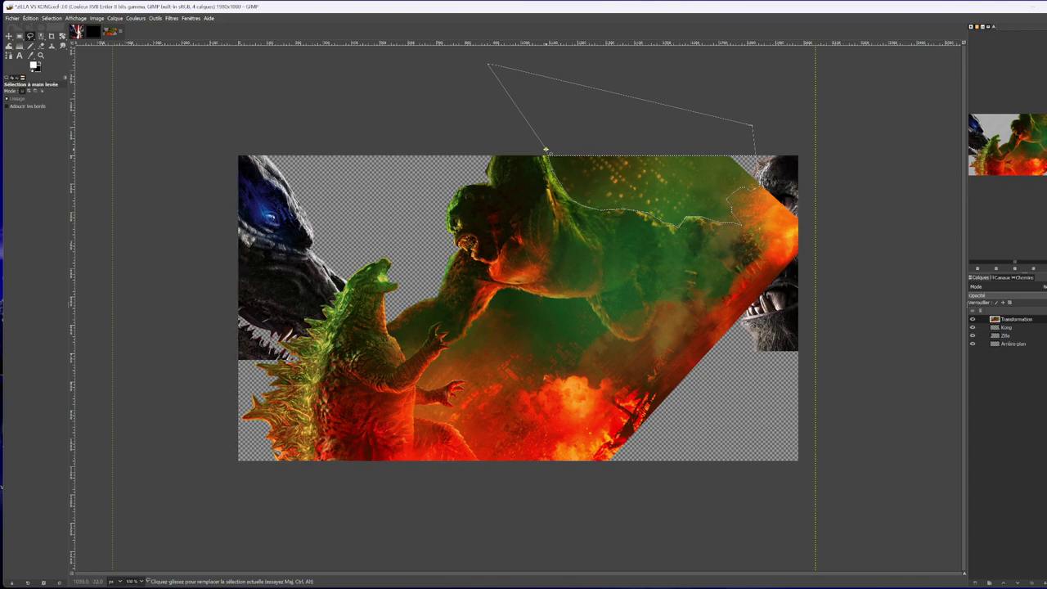
pyautogui.press('Delete')
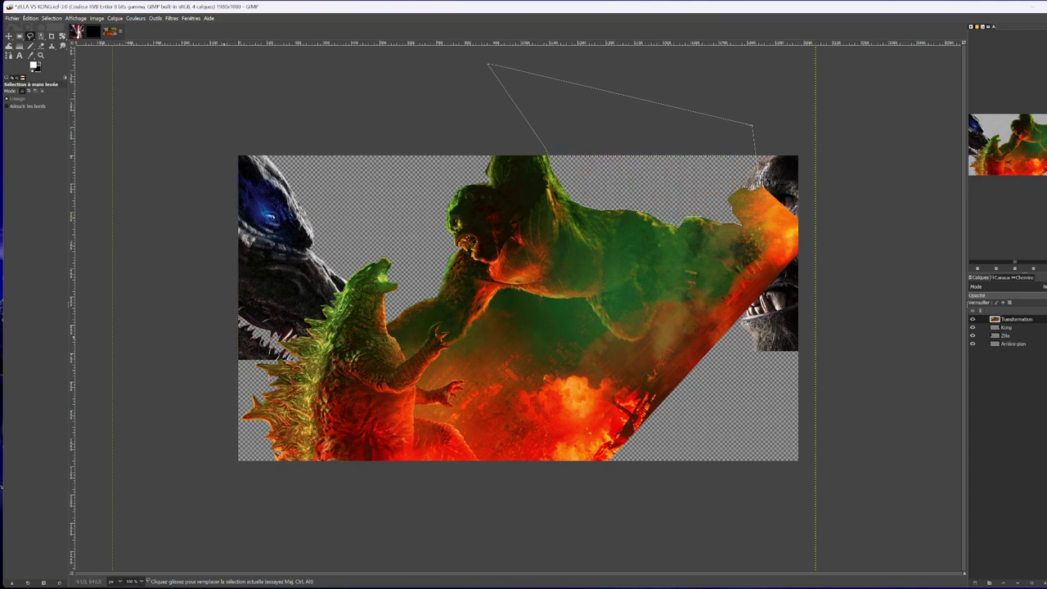
pyautogui.hotkey('shift', 'ctrl', 'a')
# Erase the rough background fringe around Kong's face, head and raised arm and along his neck and shoulder with the Eraser.
pyautogui.click(41, 46)
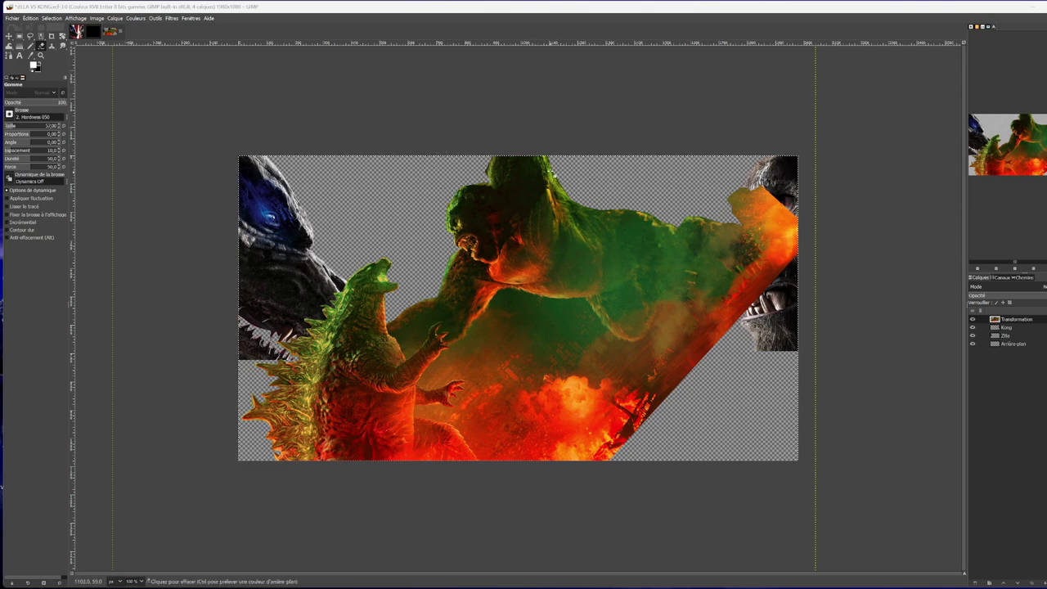
pyautogui.click(137, 581)
pyautogui.click(137, 523)
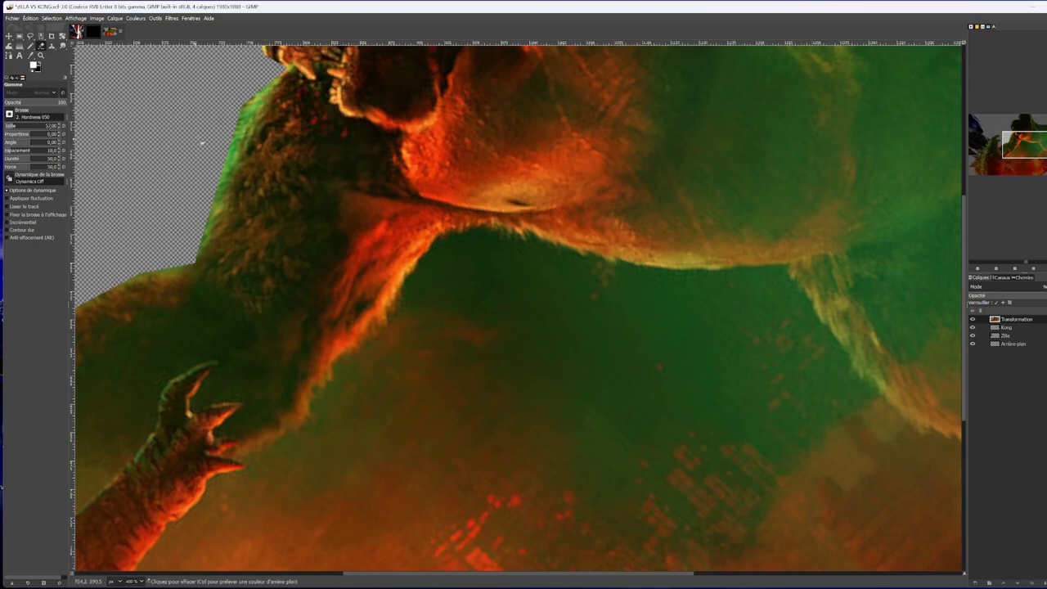
pyautogui.scroll(5, 376, 196)
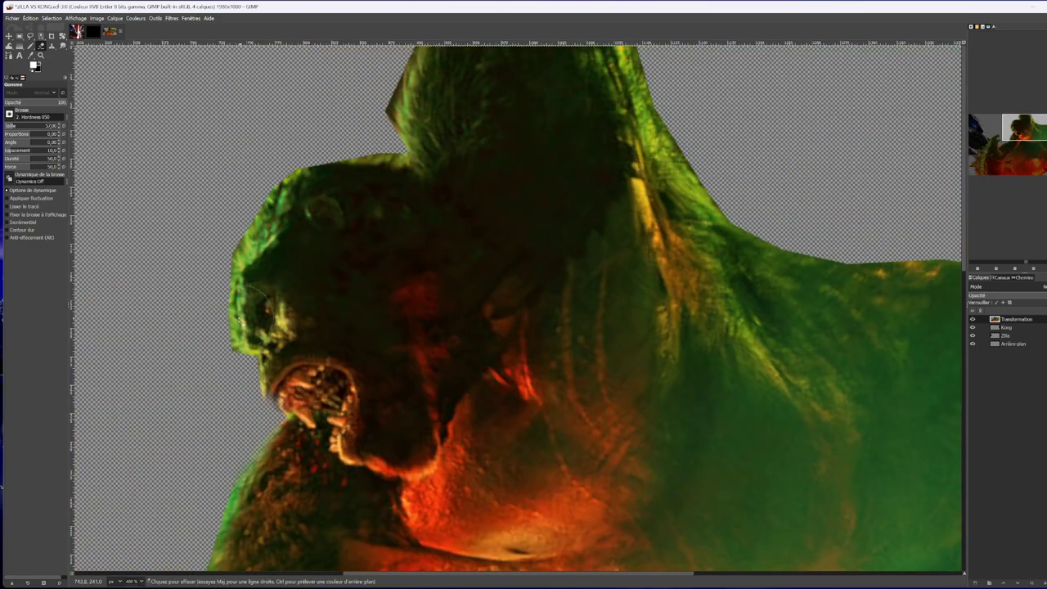
pyautogui.moveTo(219, 308); pyautogui.dragTo(239, 236)
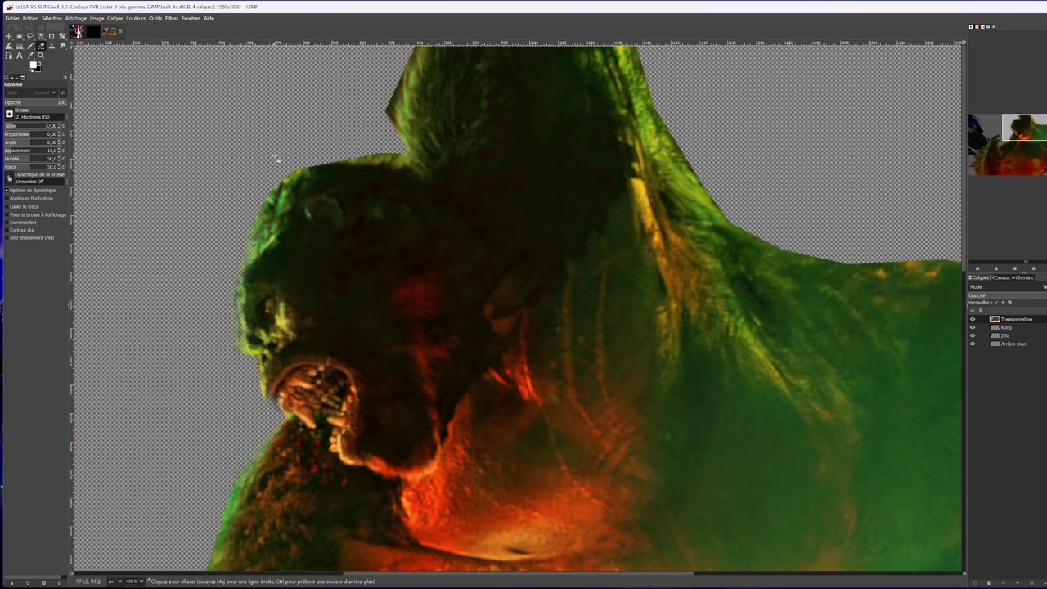
pyautogui.moveTo(256, 191)
pyautogui.mouseDown()
pyautogui.moveTo(295, 159)
pyautogui.moveTo(402, 137)
pyautogui.moveTo(384, 109)
pyautogui.moveTo(397, 60)
pyautogui.moveTo(424, 115)
pyautogui.mouseUp()
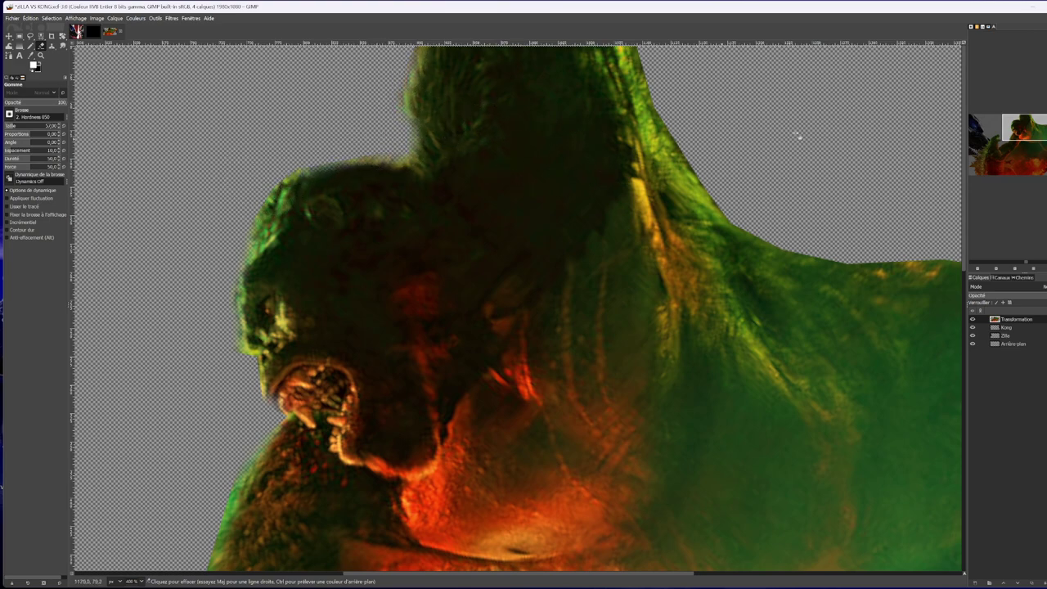
pyautogui.moveTo(792, 235)
pyautogui.mouseDown()
pyautogui.moveTo(727, 184)
pyautogui.moveTo(666, 106)
pyautogui.moveTo(653, 30)
pyautogui.mouseUp()
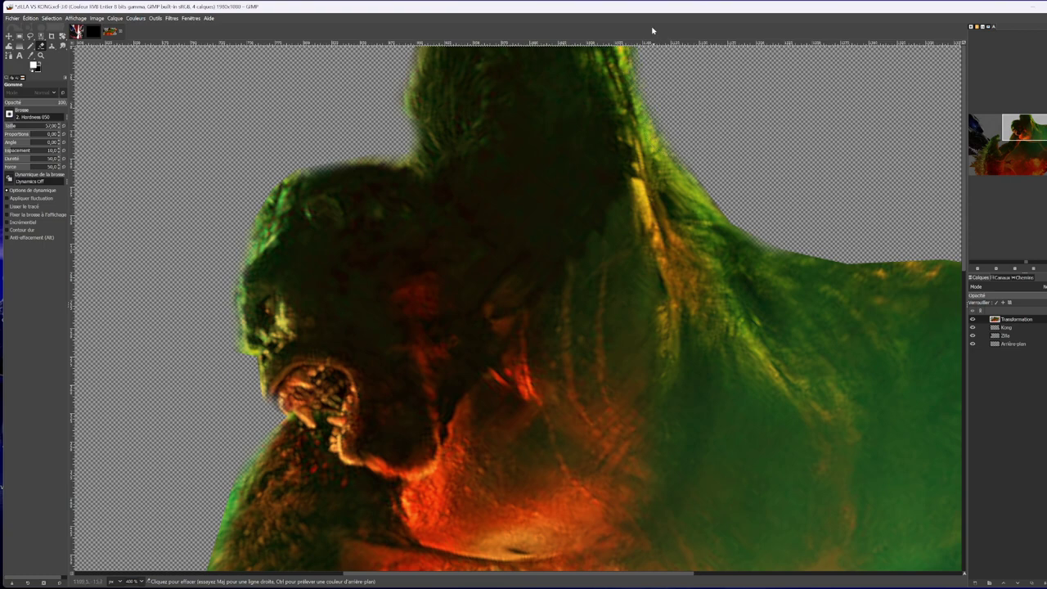
# Erase the leftover fringe around Godzilla's jaw and head and along the upper spines on his back.
pyautogui.scroll(-4, 799, 215)
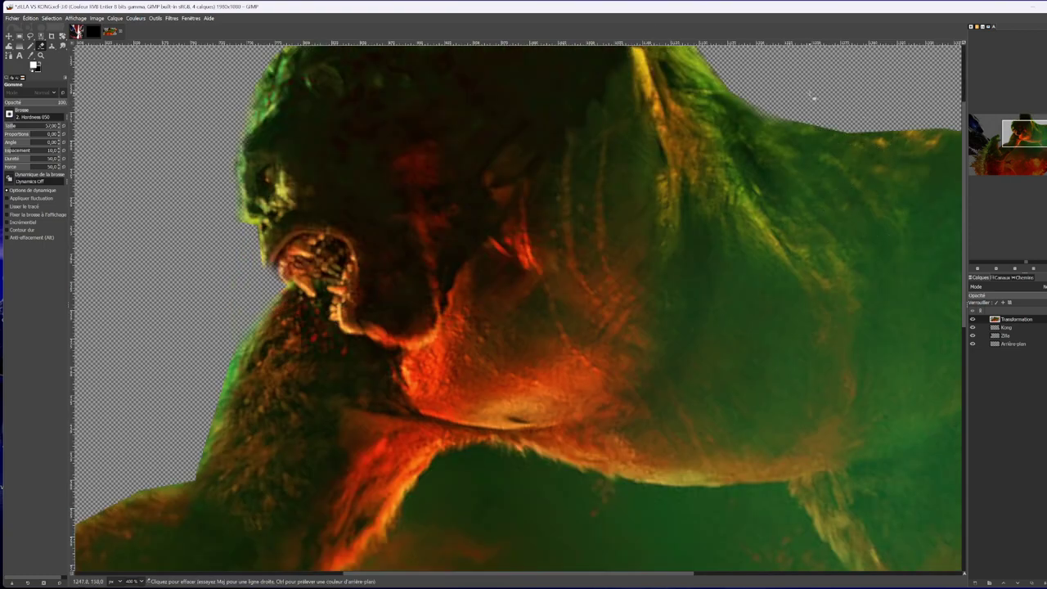
pyautogui.scroll(-15, 163, 278)
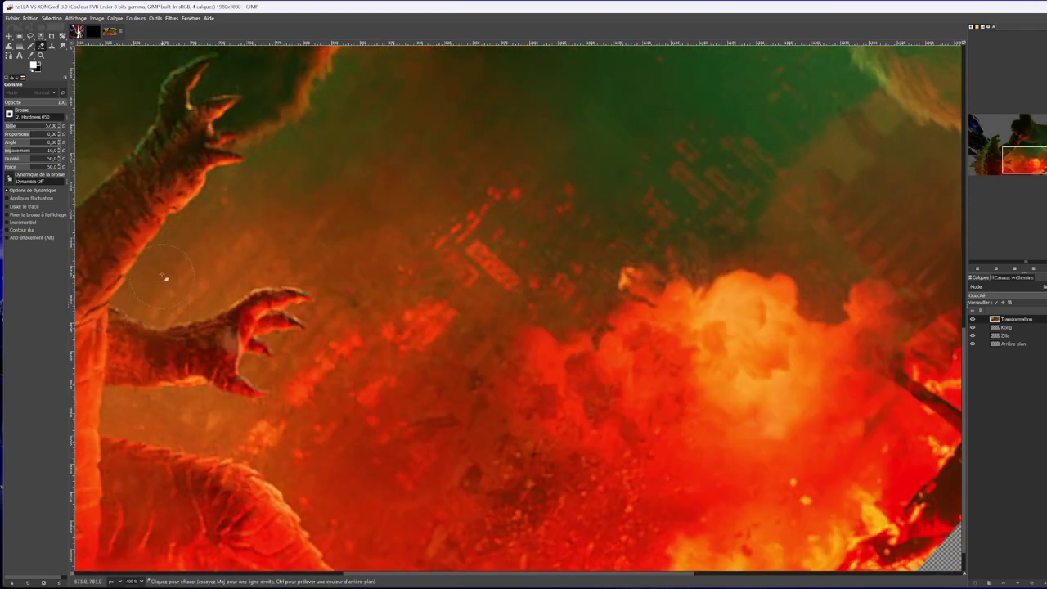
pyautogui.scroll(7, 164, 278)
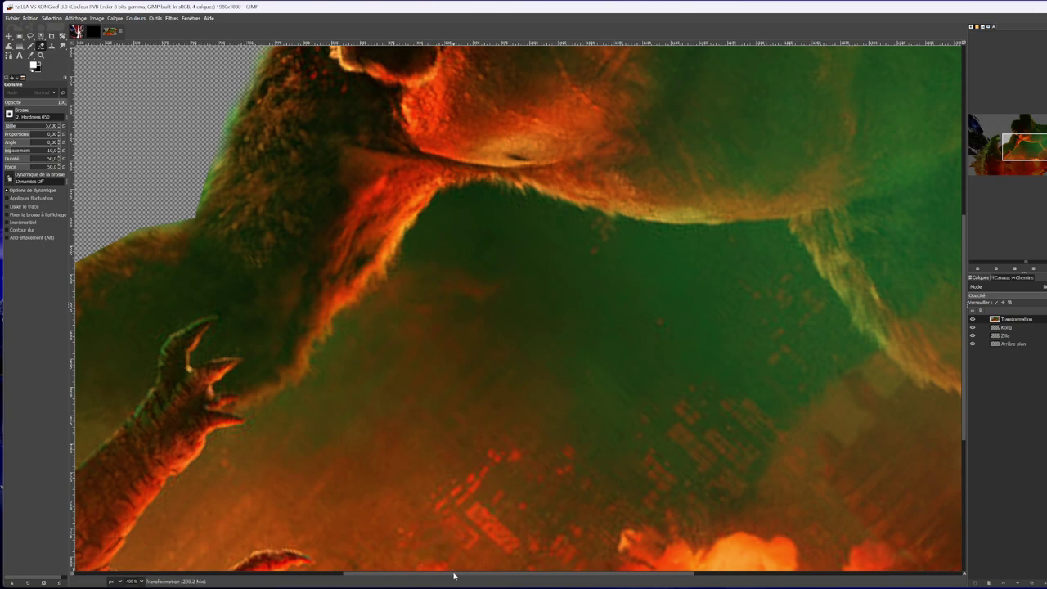
pyautogui.hscroll(-5, 454, 576)
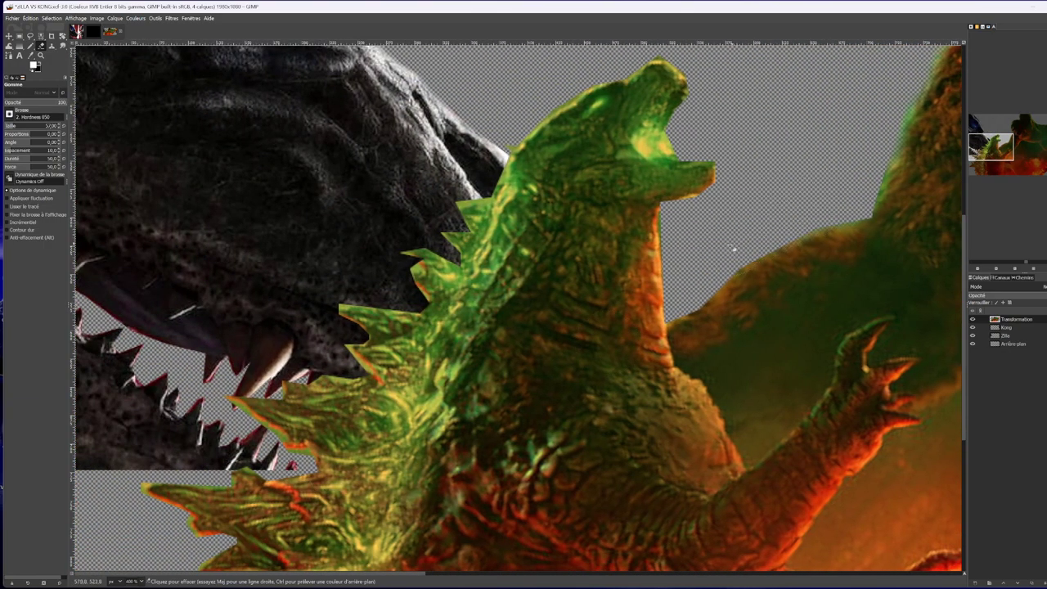
pyautogui.moveTo(681, 233); pyautogui.dragTo(730, 209)
pyautogui.moveTo(698, 60)
pyautogui.mouseDown()
pyautogui.moveTo(671, 72)
pyautogui.moveTo(659, 63)
pyautogui.mouseUp()
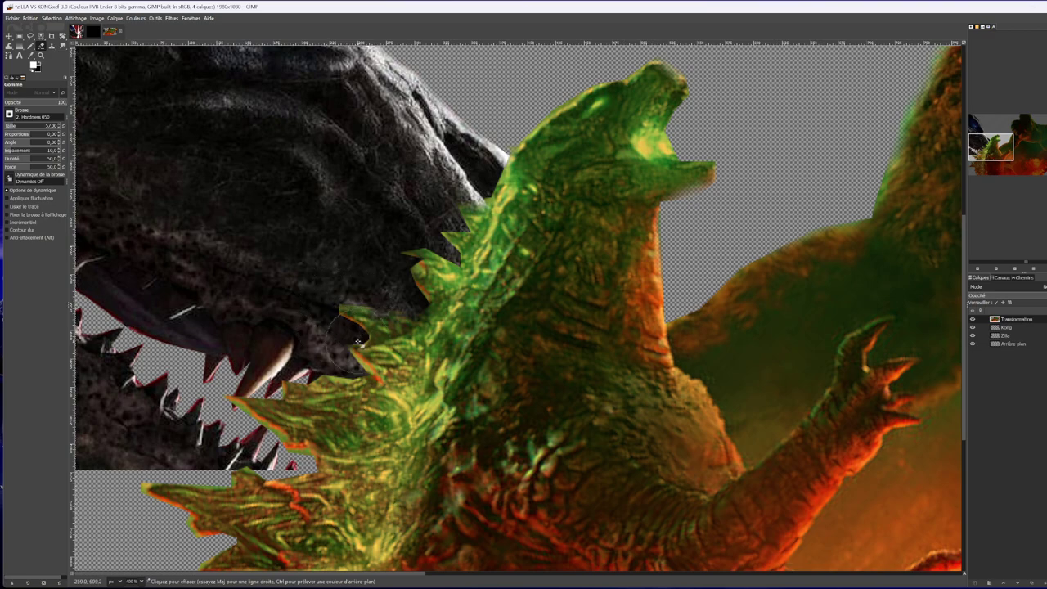
pyautogui.moveTo(368, 380); pyautogui.dragTo(215, 360)
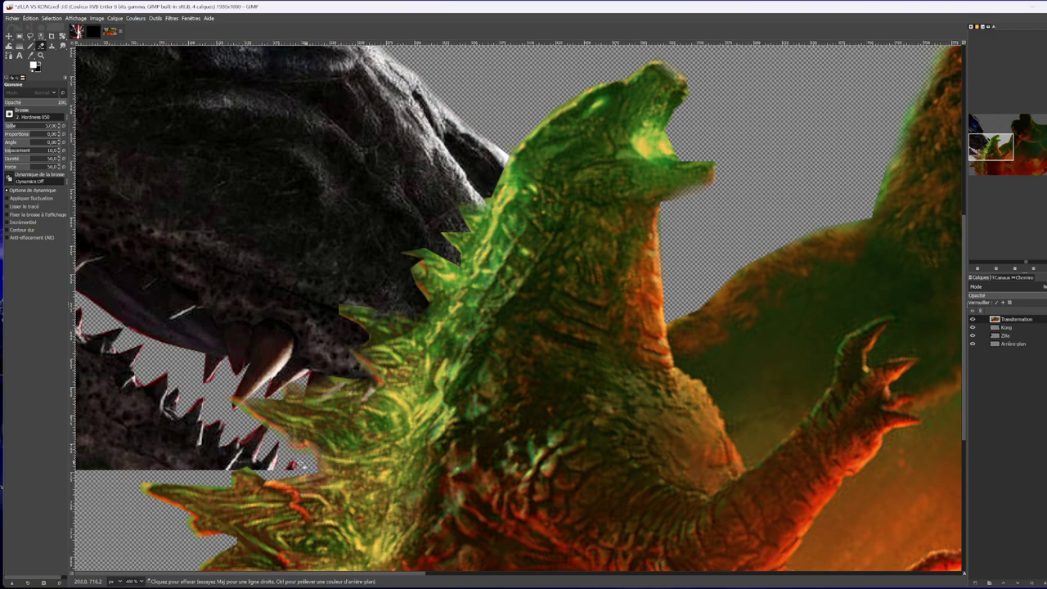
pyautogui.moveTo(237, 470); pyautogui.dragTo(253, 490)
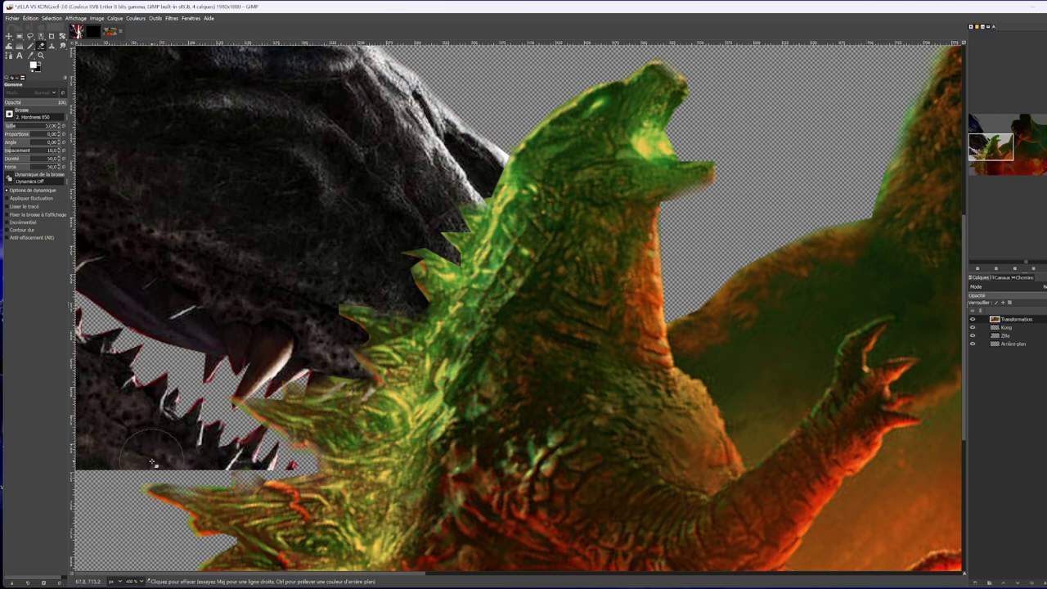
# Soften the edges of Godzilla's lower back spines with the Eraser down to the bottom of the image.
pyautogui.scroll(-5, 147, 458)
pyautogui.moveTo(163, 243)
pyautogui.mouseDown()
pyautogui.moveTo(206, 247)
pyautogui.moveTo(195, 270)
pyautogui.moveTo(204, 309)
pyautogui.moveTo(228, 324)
pyautogui.moveTo(180, 336)
pyautogui.mouseUp()
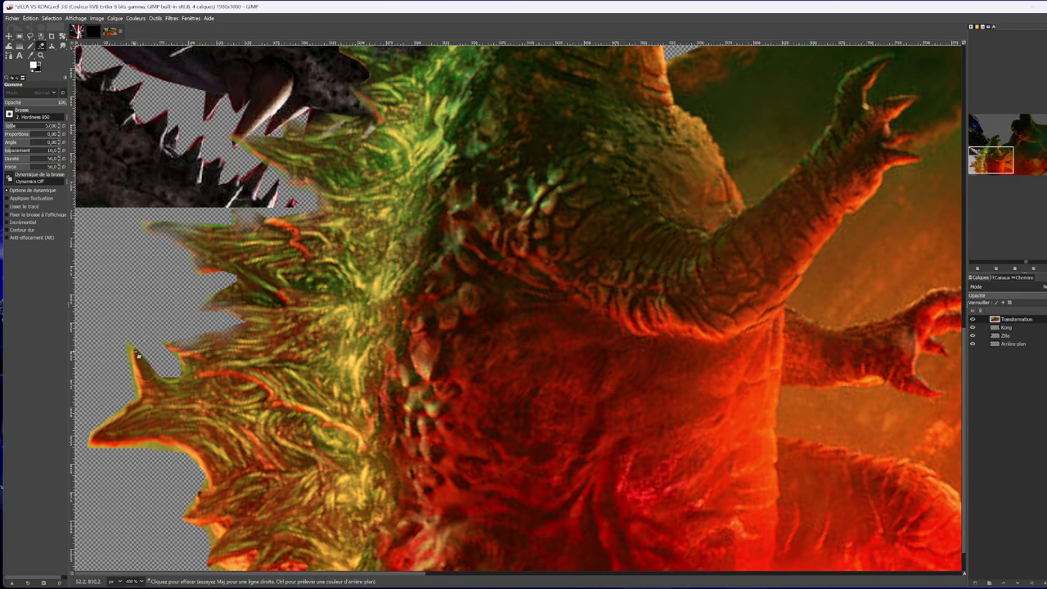
pyautogui.moveTo(129, 429); pyautogui.dragTo(100, 442)
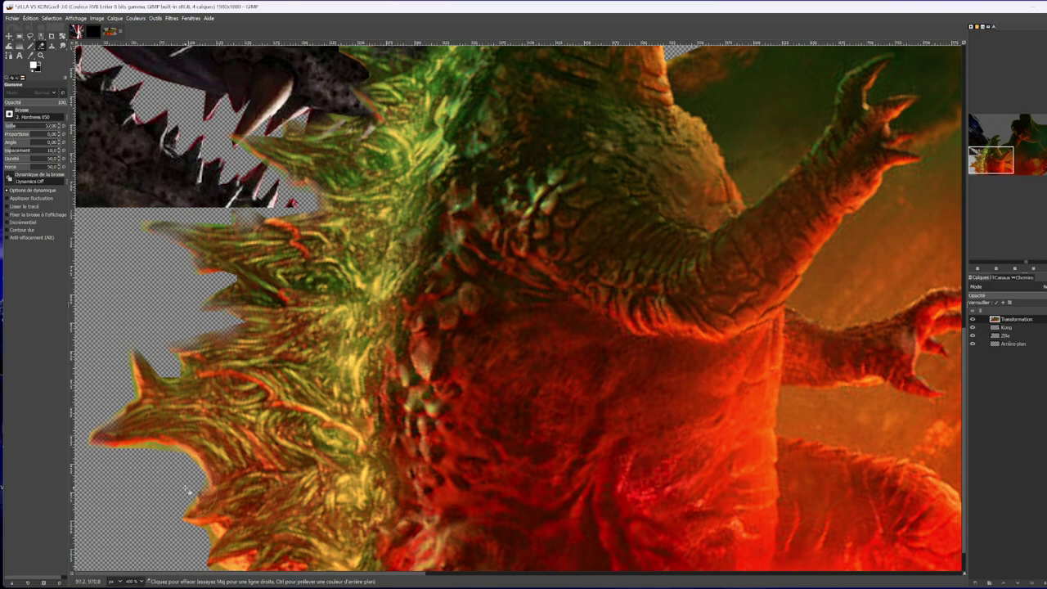
pyautogui.scroll(-1, 200, 487)
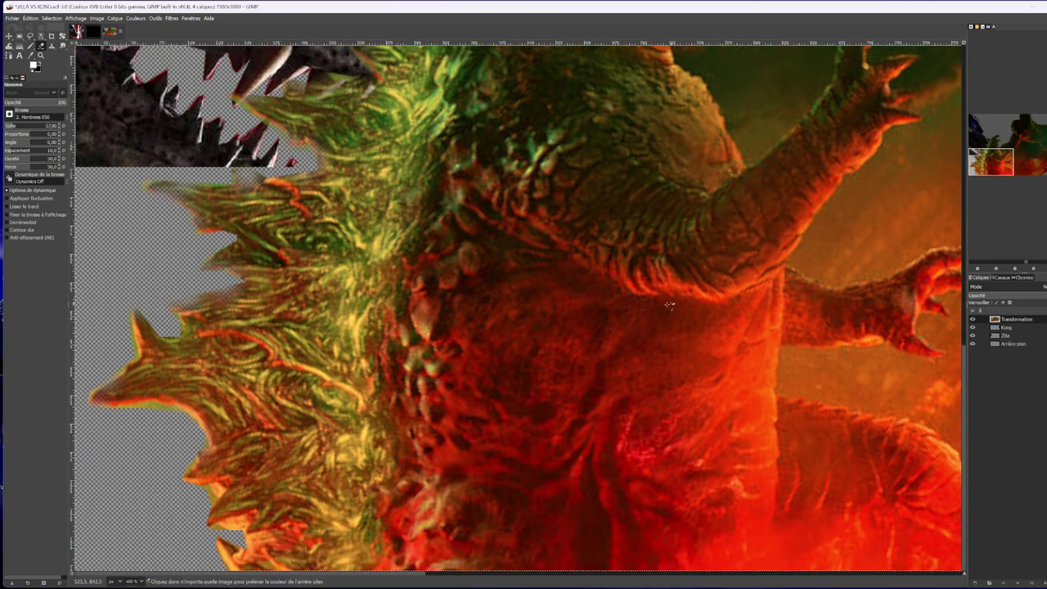
pyautogui.click(142, 582)
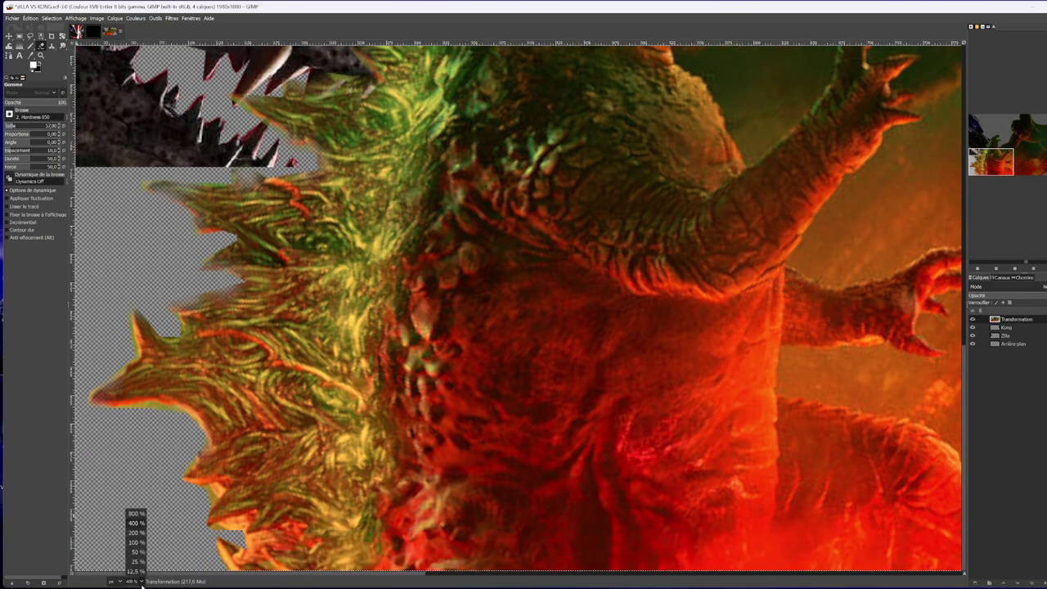
pyautogui.click(135, 548)
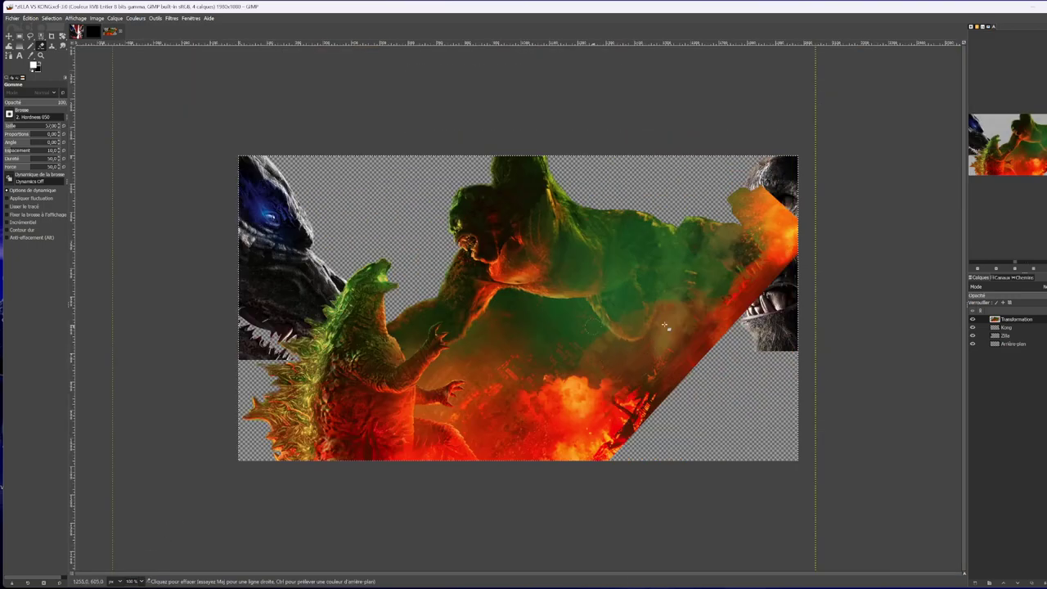
# Move the Transformation layer to the bottom of the layer stack and shift the fight scene up and right between the two large heads.
pyautogui.moveTo(1014, 319); pyautogui.dragTo(1026, 360)
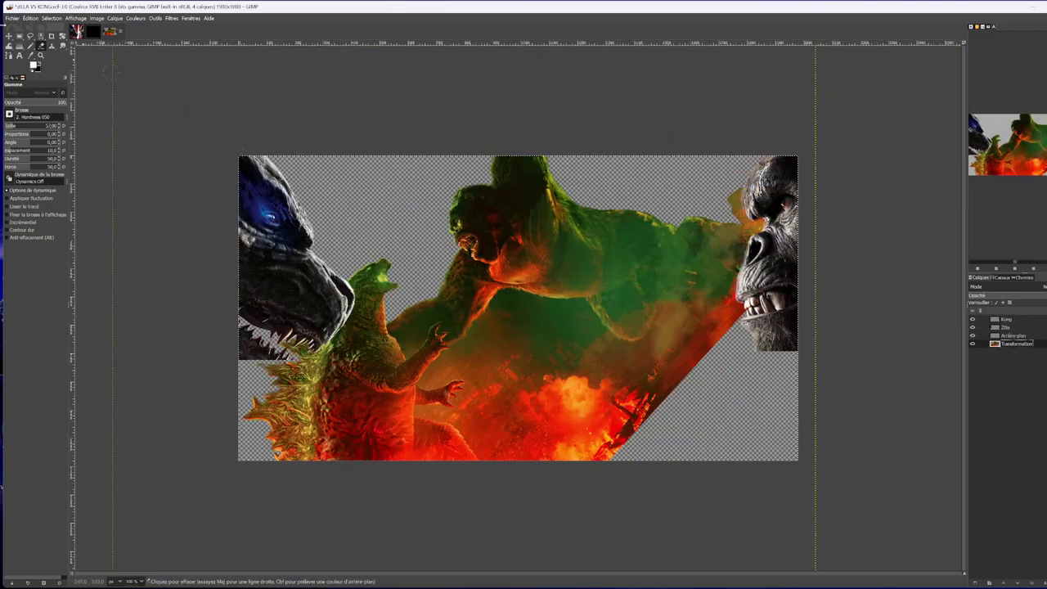
pyautogui.click(11, 34)
pyautogui.moveTo(489, 346); pyautogui.dragTo(560, 327)
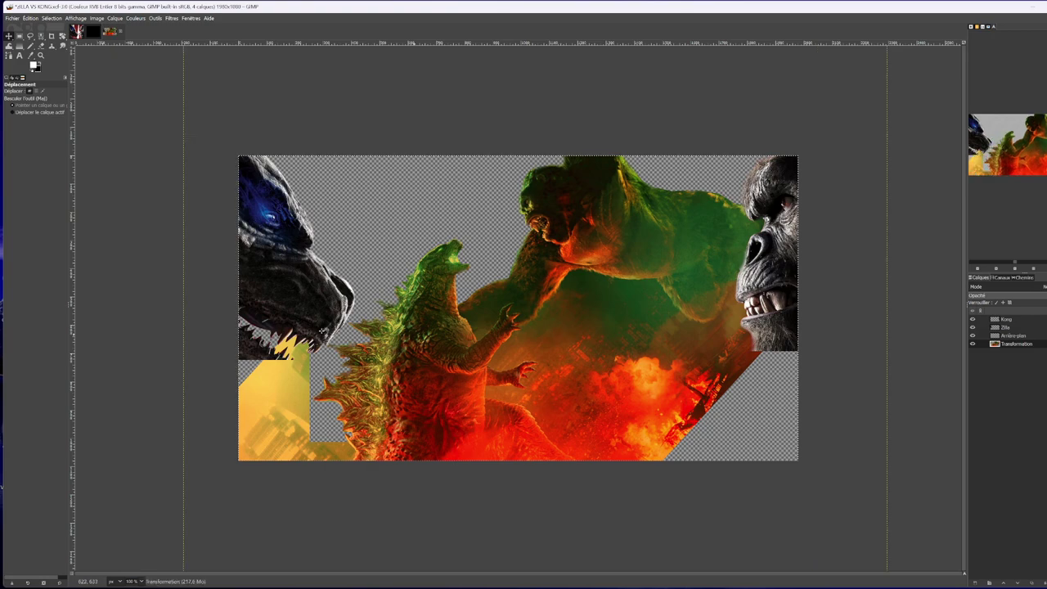
# Erase the leftover yellow background beside Godzilla's spines with eraser size 271 and soften the fire scene's diagonal edge below Kong's large head.
pyautogui.click(41, 46)
pyautogui.moveTo(314, 335)
pyautogui.mouseDown()
pyautogui.moveTo(294, 464)
pyautogui.moveTo(296, 348)
pyautogui.moveTo(316, 358)
pyautogui.moveTo(281, 348)
pyautogui.mouseUp()
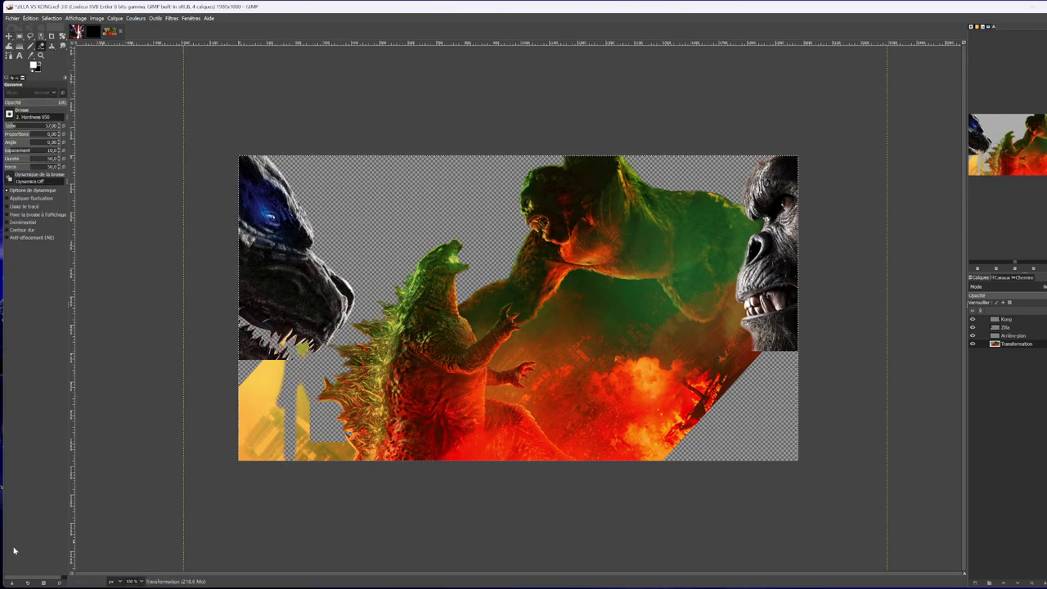
pyautogui.click(28, 127)
pyautogui.moveTo(262, 372)
pyautogui.mouseDown()
pyautogui.moveTo(262, 429)
pyautogui.moveTo(335, 466)
pyautogui.moveTo(327, 439)
pyautogui.mouseUp()
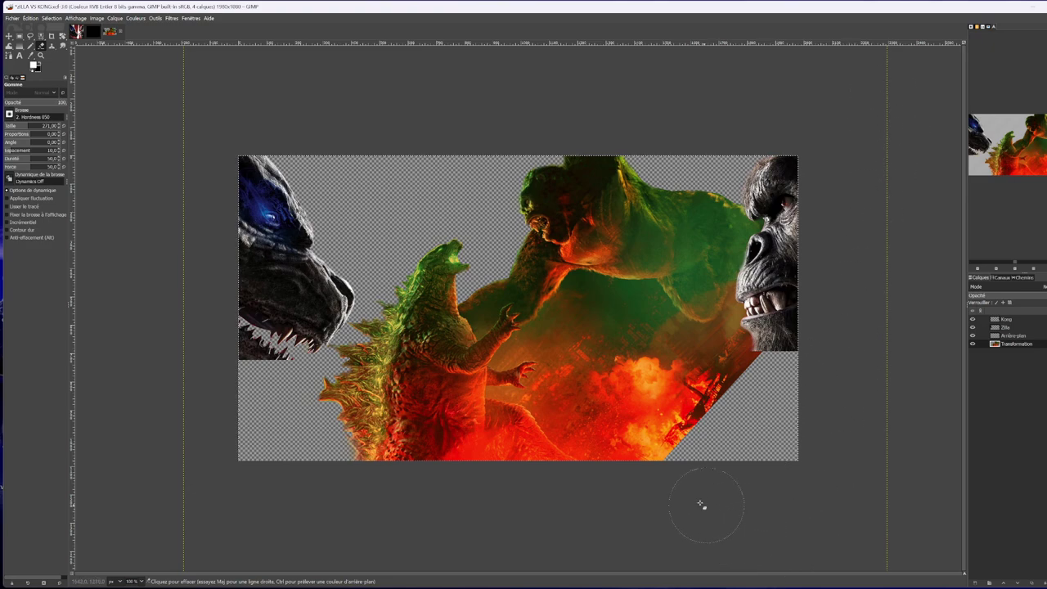
pyautogui.moveTo(675, 480)
pyautogui.mouseDown()
pyautogui.moveTo(697, 439)
pyautogui.moveTo(764, 388)
pyautogui.moveTo(749, 381)
pyautogui.moveTo(710, 410)
pyautogui.moveTo(693, 448)
pyautogui.mouseUp()
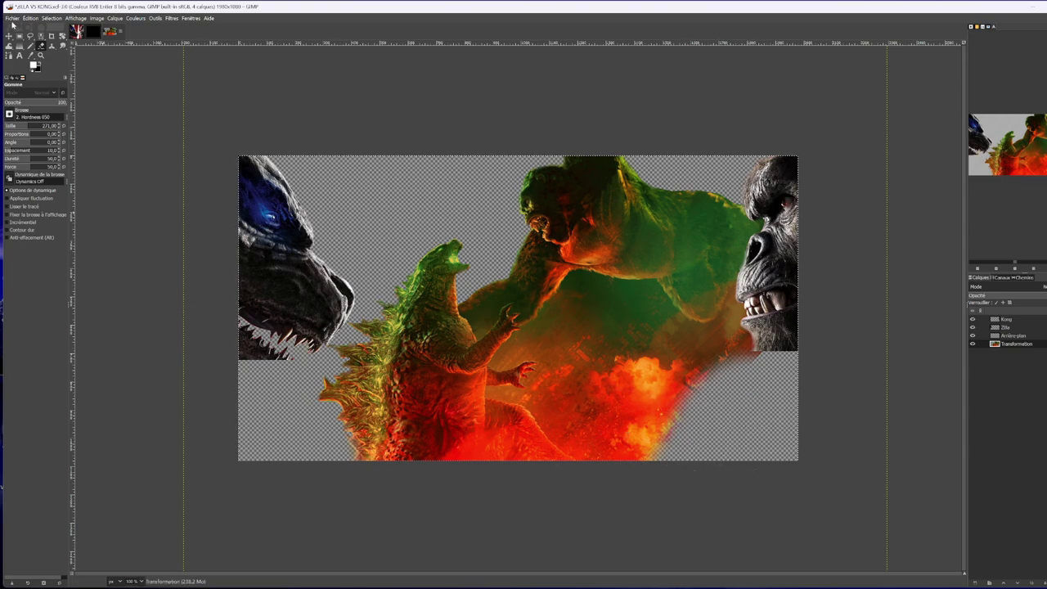
# Scale the fight scene up to 2773 × 1513 px and reposition it between the two large heads.
pyautogui.click(62, 36)
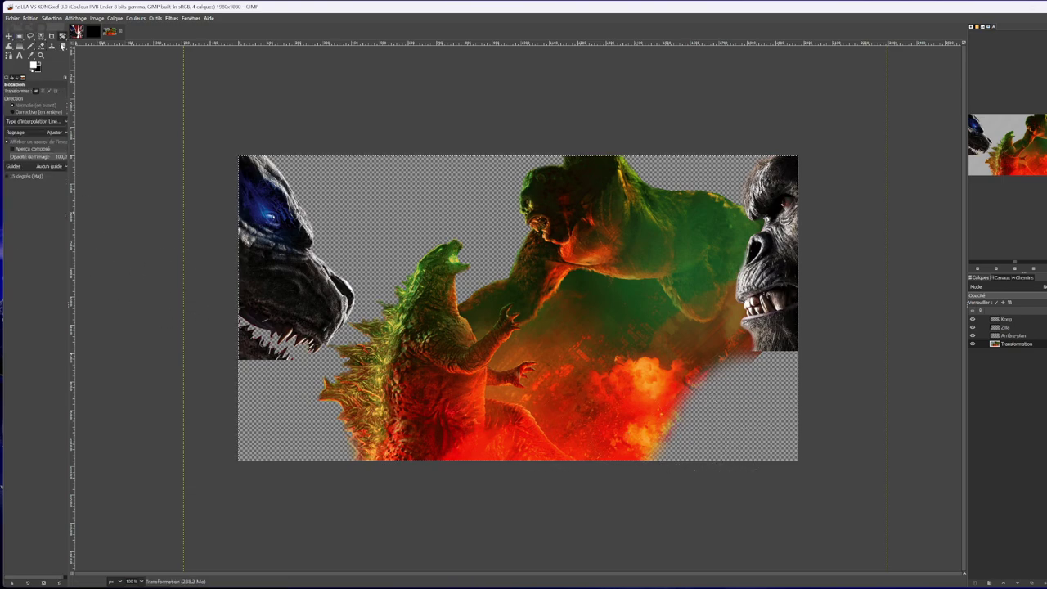
pyautogui.rightClick(62, 36)
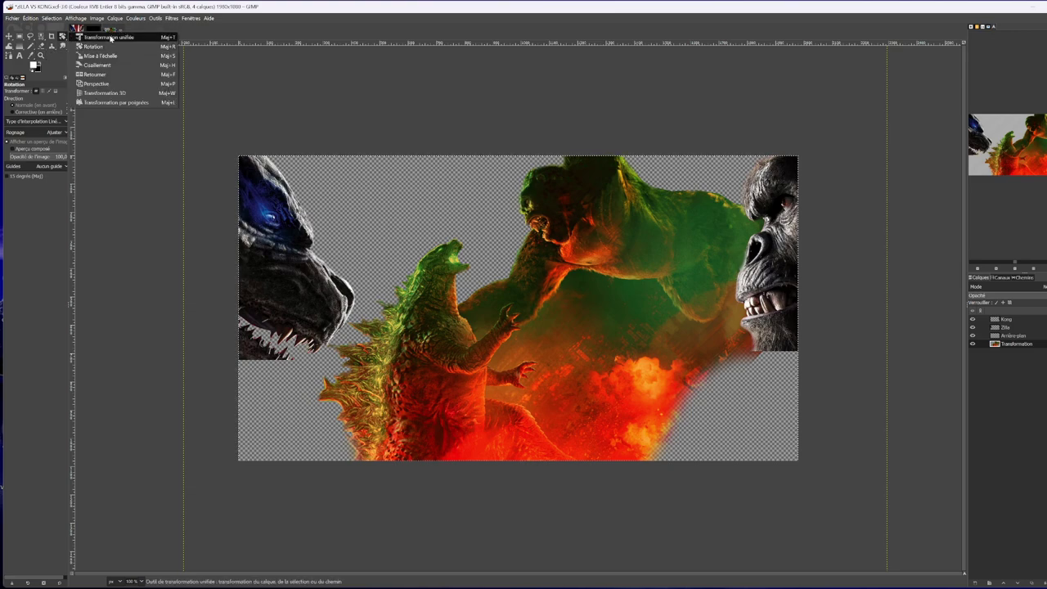
pyautogui.click(99, 56)
pyautogui.moveTo(421, 382); pyautogui.dragTo(226, 503)
pyautogui.moveTo(408, 372); pyautogui.dragTo(525, 372)
pyautogui.click(946, 95)
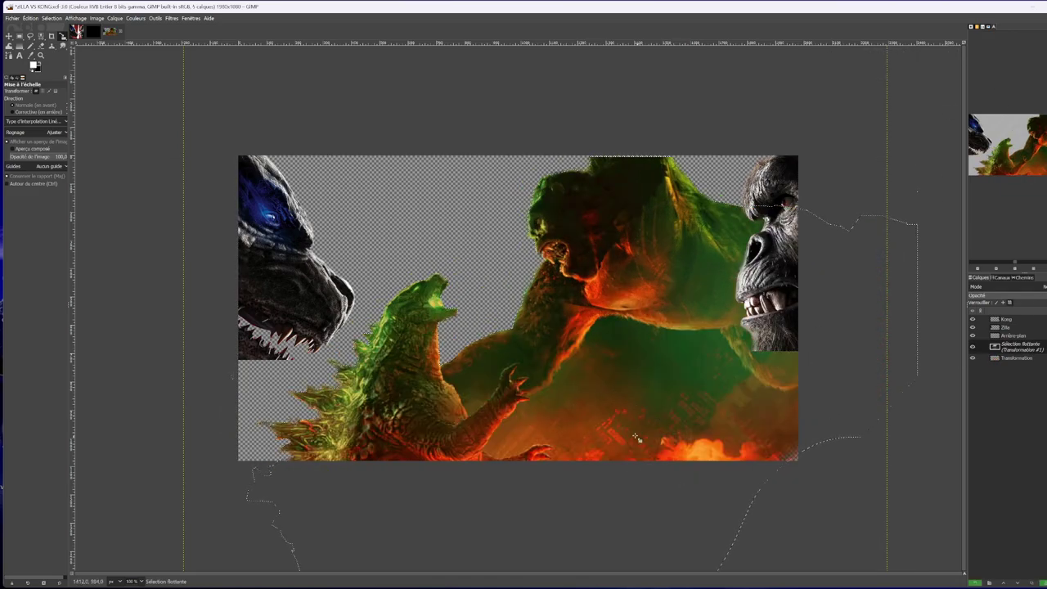
# Convert the floating scaled fight scene into a new layer and delete the old Transformation layer.
pyautogui.click(440, 166)
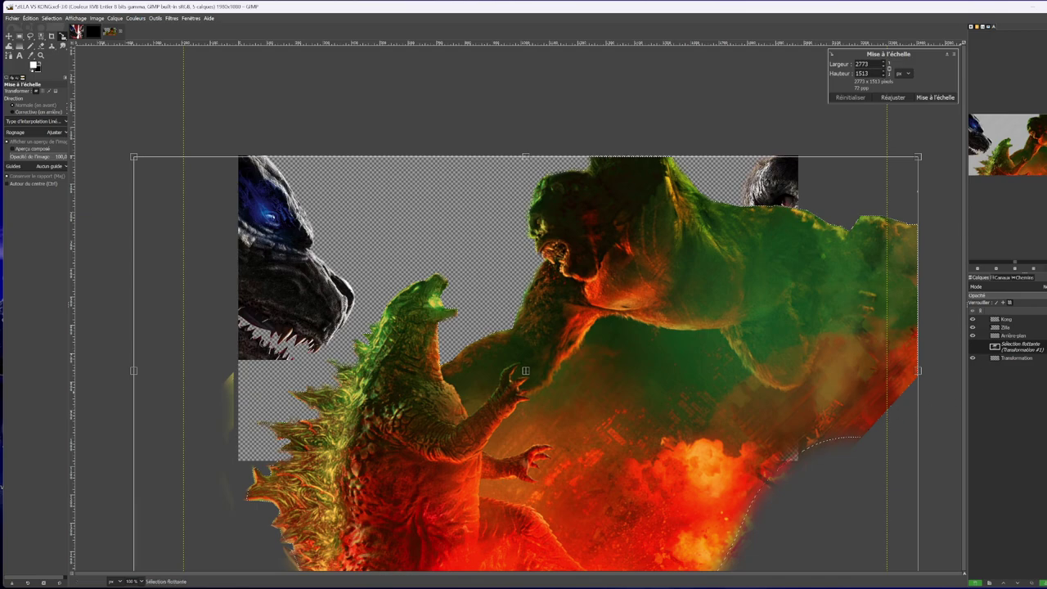
pyautogui.rightClick(1029, 354)
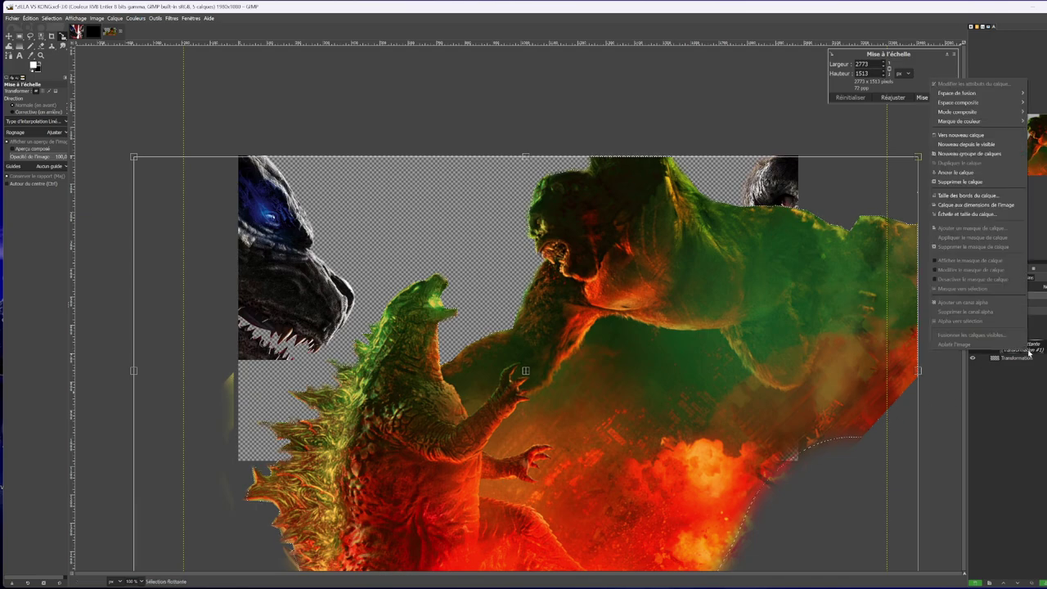
pyautogui.click(978, 139)
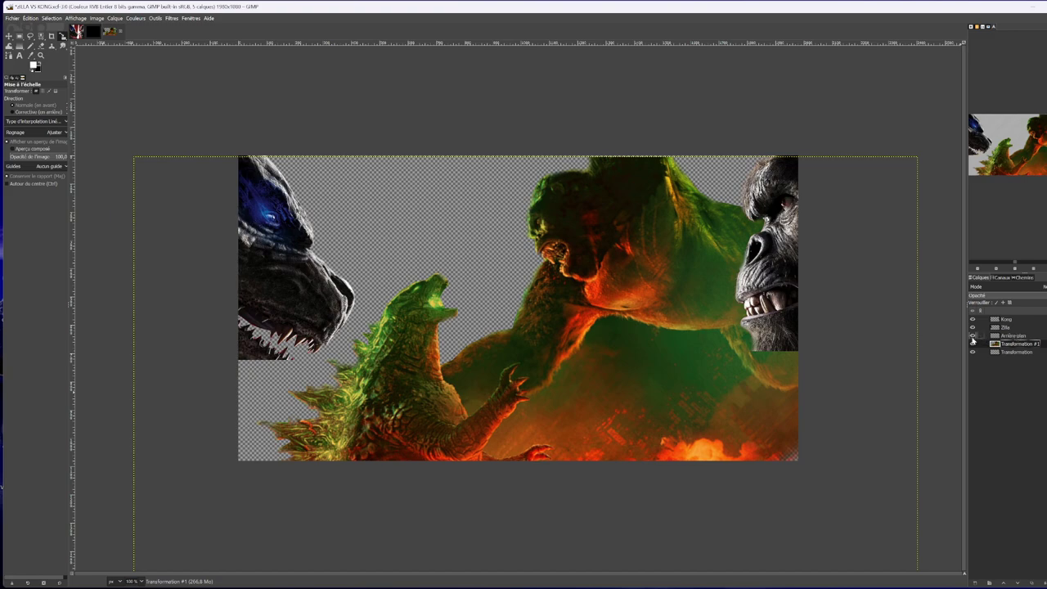
pyautogui.click(1010, 353)
pyautogui.rightClick(1011, 353)
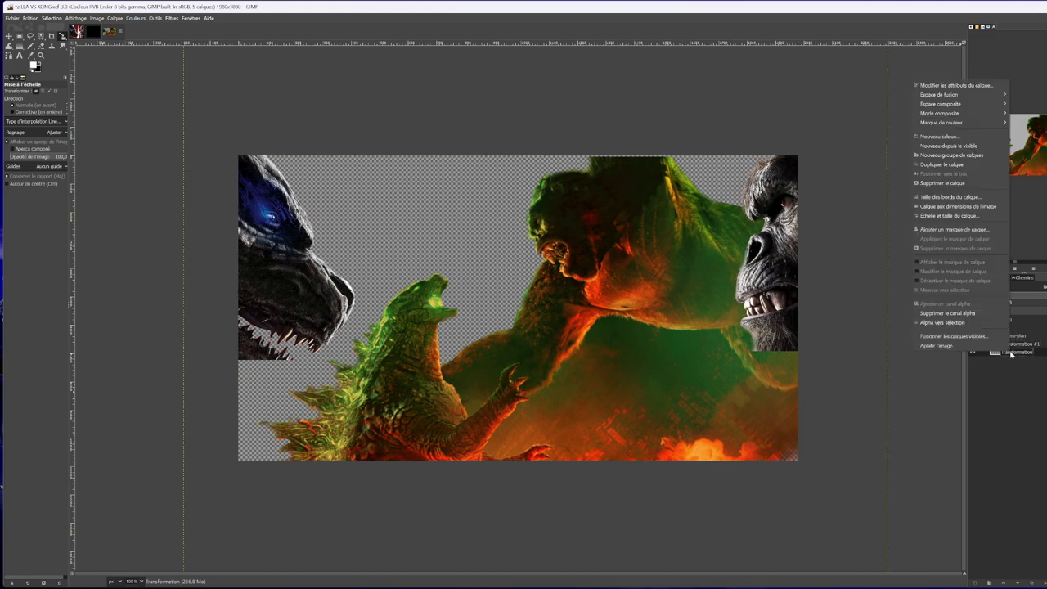
pyautogui.click(948, 183)
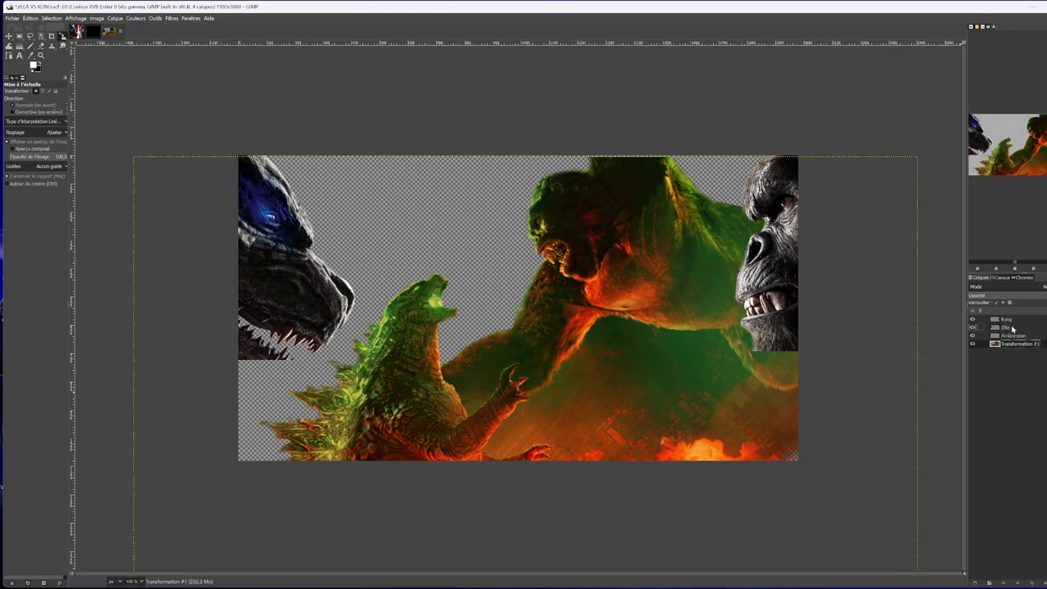
# Place the Arrière-plan layer at the bottom of the layer stack and paste the night city picture behind the fighters.
pyautogui.moveTo(1013, 338); pyautogui.dragTo(1021, 367)
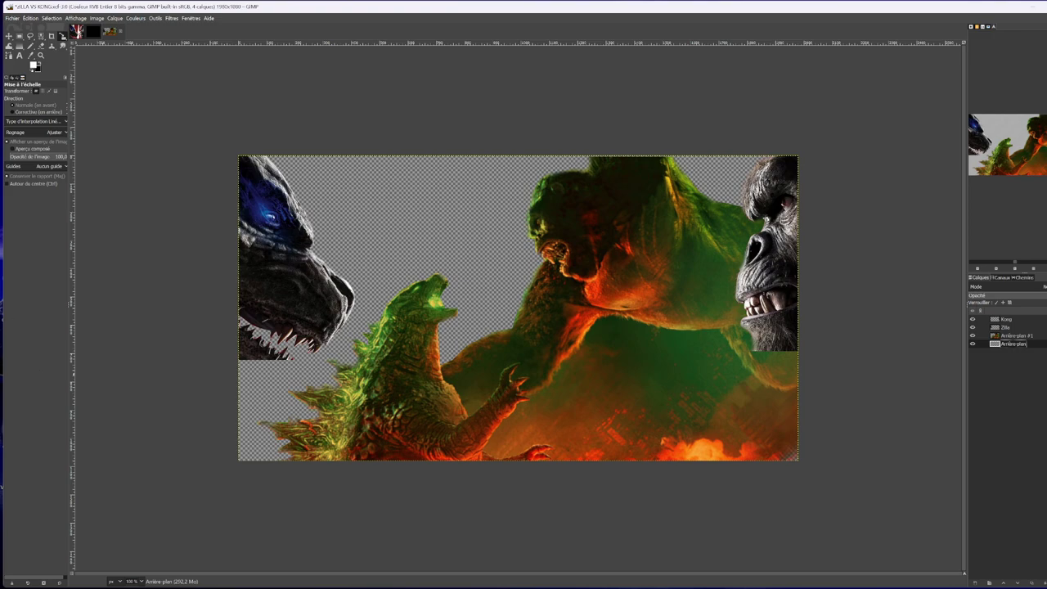
pyautogui.hotkey('ctrl', 's')
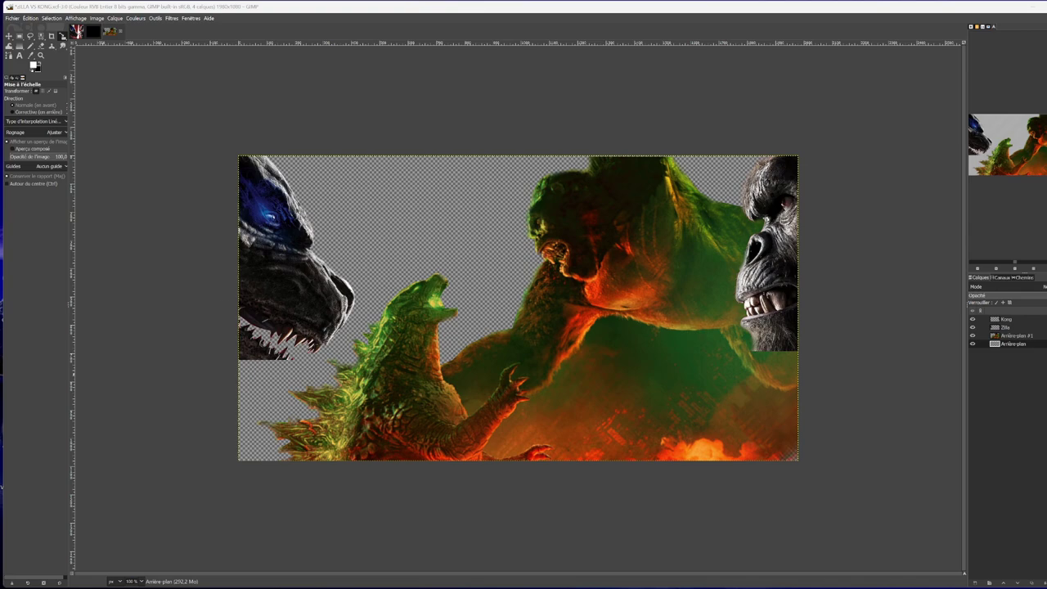
pyautogui.click(378, 234)
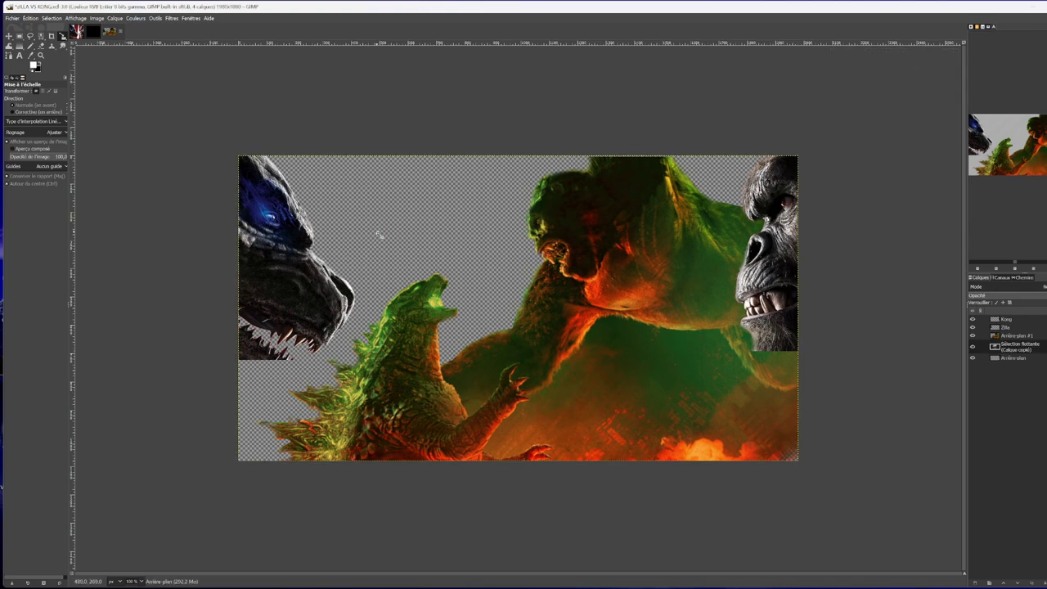
pyautogui.hotkey('ctrl', 'v')
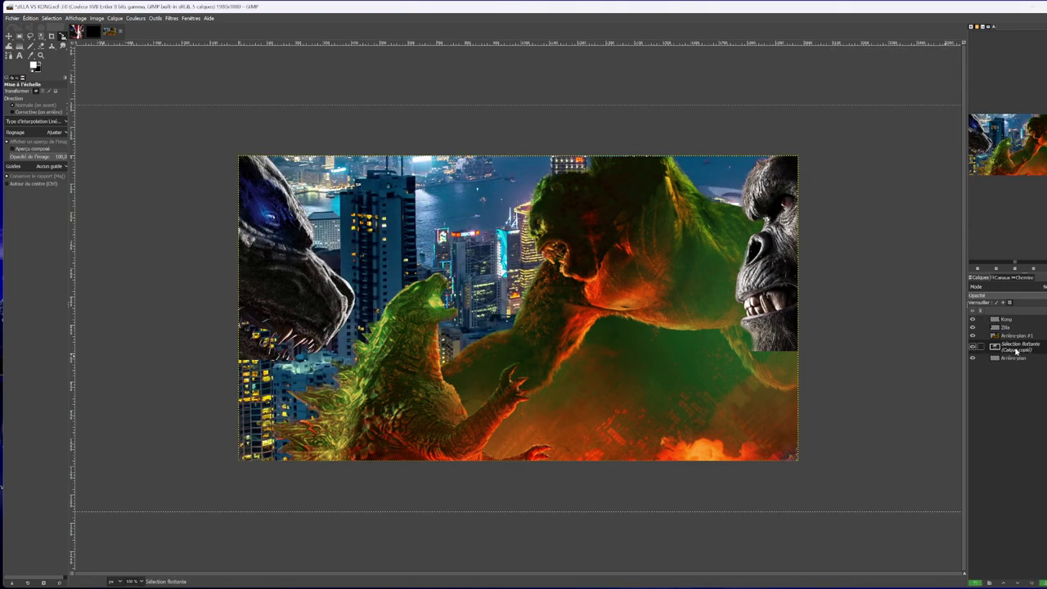
# Convert the floating night city picture into a new layer and rotate it by -14.14 degrees.
pyautogui.rightClick(1016, 350)
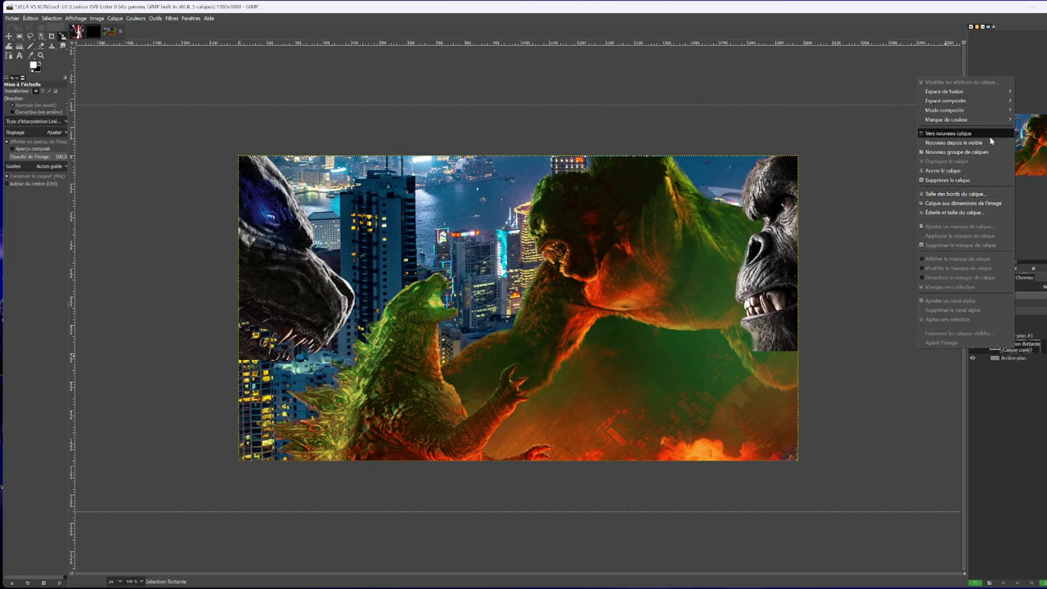
pyautogui.click(985, 133)
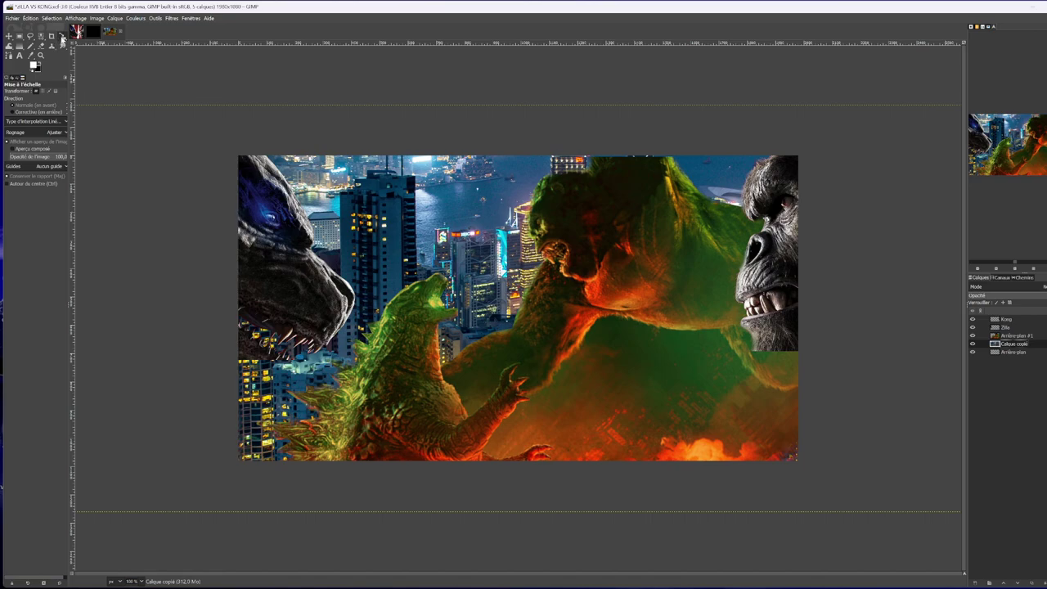
pyautogui.click(62, 39)
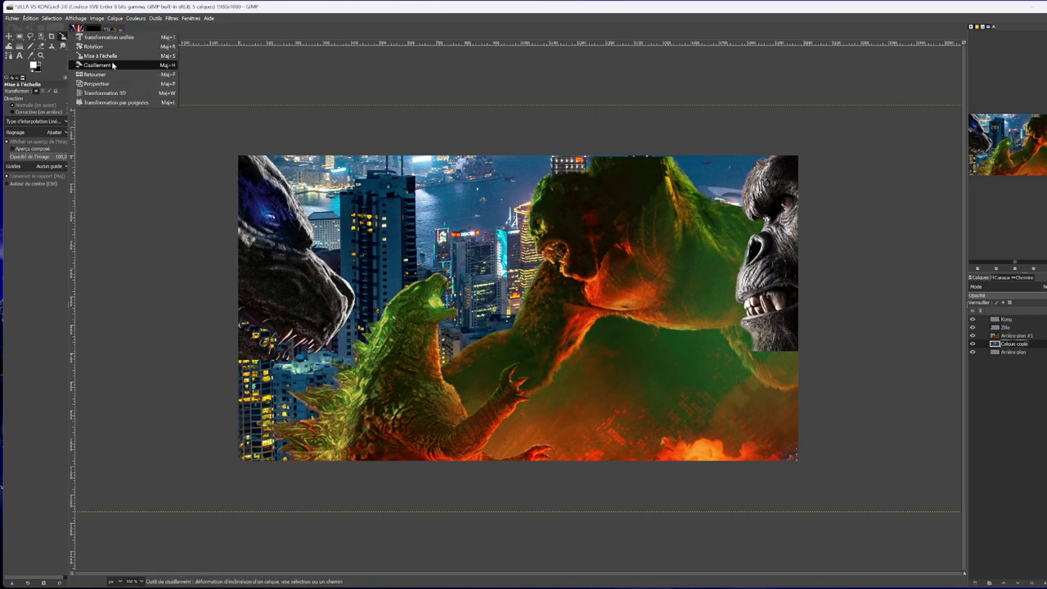
pyautogui.click(93, 46)
pyautogui.click(277, 175)
pyautogui.moveTo(250, 186); pyautogui.dragTo(219, 257)
pyautogui.moveTo(520, 311); pyautogui.dragTo(131, 245)
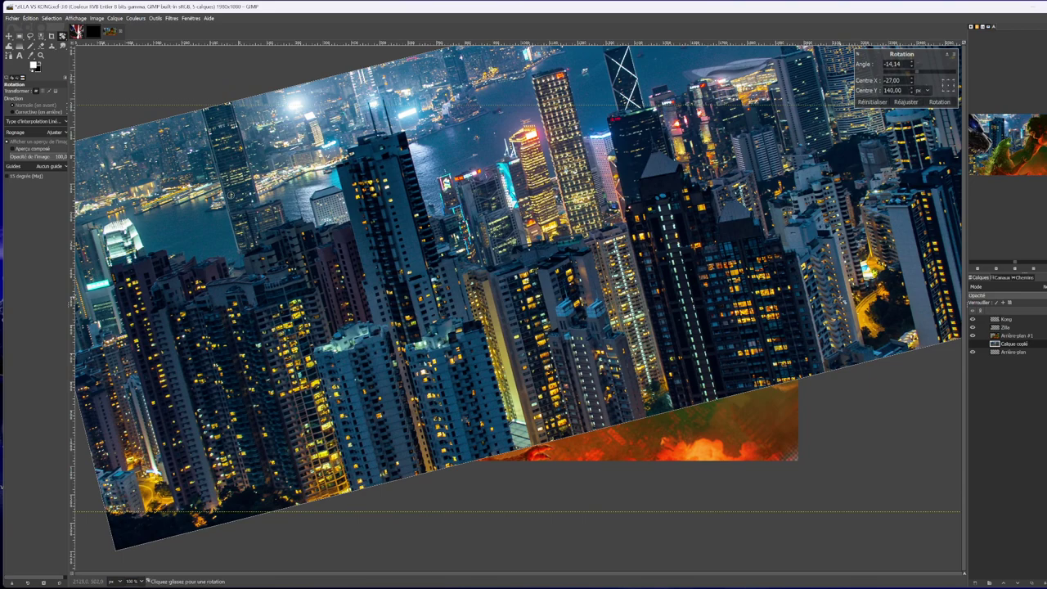
pyautogui.click(939, 101)
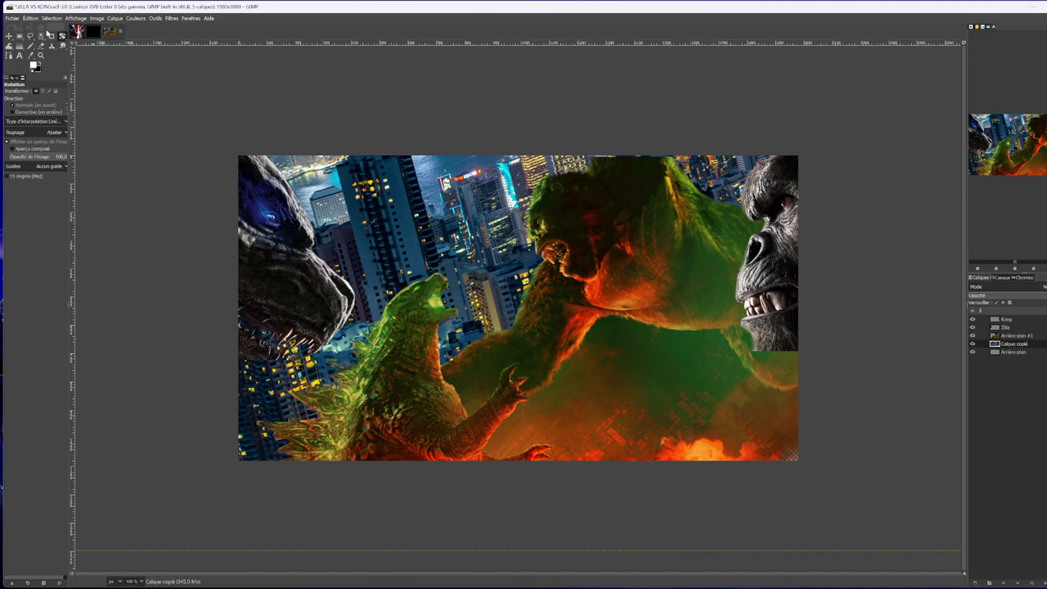
# Shift the rotated city layer up and to the left behind the fighters and apply a Gaussian blur to it.
pyautogui.click(9, 36)
pyautogui.moveTo(448, 256); pyautogui.dragTo(331, 220)
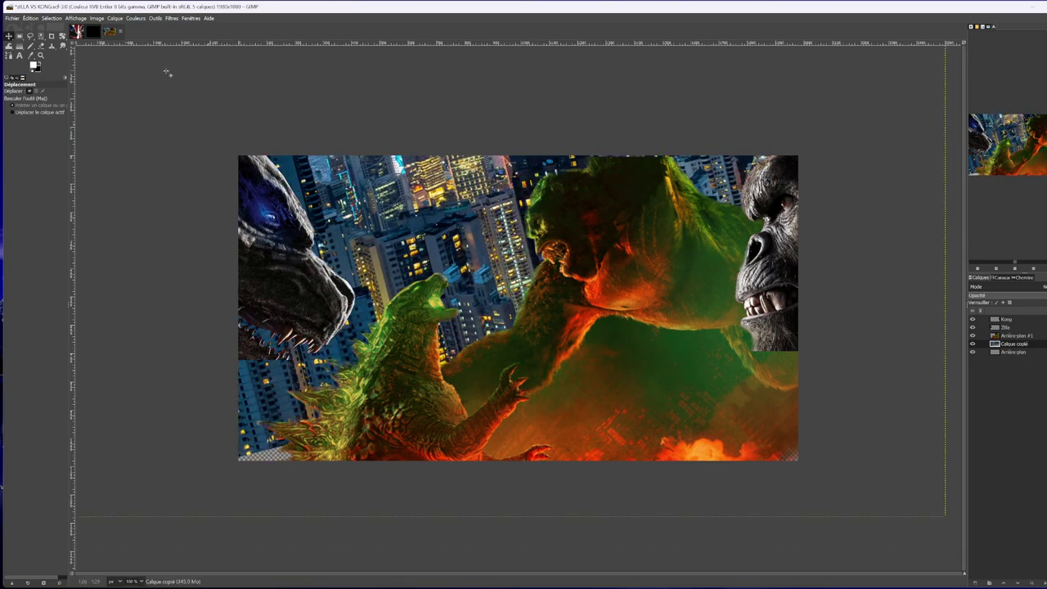
pyautogui.click(183, 18)
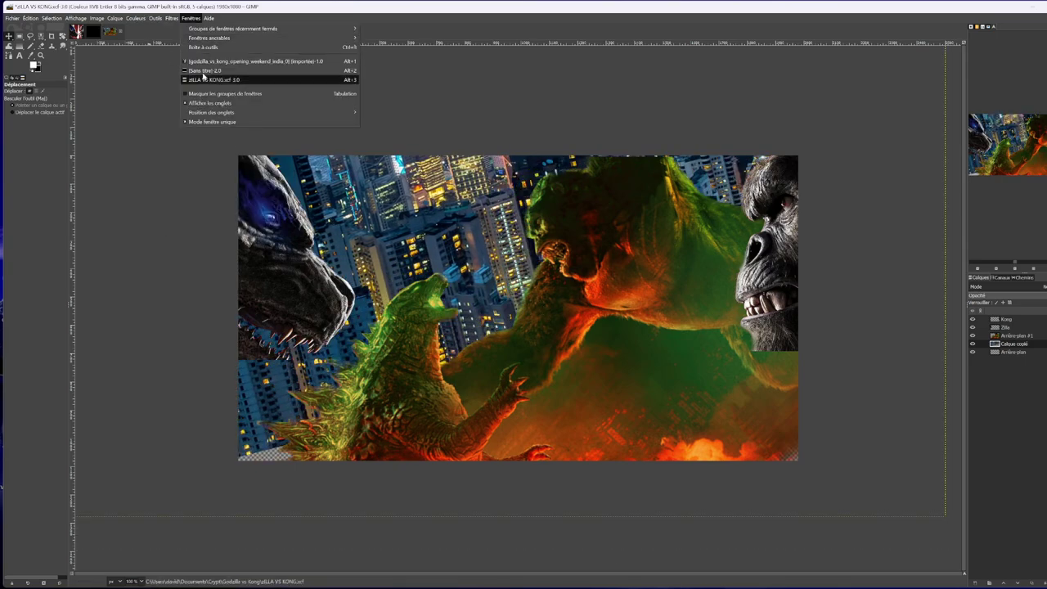
pyautogui.moveTo(199, 71)
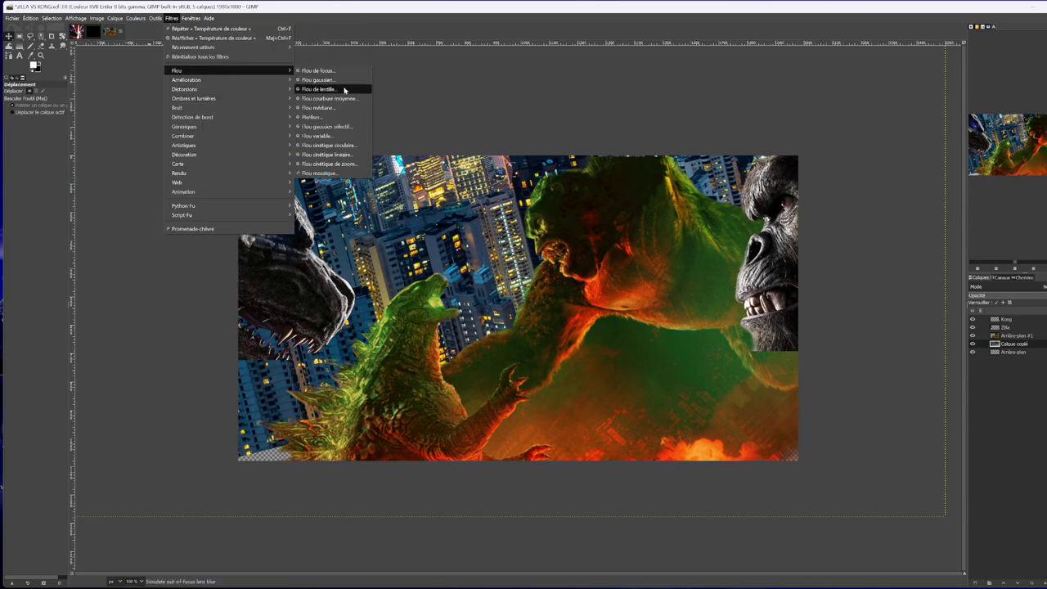
pyautogui.click(344, 81)
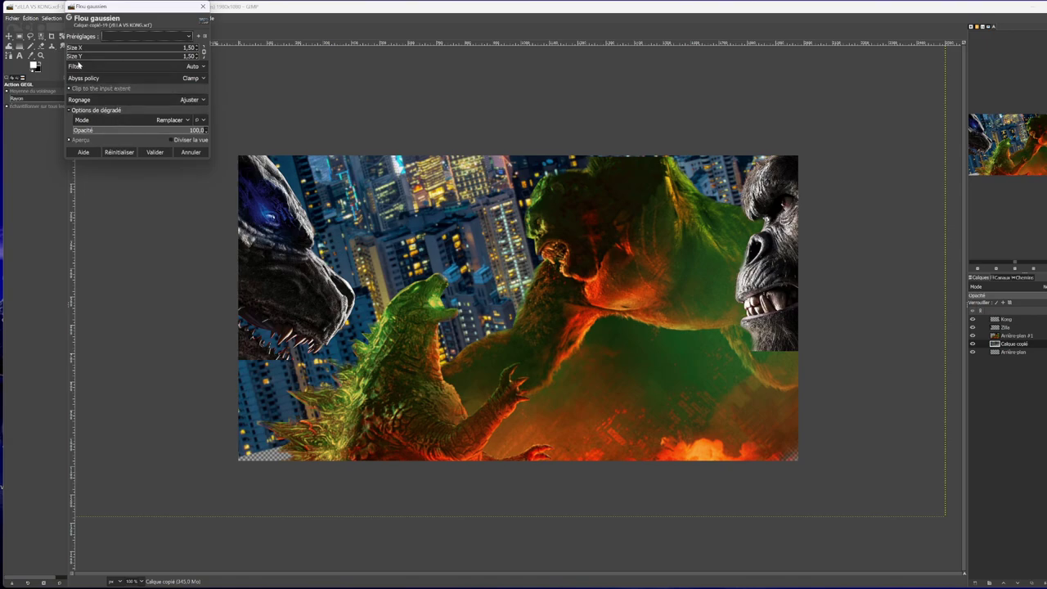
pyautogui.scroll(4, 198, 48)
pyautogui.click(155, 153)
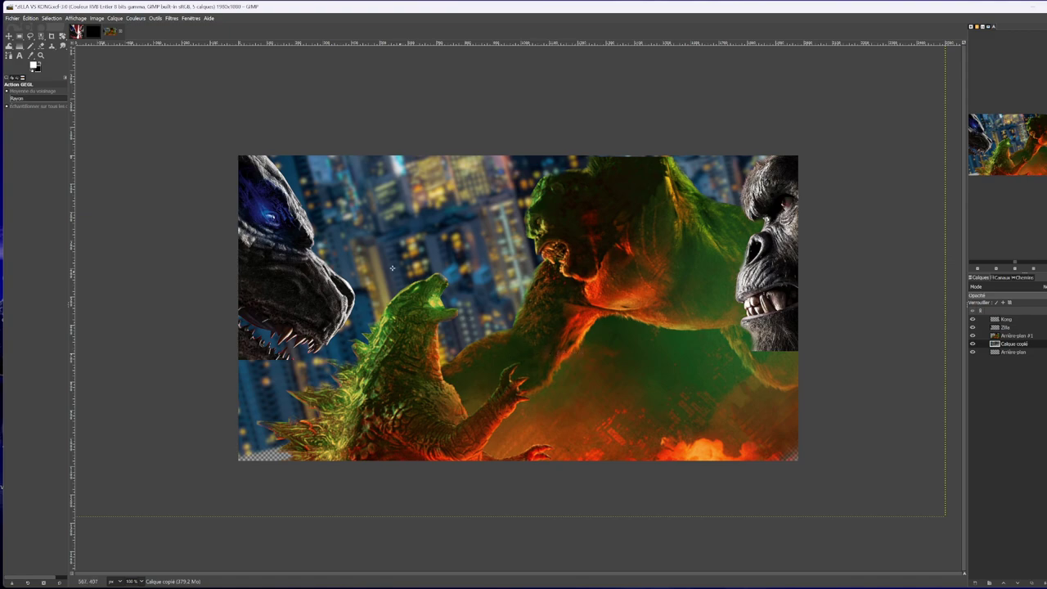
# Darken the blurred city layer with brightness -78 and contrast 4.
pyautogui.click(135, 18)
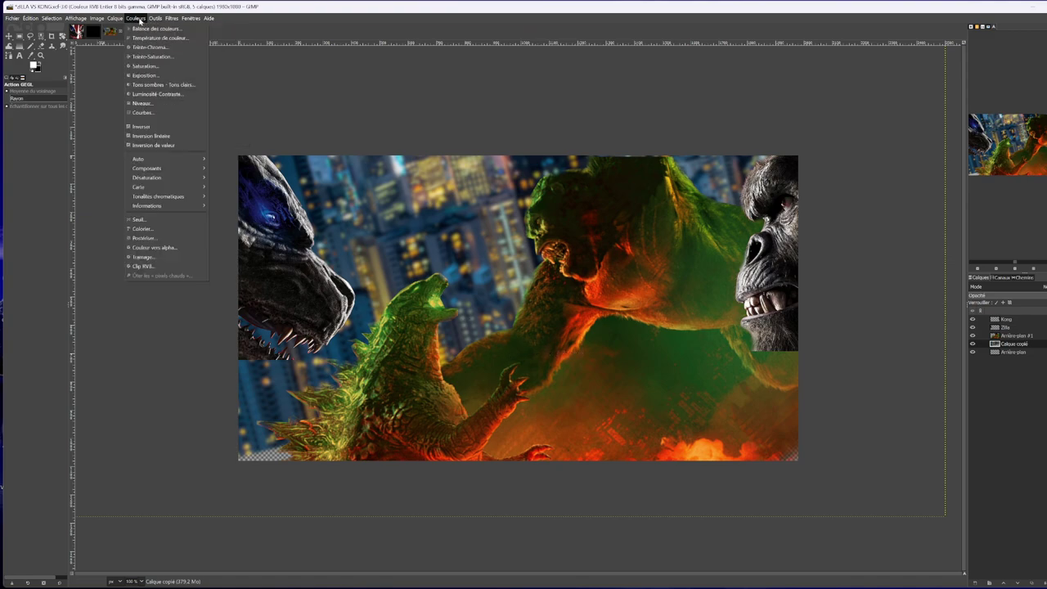
pyautogui.click(164, 95)
pyautogui.moveTo(168, 91)
pyautogui.mouseDown()
pyautogui.moveTo(128, 91)
pyautogui.moveTo(175, 99)
pyautogui.mouseUp()
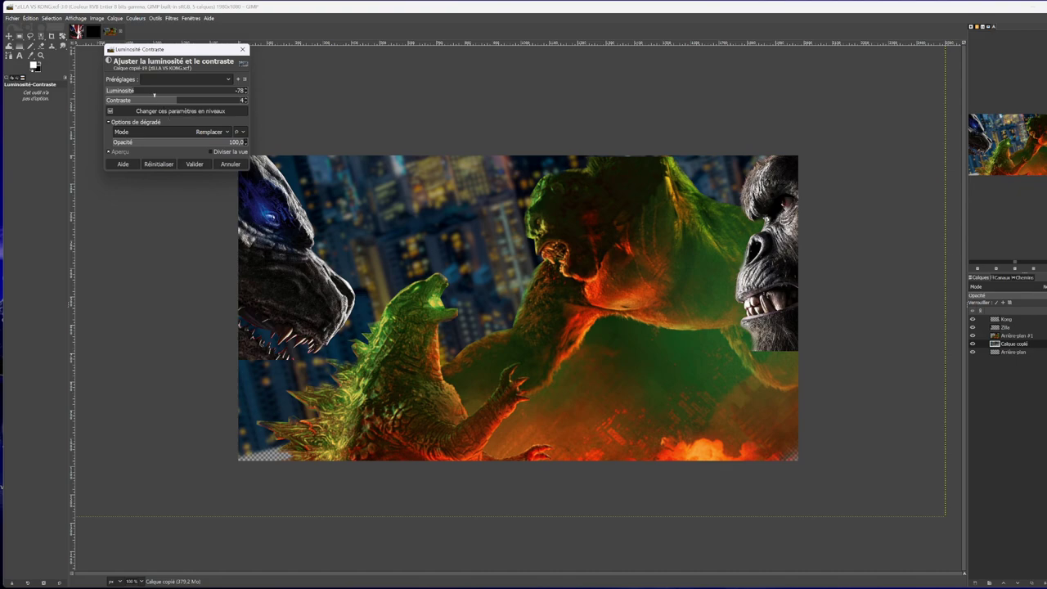
pyautogui.click(194, 163)
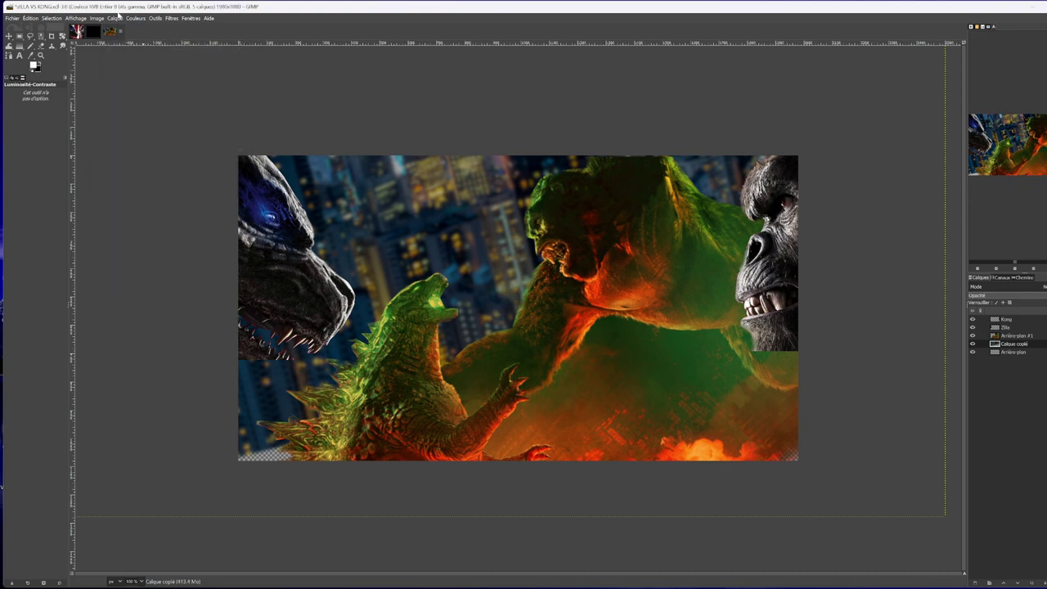
# Apply Shadows-Highlights to the city layer with shadows -53.88, highlights -34.48 and highlights color adjustment 36.64.
pyautogui.click(116, 18)
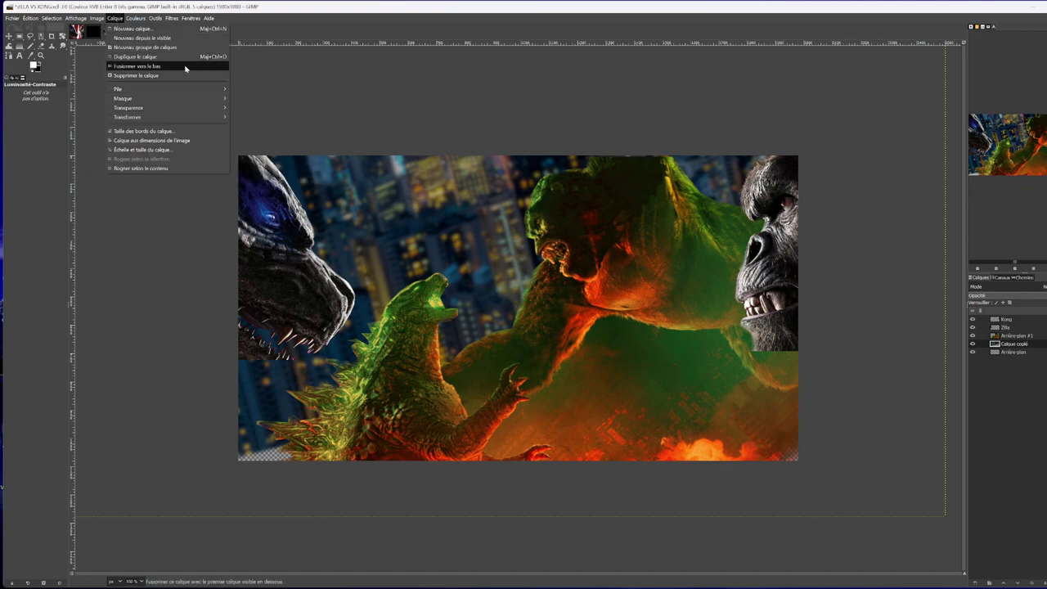
pyautogui.moveTo(135, 18)
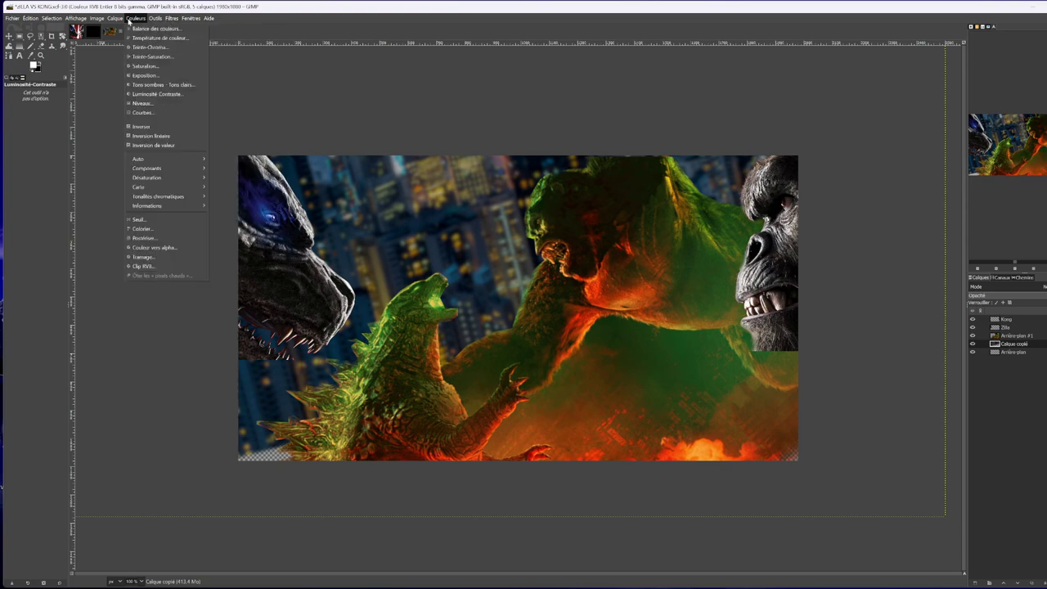
pyautogui.click(176, 85)
pyautogui.moveTo(137, 83)
pyautogui.mouseDown()
pyautogui.moveTo(74, 83)
pyautogui.moveTo(178, 89)
pyautogui.moveTo(121, 89)
pyautogui.mouseUp()
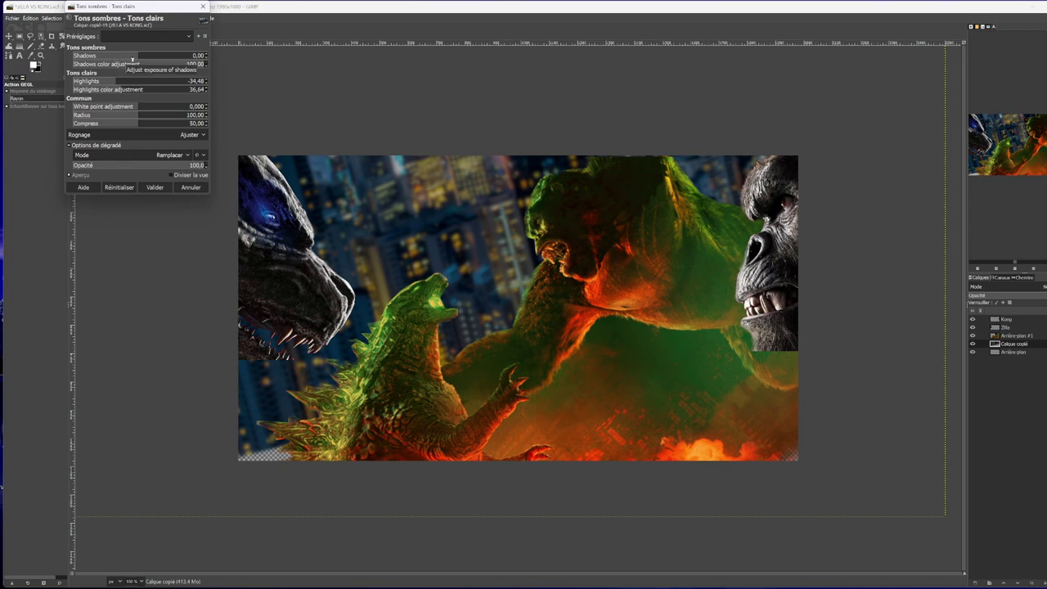
pyautogui.moveTo(114, 55); pyautogui.dragTo(185, 55)
pyautogui.moveTo(85, 56); pyautogui.dragTo(74, 55)
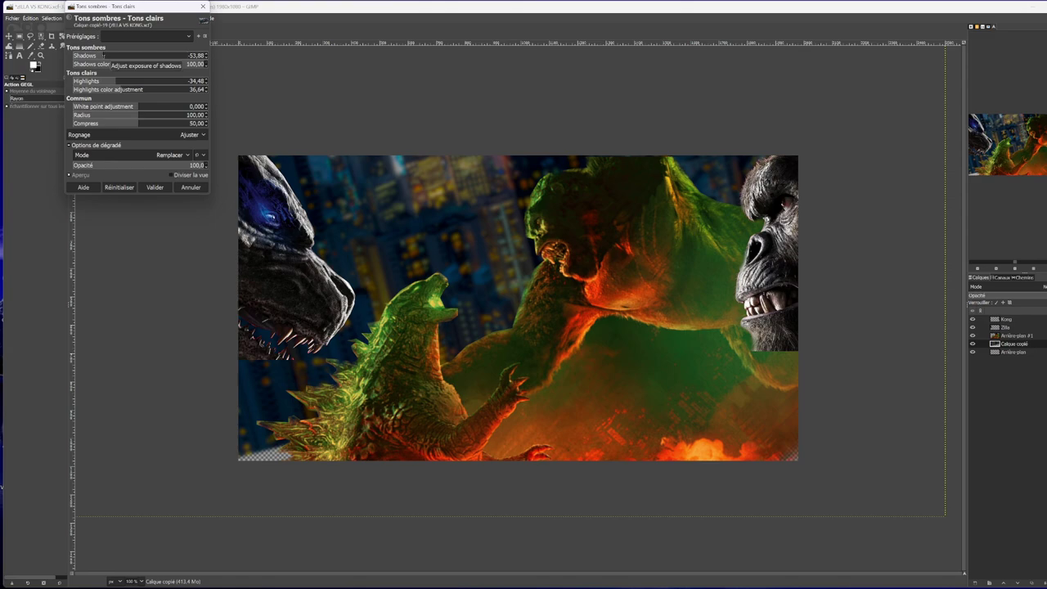
pyautogui.click(155, 187)
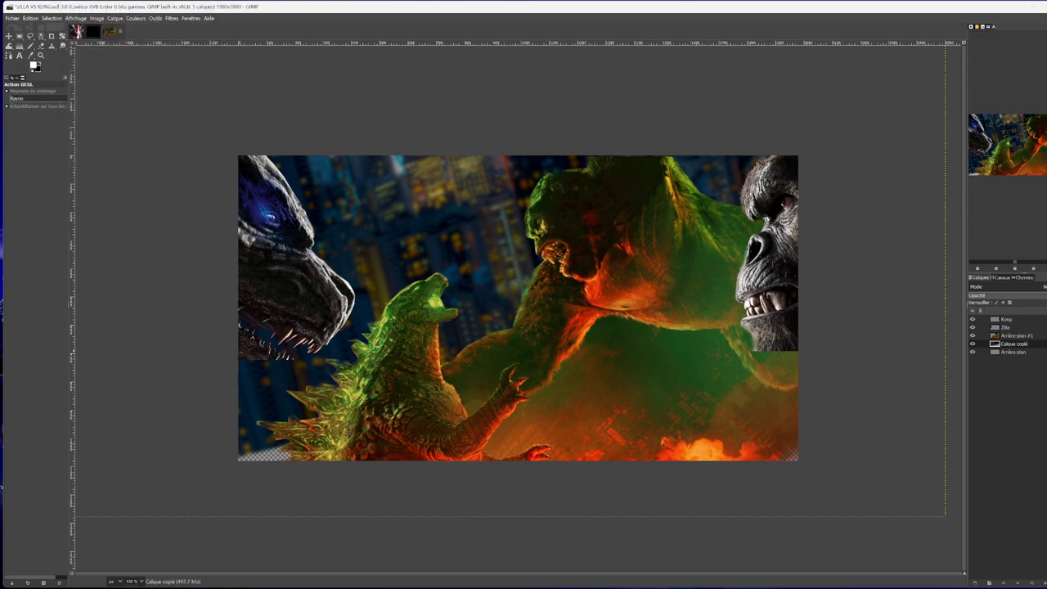
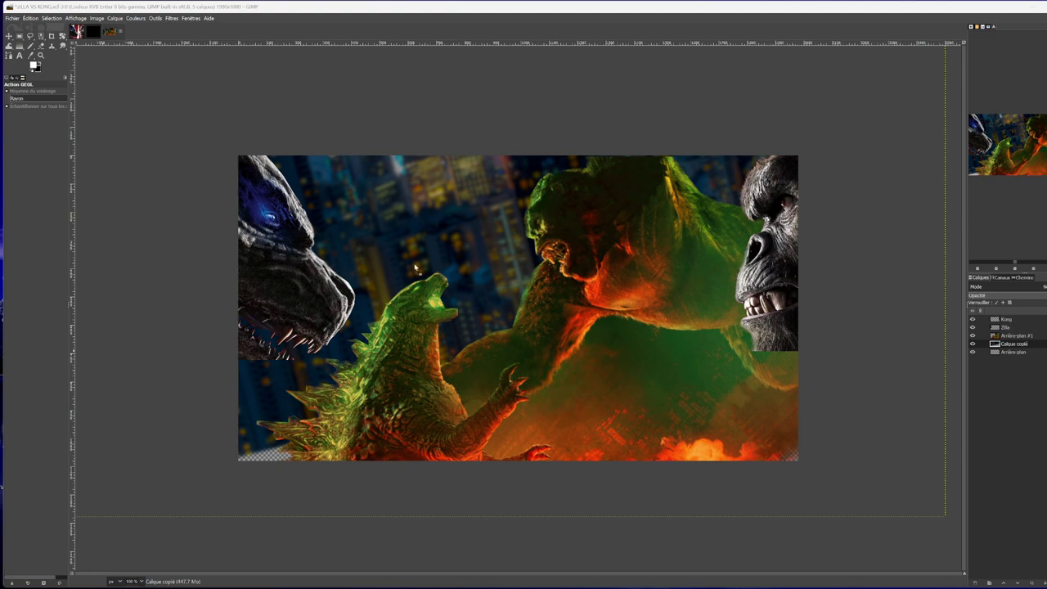
# Add the Godzilla vs. Kong logo image as a layer and rotate it by -25.47 degrees.
pyautogui.click(298, 232)
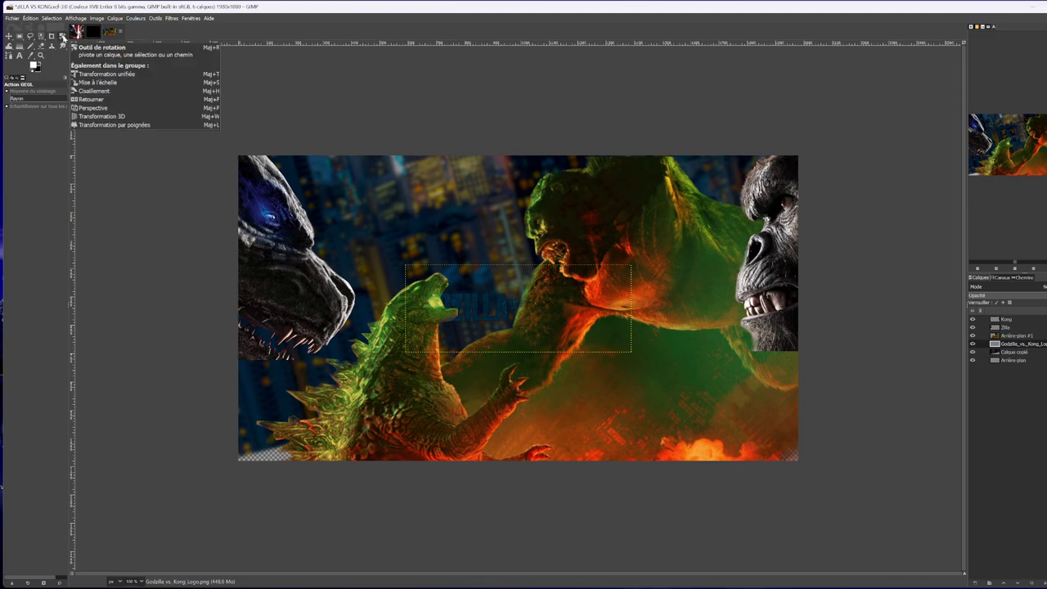
pyautogui.click(63, 36)
pyautogui.moveTo(469, 305); pyautogui.dragTo(480, 329)
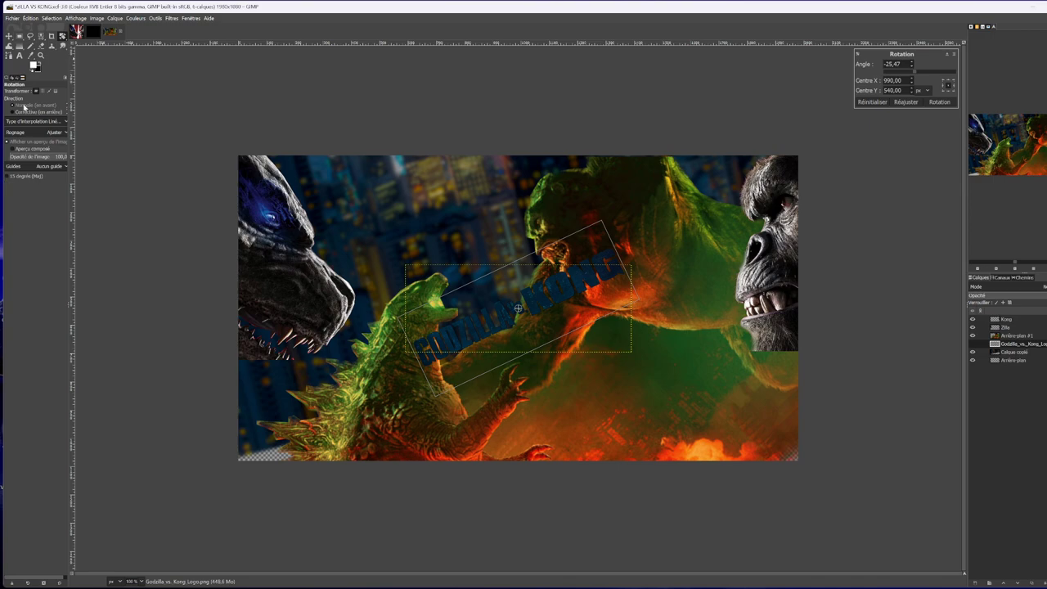
pyautogui.click(9, 36)
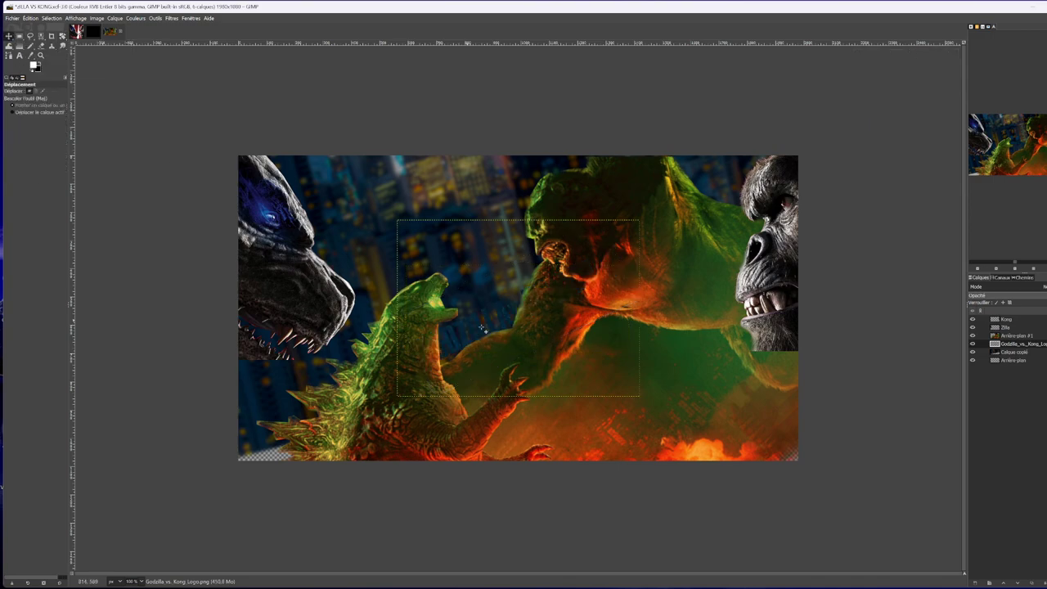
# Reorder the Godzilla vs. Kong logo layer to the top of the layer stack.
pyautogui.moveTo(1043, 346); pyautogui.dragTo(1040, 434)
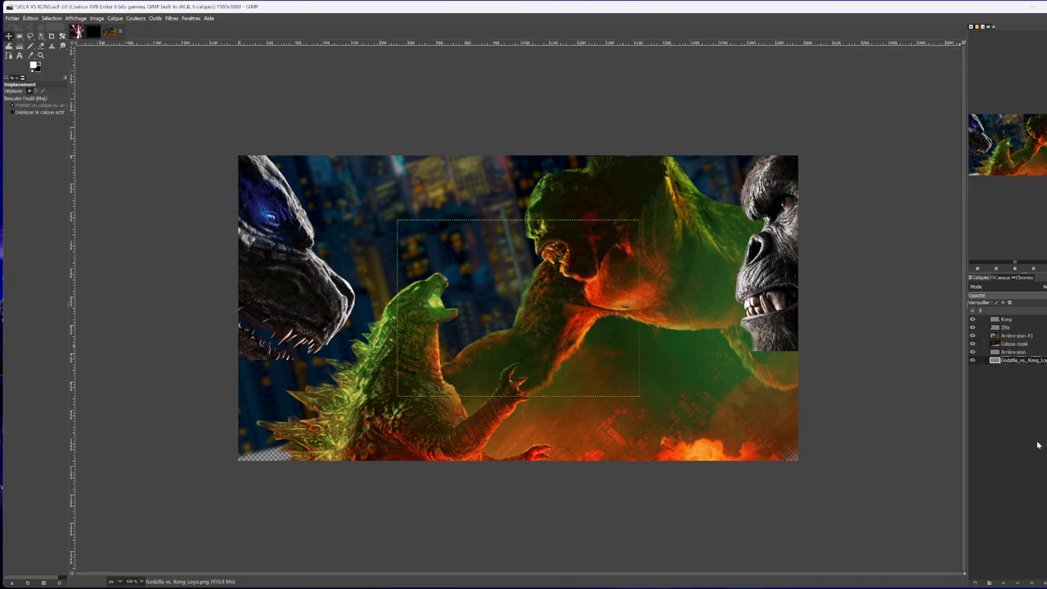
pyautogui.moveTo(1039, 363); pyautogui.dragTo(1019, 314)
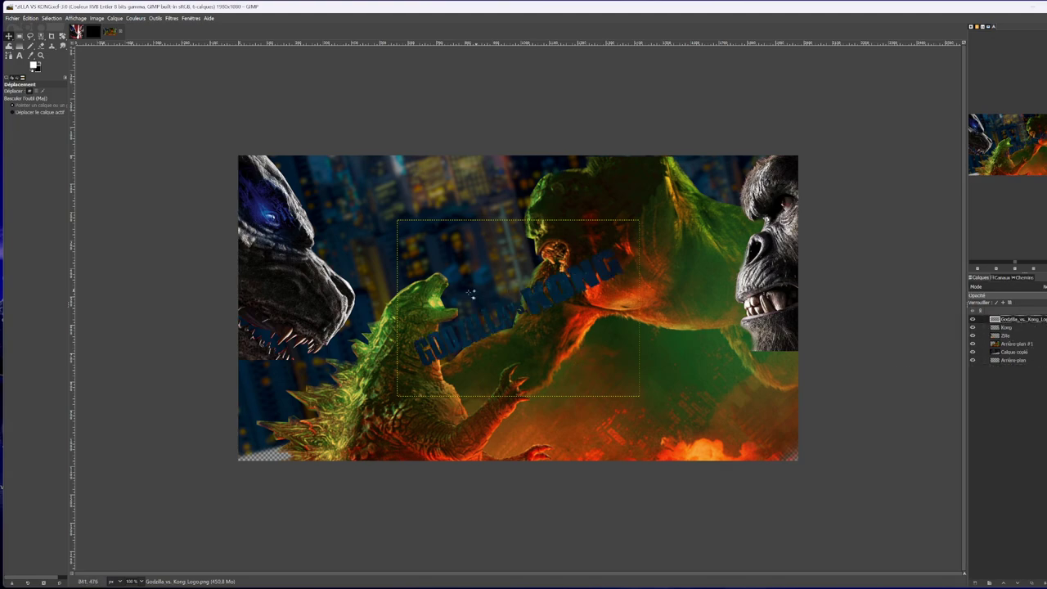
# Recolour the logo orange with Hue-Saturation, using hue -174.6, lightness 65.9 and saturation 94.8.
pyautogui.click(139, 18)
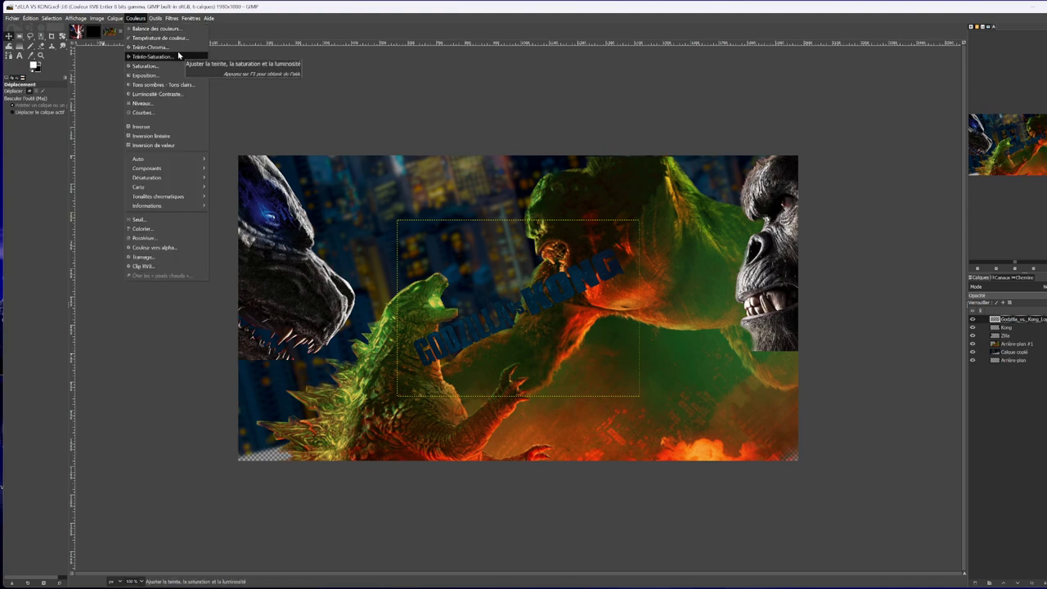
pyautogui.click(183, 57)
pyautogui.moveTo(100, 129); pyautogui.dragTo(69, 129)
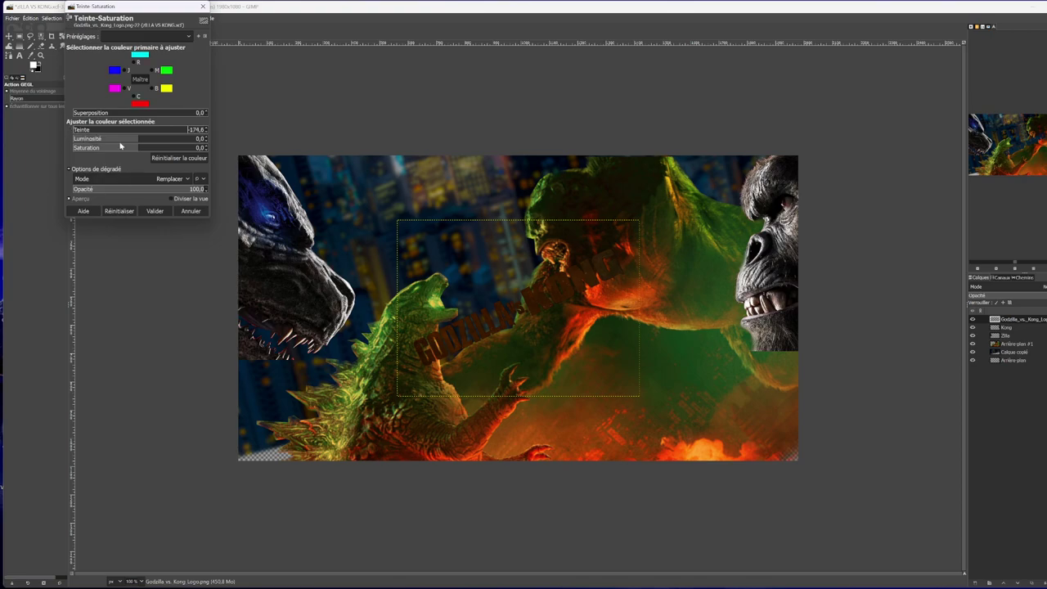
pyautogui.moveTo(133, 140); pyautogui.dragTo(205, 148)
pyautogui.moveTo(144, 138); pyautogui.dragTo(182, 138)
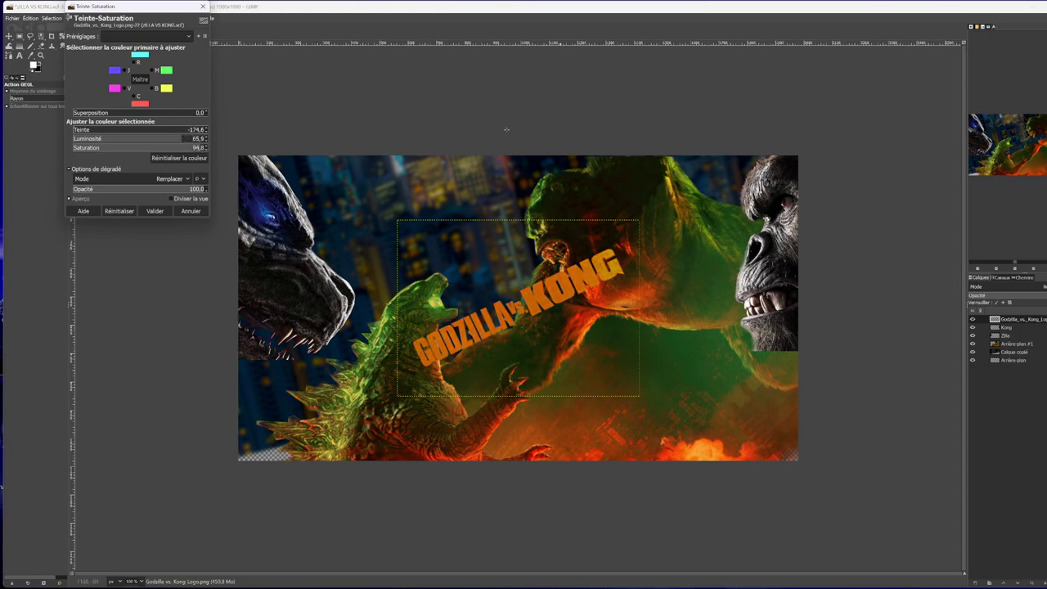
pyautogui.click(154, 211)
# Move the logo onto the fiery area below Kong's body and rotate it by 9.08 degrees.
pyautogui.click(9, 36)
pyautogui.moveTo(536, 304); pyautogui.dragTo(693, 379)
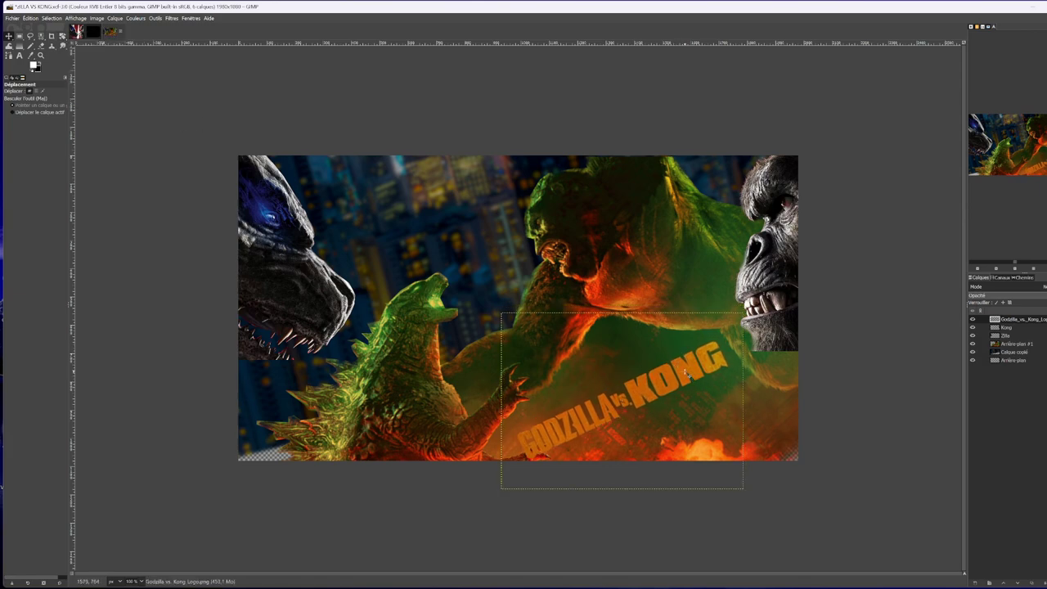
pyautogui.click(62, 36)
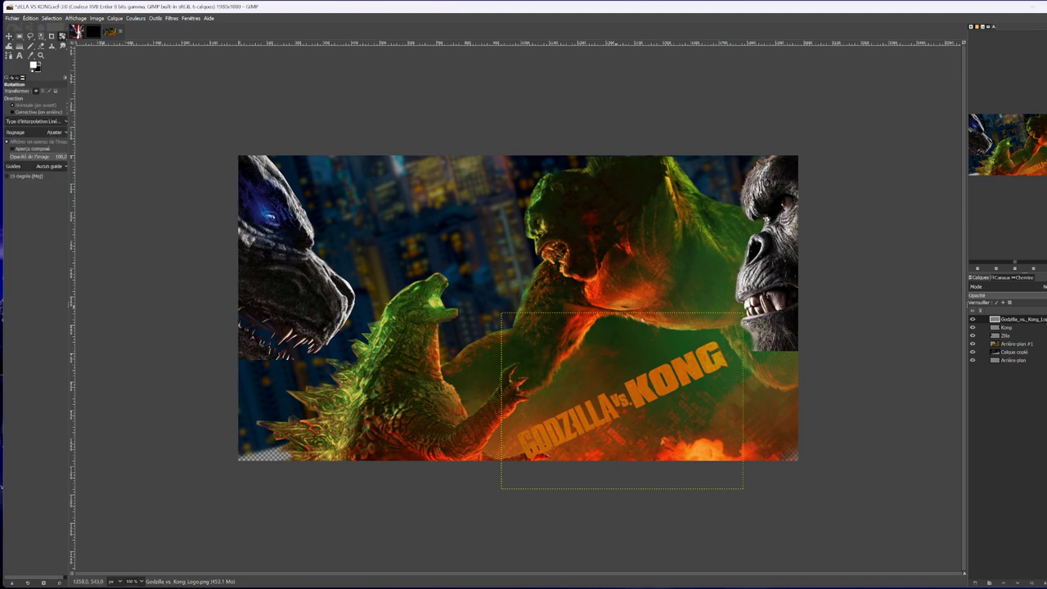
pyautogui.moveTo(687, 368); pyautogui.dragTo(694, 380)
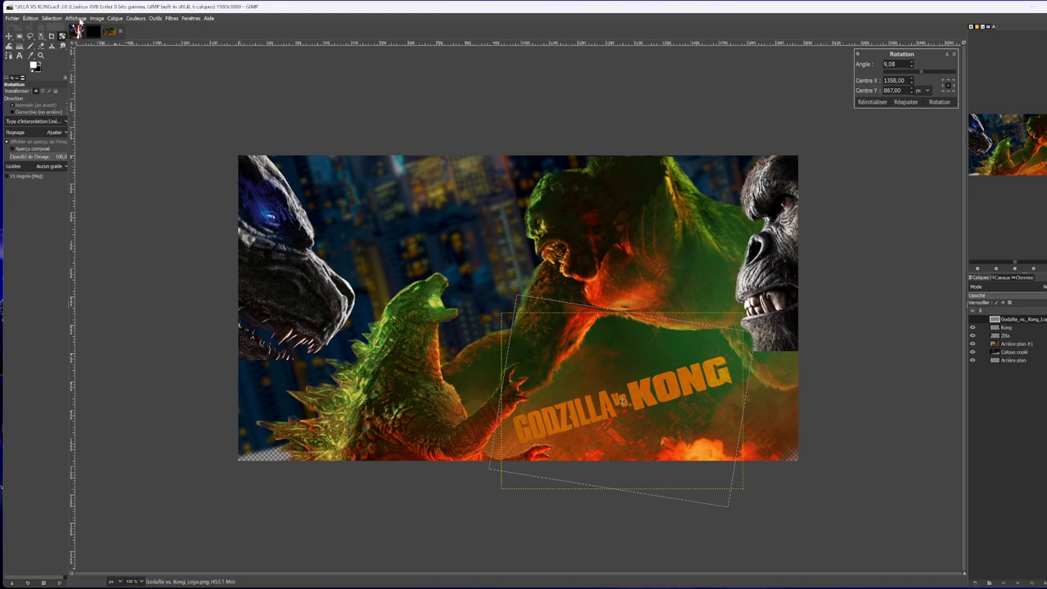
pyautogui.press('Return')
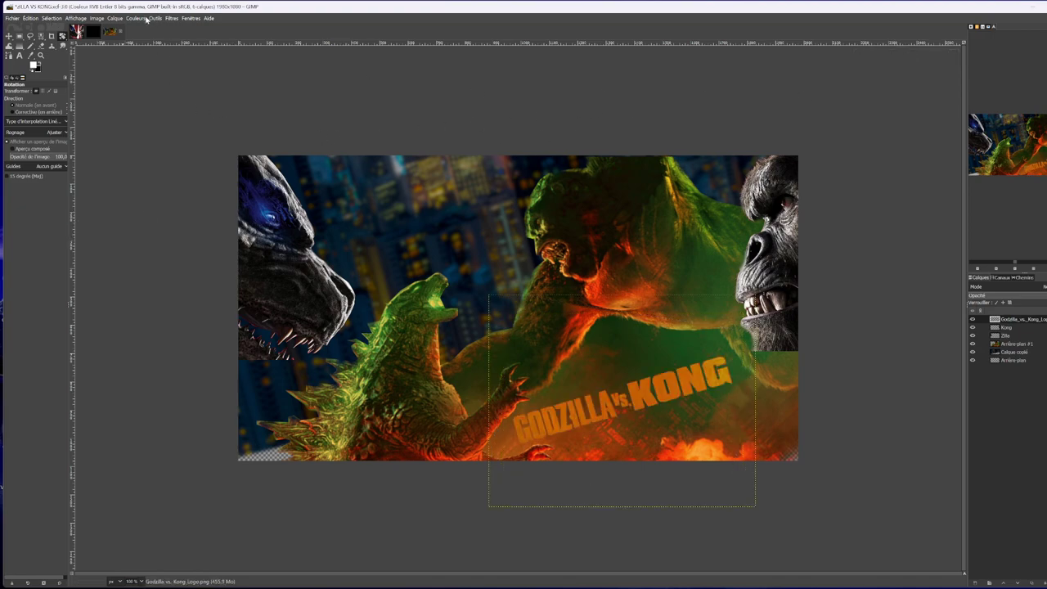
# Increase the saturation of the orange Godzilla vs. Kong logo to a scale of 1.385.
pyautogui.click(137, 18)
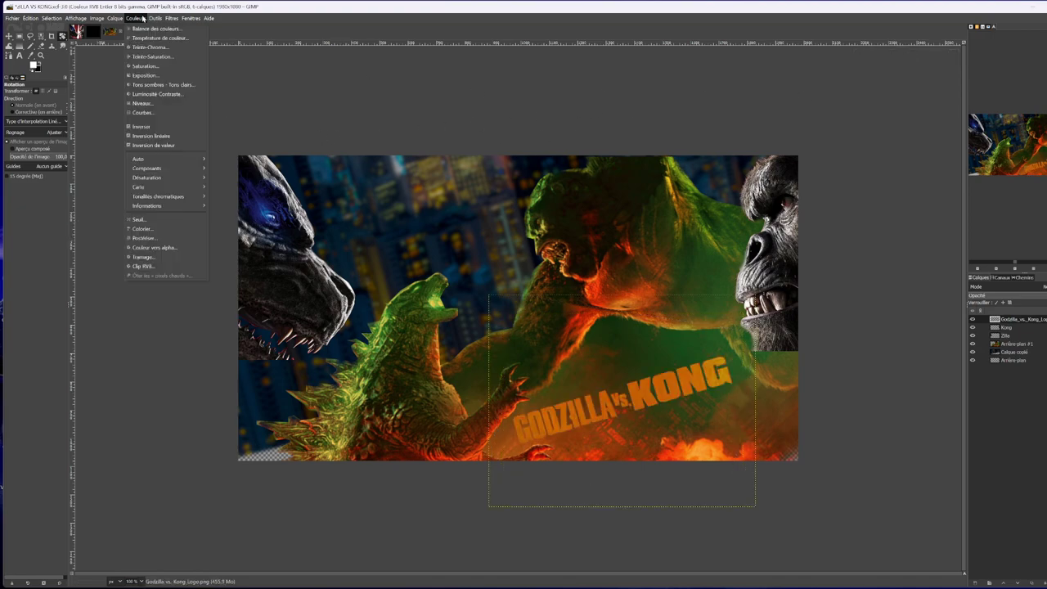
pyautogui.click(159, 69)
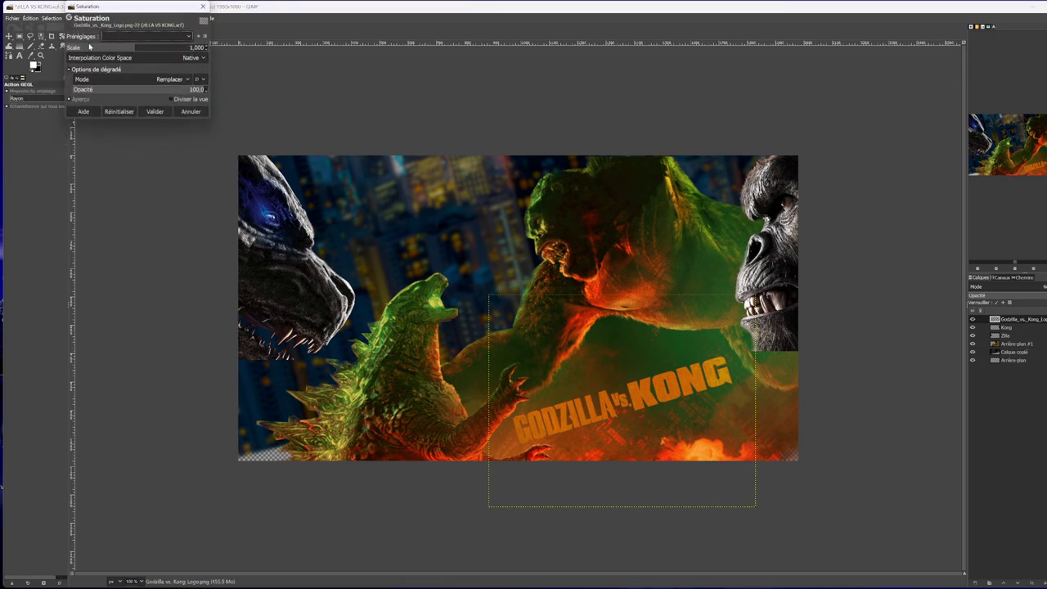
pyautogui.click(108, 49)
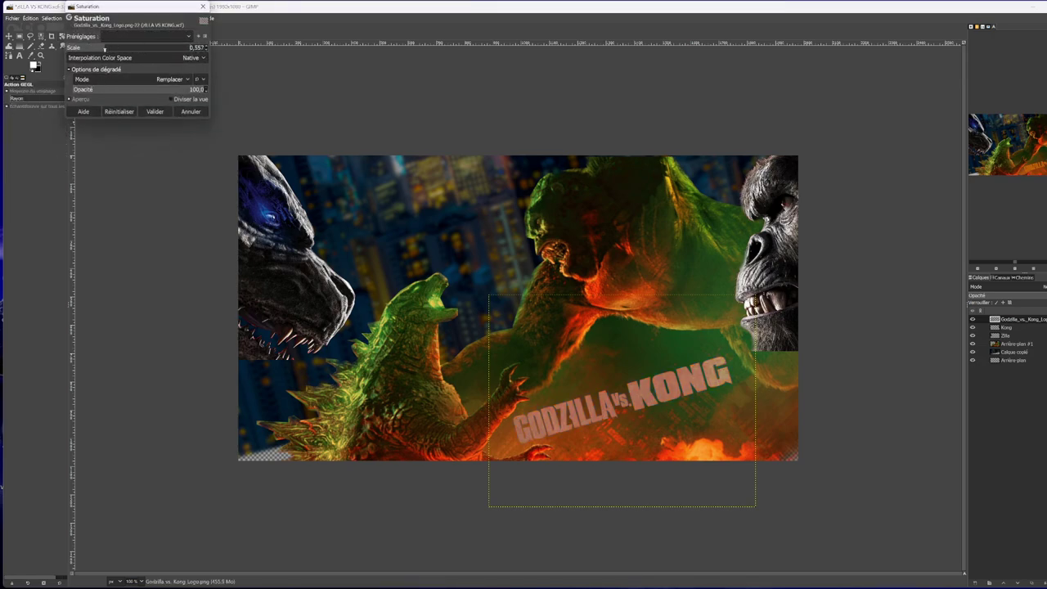
pyautogui.moveTo(108, 48); pyautogui.dragTo(119, 49)
pyautogui.moveTo(123, 48); pyautogui.dragTo(162, 48)
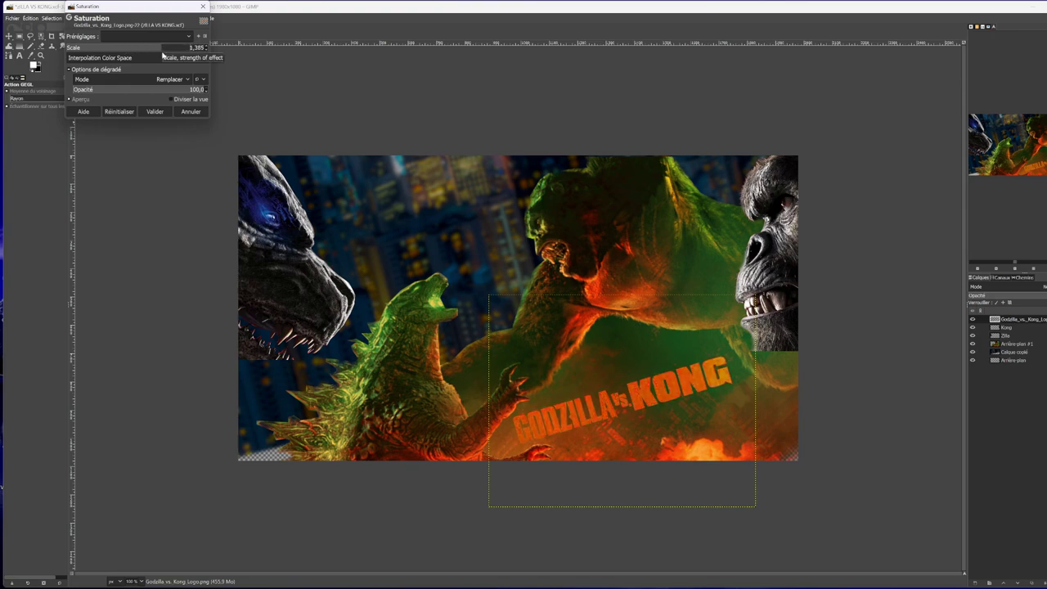
pyautogui.click(155, 111)
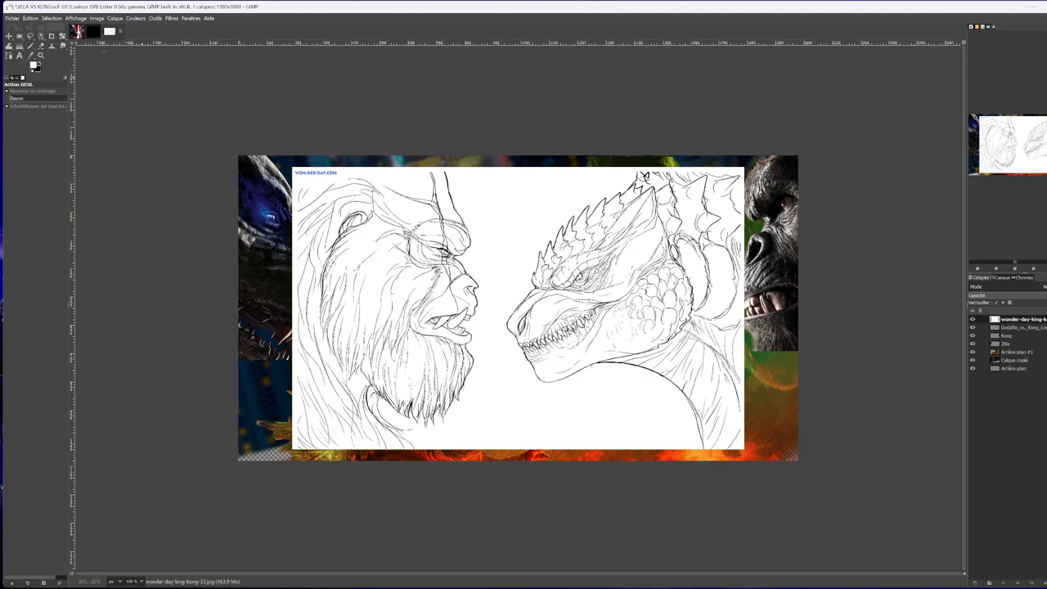
# Add an alpha channel to the Kong and Godzilla line-drawing layer and delete its white background with a by-colour selection.
pyautogui.click(51, 18)
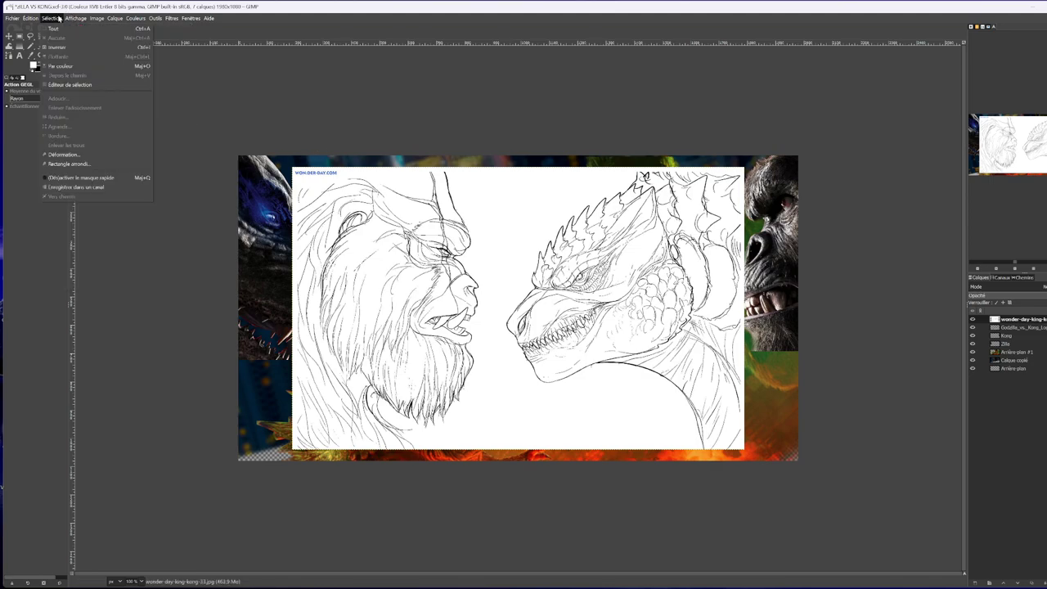
pyautogui.click(69, 67)
pyautogui.click(529, 224)
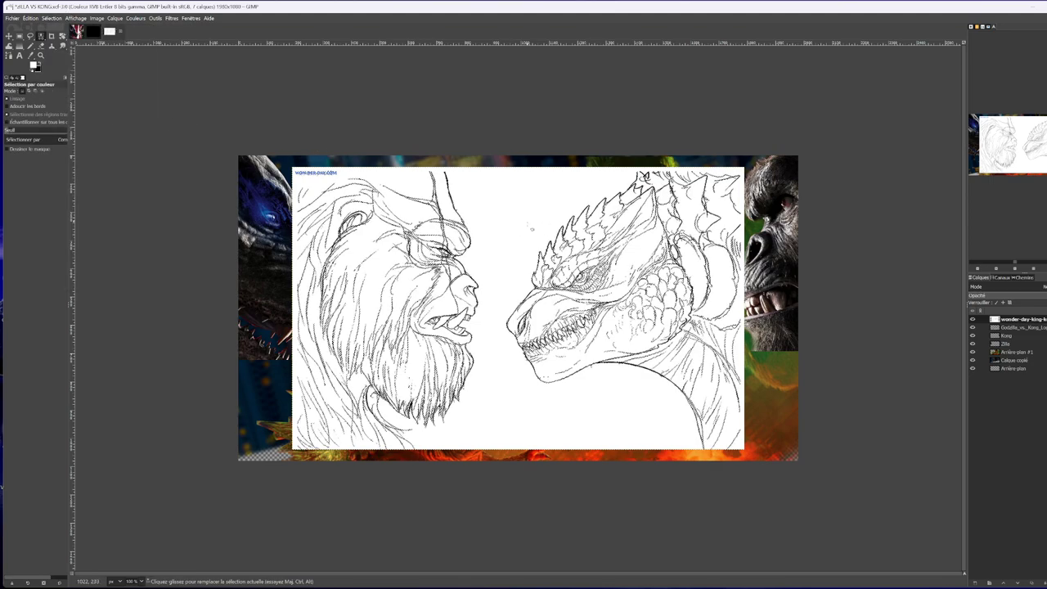
pyautogui.press('Delete')
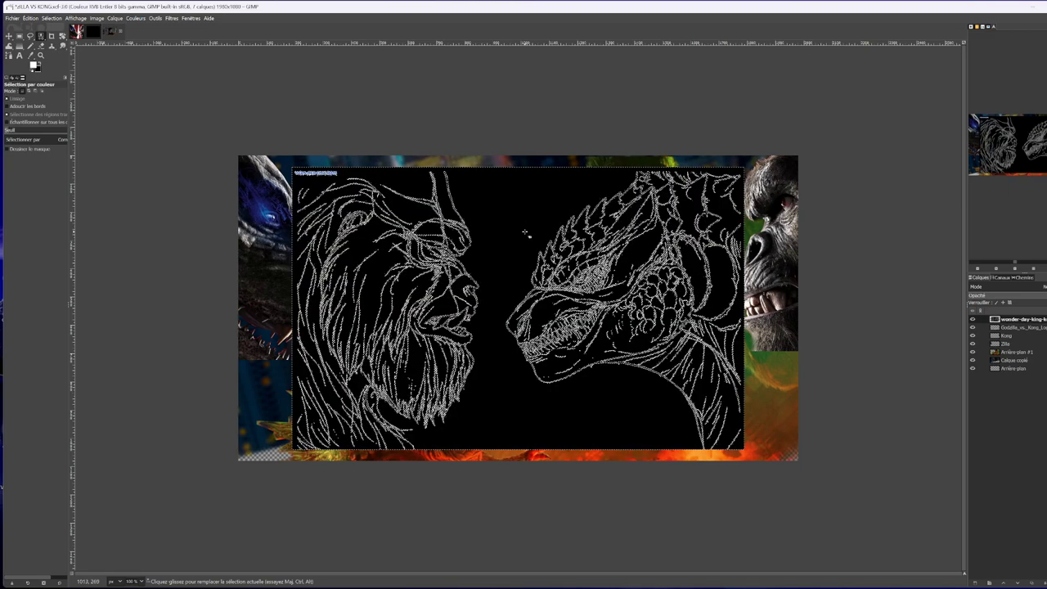
pyautogui.click(138, 18)
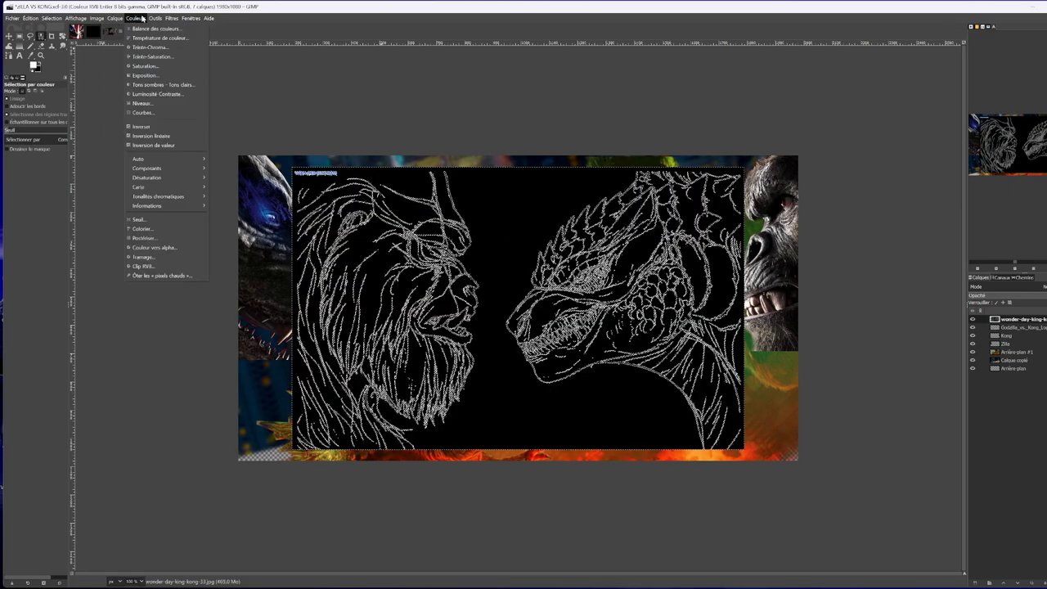
pyautogui.moveTo(115, 21)
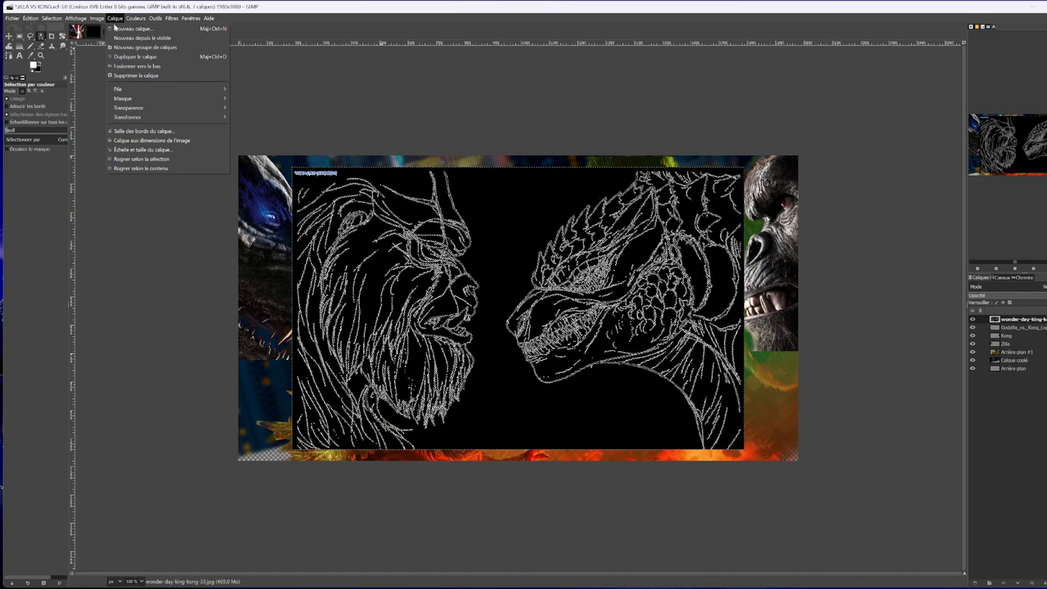
pyautogui.moveTo(135, 107)
pyautogui.click(245, 111)
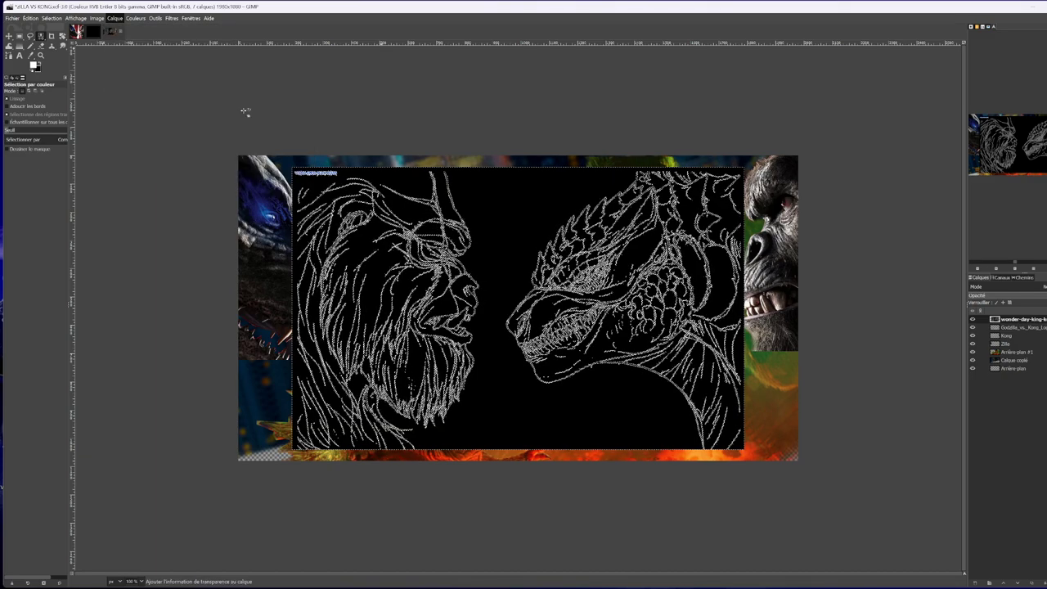
pyautogui.press('Delete')
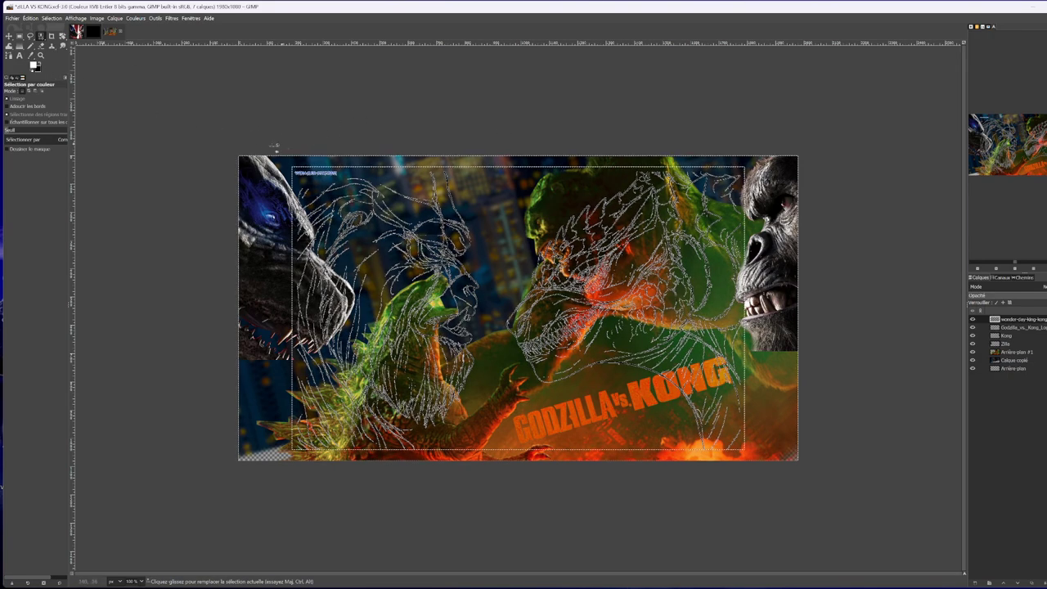
# Clear the line drawing's corner watermark with a rectangular selection, and scale the drawing to 612 × 382 px over the upper city background.
pyautogui.press('r')
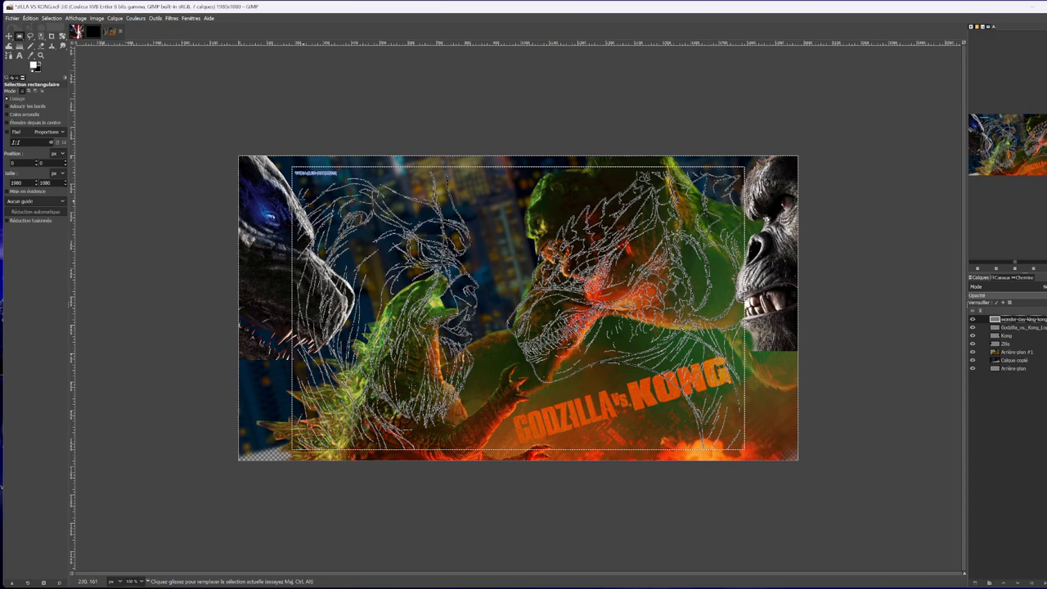
pyautogui.moveTo(283, 160); pyautogui.dragTo(346, 181)
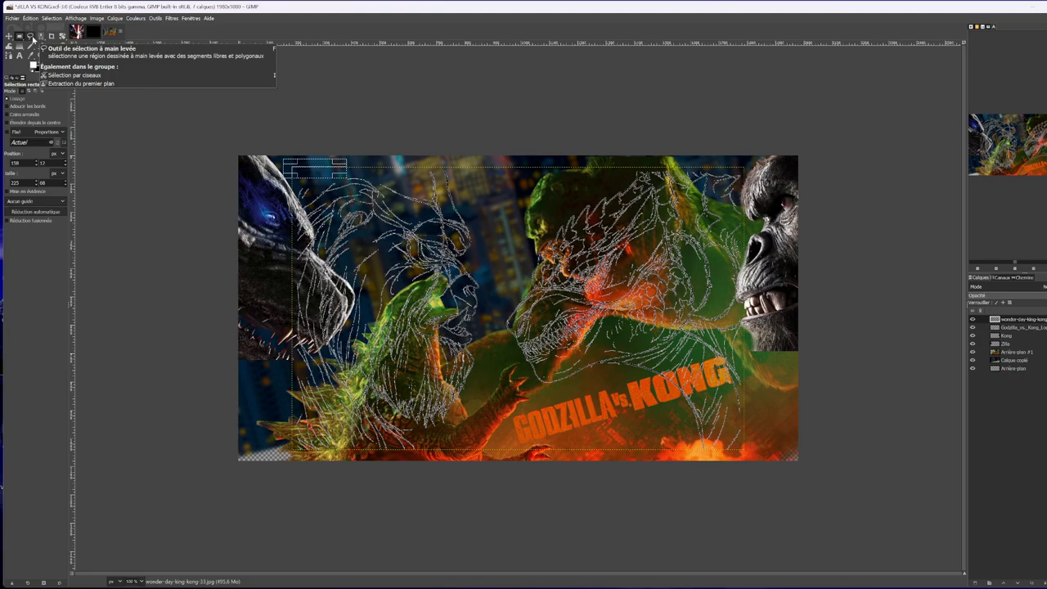
pyautogui.click(63, 37)
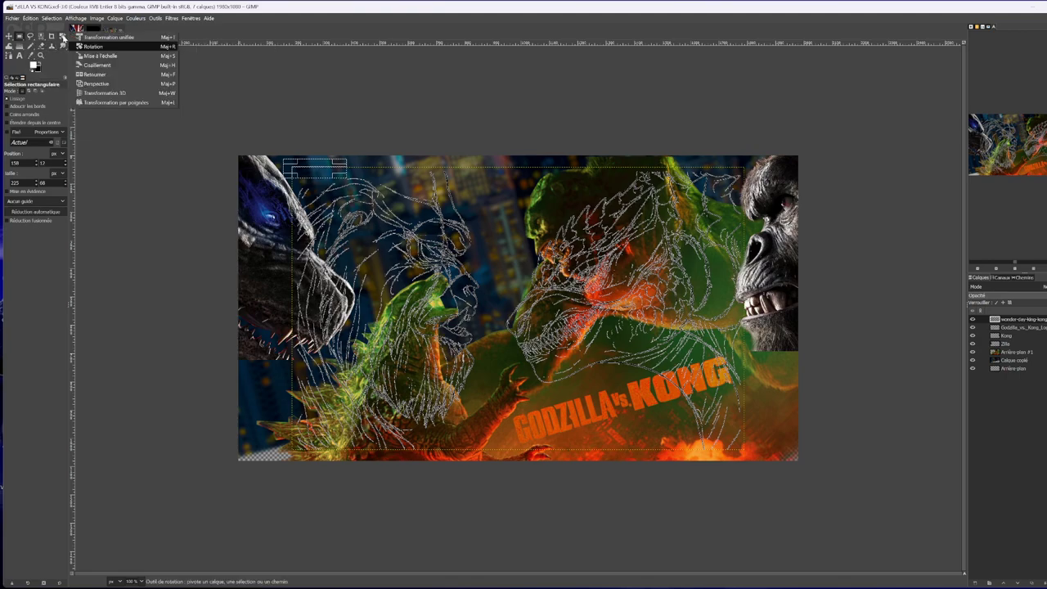
pyautogui.click(100, 55)
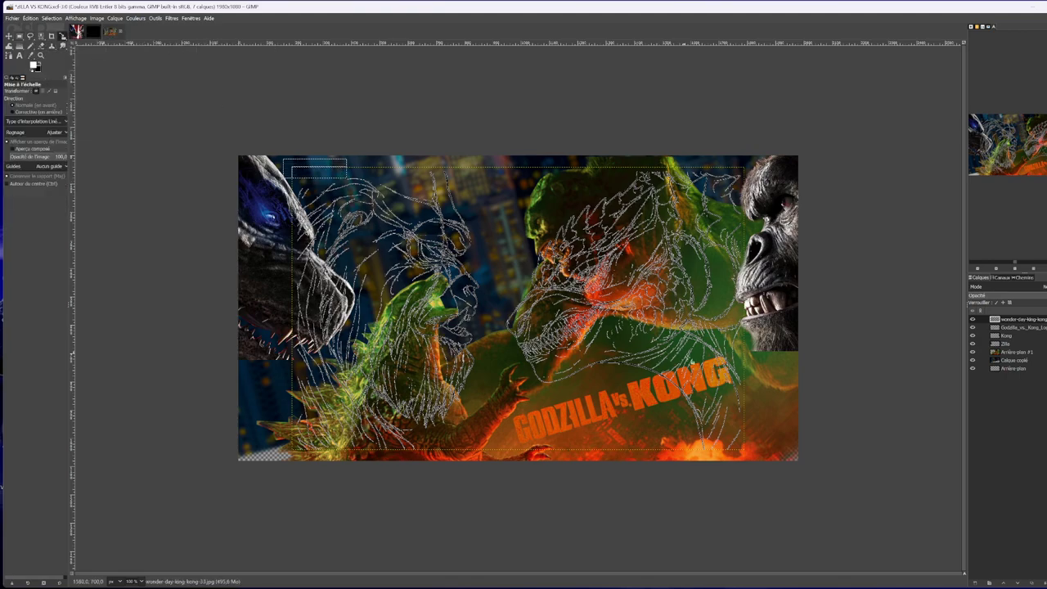
pyautogui.click(731, 415)
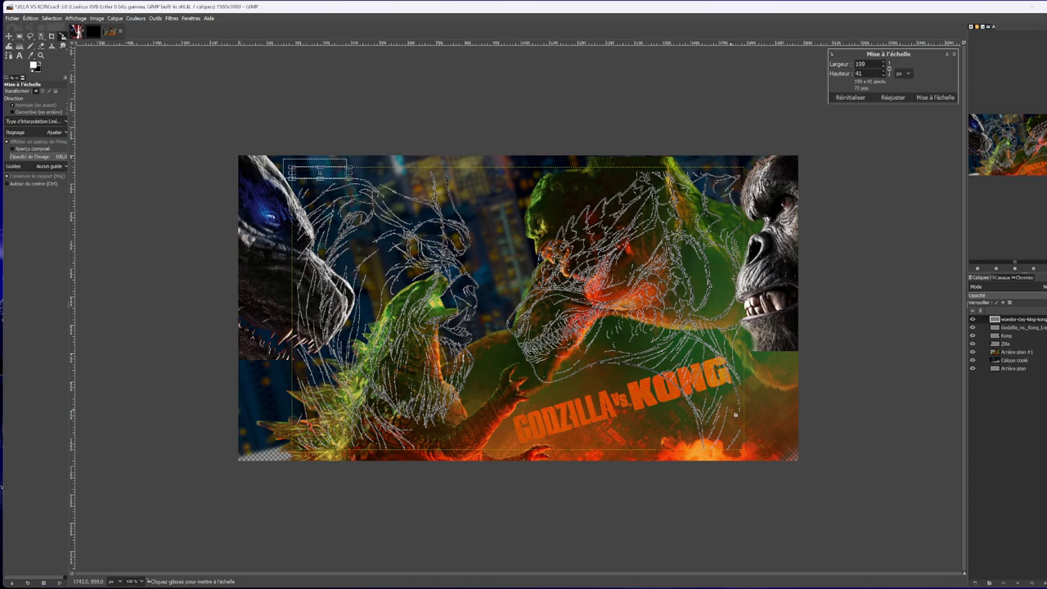
pyautogui.moveTo(735, 414); pyautogui.dragTo(439, 215)
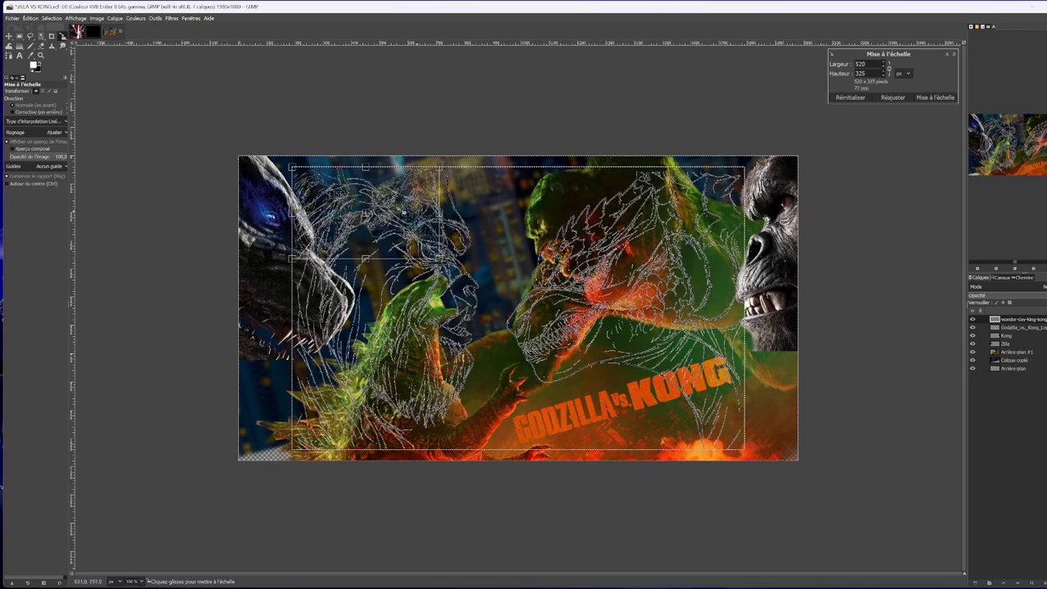
pyautogui.moveTo(367, 209); pyautogui.dragTo(417, 212)
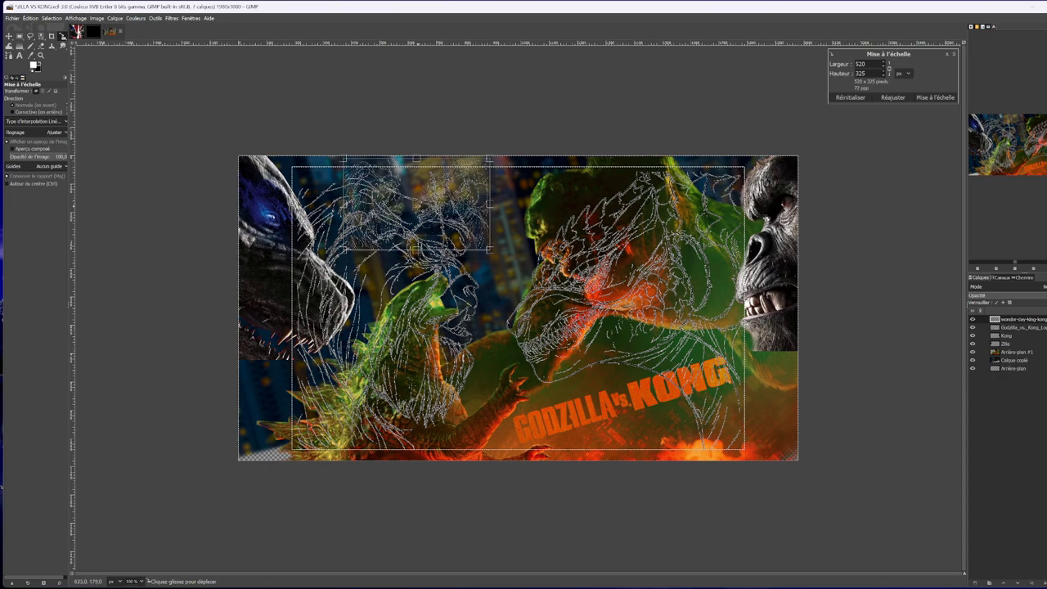
pyautogui.moveTo(494, 258); pyautogui.dragTo(504, 261)
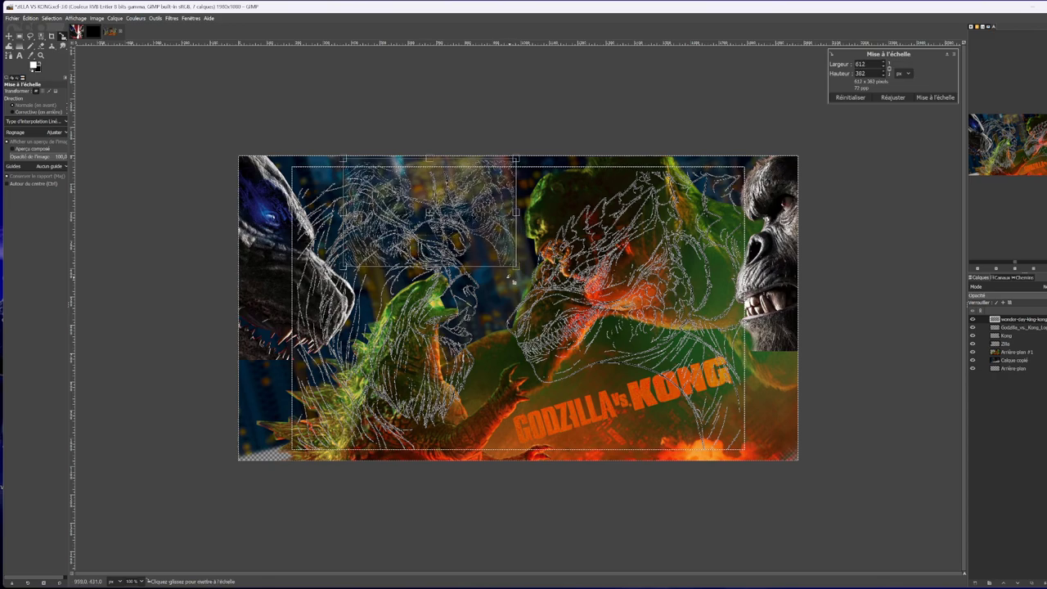
pyautogui.click(935, 97)
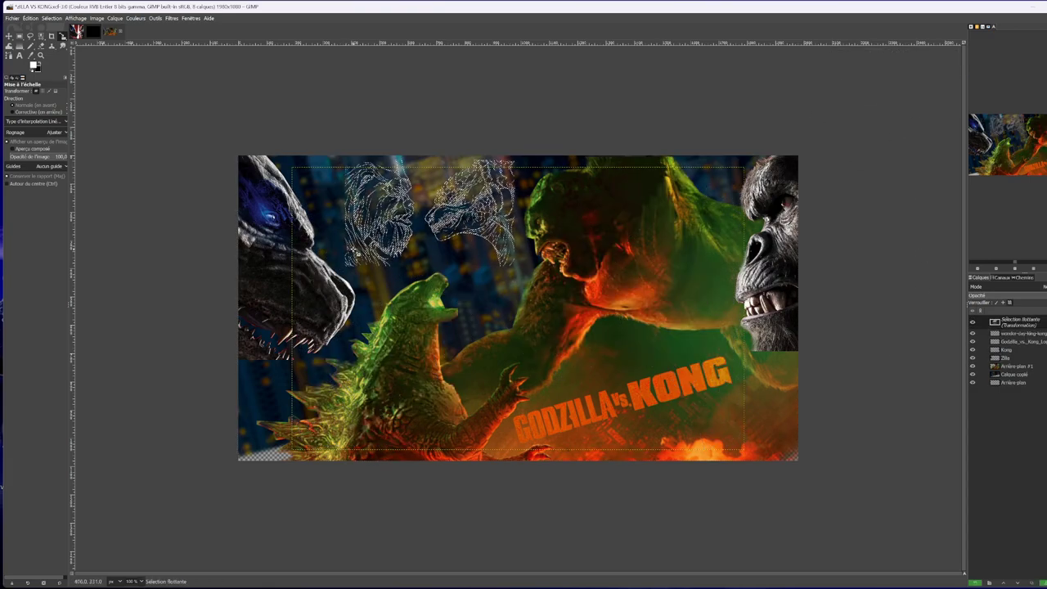
# Adjust the floating line drawing with Hue-Chroma at hue 16.23 and turn the floating selection into a new layer.
pyautogui.click(135, 19)
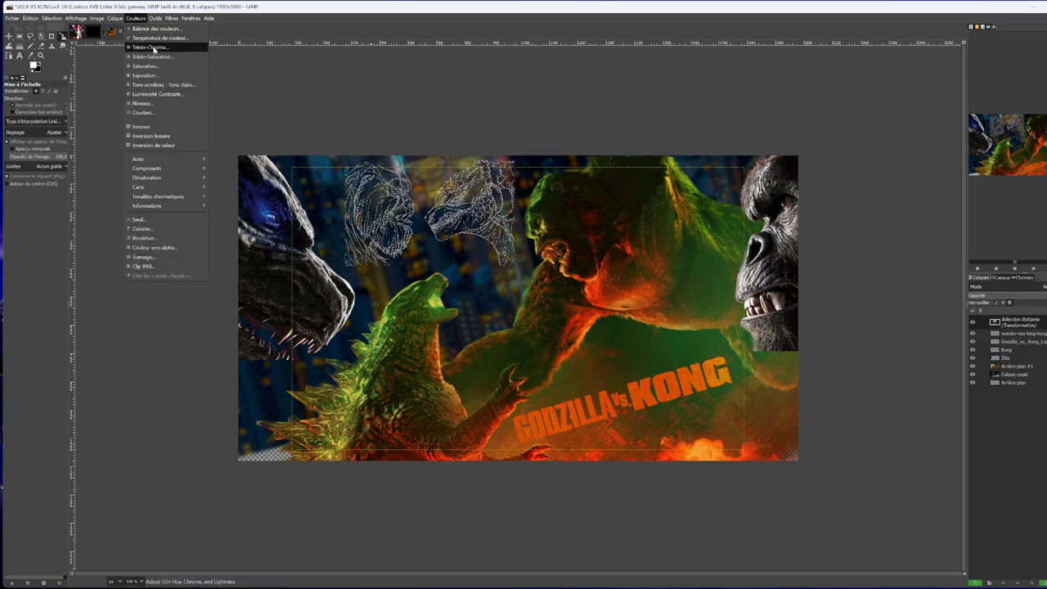
pyautogui.click(149, 47)
pyautogui.moveTo(125, 56); pyautogui.dragTo(141, 55)
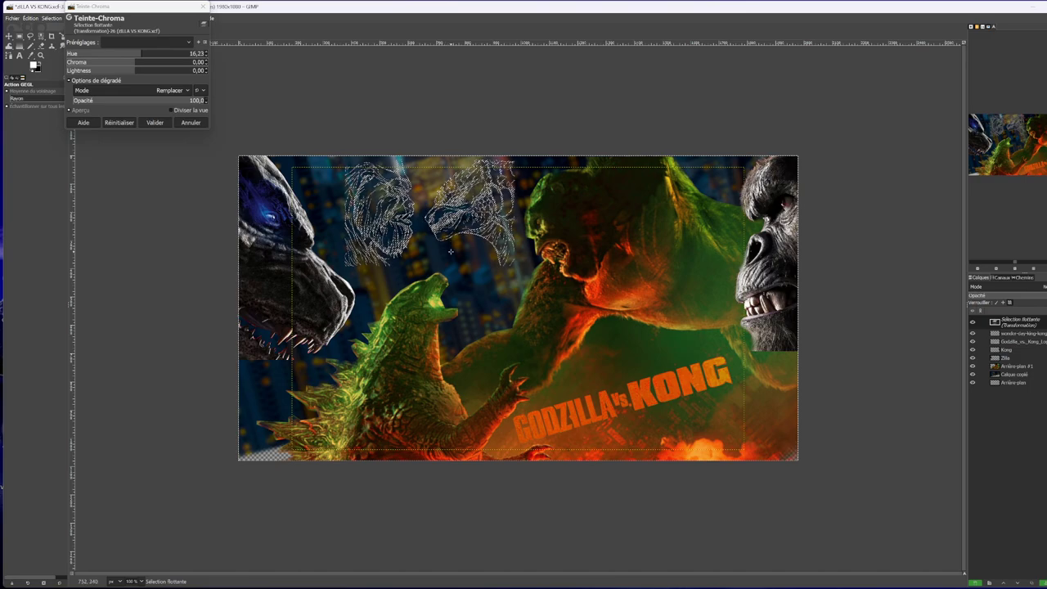
pyautogui.rightClick(1009, 323)
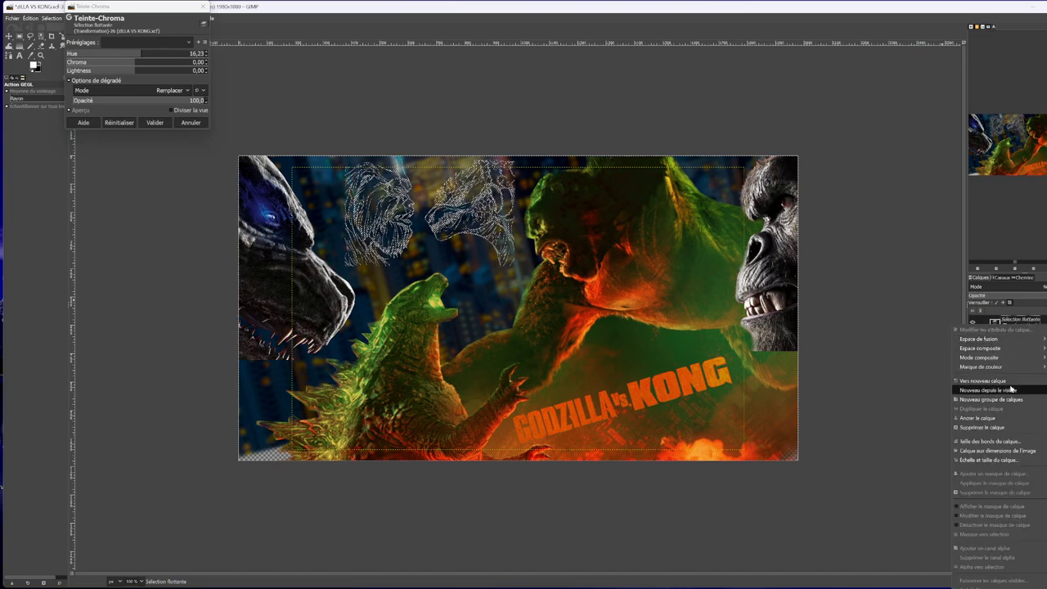
pyautogui.click(1009, 382)
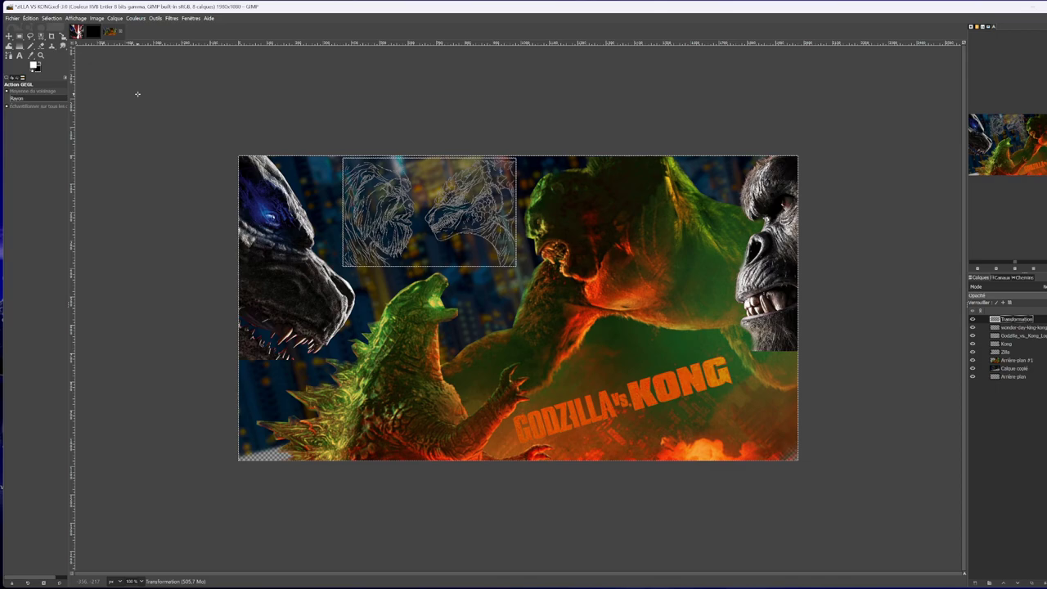
# Rotate the scaled line drawing by -58.82 degrees and anchor it to its layer.
pyautogui.click(82, 43)
pyautogui.moveTo(391, 200); pyautogui.dragTo(405, 226)
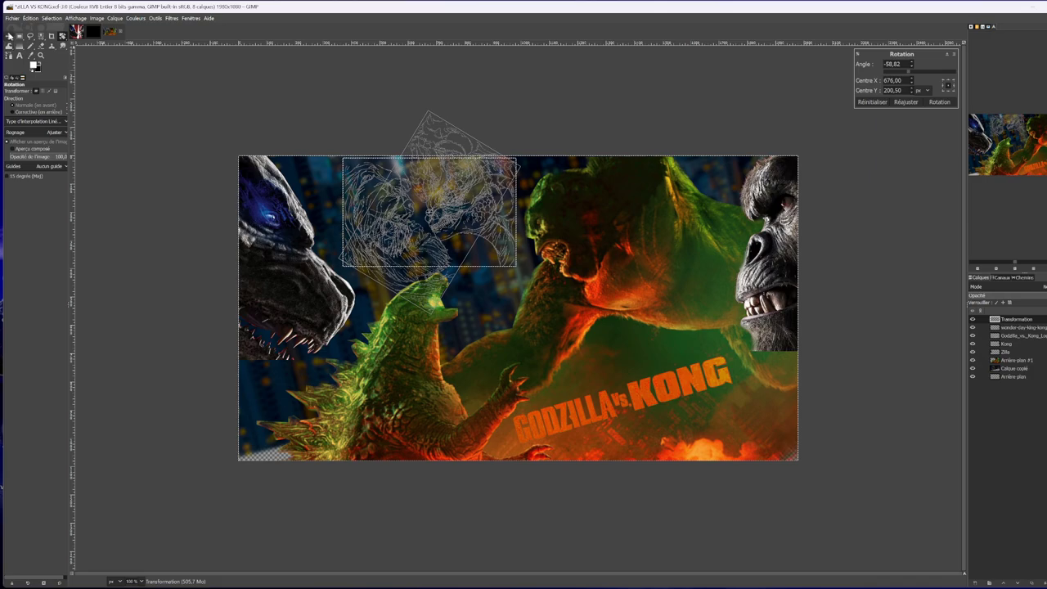
pyautogui.click(939, 102)
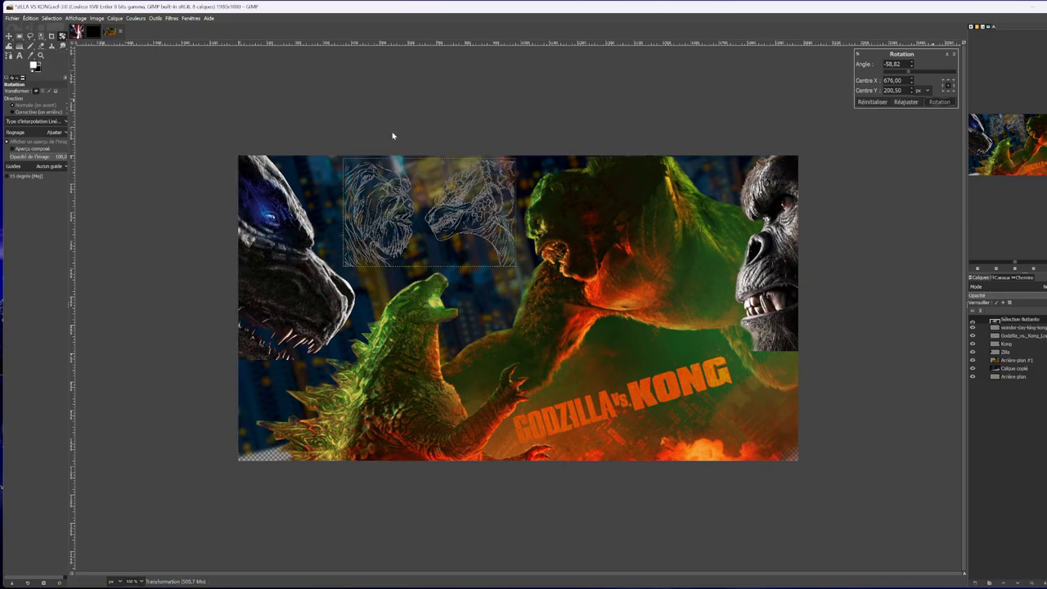
pyautogui.press('m')
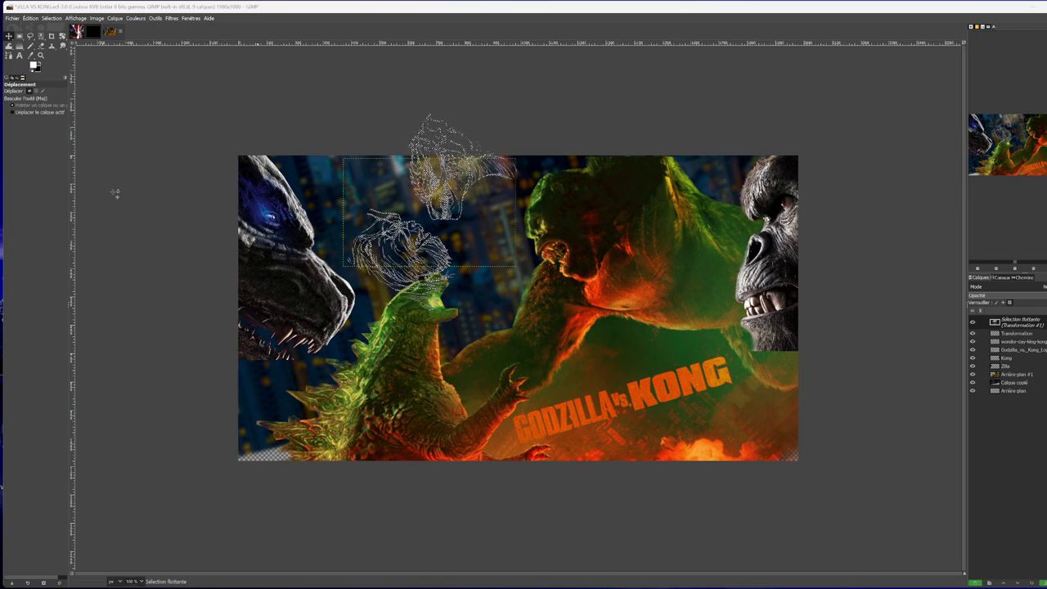
pyautogui.click(613, 270)
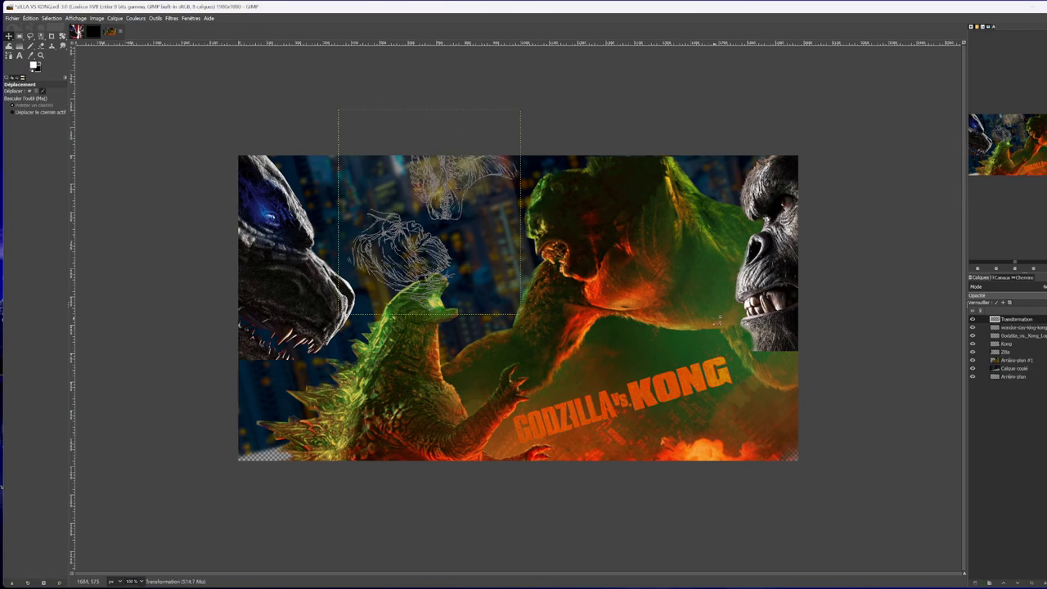
# Reposition the blurred city background layer behind the monsters.
pyautogui.click(568, 243)
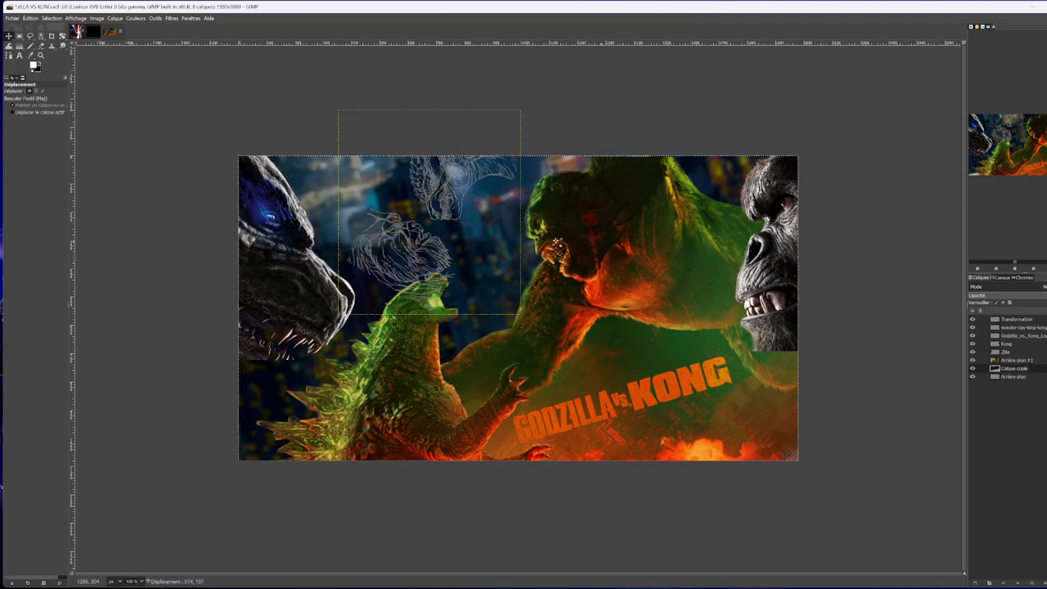
pyautogui.moveTo(476, 243); pyautogui.dragTo(415, 288)
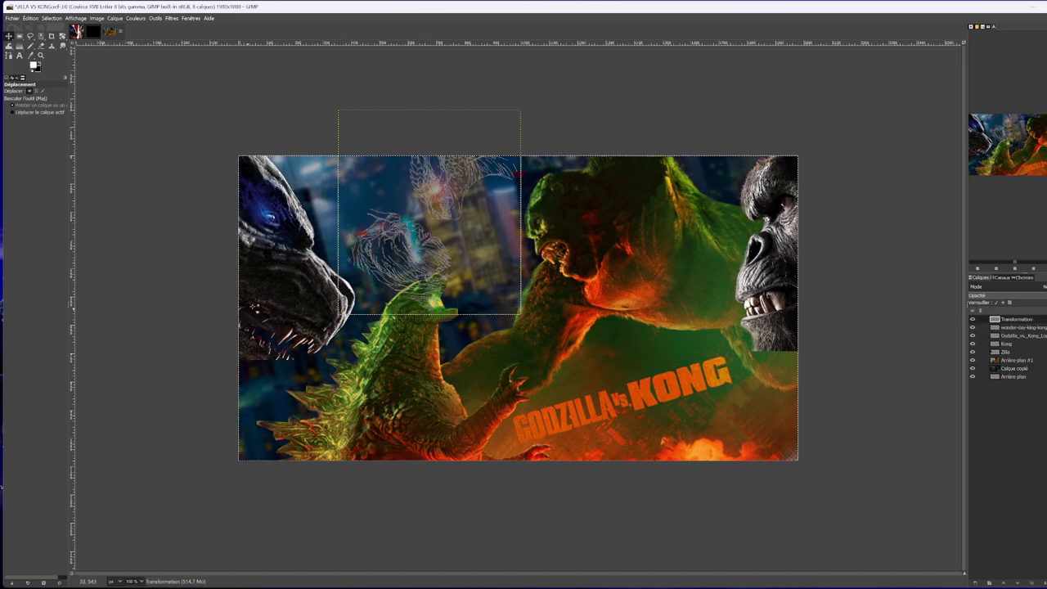
pyautogui.click(975, 318)
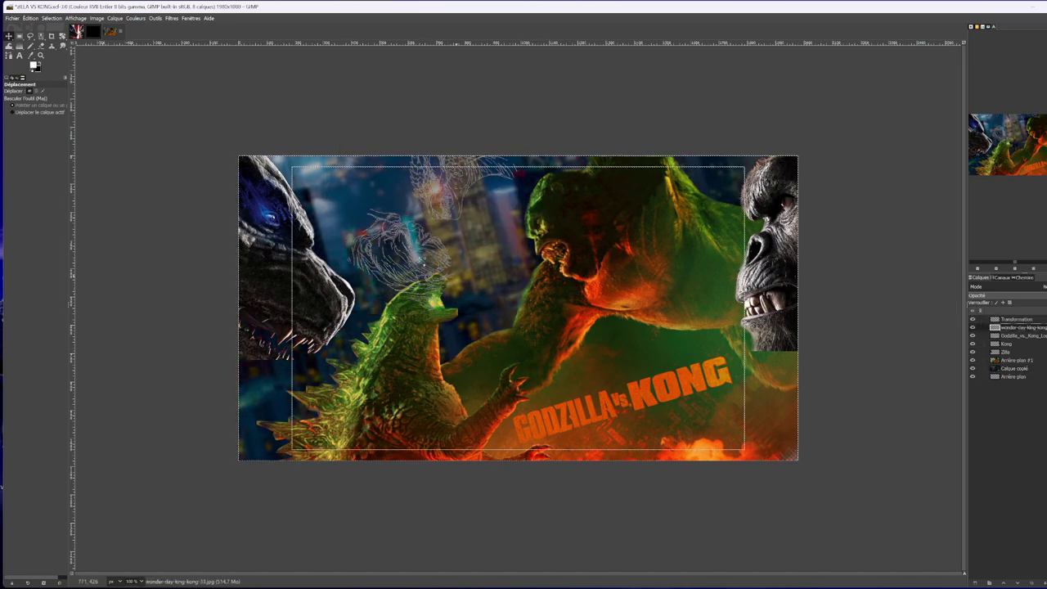
pyautogui.moveTo(460, 208); pyautogui.dragTo(378, 152)
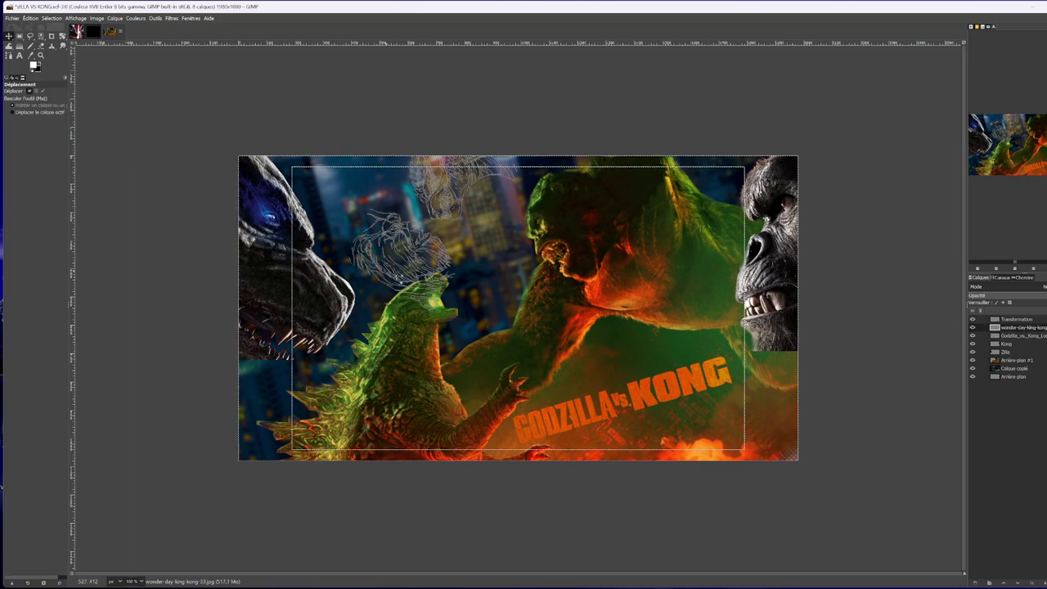
# Try another shift of the copied city background layer, undo it, and make the rotated line-drawing layer active.
pyautogui.click(1019, 338)
pyautogui.click(1027, 320)
pyautogui.click(1014, 368)
pyautogui.moveTo(455, 193); pyautogui.dragTo(462, 212)
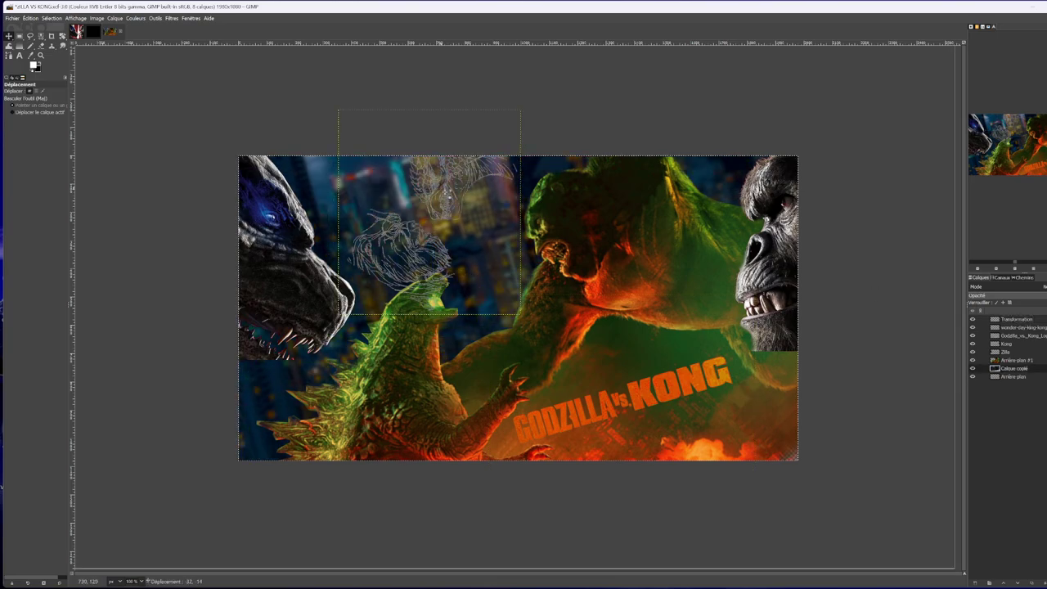
pyautogui.hotkey('ctrl', 'z')
pyautogui.click(978, 330)
pyautogui.click(978, 318)
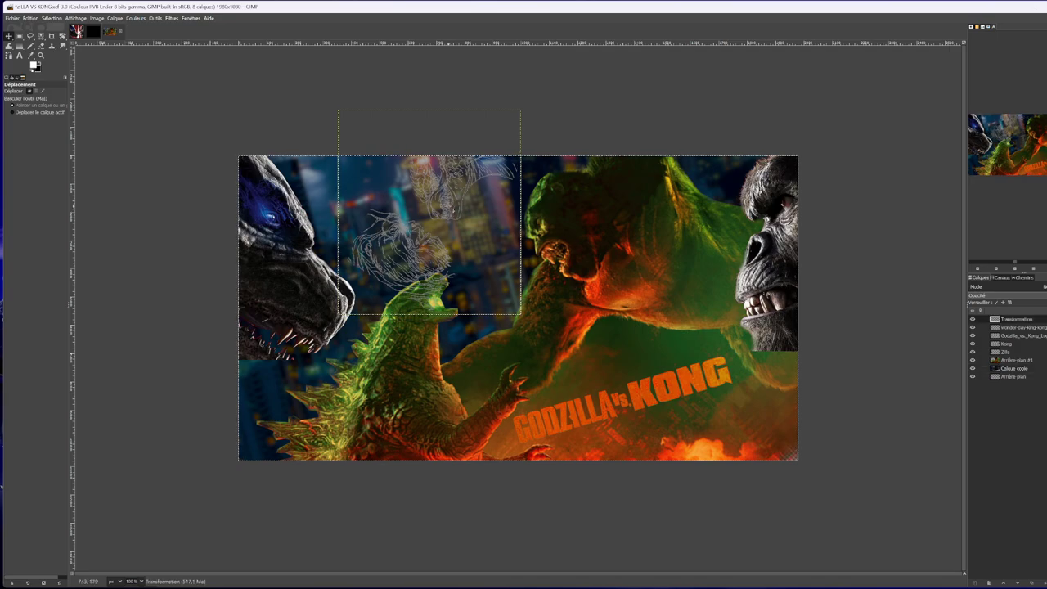
# Move the line-drawing layer over the large Kong's shoulder and scale it down to 376 × 421 px.
pyautogui.moveTo(448, 206)
pyautogui.mouseDown()
pyautogui.moveTo(499, 237)
pyautogui.moveTo(667, 284)
pyautogui.moveTo(669, 254)
pyautogui.mouseUp()
pyautogui.click(63, 36)
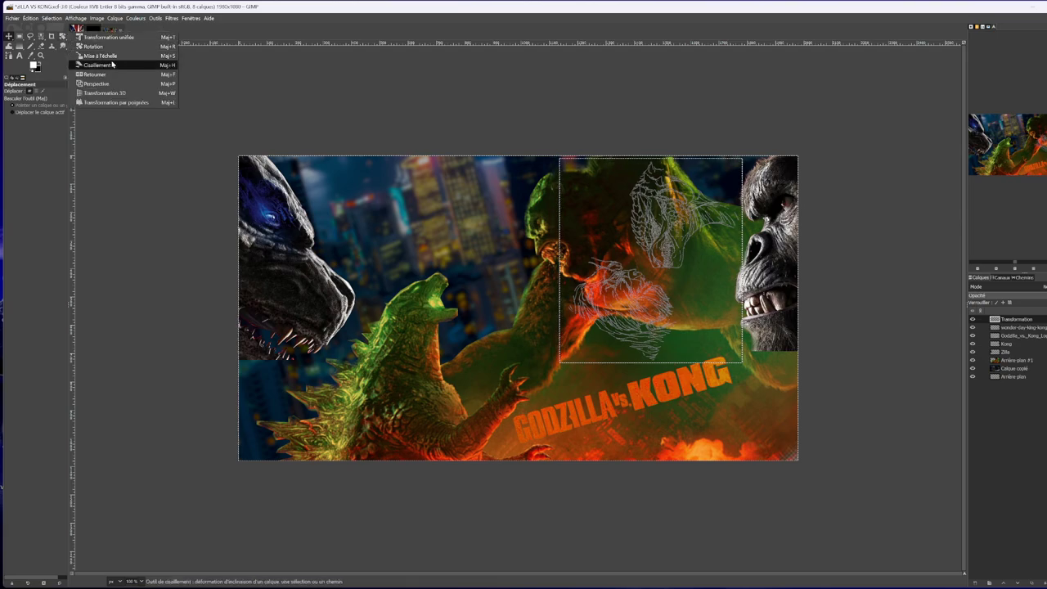
pyautogui.click(113, 57)
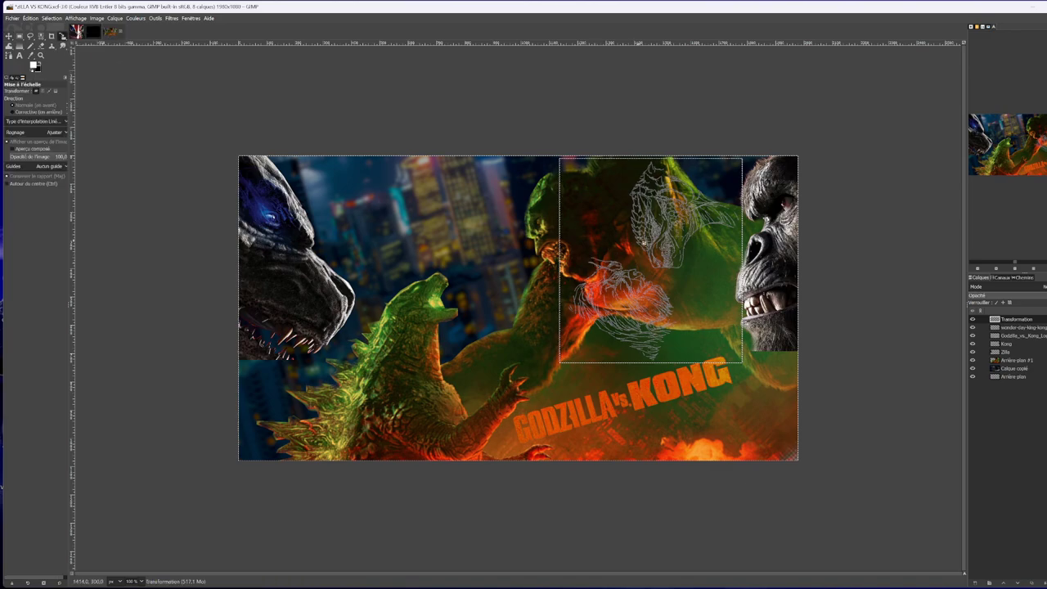
pyautogui.moveTo(666, 207); pyautogui.dragTo(646, 262)
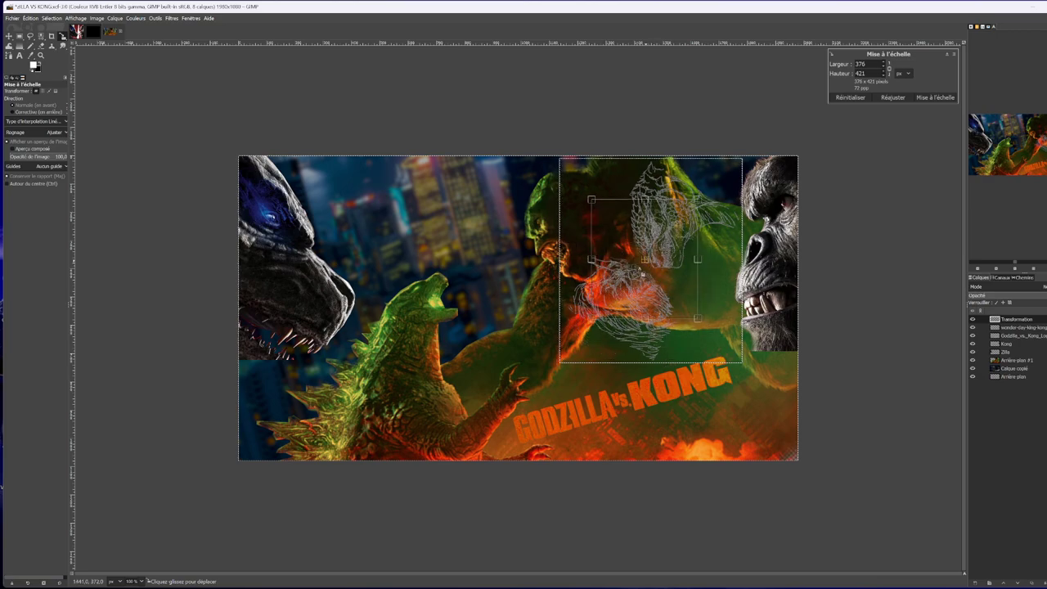
pyautogui.click(935, 98)
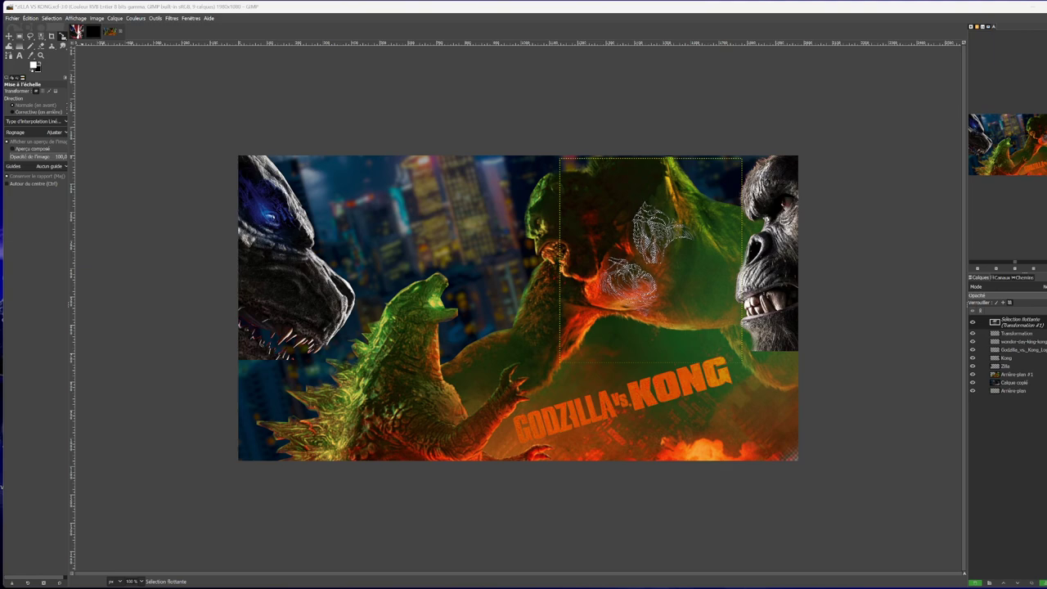
# Brighten the scaled line drawing with Brightness-Contrast, setting brightness to 127 and contrast to 127.
pyautogui.click(99, 18)
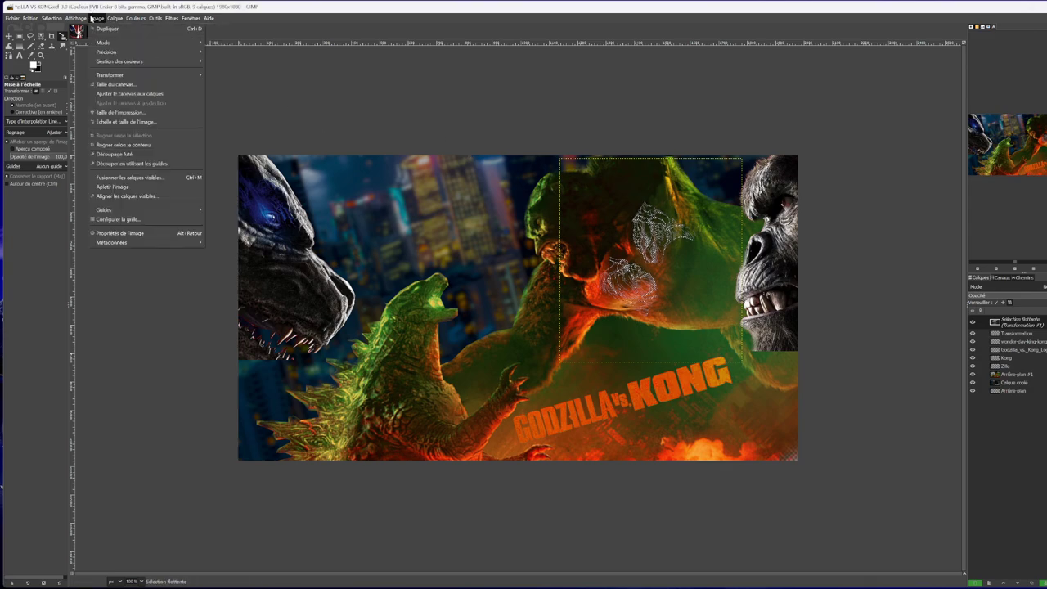
pyautogui.moveTo(114, 19)
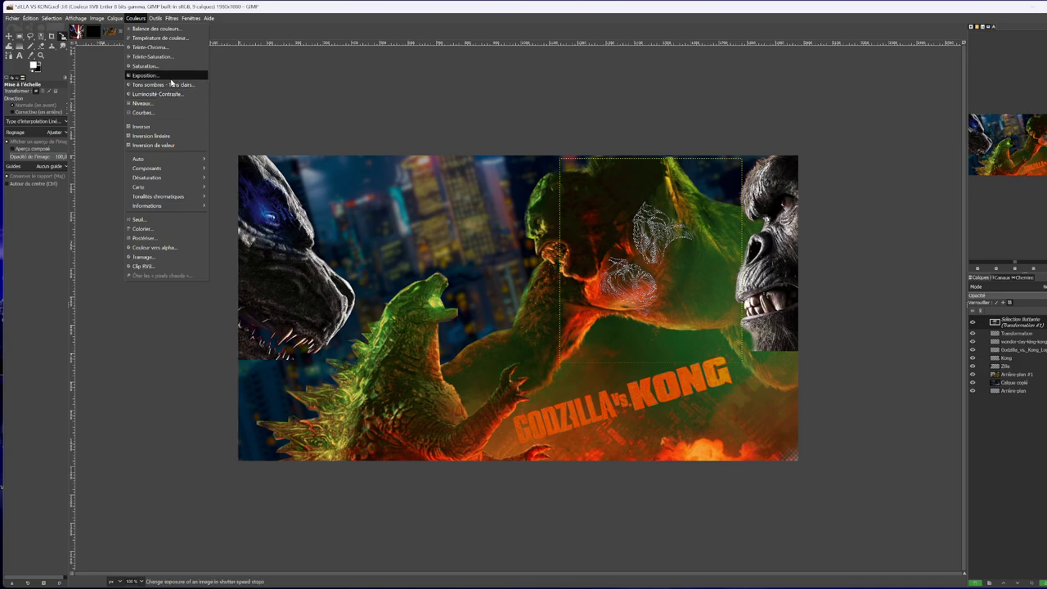
pyautogui.click(172, 94)
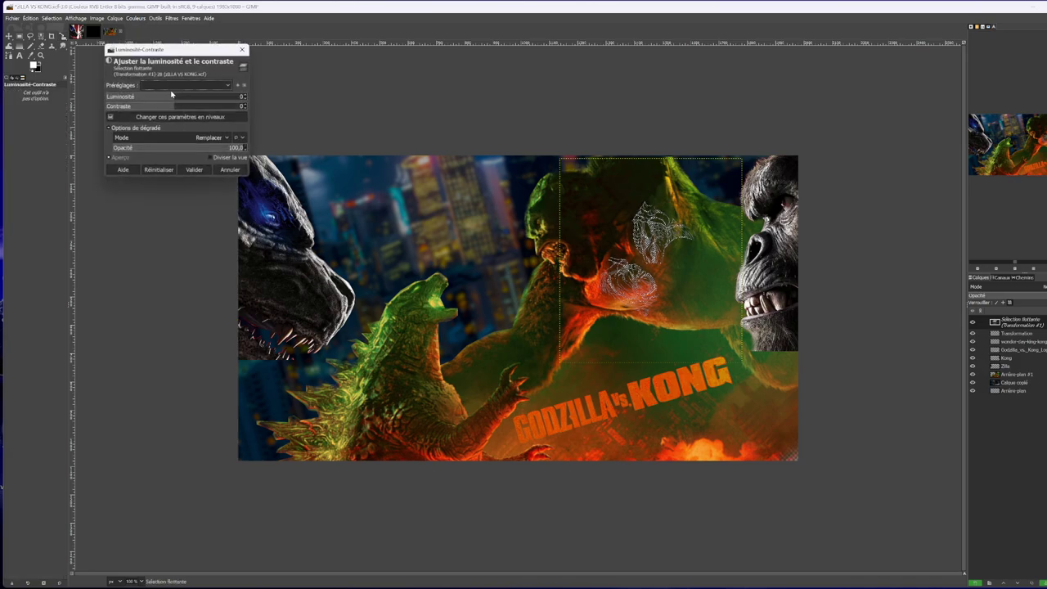
pyautogui.moveTo(175, 106); pyautogui.dragTo(264, 106)
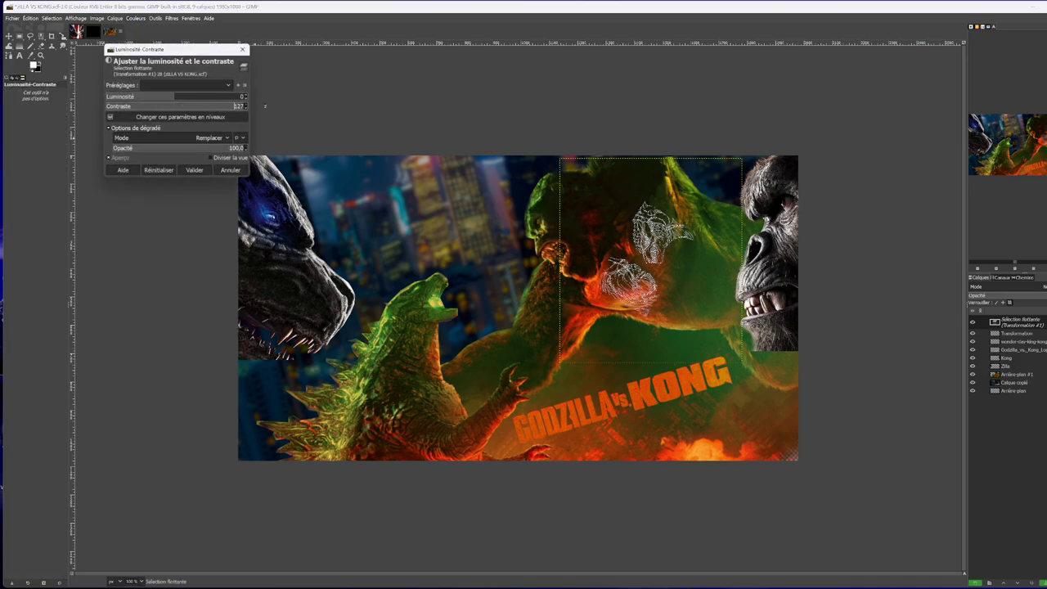
pyautogui.moveTo(174, 97); pyautogui.dragTo(239, 96)
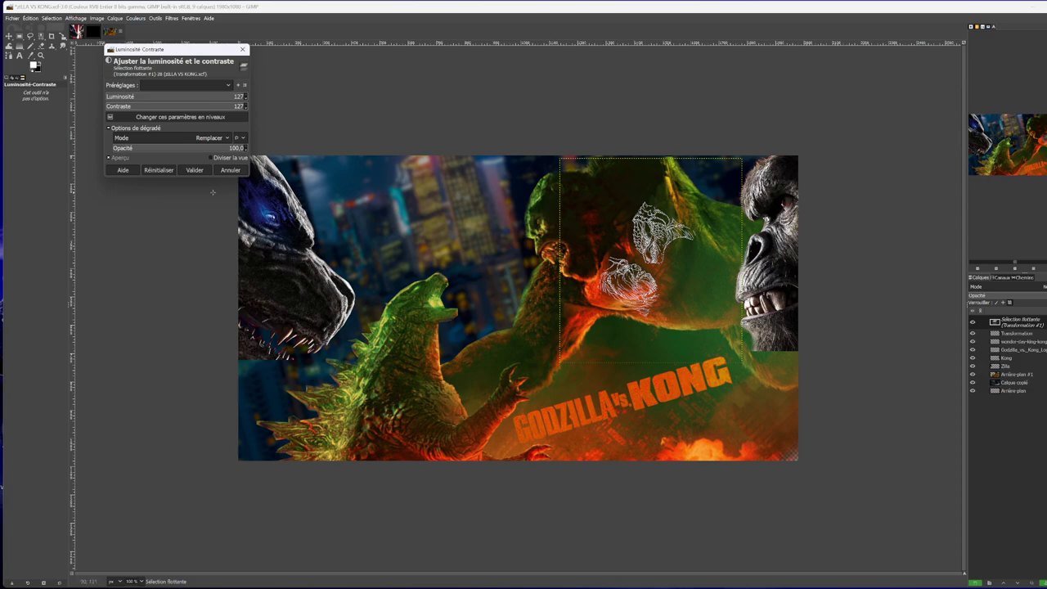
pyautogui.click(195, 169)
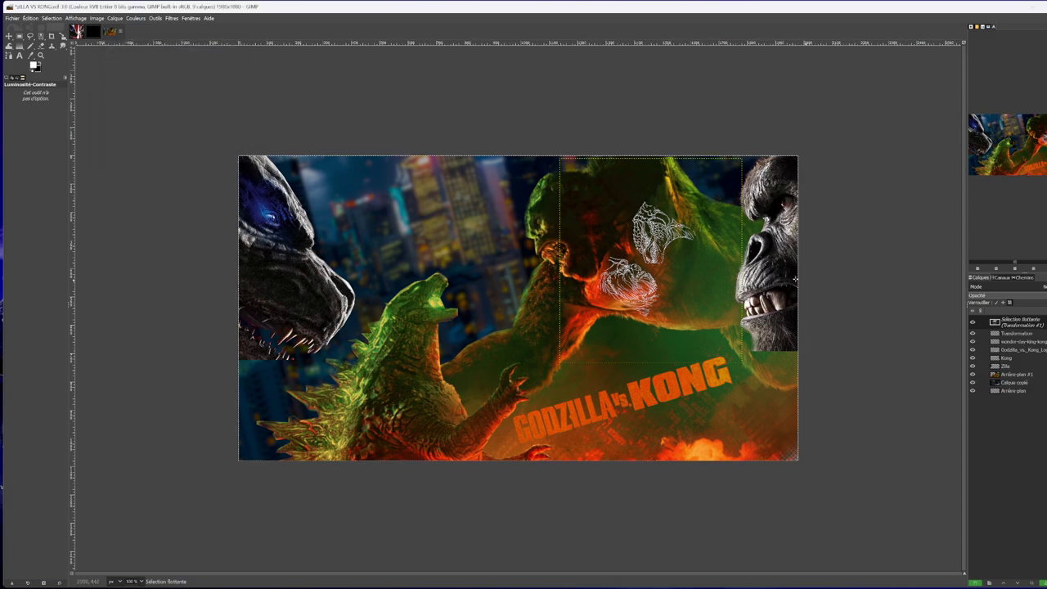
# Paint the floating line drawing black with the Pencil at size 271 and turn the floating selection into a new layer.
pyautogui.click(51, 18)
pyautogui.click(73, 67)
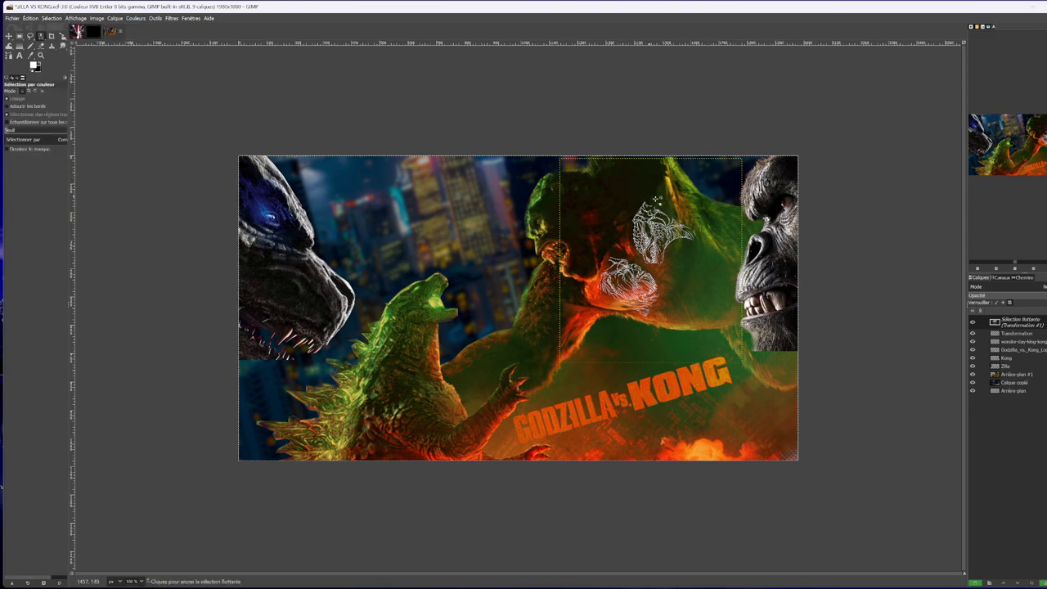
pyautogui.click(141, 582)
pyautogui.click(135, 523)
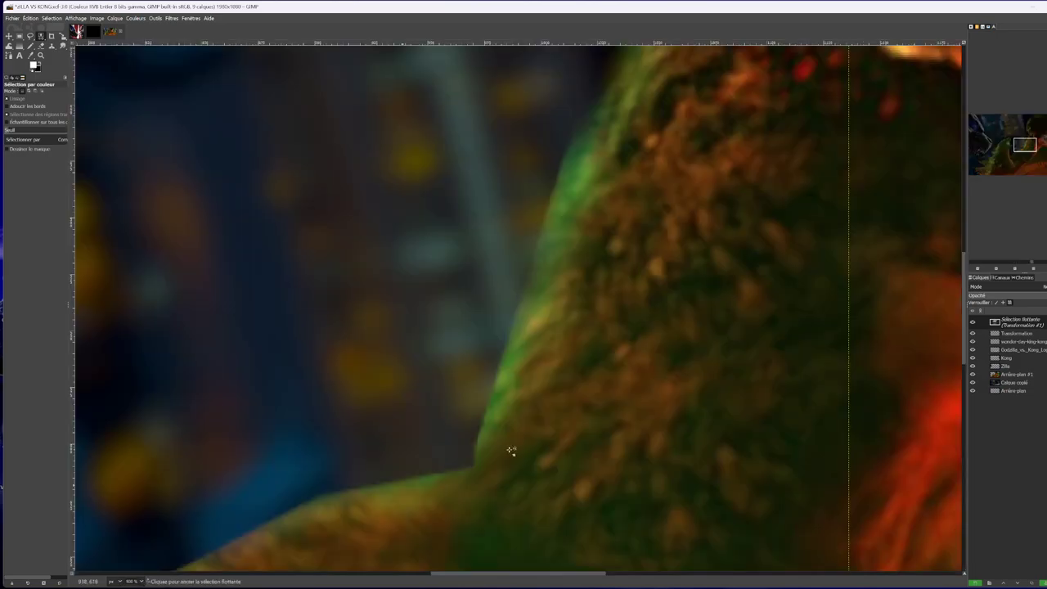
pyautogui.moveTo(467, 574)
pyautogui.mouseDown()
pyautogui.moveTo(760, 568)
pyautogui.moveTo(644, 536)
pyautogui.mouseUp()
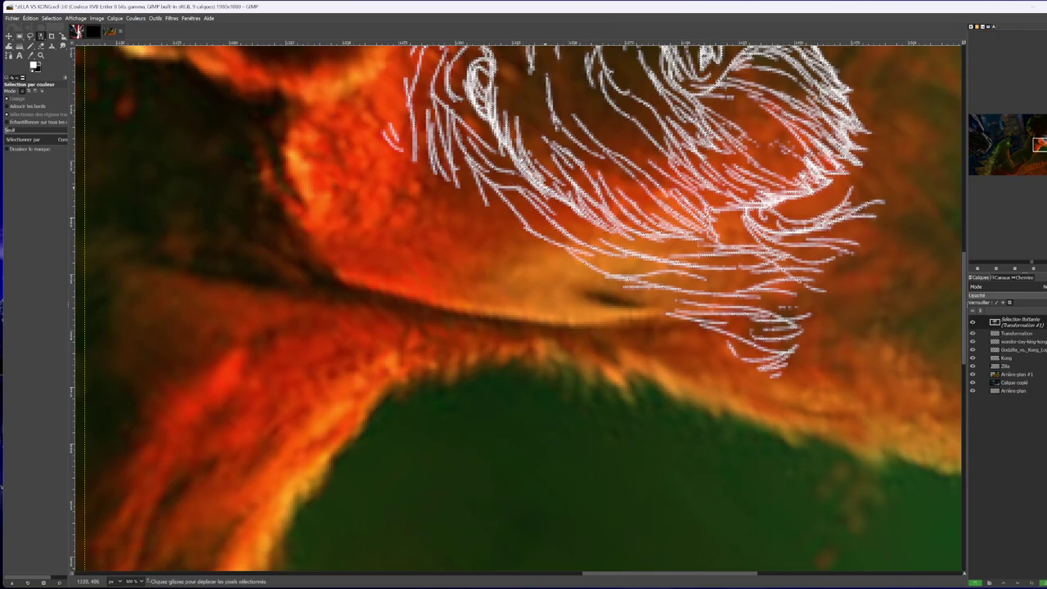
pyautogui.click(29, 47)
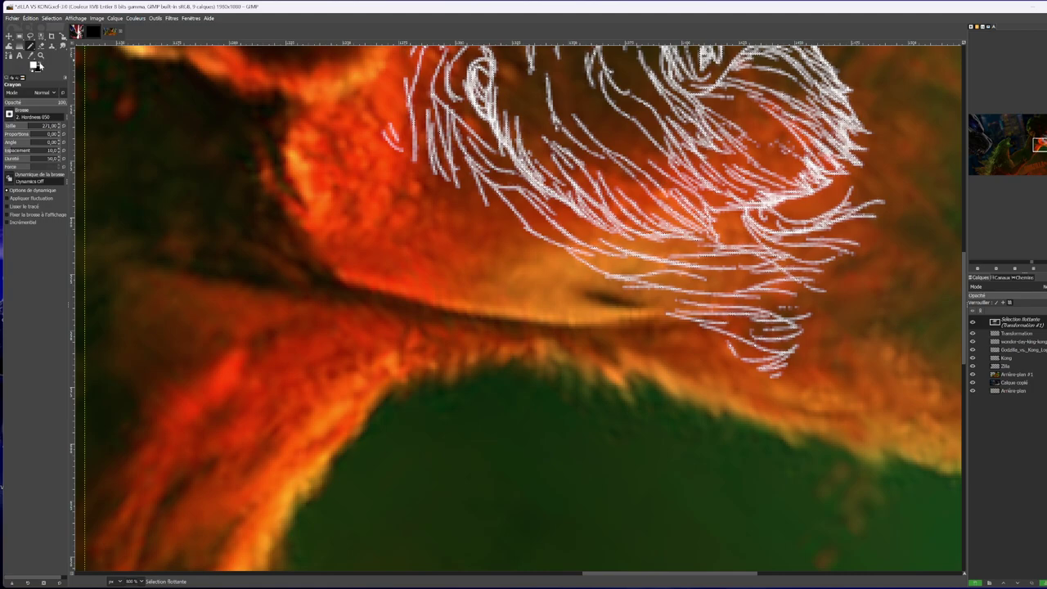
pyautogui.click(36, 67)
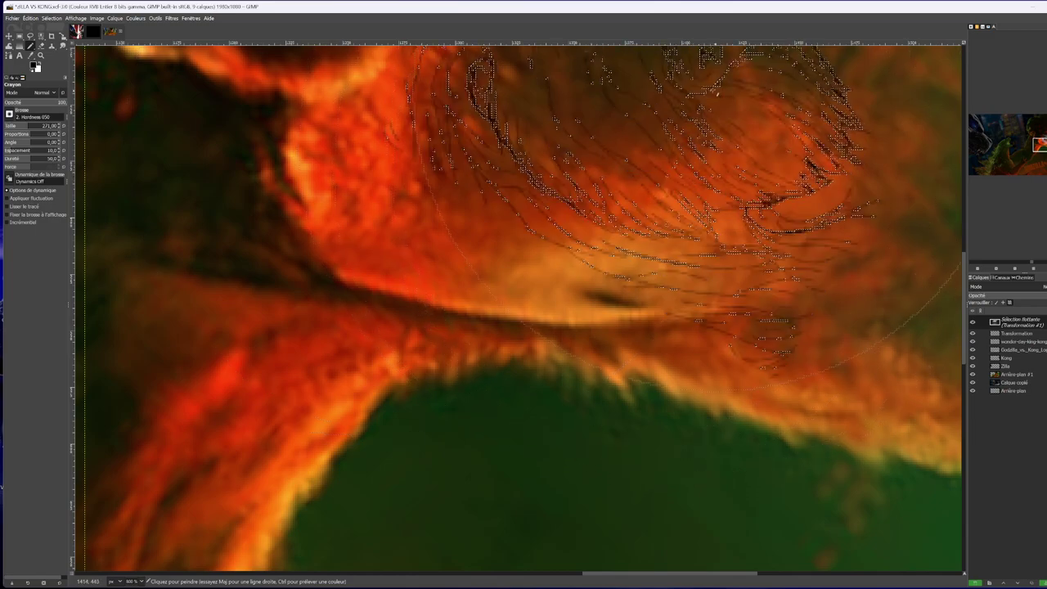
pyautogui.scroll(5, 601, 151)
pyautogui.scroll(3, 720, 205)
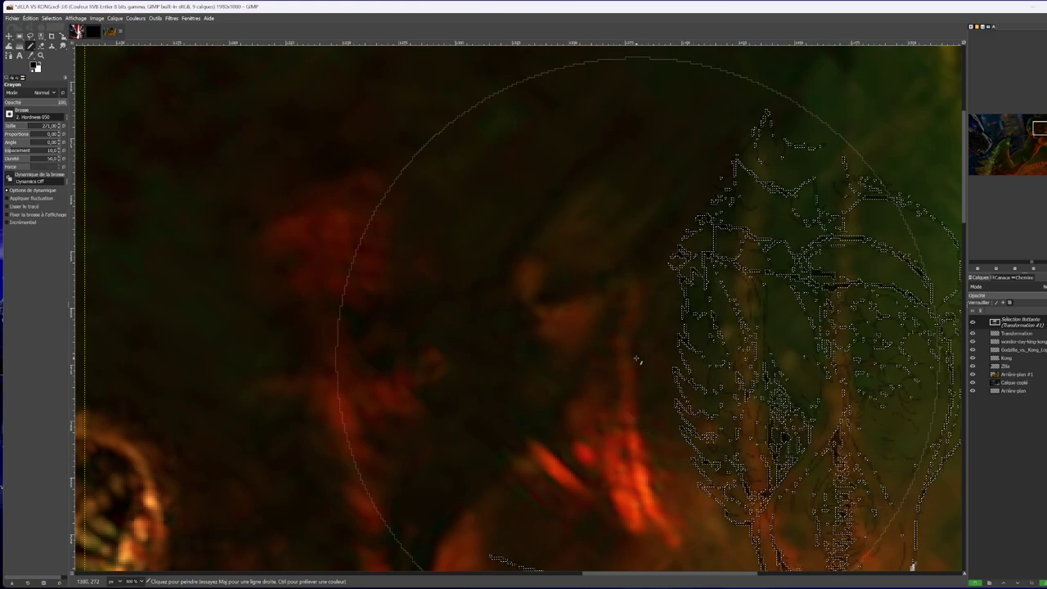
pyautogui.scroll(-5, 635, 362)
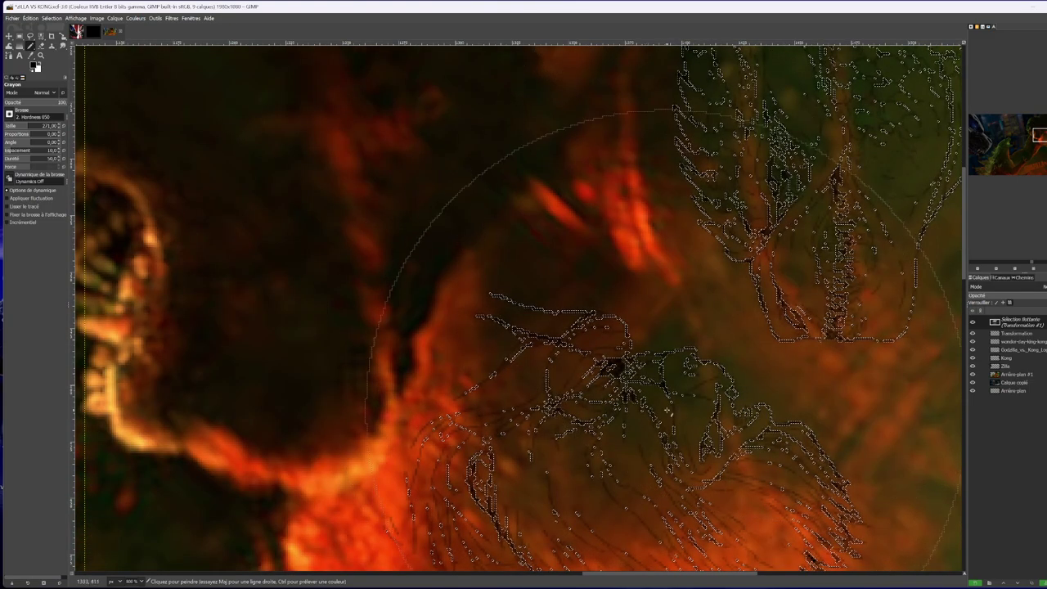
pyautogui.rightClick(1012, 324)
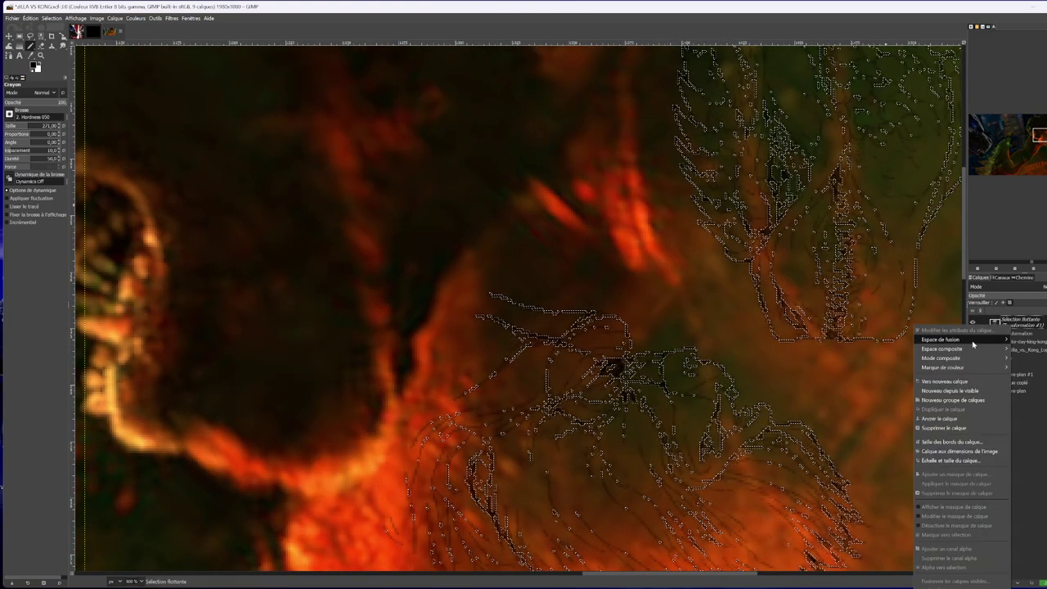
pyautogui.click(948, 381)
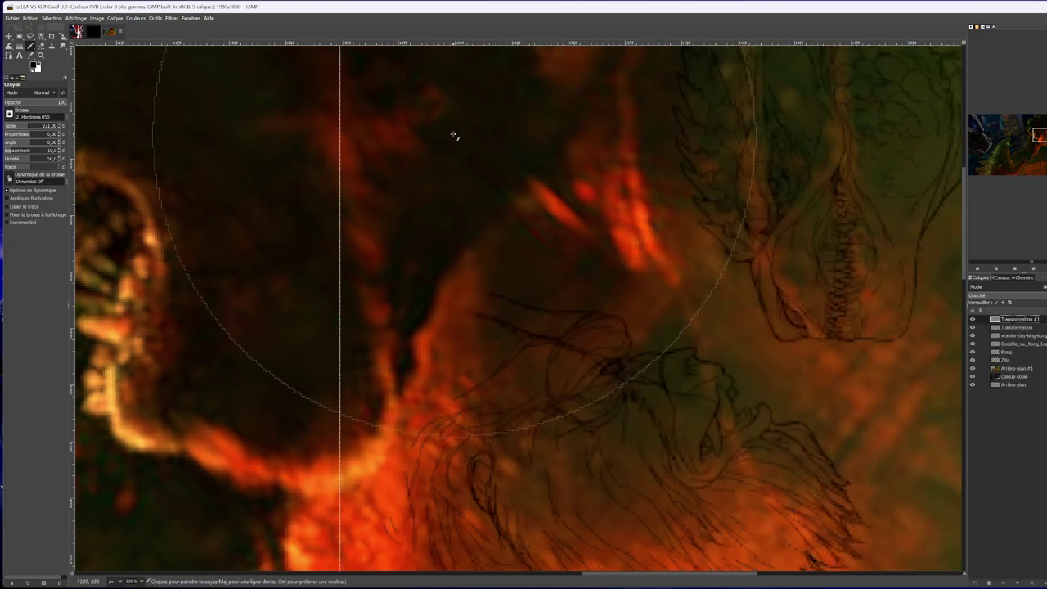
# Adjust the Transformation #1 layer with Hue-Chroma, setting hue to -14.02 and chroma to -35.66.
pyautogui.click(138, 581)
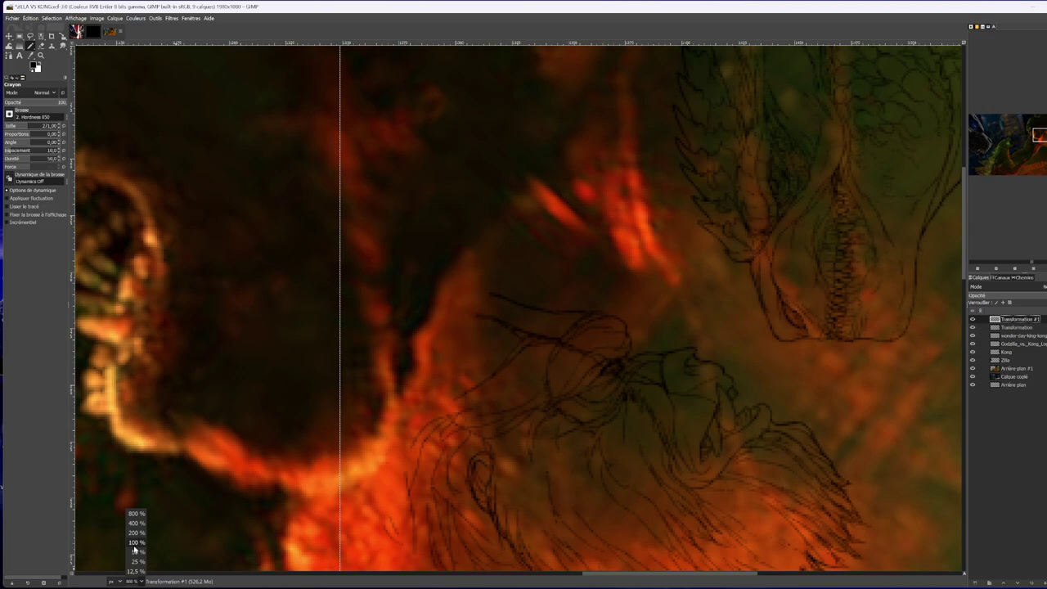
pyautogui.click(143, 540)
pyautogui.press('ctrl')
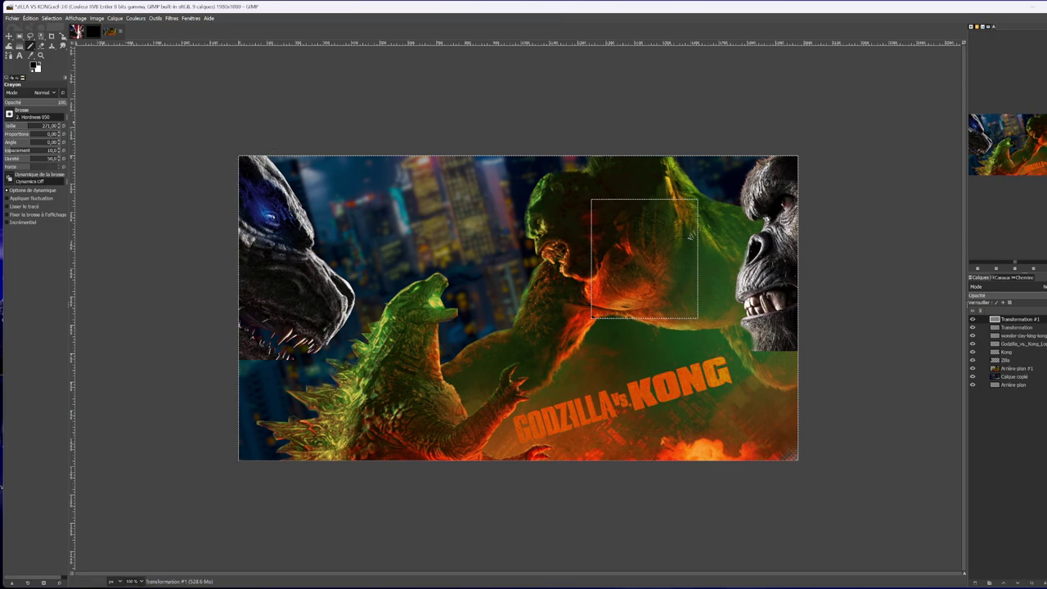
pyautogui.click(101, 22)
pyautogui.moveTo(110, 22)
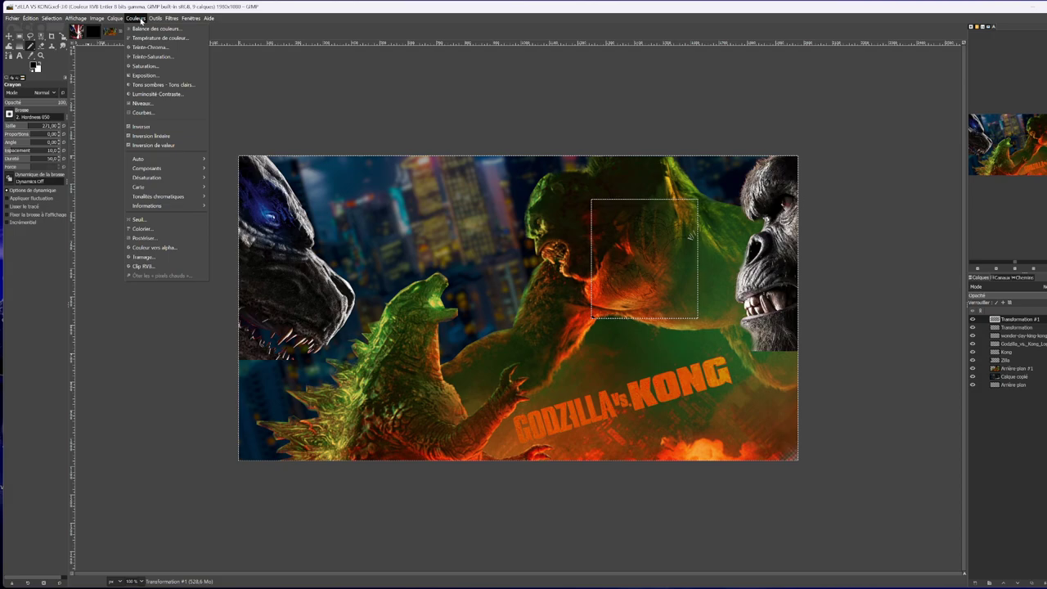
pyautogui.click(141, 22)
pyautogui.click(137, 22)
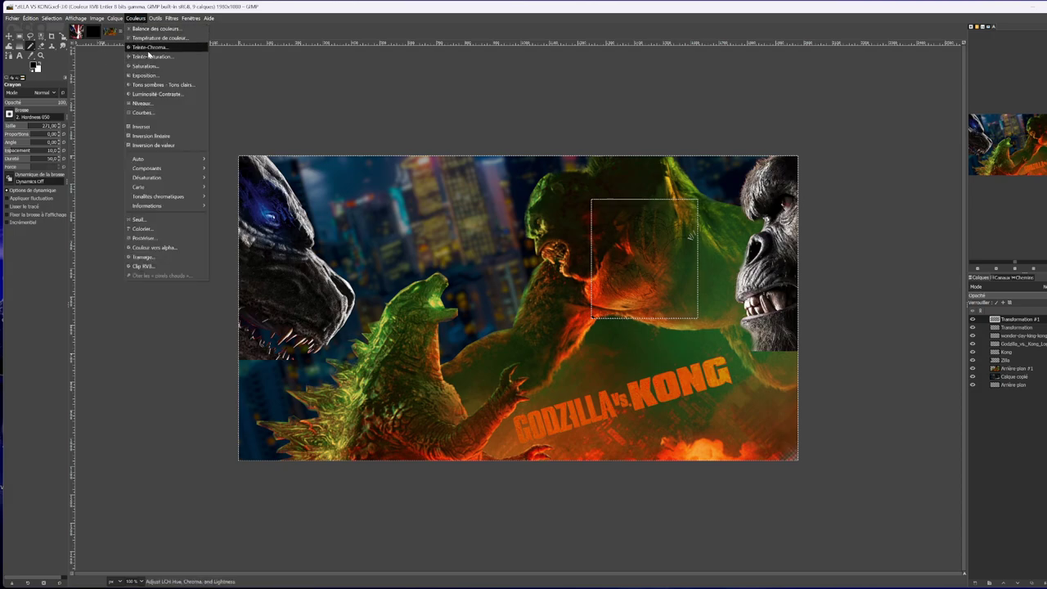
pyautogui.click(148, 49)
pyautogui.moveTo(135, 51); pyautogui.dragTo(67, 56)
pyautogui.moveTo(110, 64); pyautogui.dragTo(112, 64)
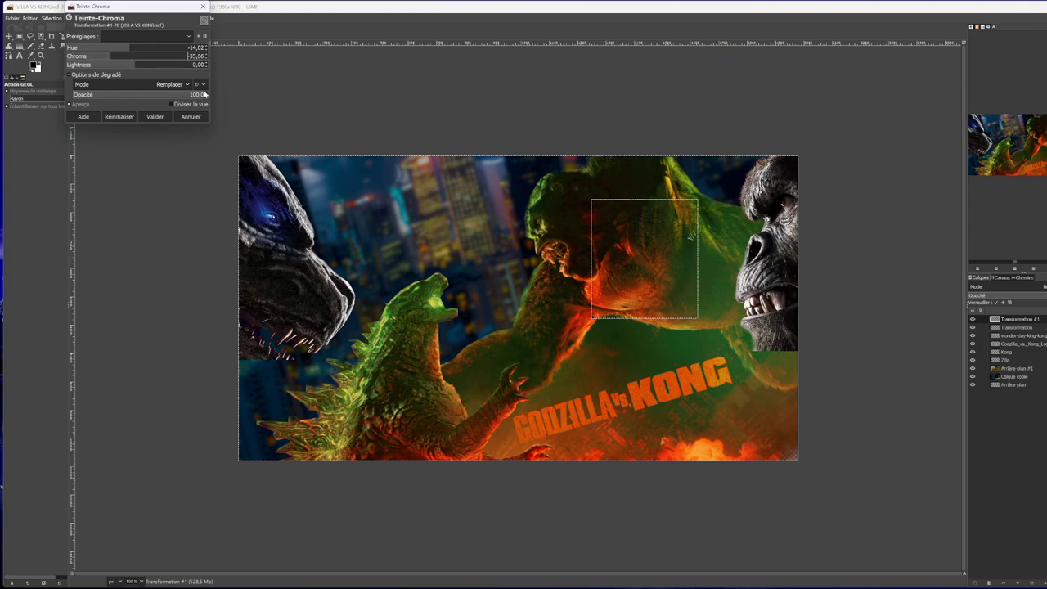
# Delete the Transformation layer directly below Transformation #1, checking the layers' visibility beforehand.
pyautogui.click(1044, 327)
pyautogui.click(972, 320)
pyautogui.click(972, 327)
pyautogui.rightClick(1012, 328)
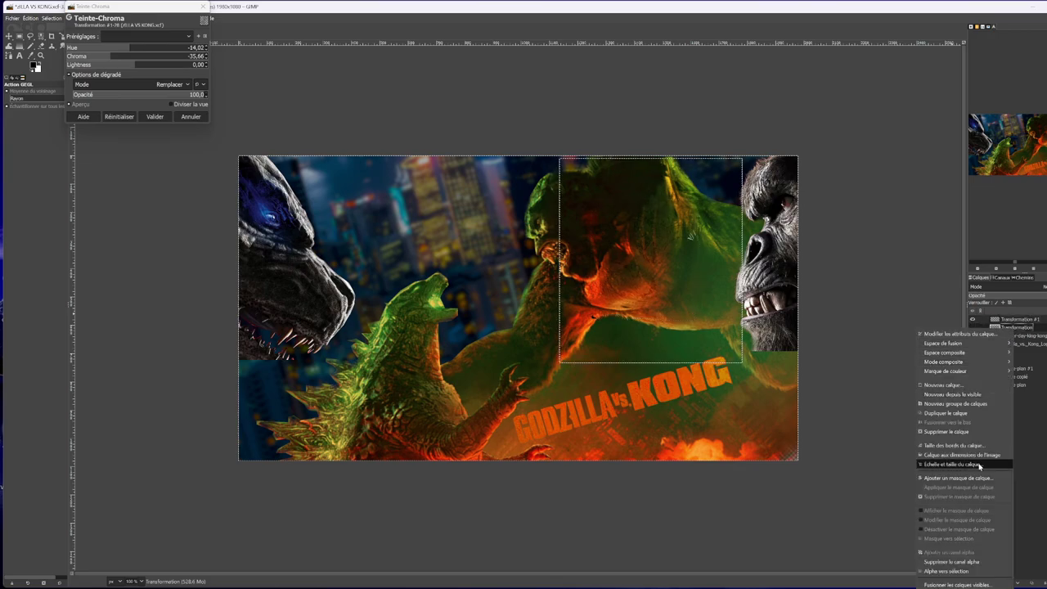
pyautogui.click(953, 431)
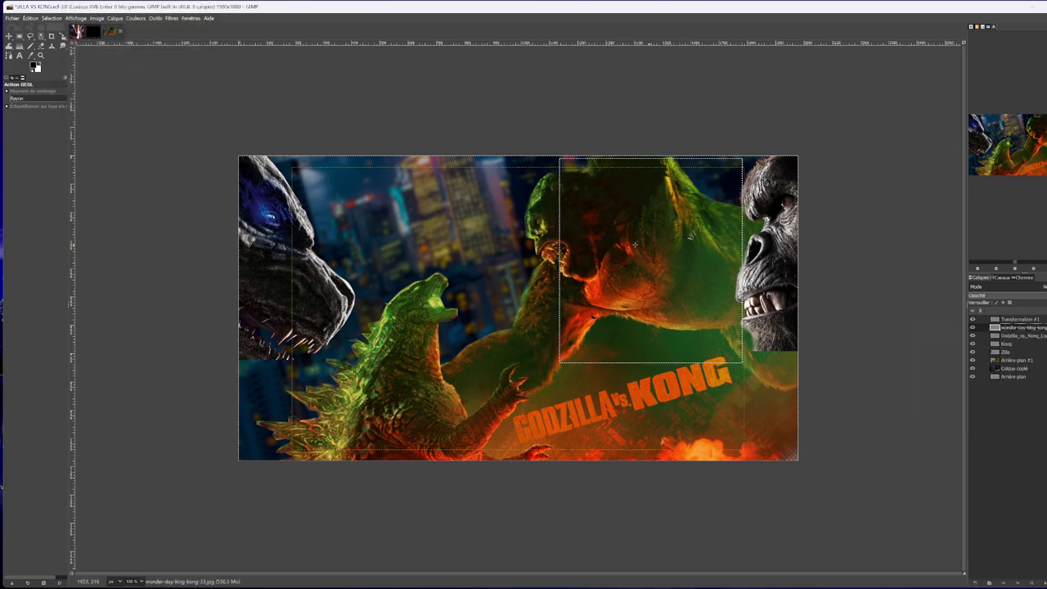
# Shift the Godzilla and Kong artwork slightly up and left on the canvas, and undo the last stray change.
pyautogui.press('m')
pyautogui.moveTo(654, 258)
pyautogui.mouseDown()
pyautogui.moveTo(646, 267)
pyautogui.moveTo(651, 252)
pyautogui.mouseUp()
pyautogui.click(685, 243)
pyautogui.hotkey('ctrl', 'z')
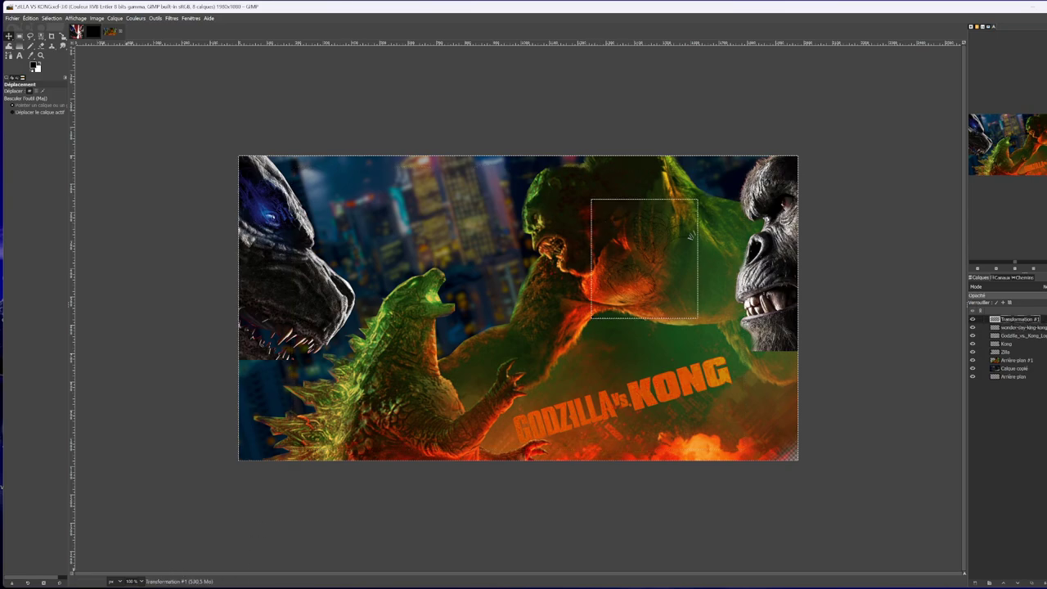
# Move the Transformation #1 sketch layer slightly up over Kong's chest.
pyautogui.click(141, 583)
pyautogui.click(143, 511)
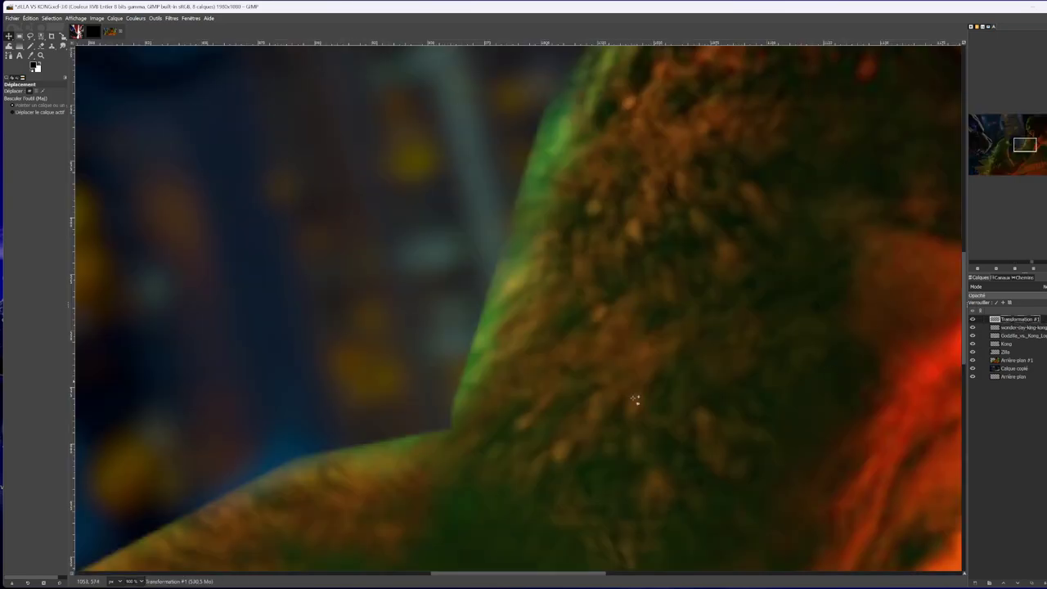
pyautogui.moveTo(533, 572); pyautogui.dragTo(677, 573)
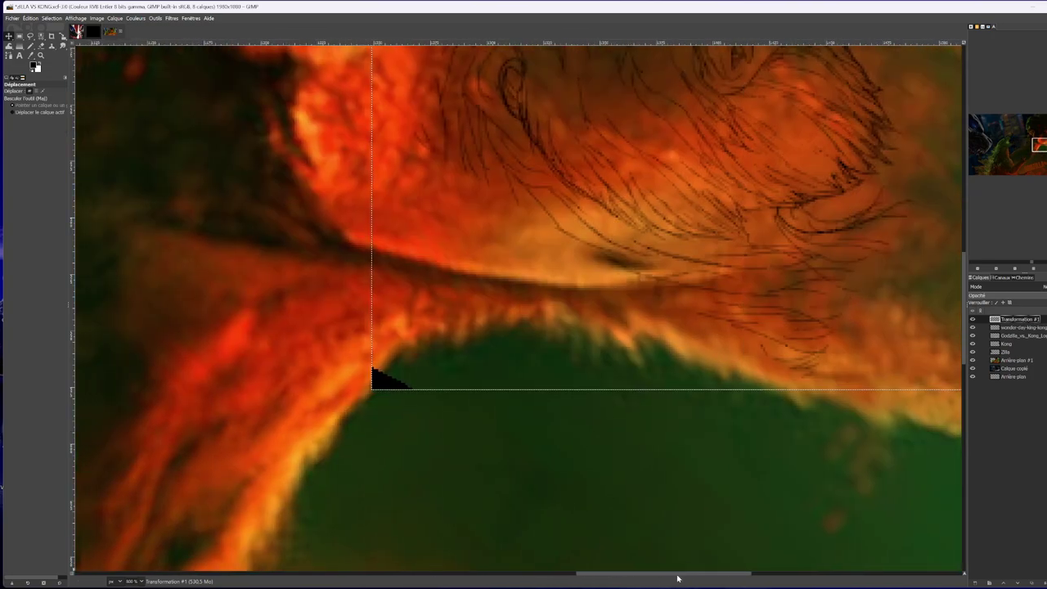
pyautogui.click(547, 149)
pyautogui.moveTo(548, 149); pyautogui.dragTo(541, 127)
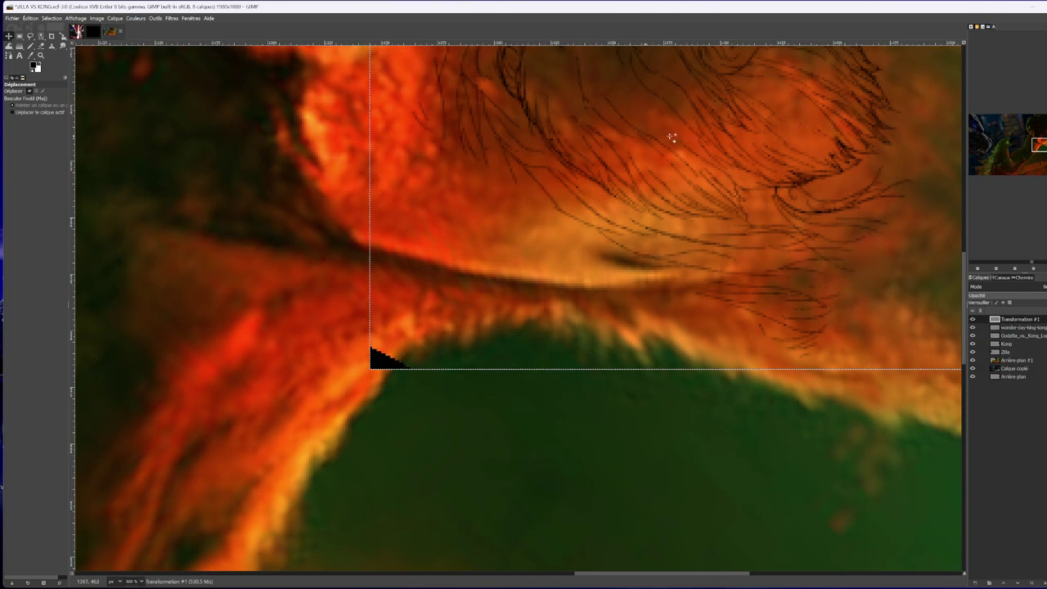
# Apply Color Balance to the Transformation #1 sketch with midtones at cyan -16.3, magenta -24.9 and yellow -100, and adjust the shadows too.
pyautogui.scroll(5, 685, 137)
pyautogui.scroll(5, 685, 137)
pyautogui.scroll(-2, 685, 138)
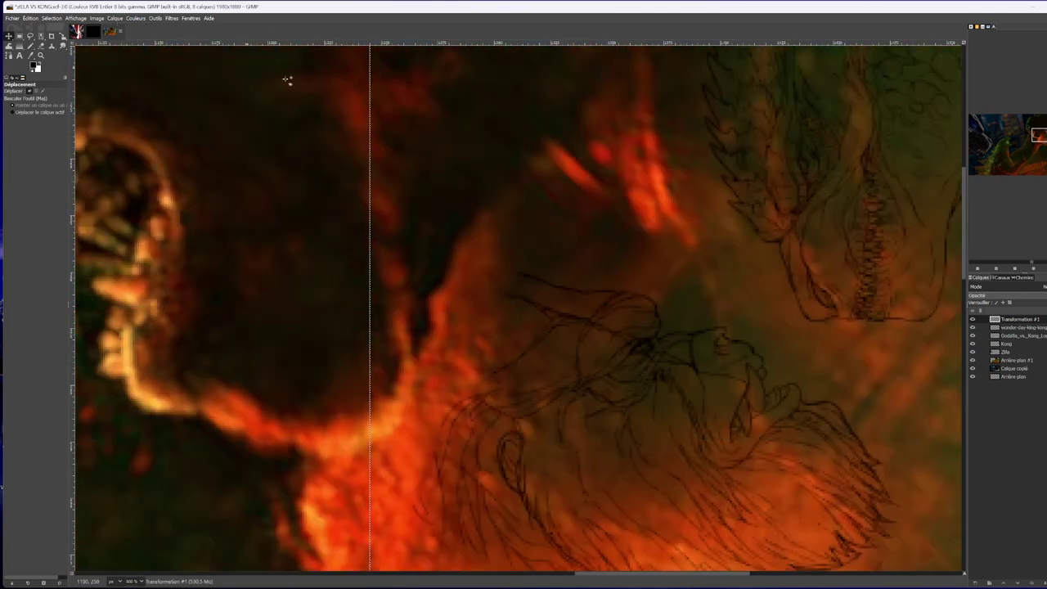
pyautogui.click(136, 18)
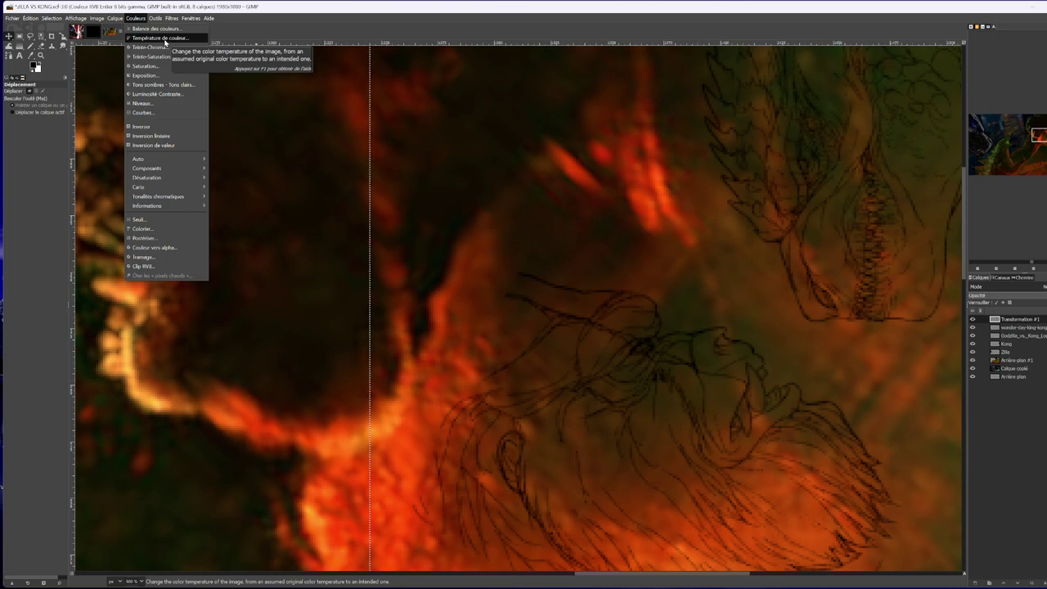
pyautogui.click(157, 29)
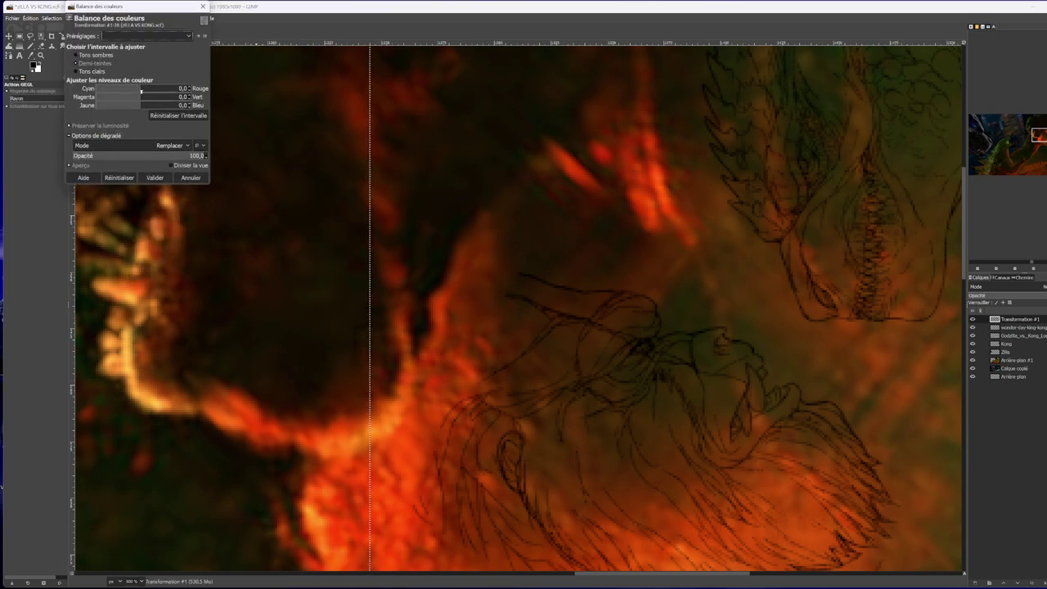
pyautogui.moveTo(140, 90)
pyautogui.mouseDown()
pyautogui.moveTo(188, 90)
pyautogui.moveTo(95, 90)
pyautogui.moveTo(135, 90)
pyautogui.mouseUp()
pyautogui.moveTo(136, 97); pyautogui.dragTo(67, 110)
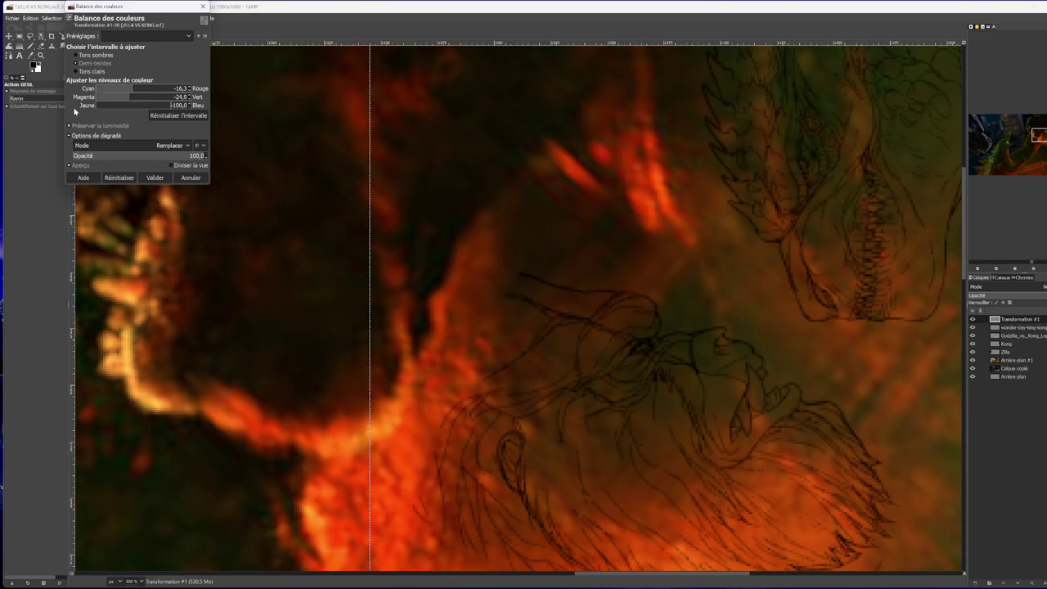
pyautogui.click(91, 54)
pyautogui.moveTo(137, 90)
pyautogui.mouseDown()
pyautogui.moveTo(104, 90)
pyautogui.moveTo(141, 89)
pyautogui.moveTo(131, 105)
pyautogui.moveTo(152, 106)
pyautogui.moveTo(142, 105)
pyautogui.mouseUp()
pyautogui.click(154, 178)
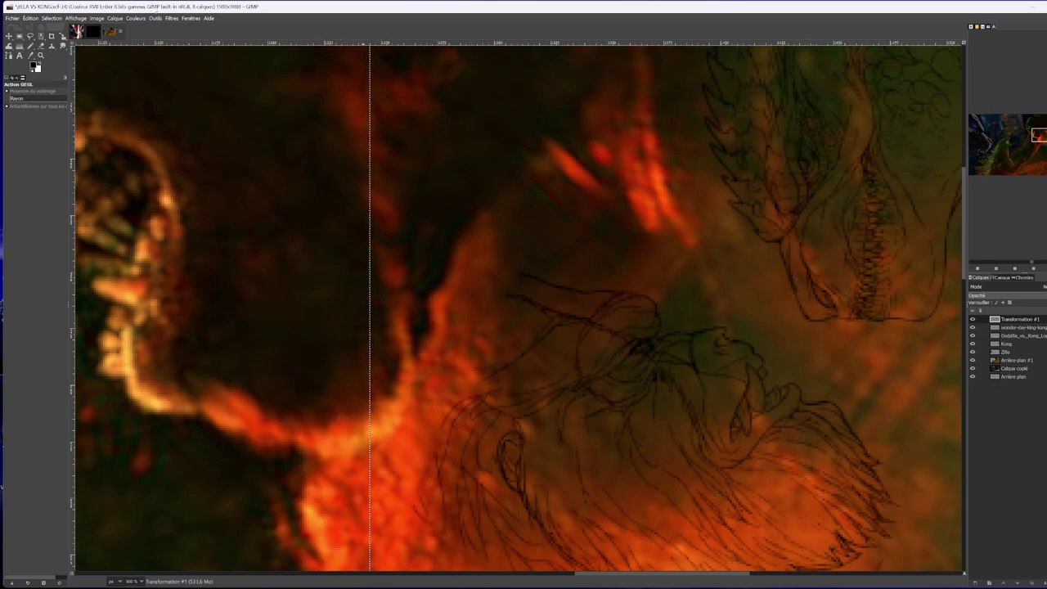
# Apply the artistic Cartoon filter to the sketch layer with a mask radius of about 38.2 and an adjusted percent black.
pyautogui.click(171, 18)
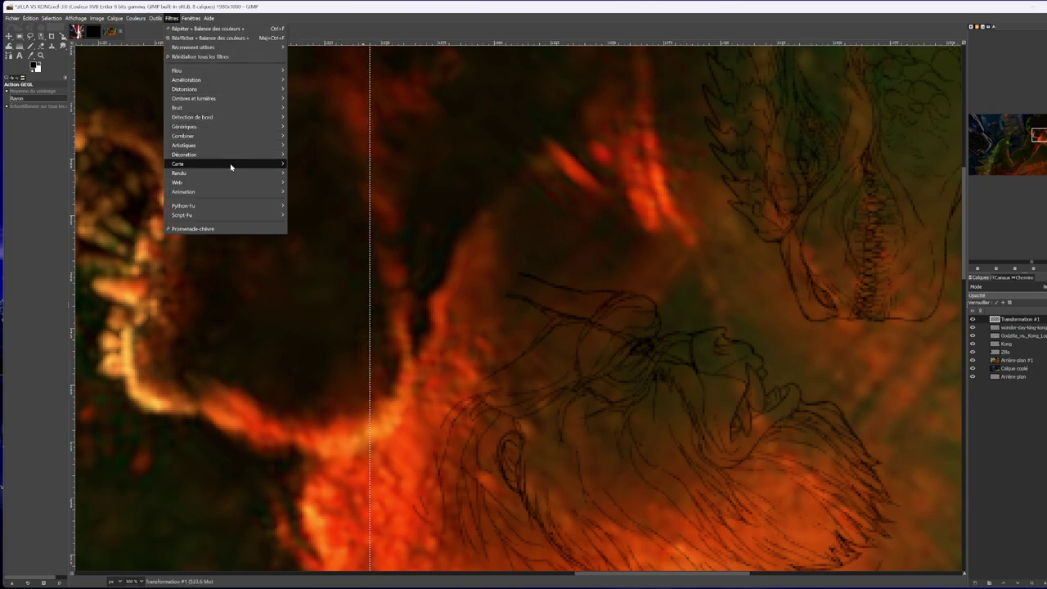
pyautogui.moveTo(263, 146)
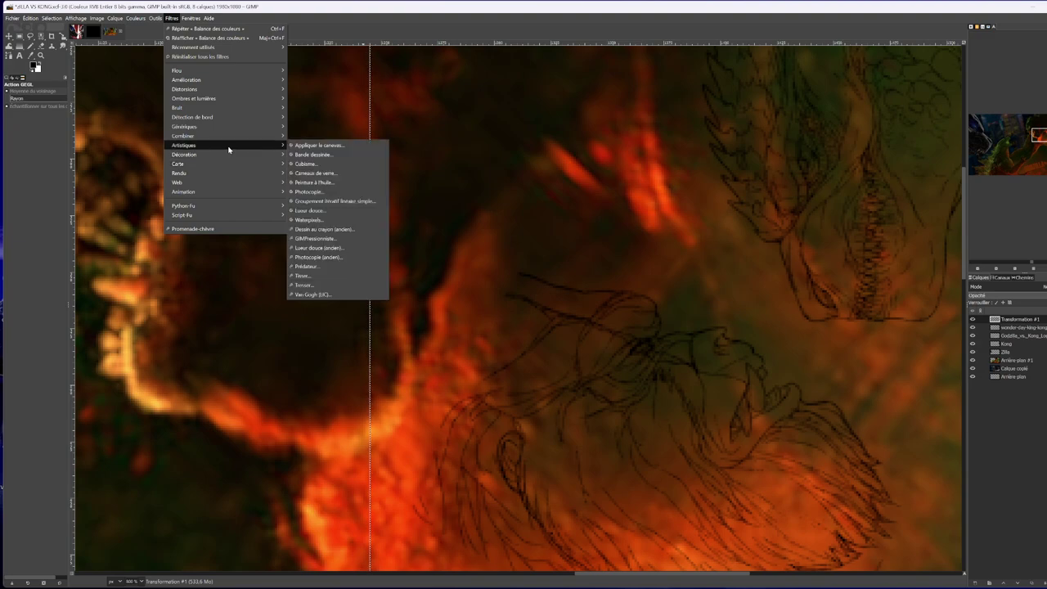
pyautogui.click(336, 156)
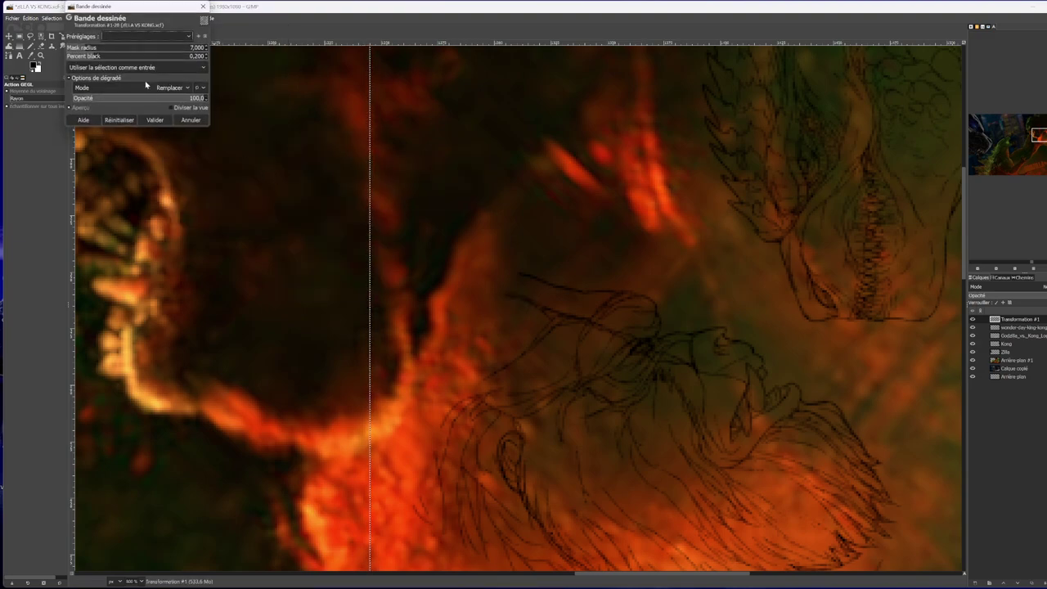
pyautogui.moveTo(151, 48); pyautogui.dragTo(172, 48)
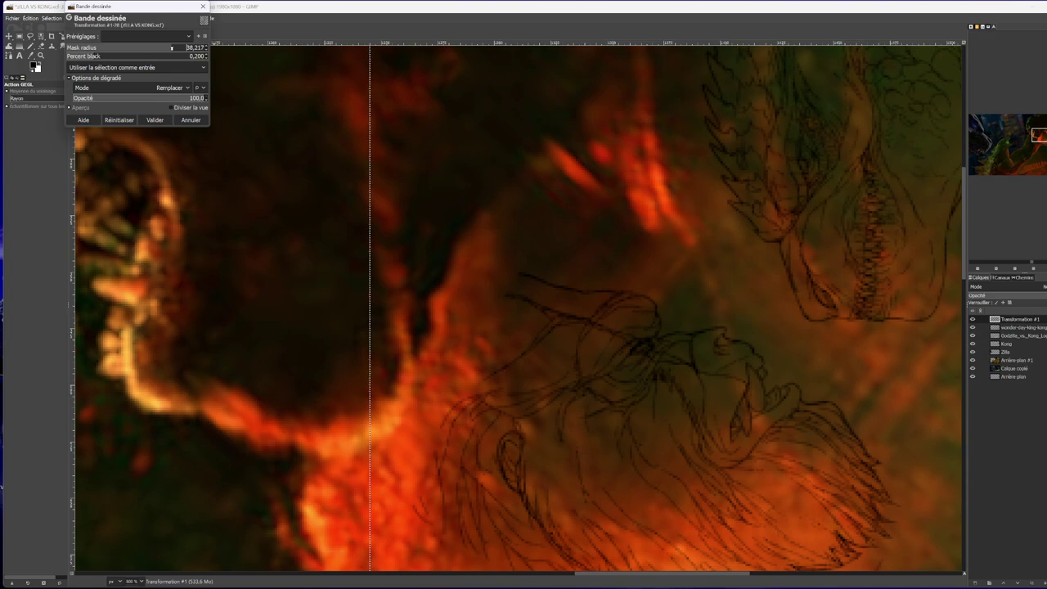
pyautogui.click(128, 56)
pyautogui.click(154, 119)
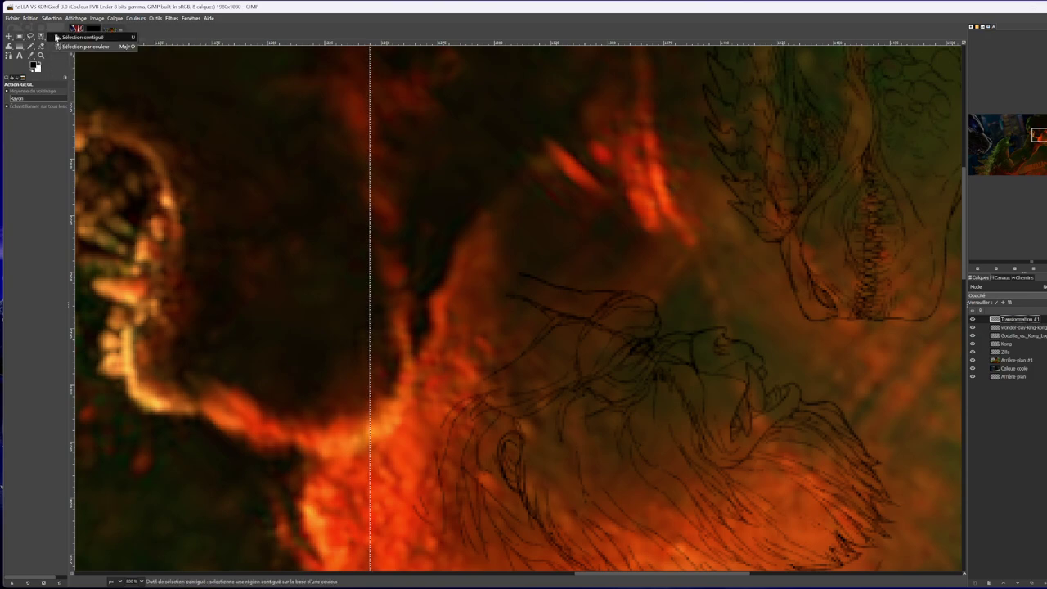
# Select the connected lines of the gorilla sketch with the Fuzzy Select tool.
pyautogui.click(41, 37)
pyautogui.click(596, 319)
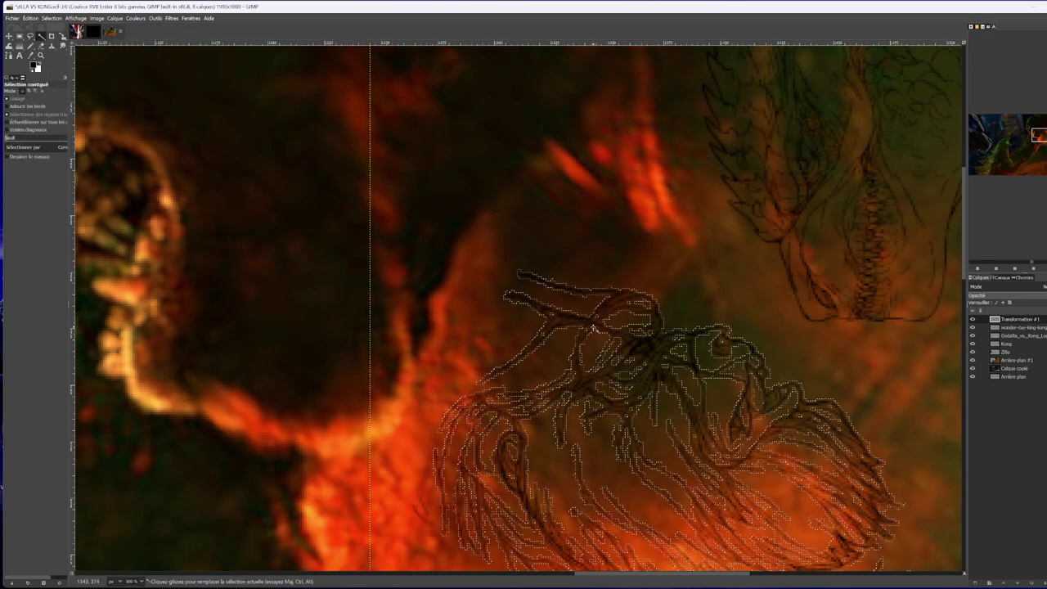
pyautogui.press('shift')
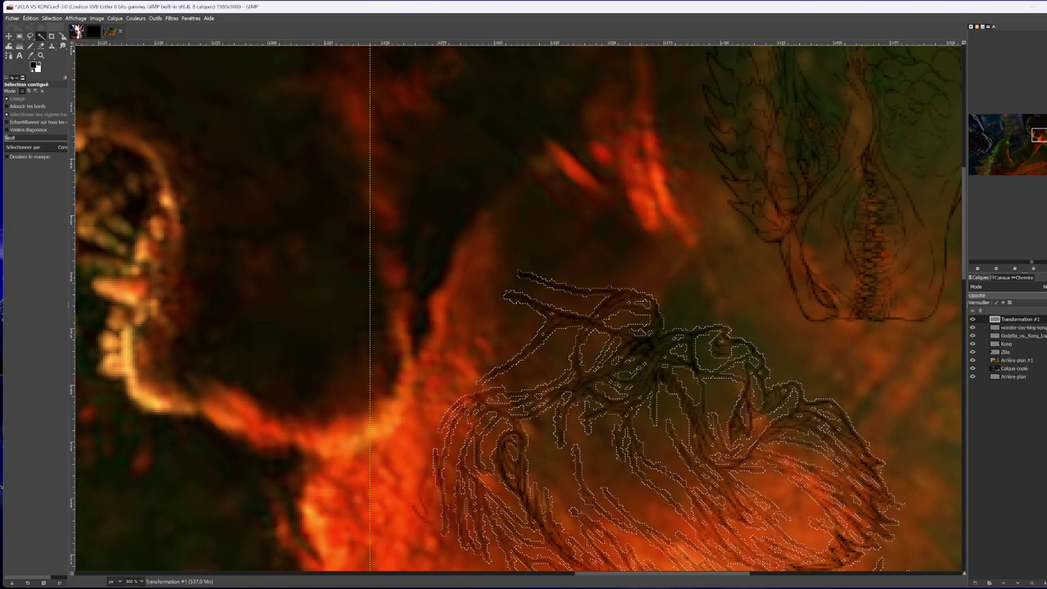
# Apply Saturation to the selected sketch lines with scale 1.602 and 58% opacity, and clear the selection.
pyautogui.click(134, 18)
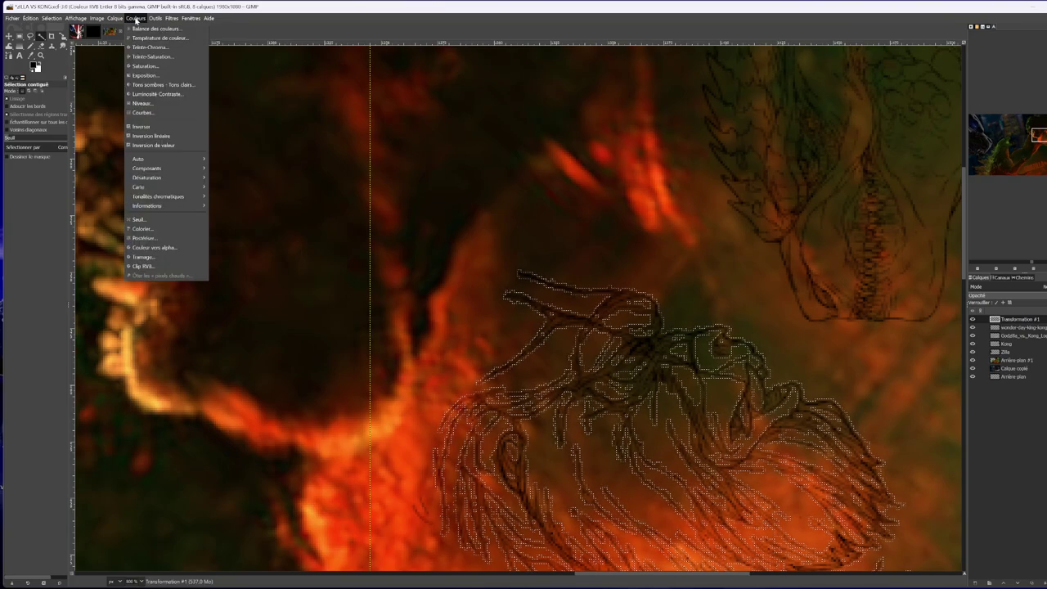
pyautogui.click(146, 65)
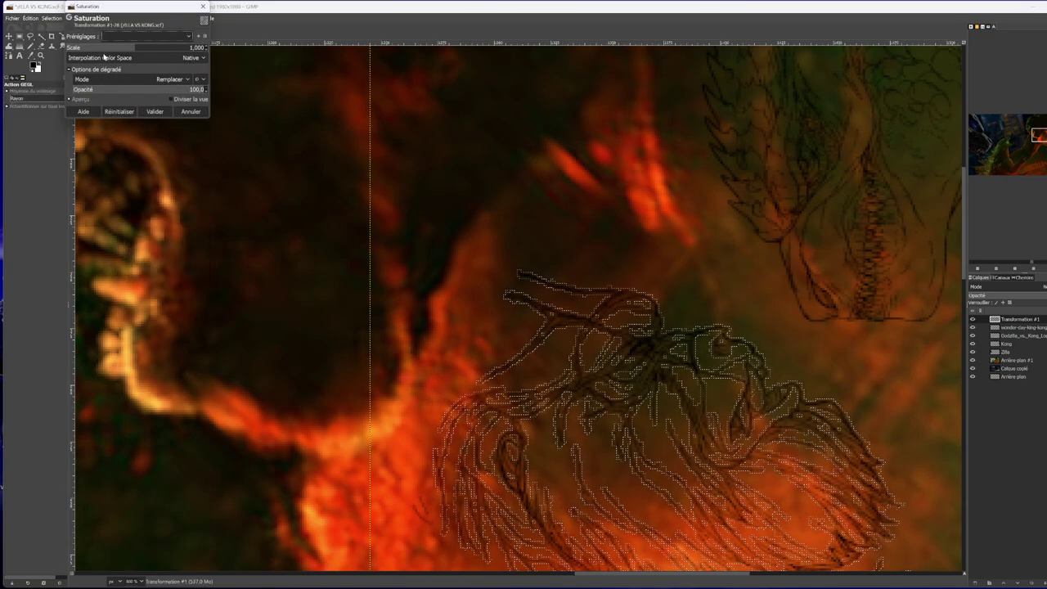
pyautogui.moveTo(130, 52); pyautogui.dragTo(178, 49)
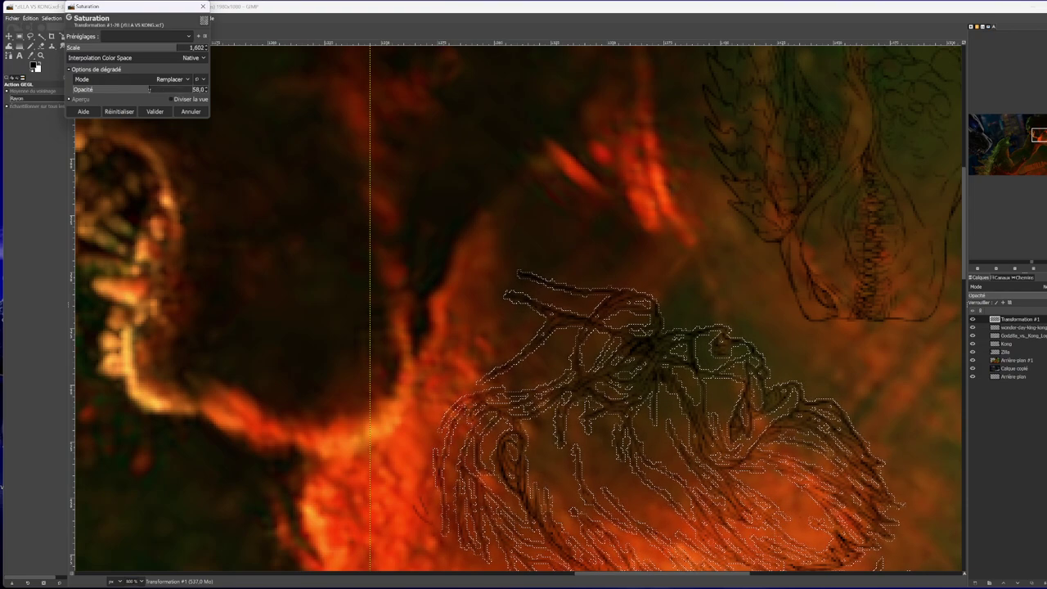
pyautogui.click(155, 112)
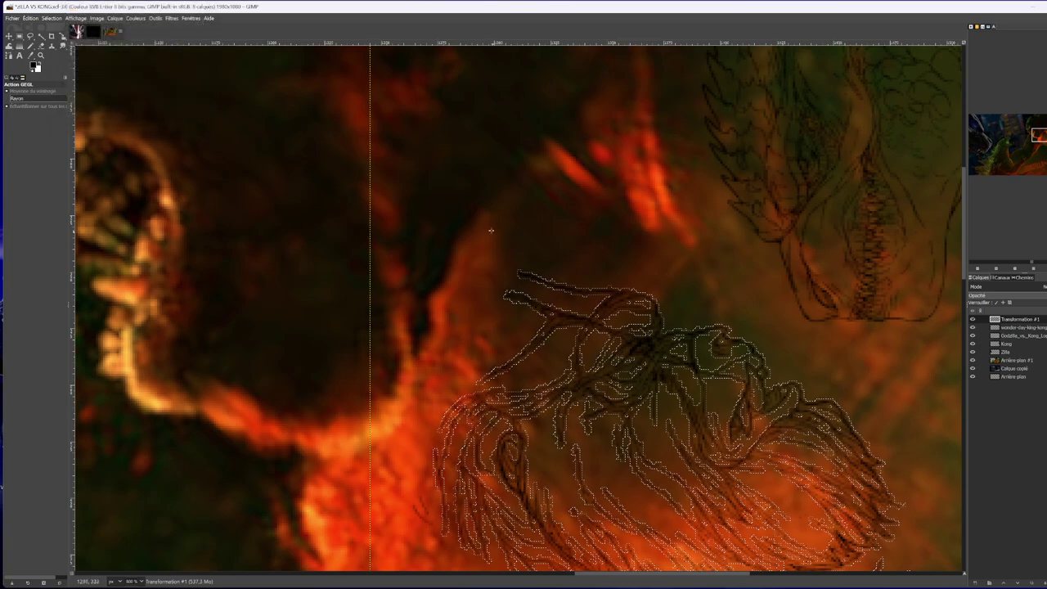
pyautogui.hotkey('shift', 'ctrl', 'a')
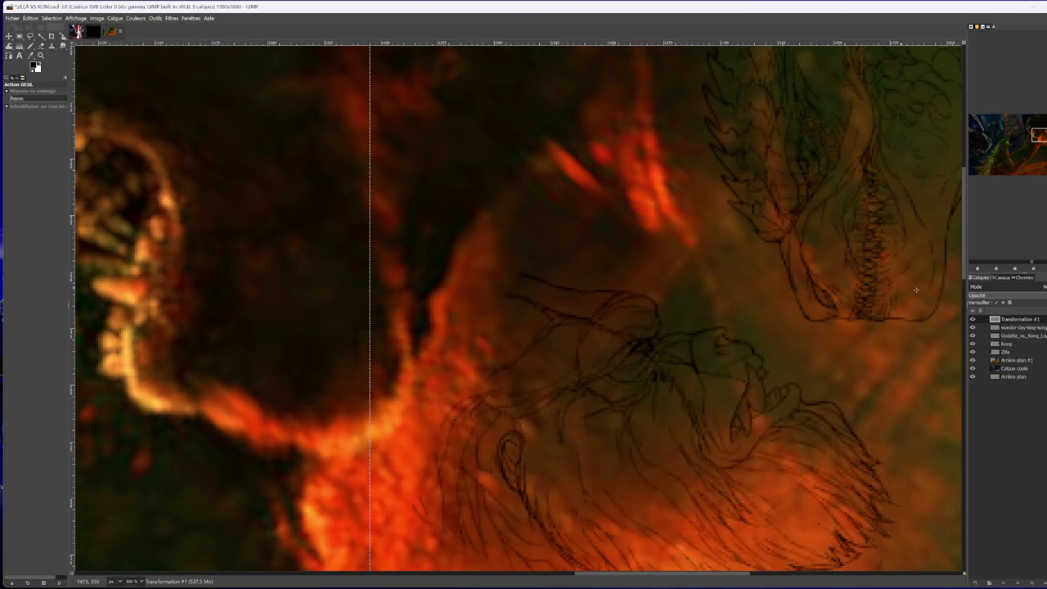
# Erase the white claw-like strokes beside the reptile head sketch with the Eraser at size 71.
pyautogui.scroll(-5, 887, 284)
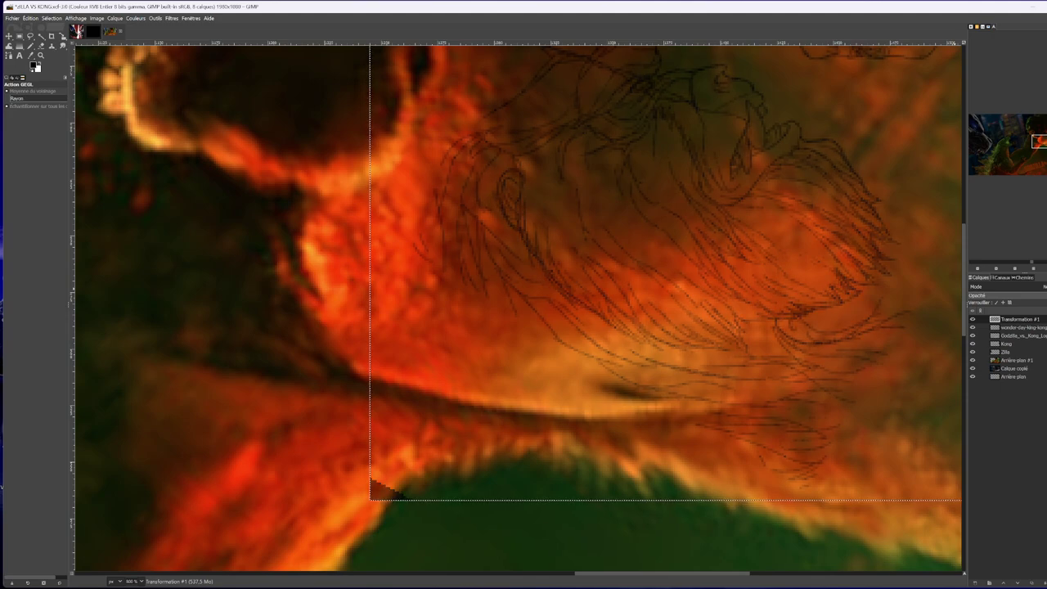
pyautogui.scroll(5, 862, 285)
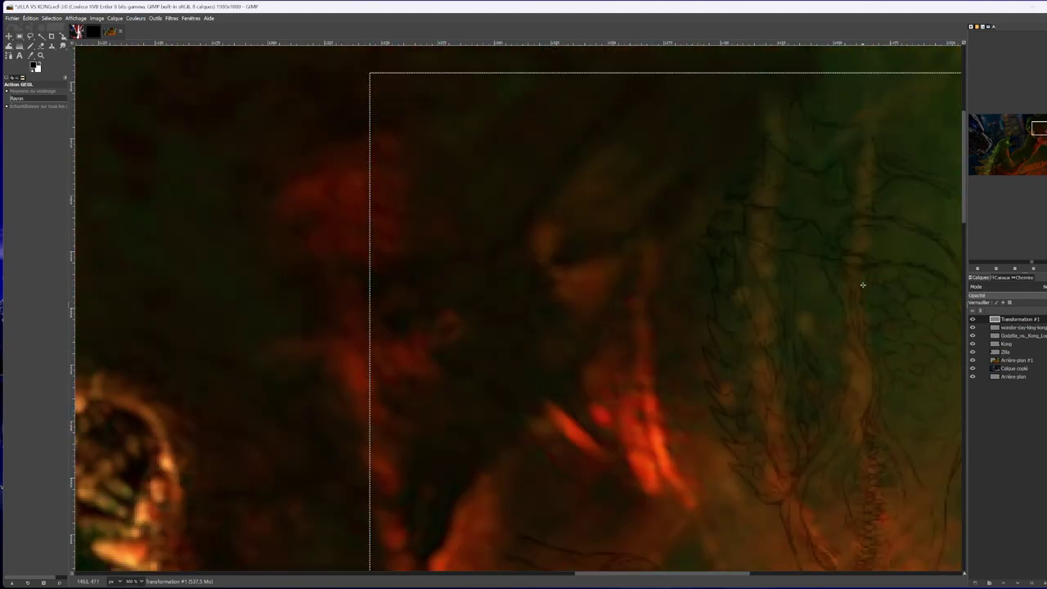
pyautogui.scroll(-3, 862, 284)
pyautogui.moveTo(641, 578); pyautogui.dragTo(726, 578)
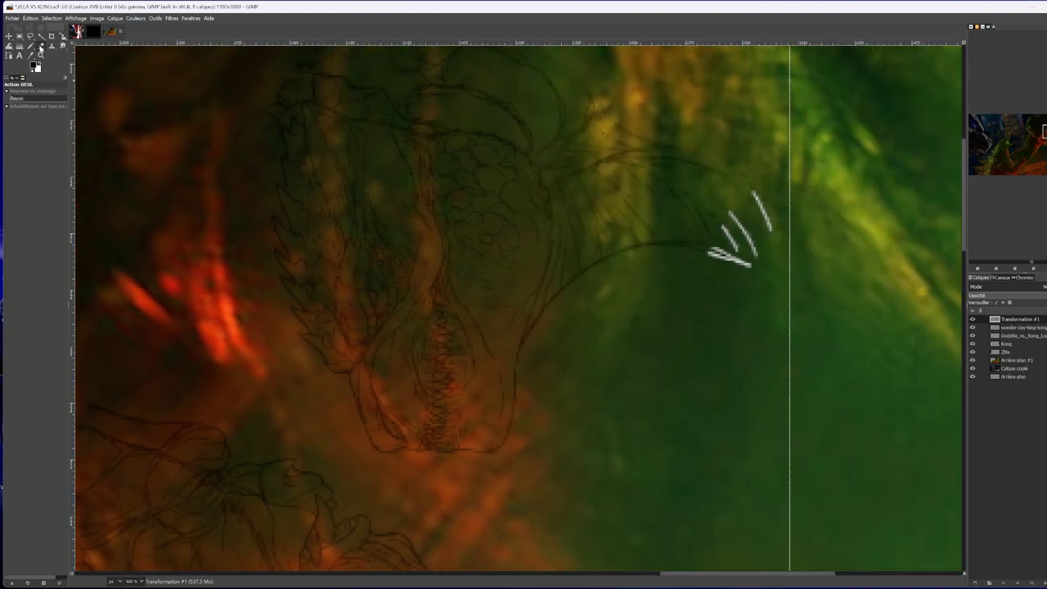
pyautogui.click(41, 46)
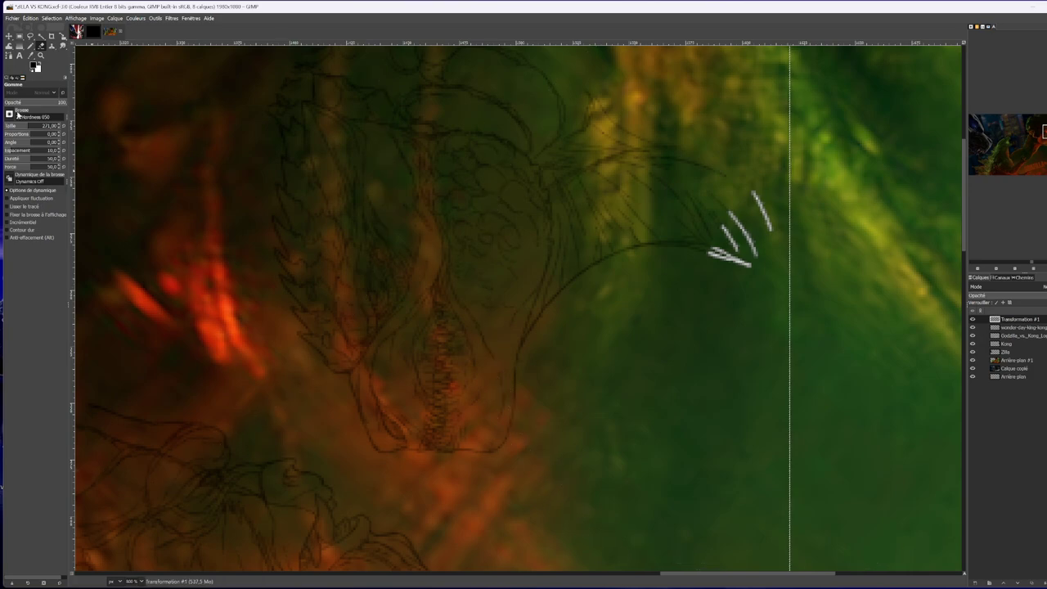
pyautogui.moveTo(724, 269)
pyautogui.mouseDown()
pyautogui.moveTo(756, 252)
pyautogui.moveTo(761, 196)
pyautogui.moveTo(701, 271)
pyautogui.mouseUp()
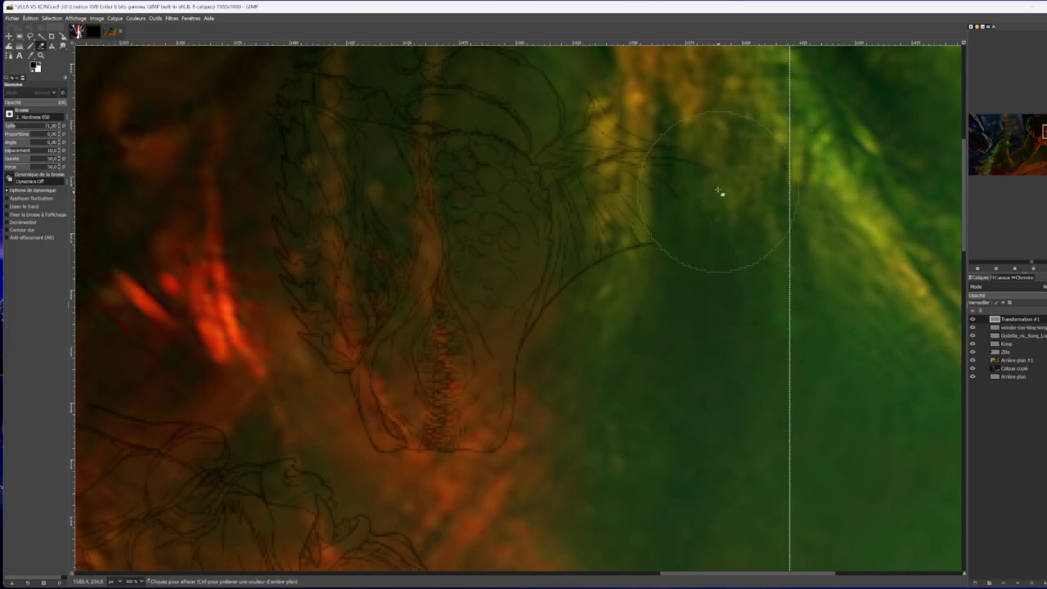
pyautogui.scroll(5, 664, 111)
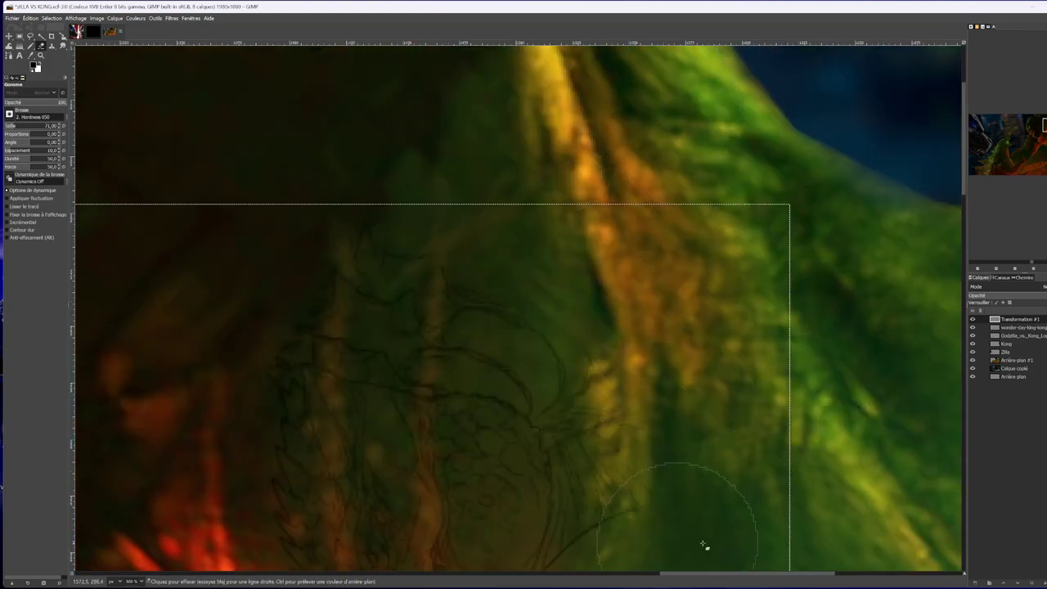
pyautogui.scroll(-5, 825, 245)
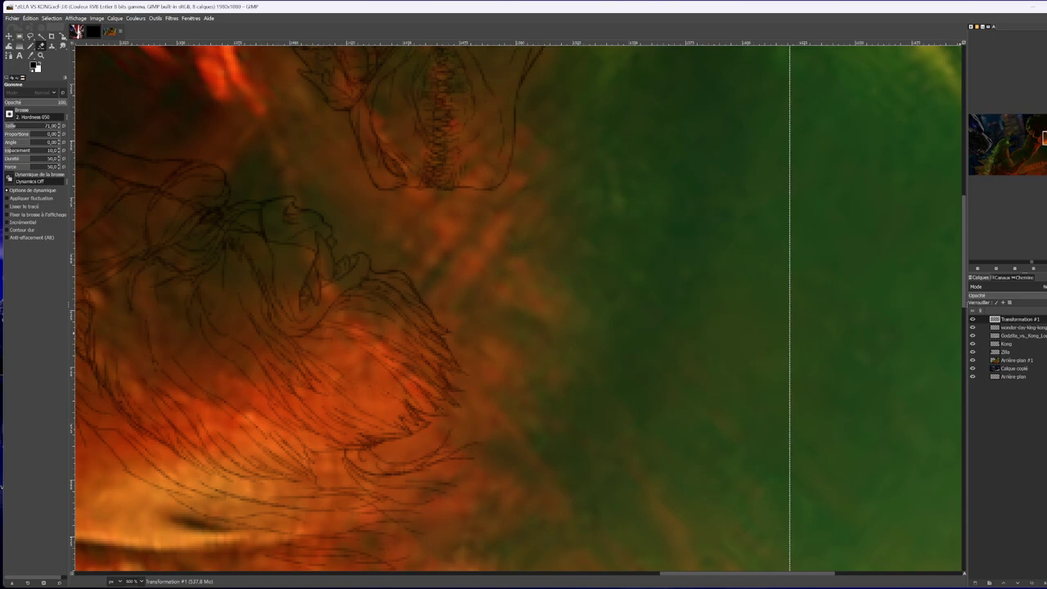
# Set the view to 100% and shift the Godzilla vs Kong logo layer slightly up and to the right.
pyautogui.click(140, 582)
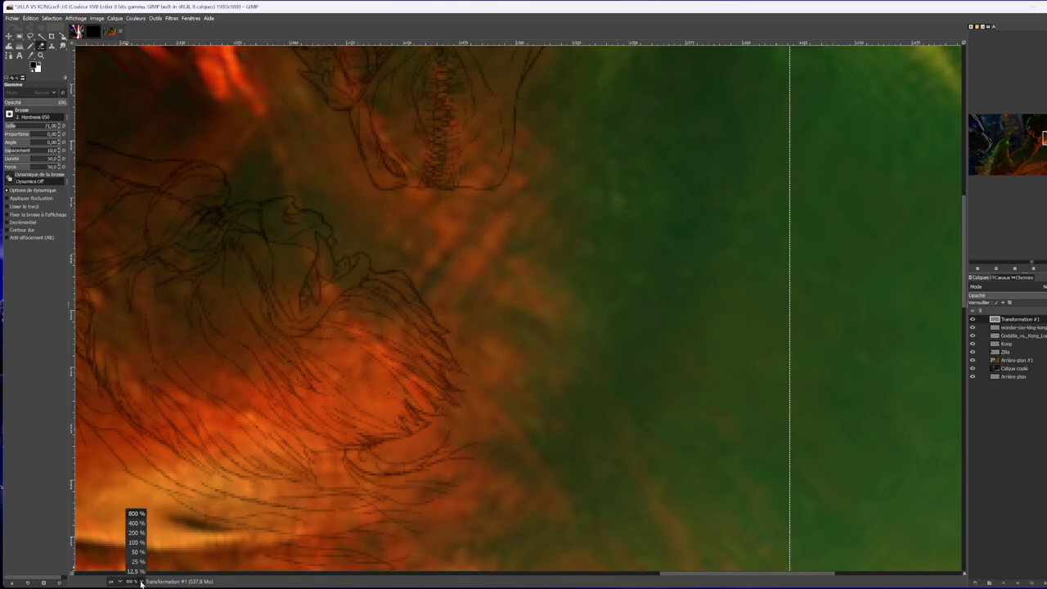
pyautogui.click(137, 543)
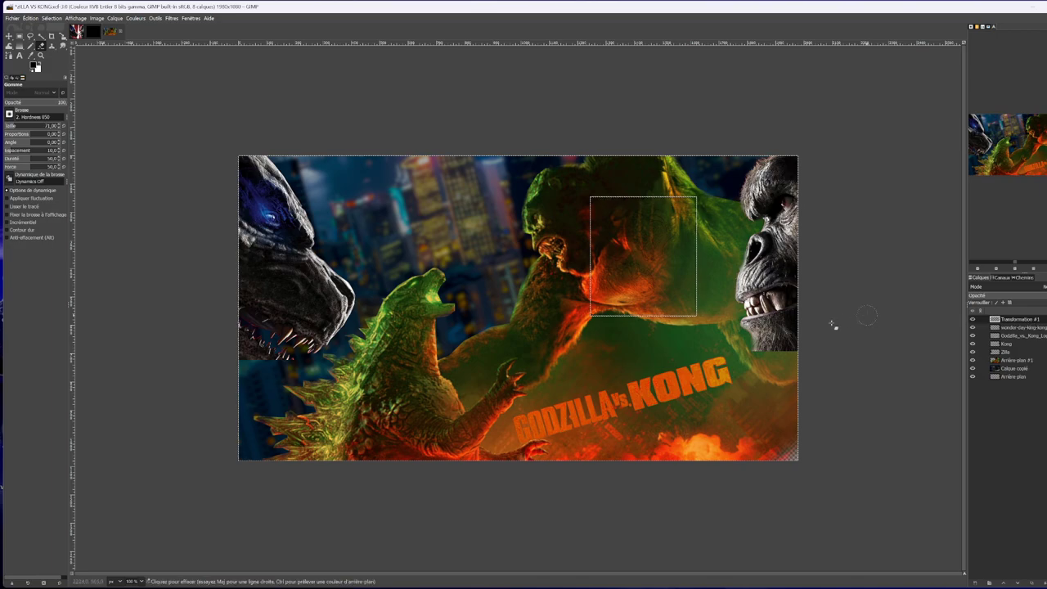
pyautogui.click(1029, 335)
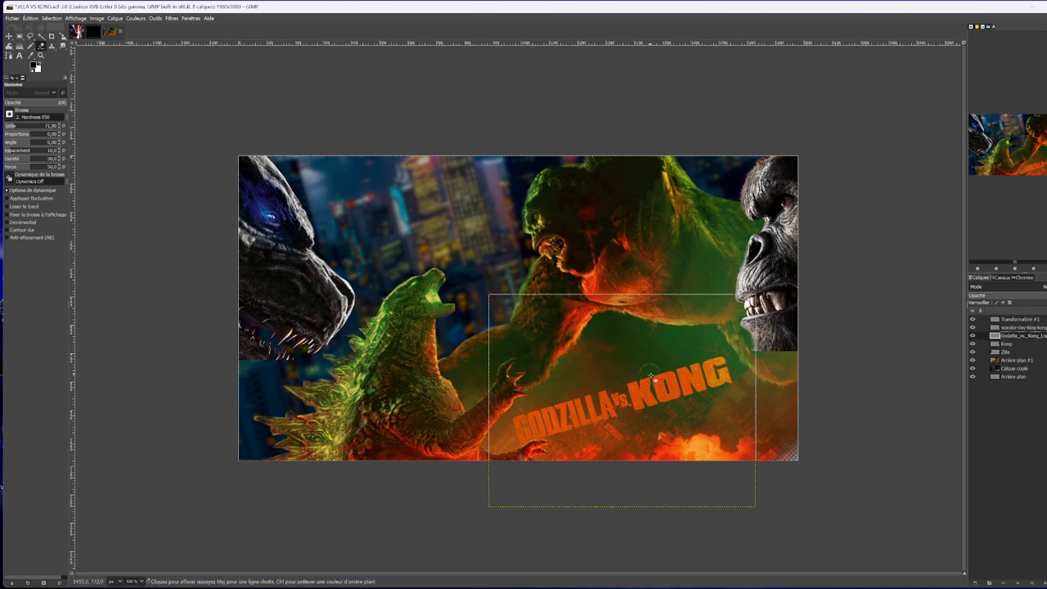
pyautogui.click(9, 35)
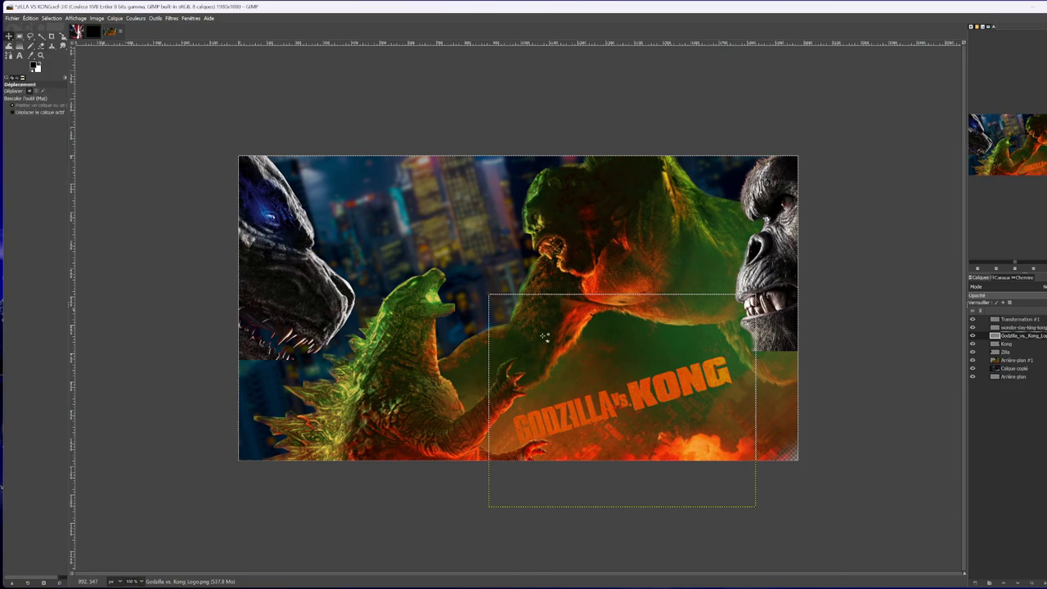
pyautogui.moveTo(651, 391); pyautogui.dragTo(662, 376)
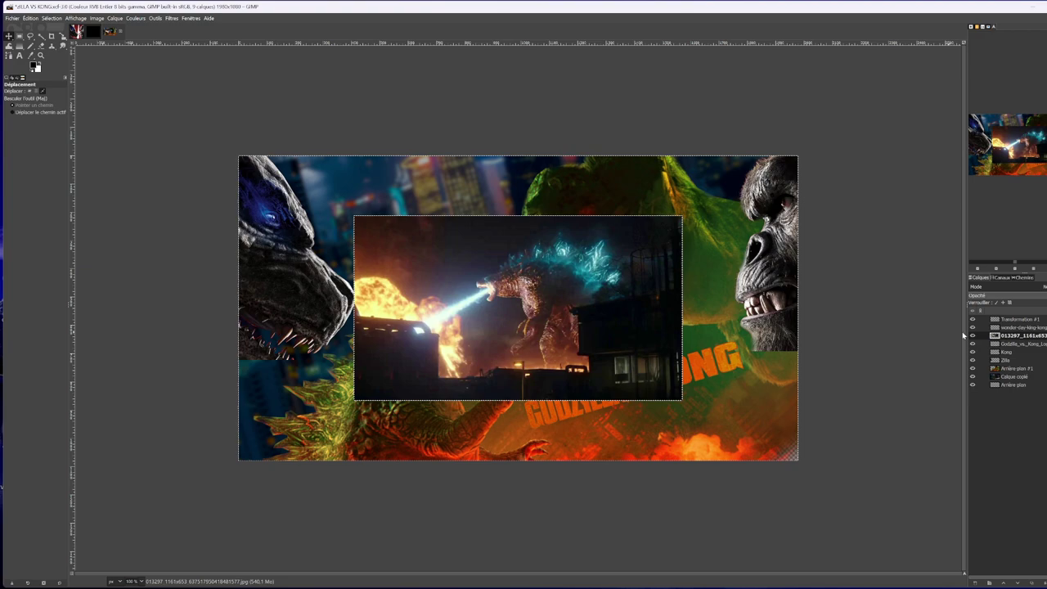
# Delete the imported 013297 fire-breathing image layer and import godzilla-vs-kong-1257978.jpg as a new layer in its place.
pyautogui.click(1040, 582)
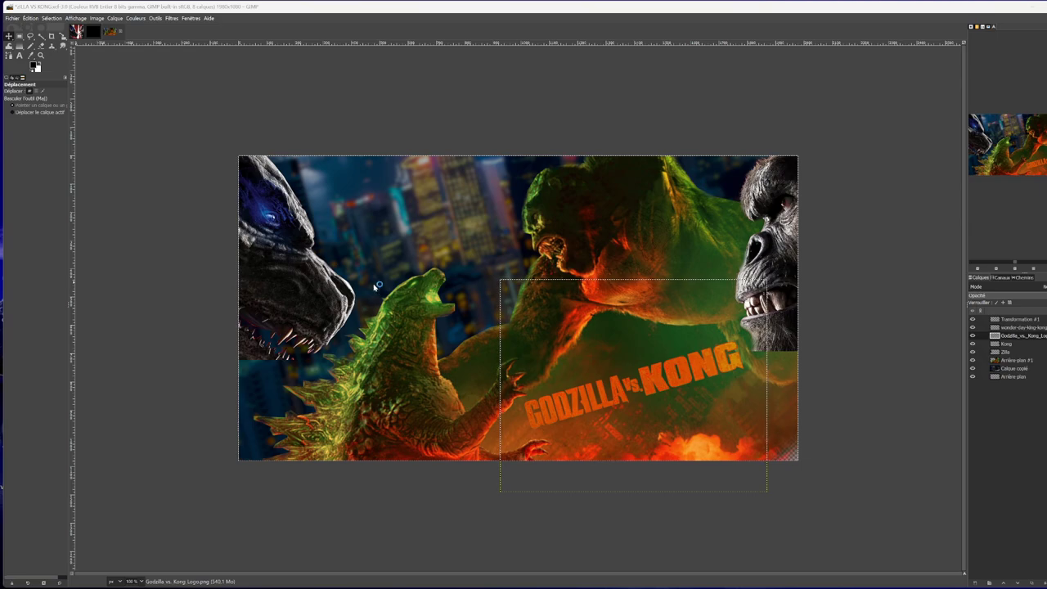
pyautogui.moveTo(376, 291); pyautogui.dragTo(366, 330)
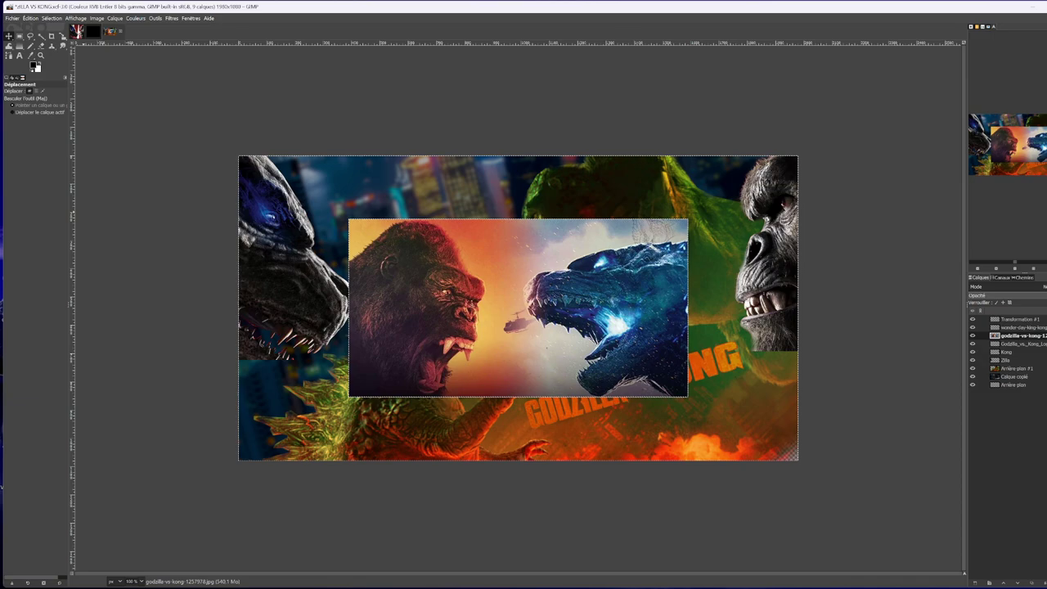
pyautogui.moveTo(5, 299); pyautogui.dragTo(520, 311)
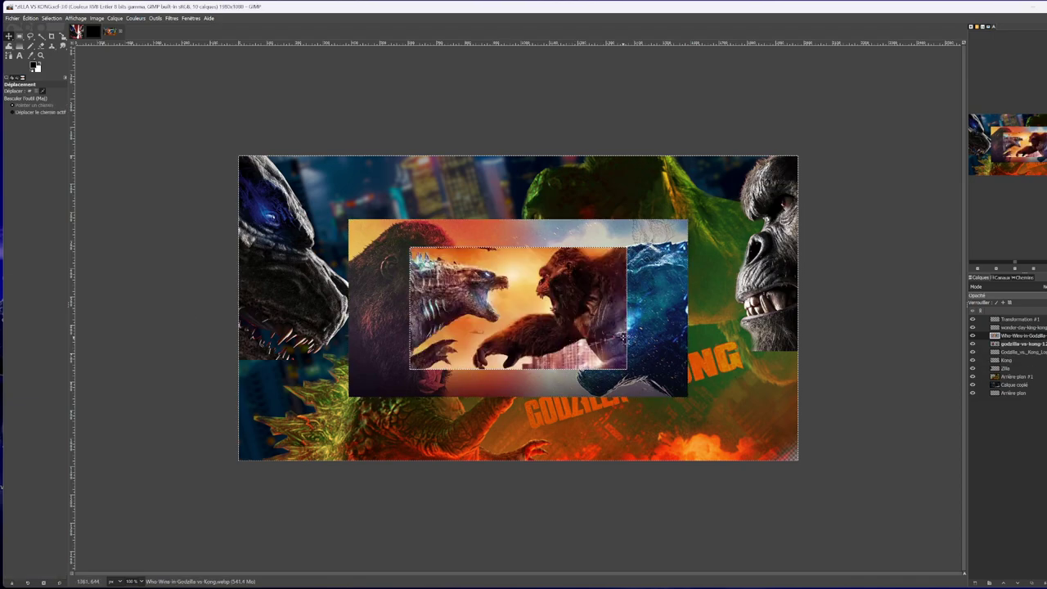
pyautogui.hotkey('ctrl', 'z')
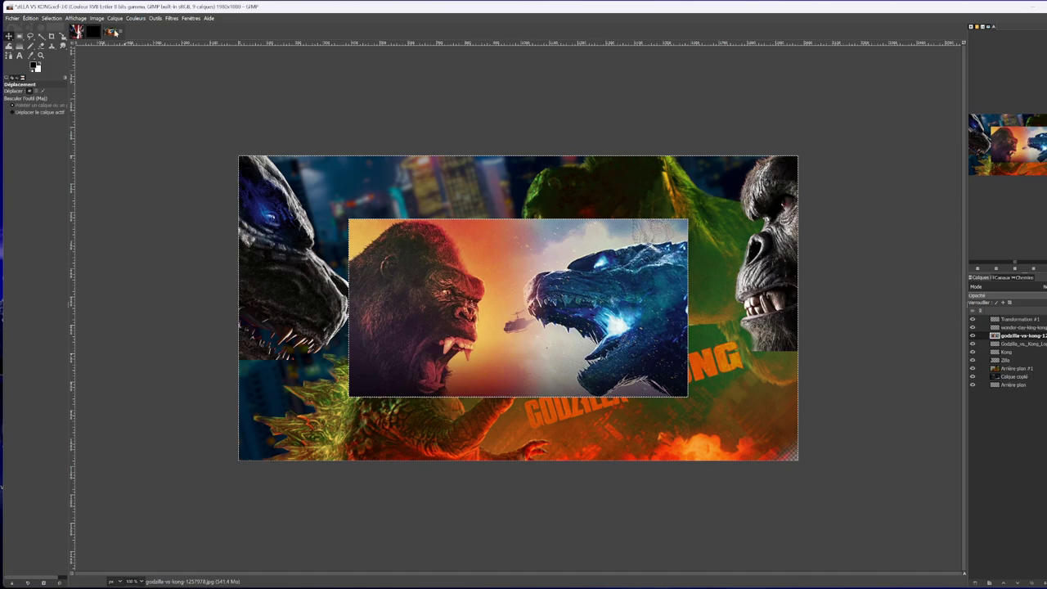
# Add an alpha channel to the godzilla-vs-kong layer and delete its Kong half with a rectangular selection of about 688 by 968 px.
pyautogui.click(19, 36)
pyautogui.click(98, 17)
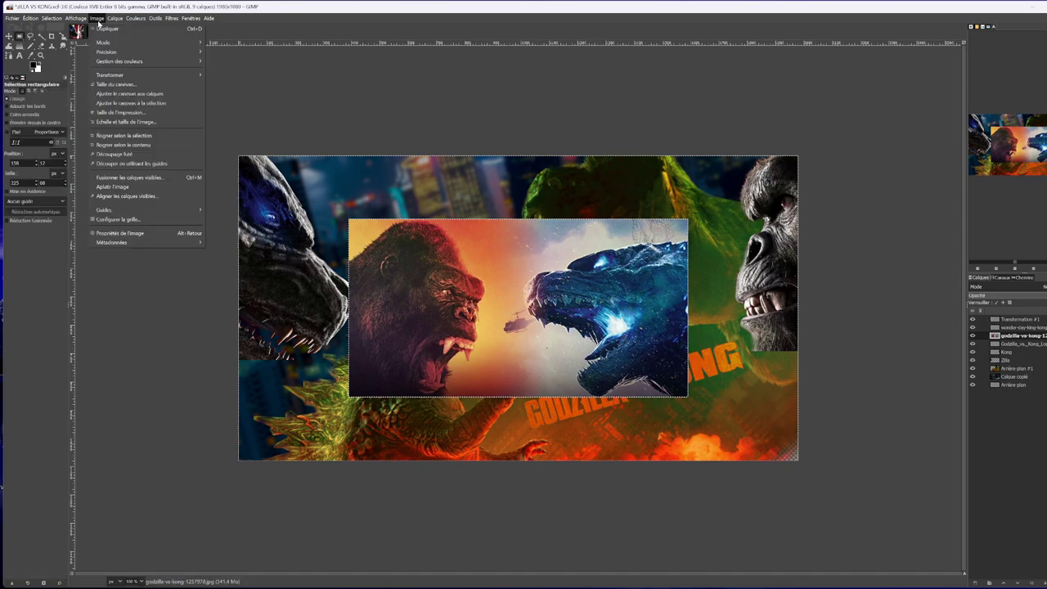
pyautogui.moveTo(146, 107)
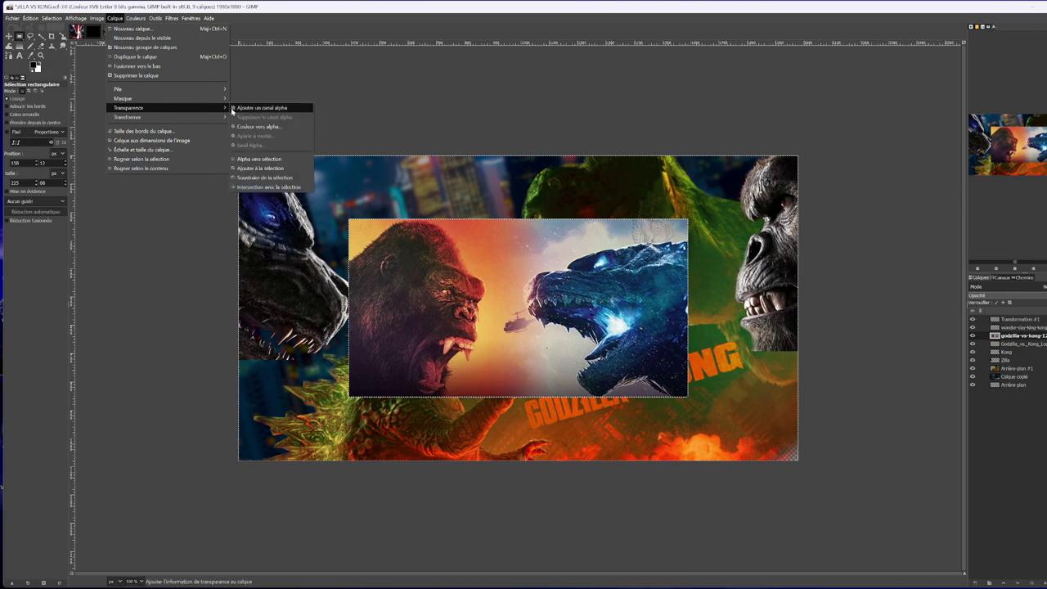
pyautogui.click(238, 112)
pyautogui.moveTo(323, 169); pyautogui.dragTo(516, 442)
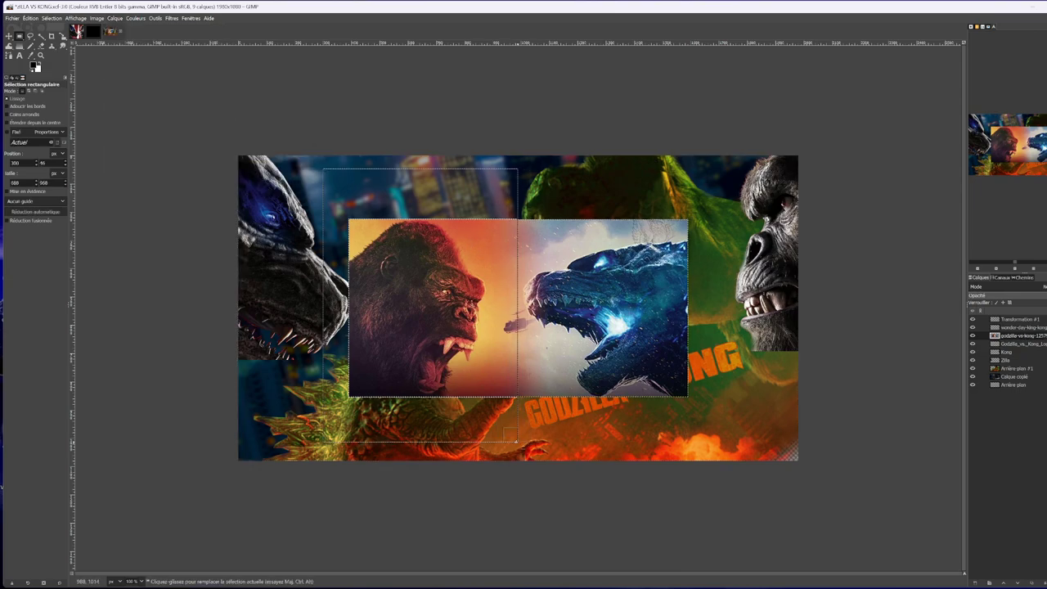
pyautogui.press('Delete')
# Delete the top strip of the remaining Godzilla image with a rectangular selection of about 808 by 157 px.
pyautogui.moveTo(490, 185); pyautogui.dragTo(708, 213)
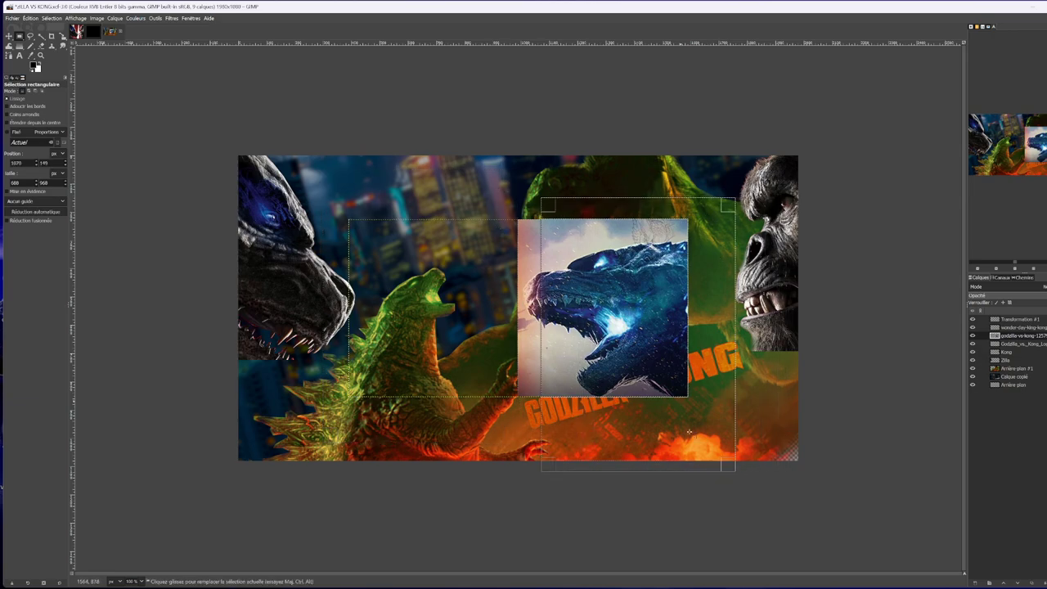
pyautogui.moveTo(725, 467); pyautogui.dragTo(722, 241)
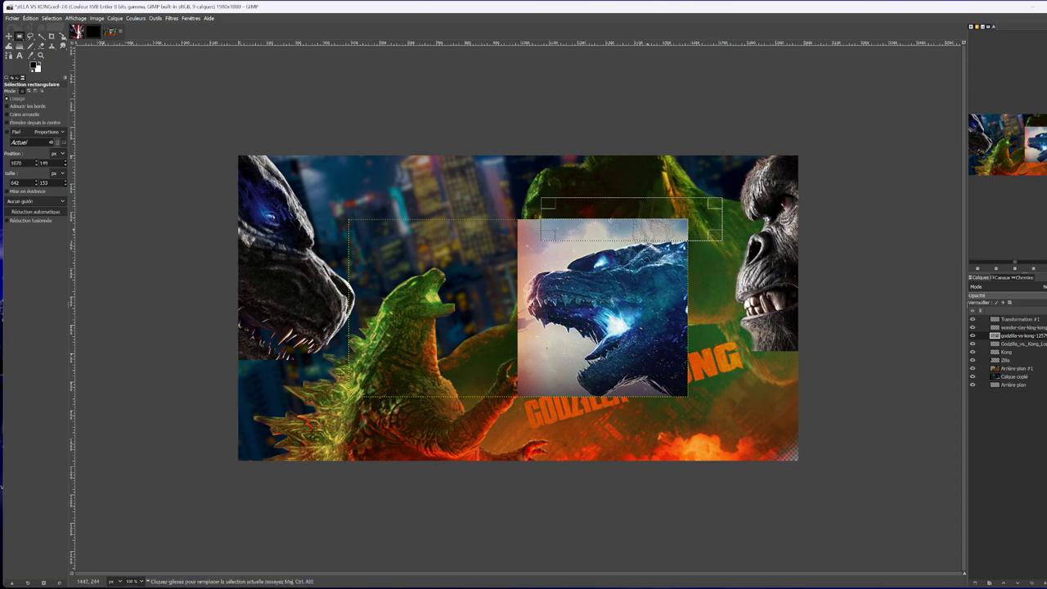
pyautogui.moveTo(544, 209); pyautogui.dragTo(502, 204)
pyautogui.press('Delete')
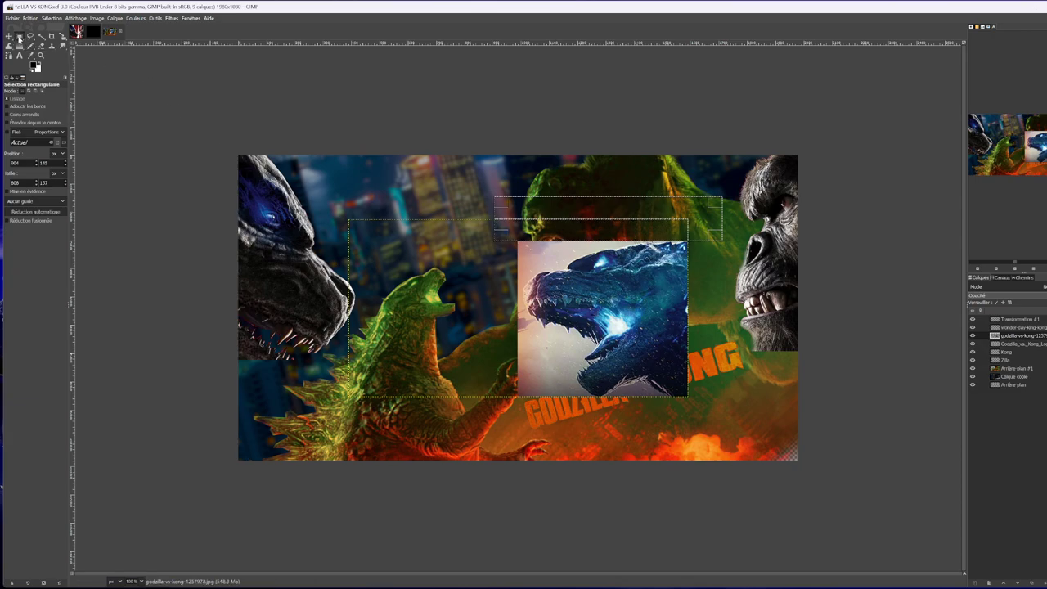
# Draw an elliptical selection of about 530 by 550 px around the blue Godzilla head.
pyautogui.click(19, 36)
pyautogui.click(58, 47)
pyautogui.moveTo(586, 299); pyautogui.dragTo(671, 396)
pyautogui.moveTo(593, 395); pyautogui.dragTo(540, 401)
pyautogui.moveTo(544, 308); pyautogui.dragTo(532, 257)
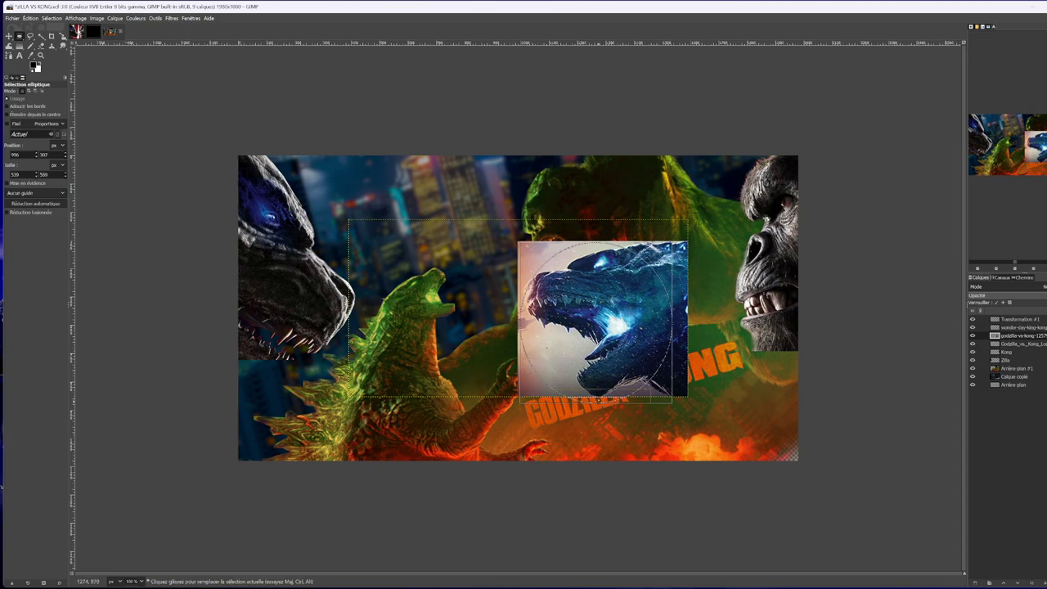
pyautogui.moveTo(668, 399); pyautogui.dragTo(664, 391)
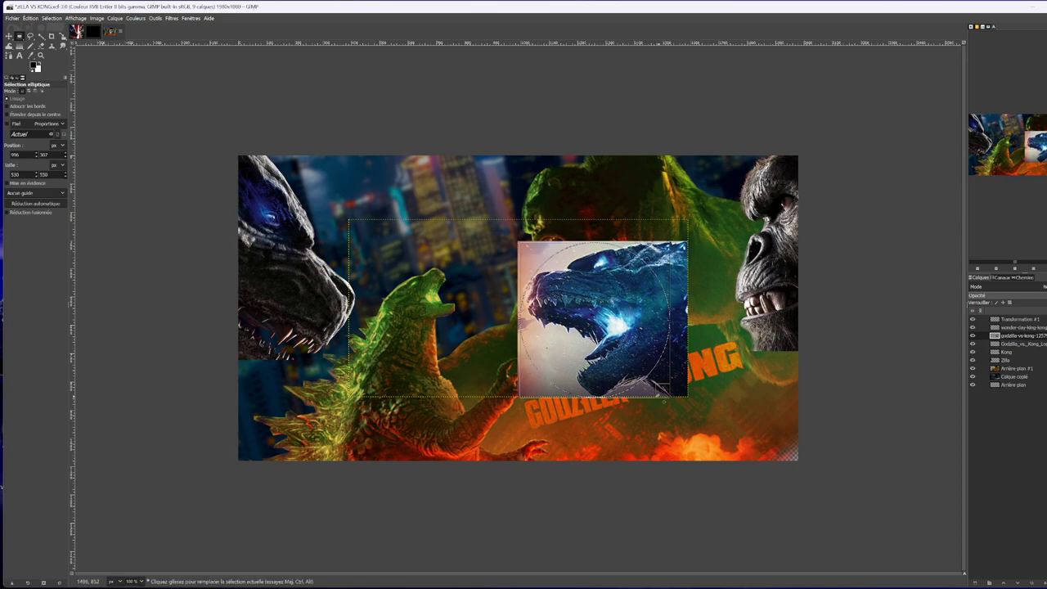
# Cut the elliptical Godzilla head selection and paste it back as a floating selection.
pyautogui.press('ctrl')
pyautogui.hotkey('ctrl', 'x')
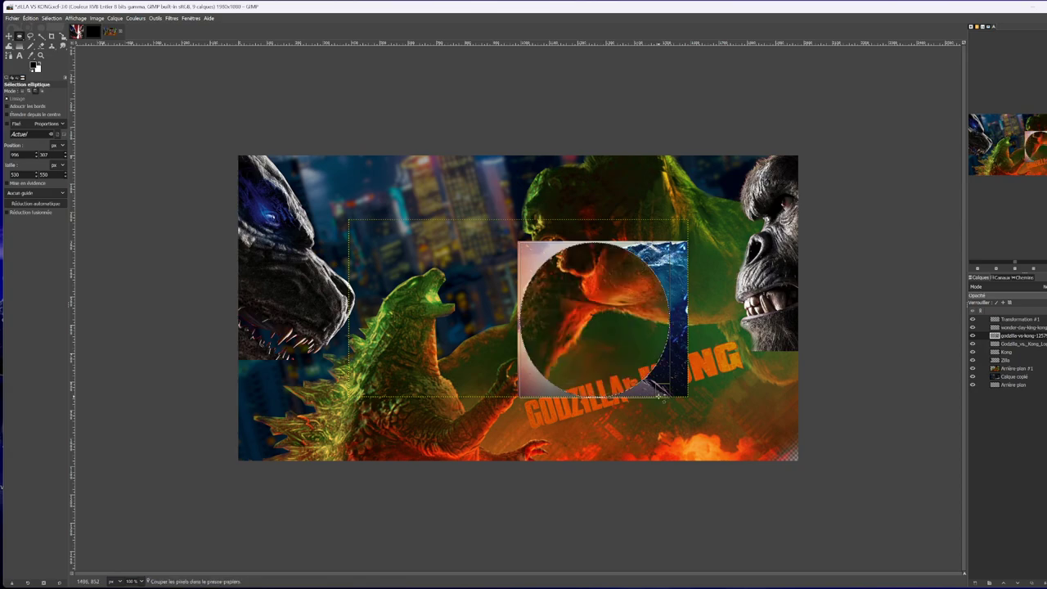
pyautogui.hotkey('ctrl', 'v')
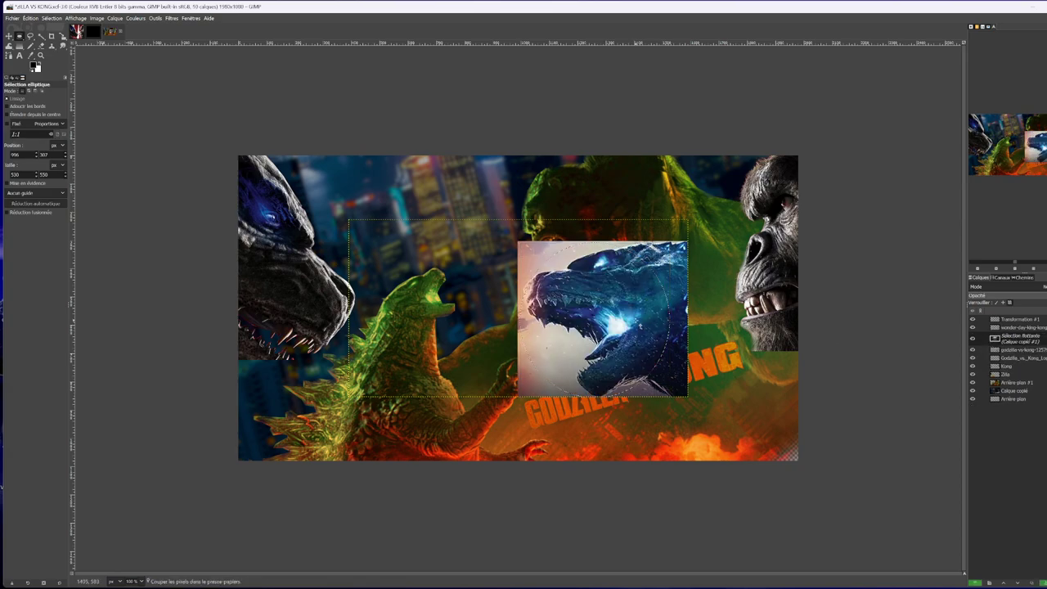
# Flip the floating Godzilla head horizontally with the Flip tool.
pyautogui.click(64, 18)
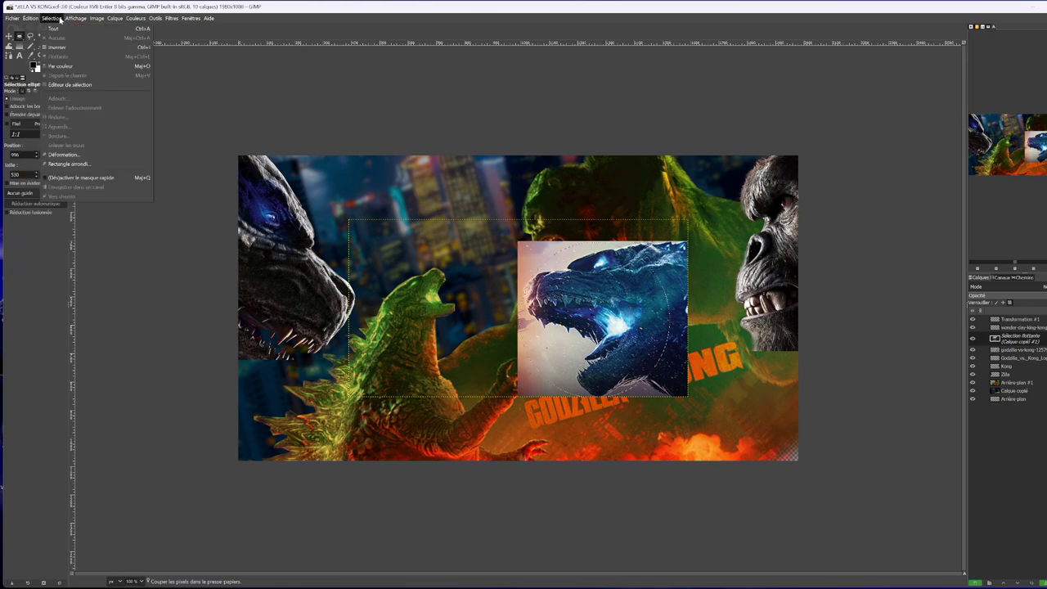
pyautogui.moveTo(39, 18)
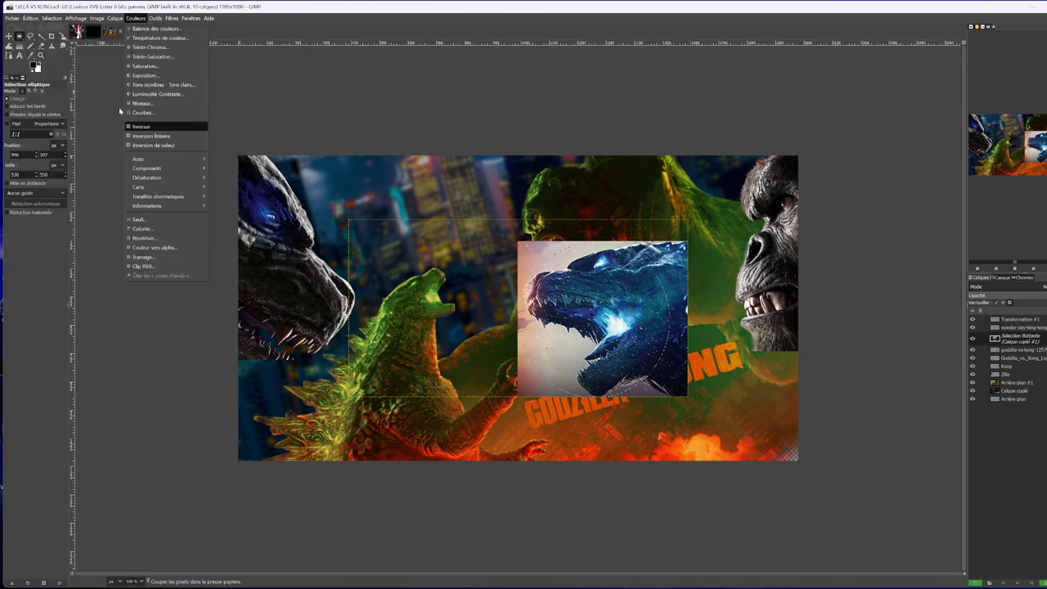
pyautogui.click(63, 38)
pyautogui.rightClick(63, 38)
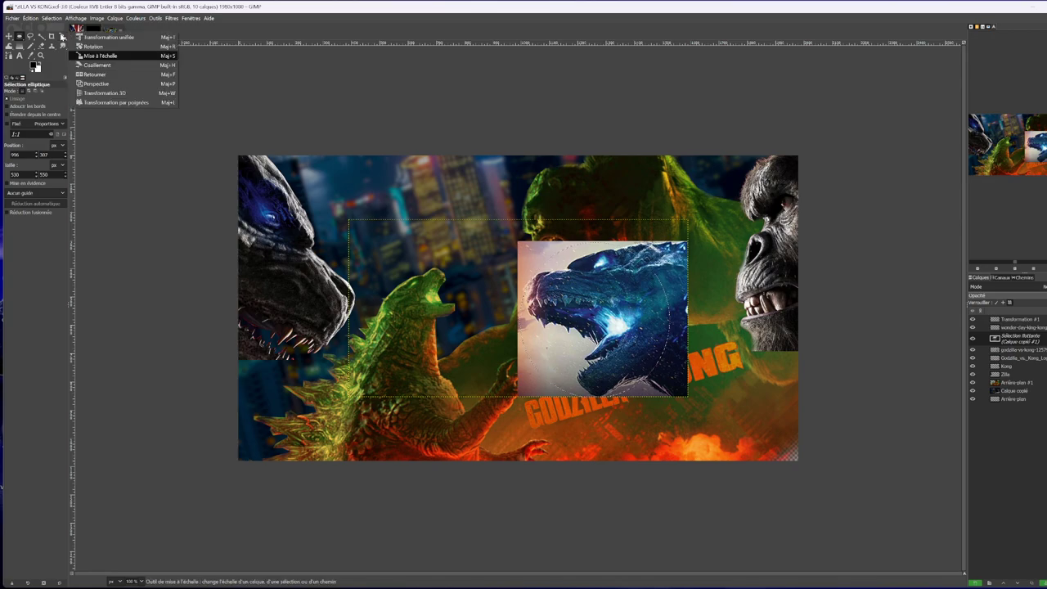
pyautogui.click(90, 74)
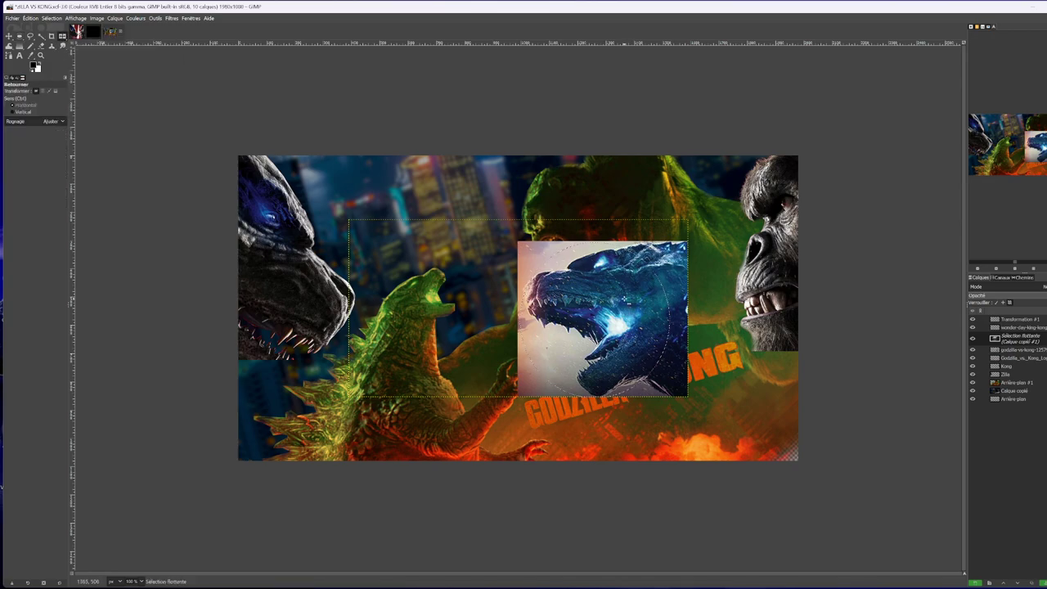
pyautogui.click(610, 395)
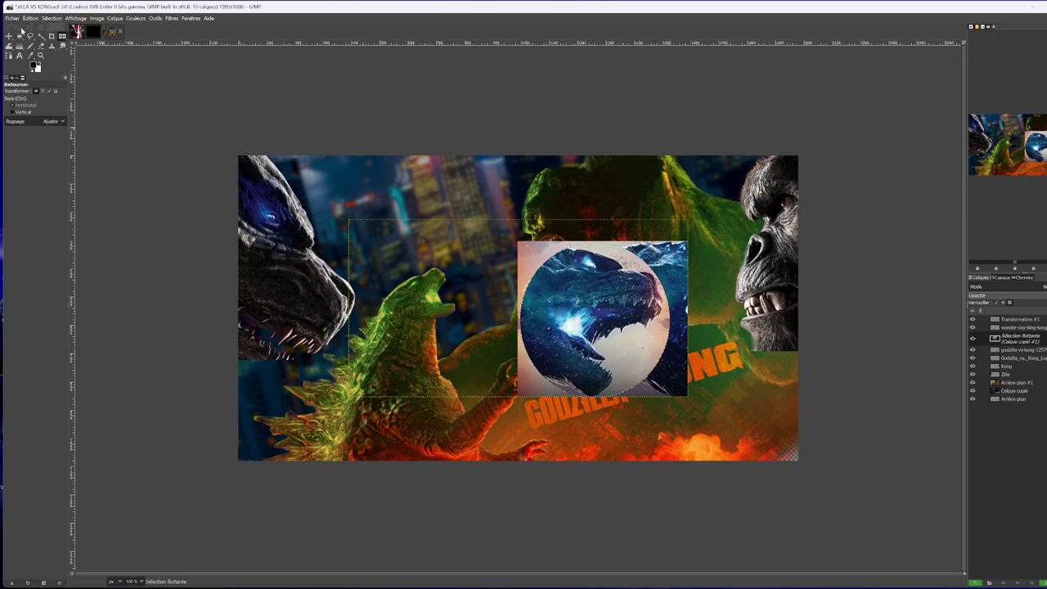
# Convert the floating Godzilla head to a new layer and move it to the lower-left corner of the composite.
pyautogui.rightClick(1013, 337)
pyautogui.click(944, 391)
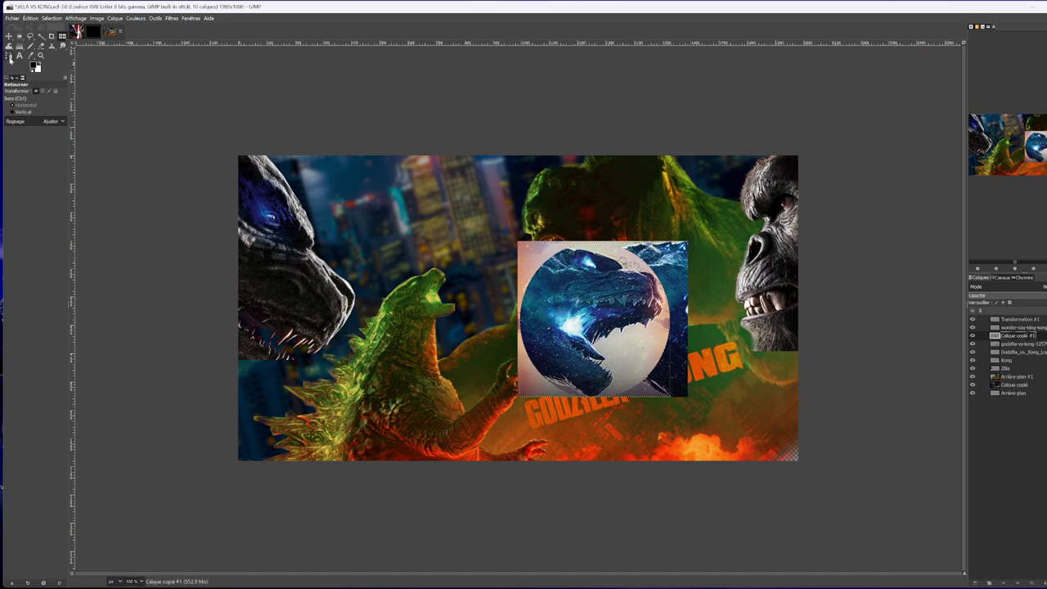
pyautogui.click(9, 36)
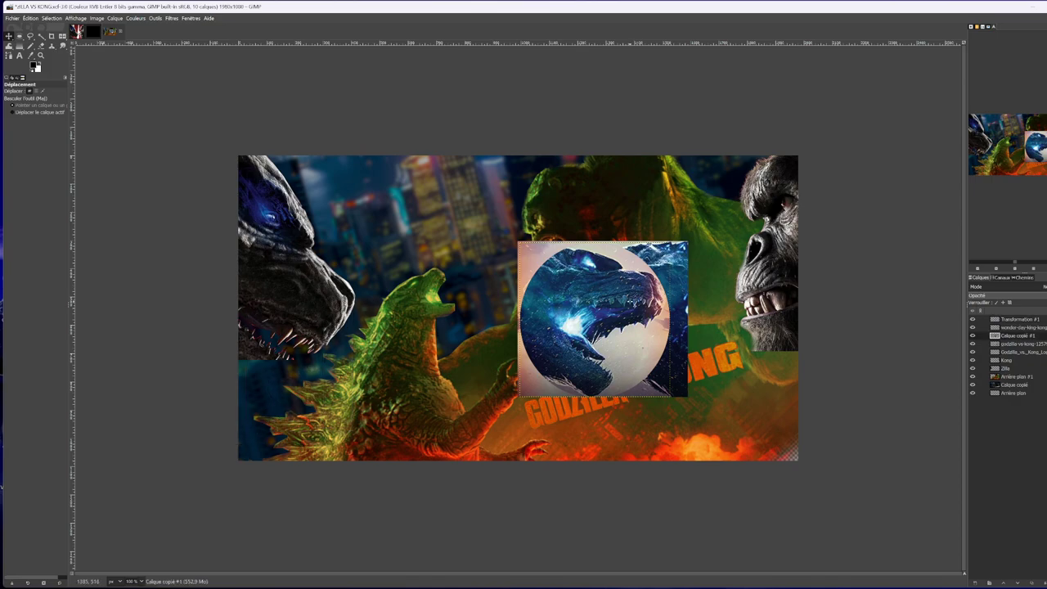
pyautogui.moveTo(629, 301); pyautogui.dragTo(278, 379)
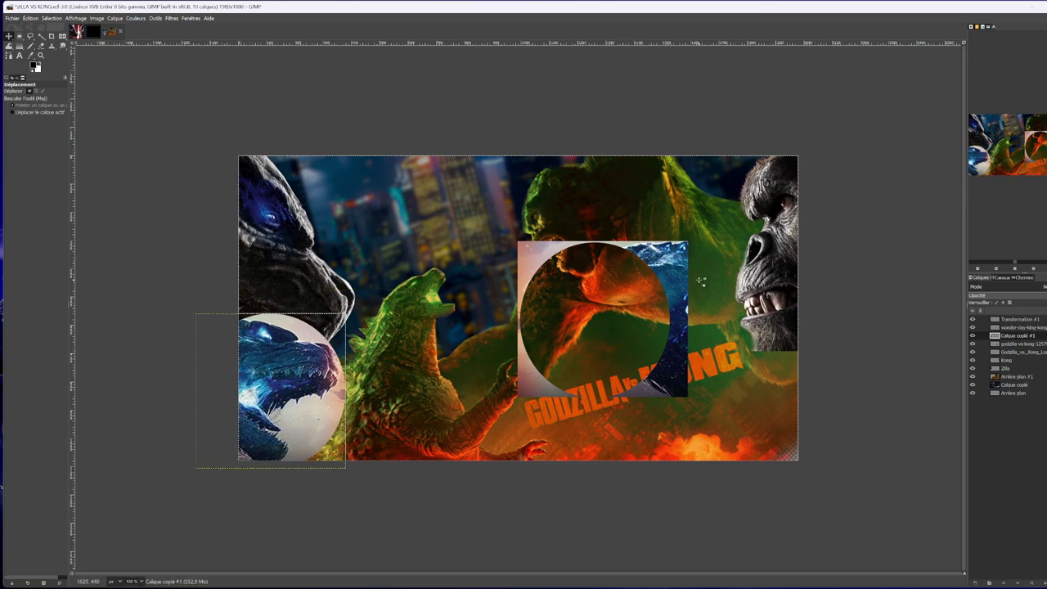
# Check the leftover godzilla-vs-kong image layer by toggling its visibility, and delete that layer.
pyautogui.click(1019, 343)
pyautogui.click(973, 345)
pyautogui.click(973, 344)
pyautogui.rightClick(1012, 347)
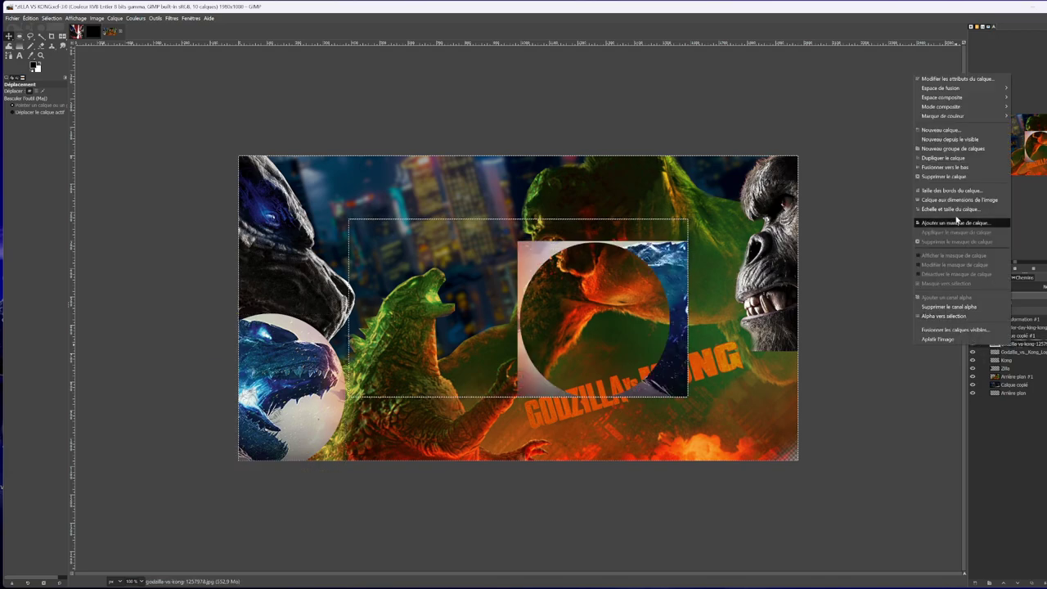
pyautogui.click(979, 178)
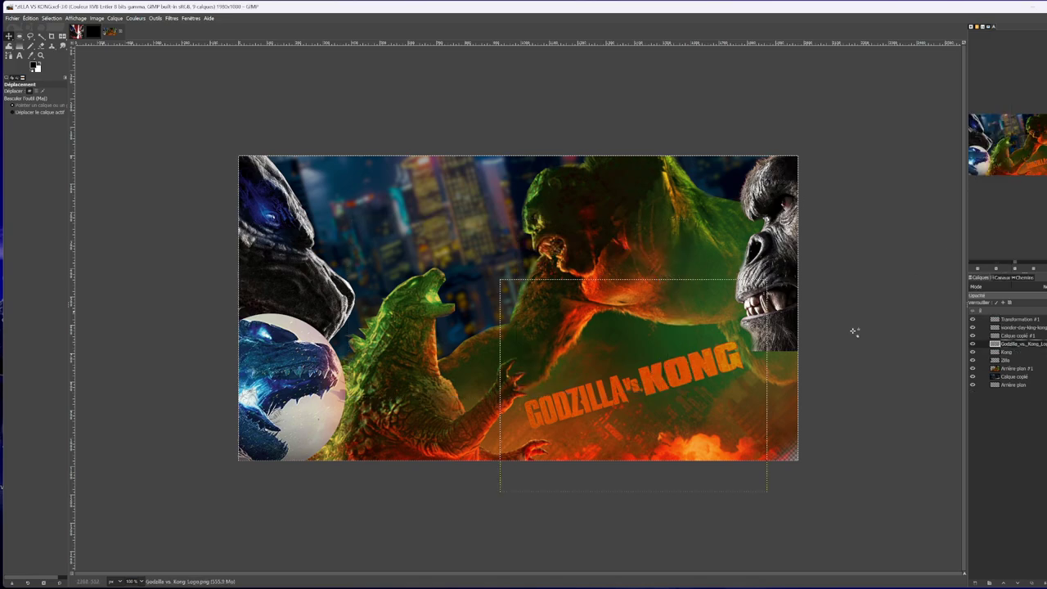
# Scale the round Godzilla head layer to 631 × 867 pixels, lowering its opacity to judge the fit against the artwork behind.
pyautogui.rightClick(63, 39)
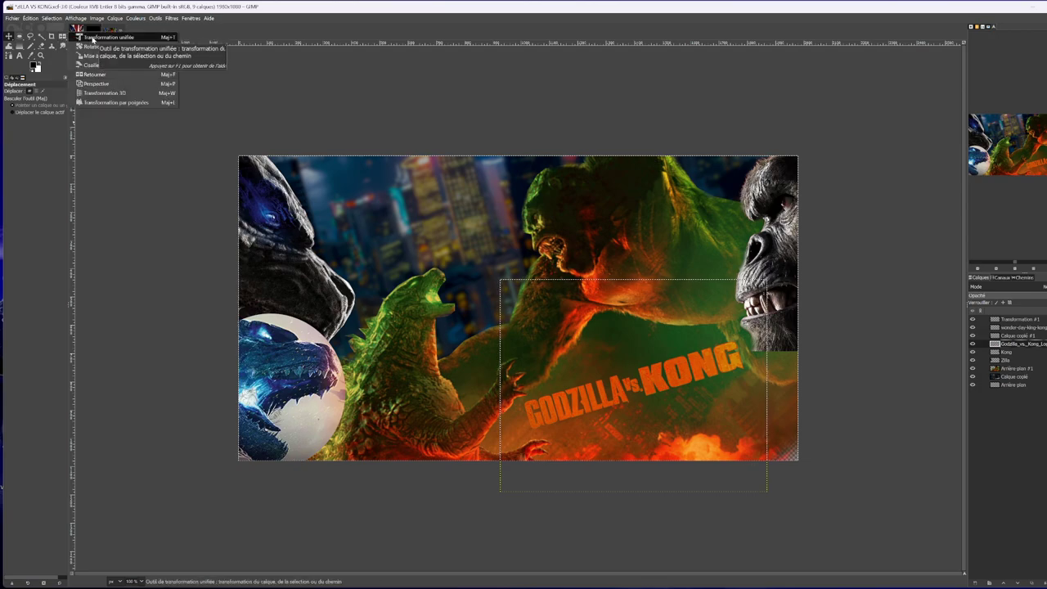
pyautogui.click(100, 55)
pyautogui.click(314, 384)
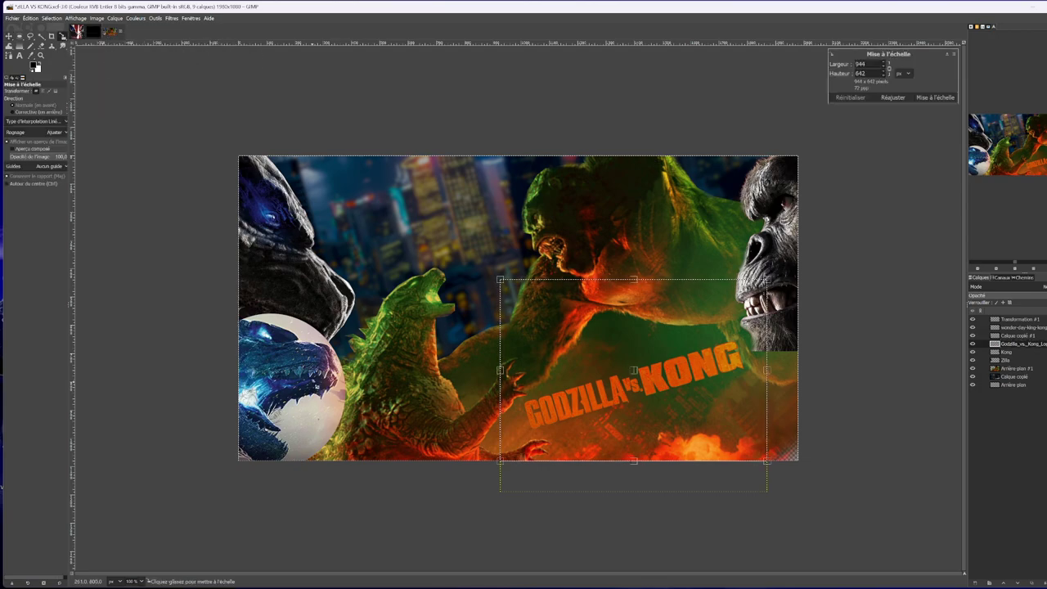
pyautogui.click(1036, 335)
pyautogui.click(1034, 327)
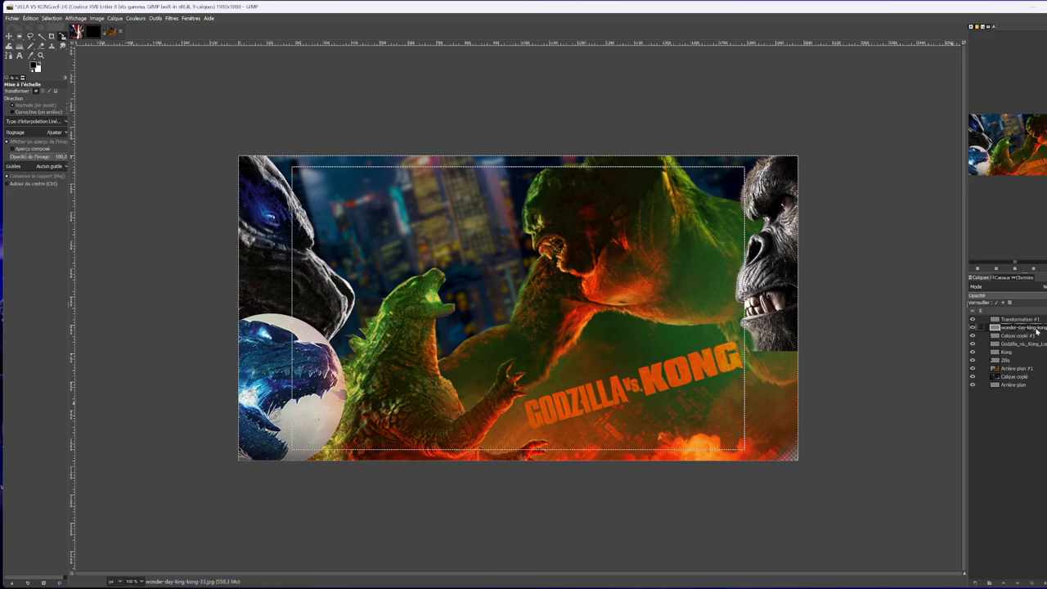
pyautogui.click(1035, 336)
pyautogui.click(298, 379)
pyautogui.moveTo(298, 378); pyautogui.dragTo(460, 348)
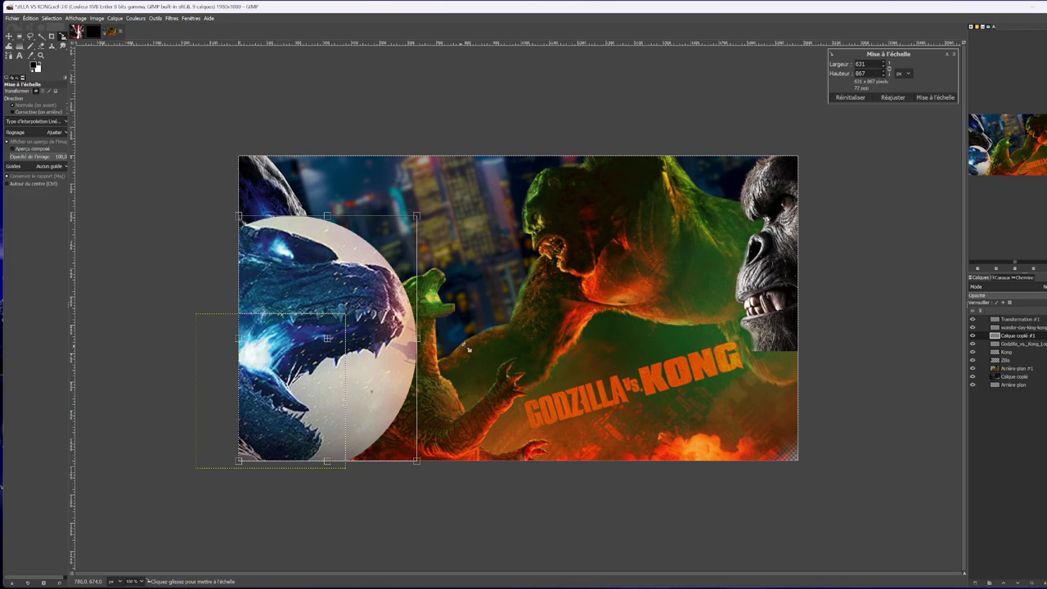
pyautogui.click(1037, 304)
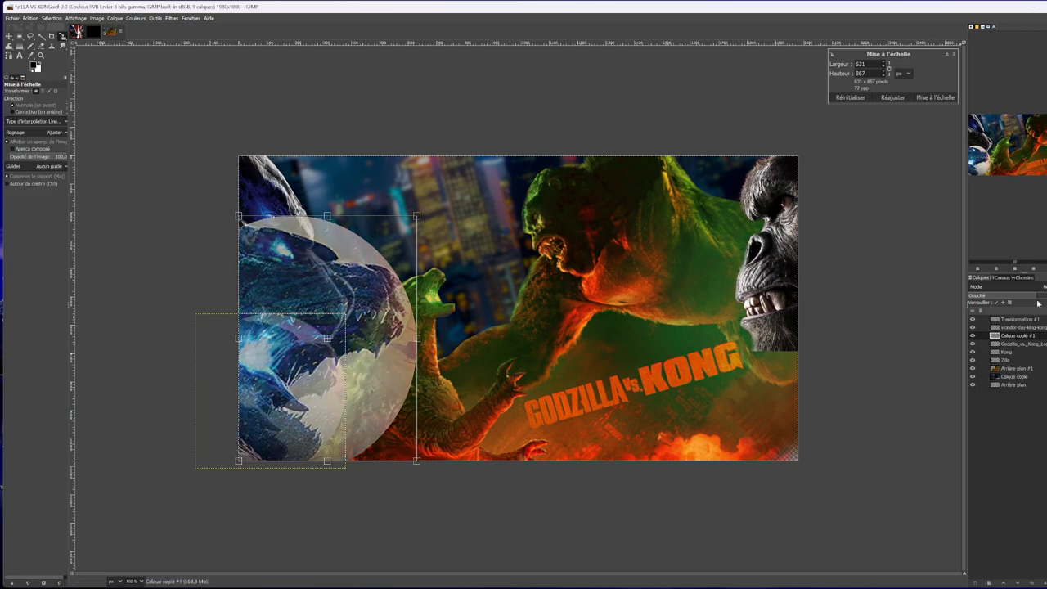
pyautogui.moveTo(1030, 296)
pyautogui.mouseDown()
pyautogui.moveTo(1011, 296)
pyautogui.moveTo(1026, 296)
pyautogui.mouseUp()
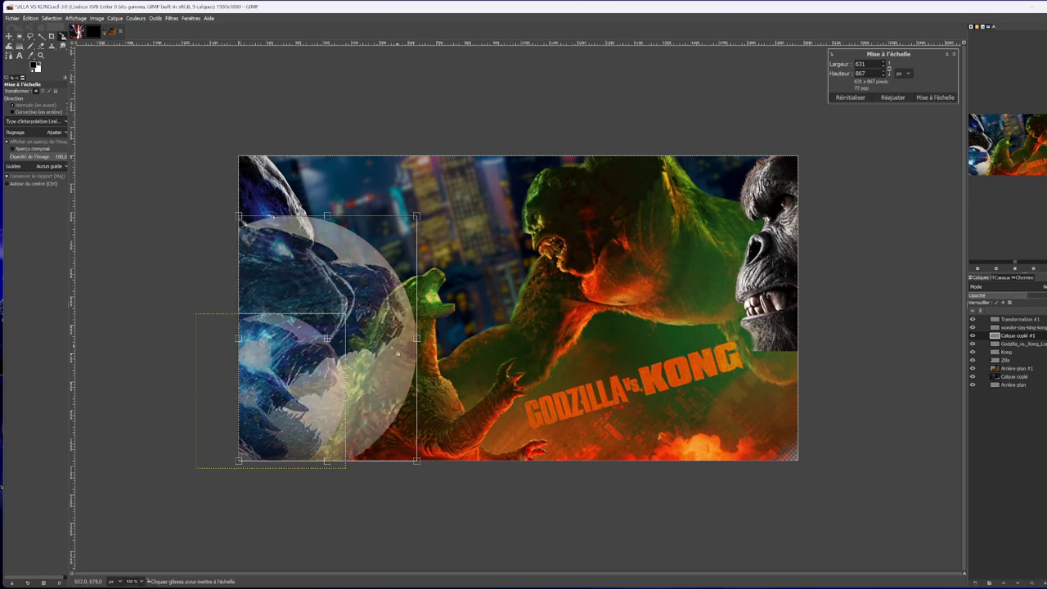
pyautogui.click(934, 97)
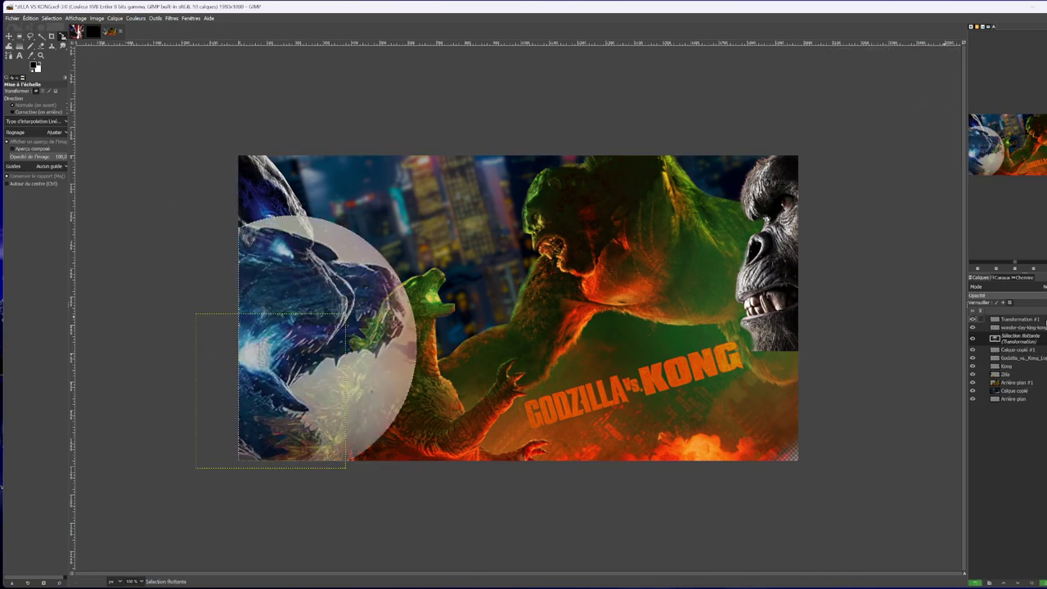
# Convert the scaled floating Godzilla head to a new layer and delete the leftover Calque copié #1 layer.
pyautogui.rightClick(976, 339)
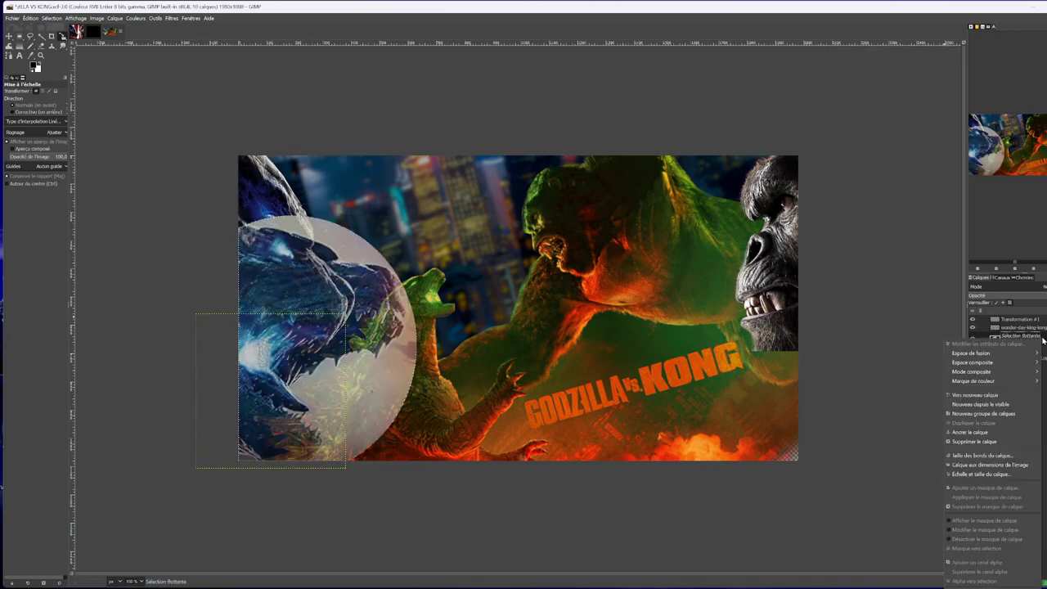
pyautogui.click(986, 396)
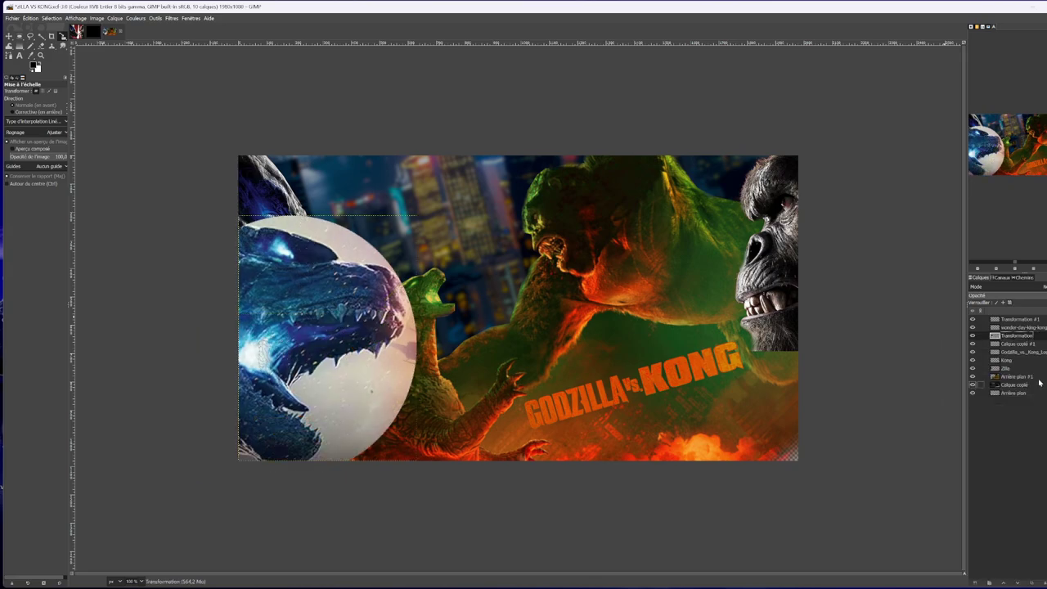
pyautogui.click(1037, 345)
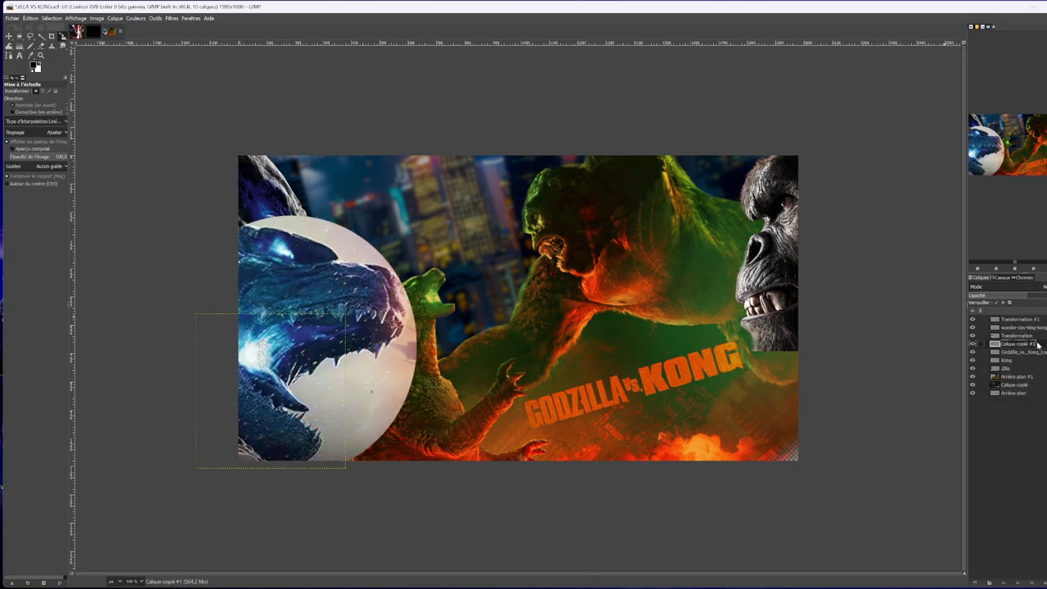
pyautogui.rightClick(1037, 344)
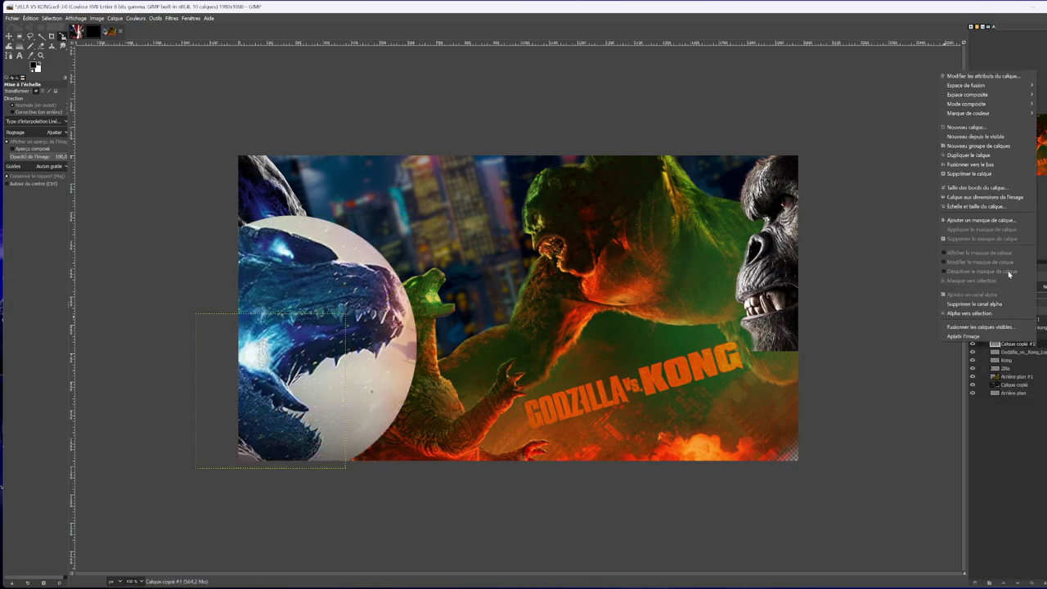
pyautogui.click(969, 173)
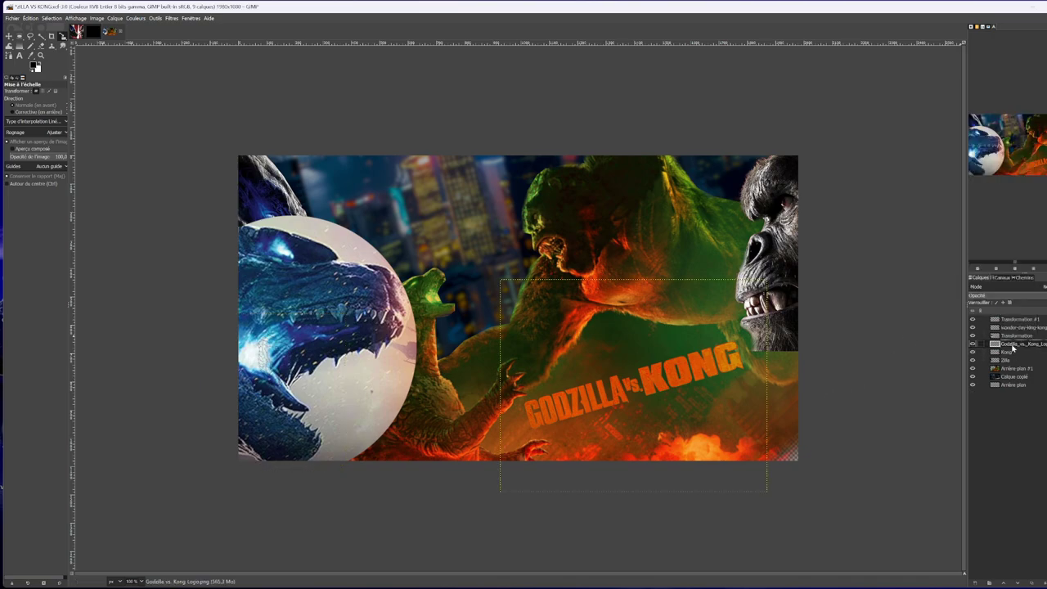
# Try the Godzilla vs. Kong logo layer below Zilla, return it above Kong, and toggle its visibility to check it.
pyautogui.moveTo(1015, 347)
pyautogui.mouseDown()
pyautogui.moveTo(1016, 329)
pyautogui.moveTo(1013, 389)
pyautogui.moveTo(1022, 358)
pyautogui.mouseUp()
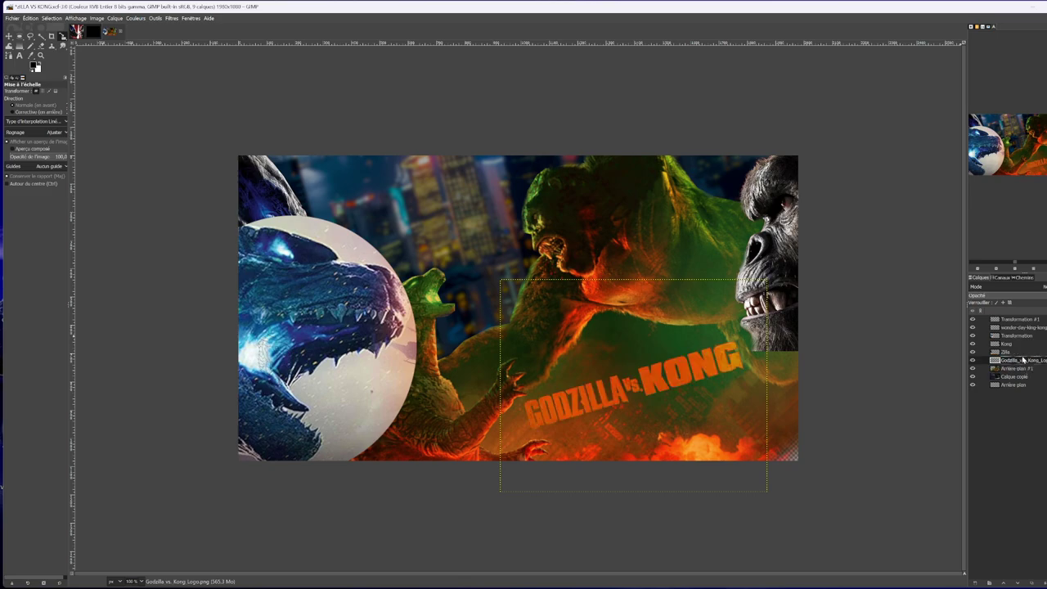
pyautogui.moveTo(1023, 362); pyautogui.dragTo(1004, 345)
pyautogui.click(972, 344)
pyautogui.click(972, 344)
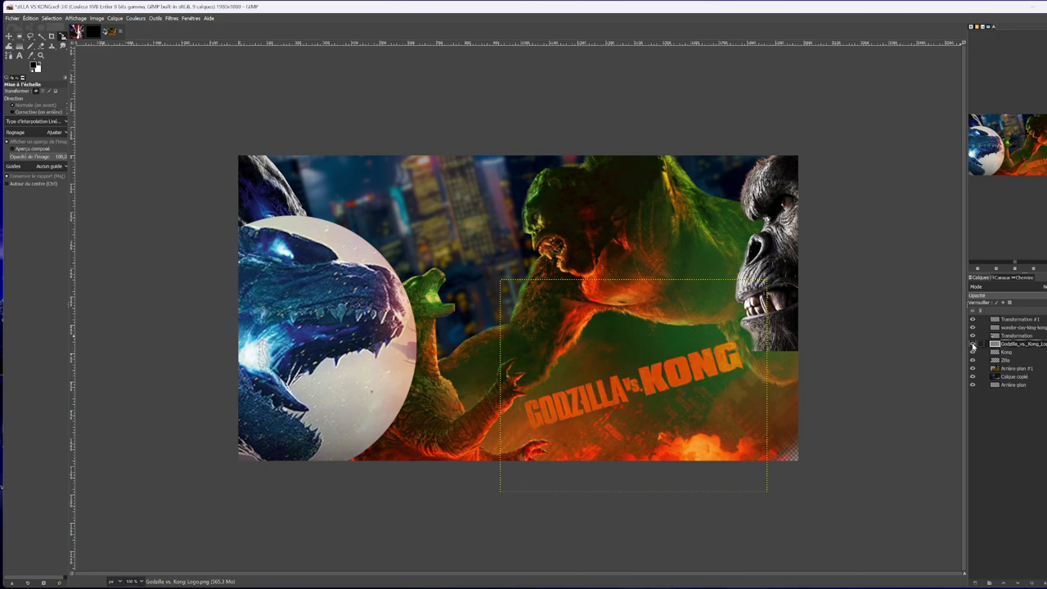
# Place the blue Godzilla head layer below Arrière plan #1 and scale it to 821 × 1130 pixels.
pyautogui.click(1014, 335)
pyautogui.moveTo(1013, 337); pyautogui.dragTo(1017, 377)
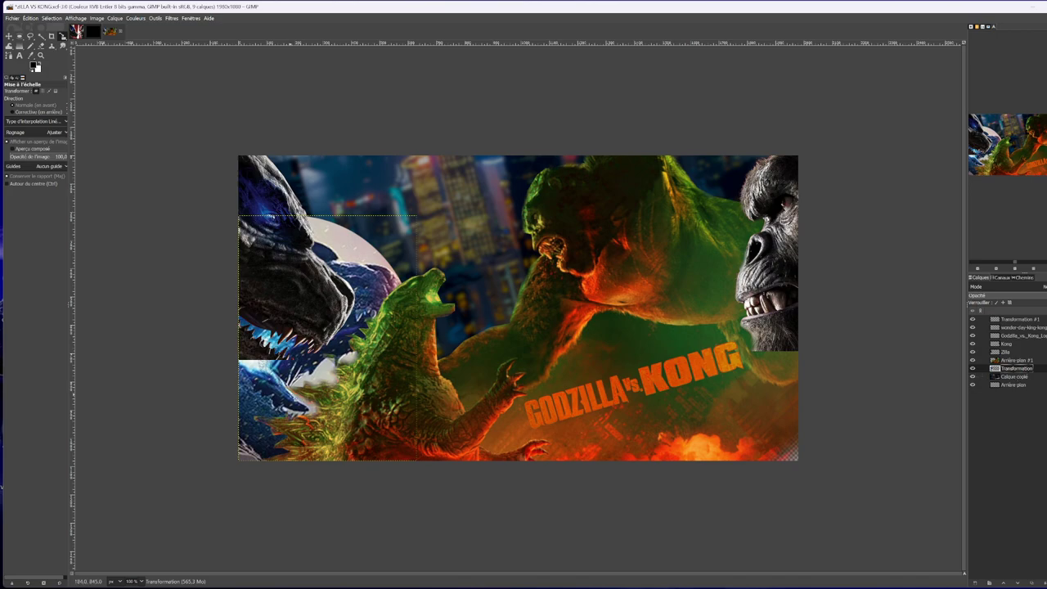
pyautogui.click(316, 335)
pyautogui.moveTo(392, 472); pyautogui.dragTo(417, 538)
pyautogui.moveTo(300, 376); pyautogui.dragTo(357, 354)
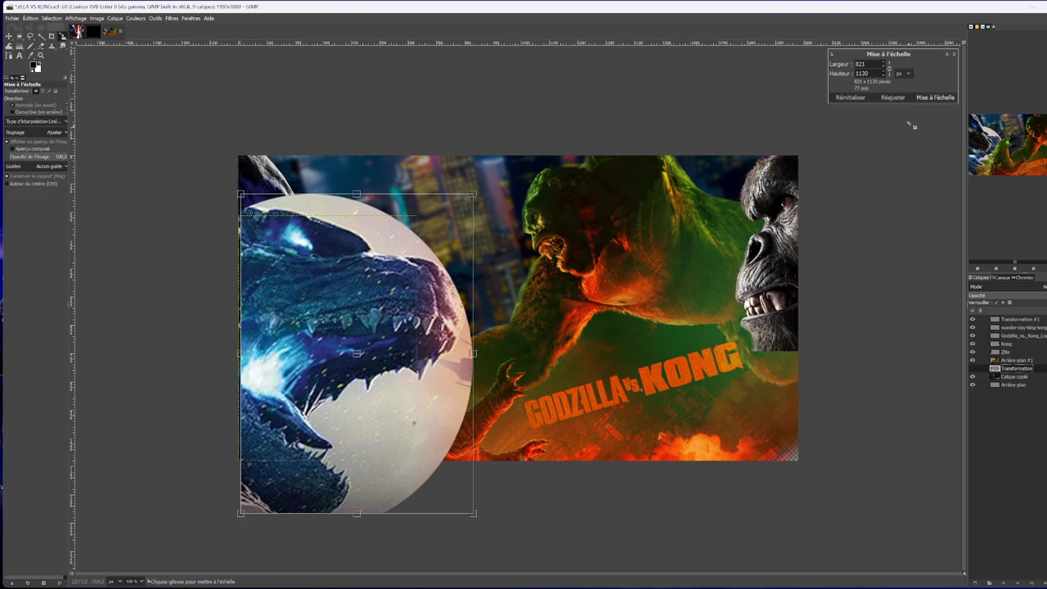
pyautogui.click(932, 97)
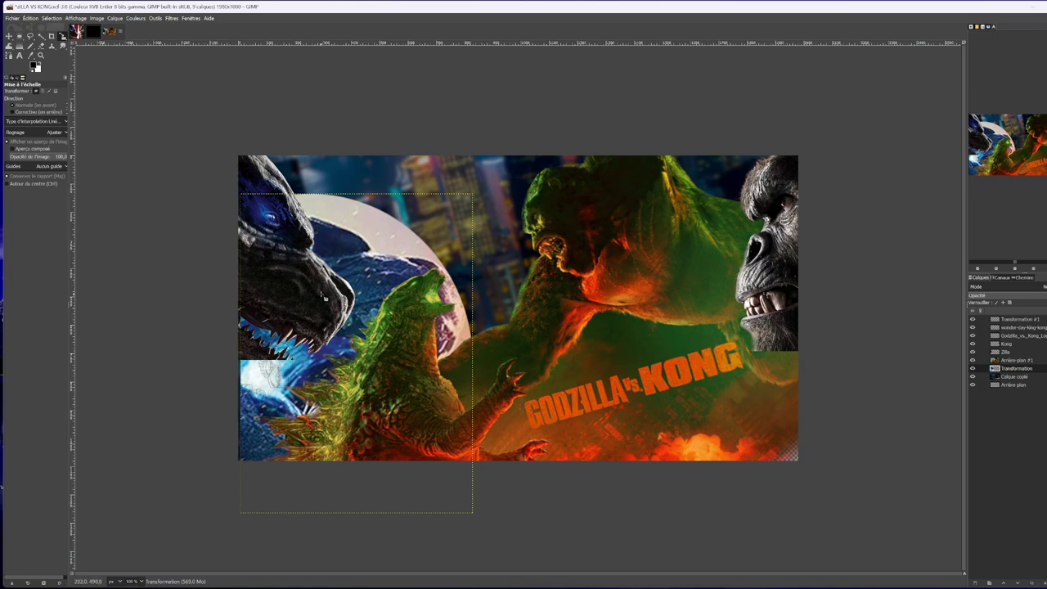
# Move the enlarged blue Godzilla head slightly upward behind the roaring green Godzilla.
pyautogui.press('m')
pyautogui.moveTo(358, 246)
pyautogui.mouseDown()
pyautogui.moveTo(368, 282)
pyautogui.moveTo(360, 250)
pyautogui.moveTo(372, 246)
pyautogui.moveTo(358, 251)
pyautogui.mouseUp()
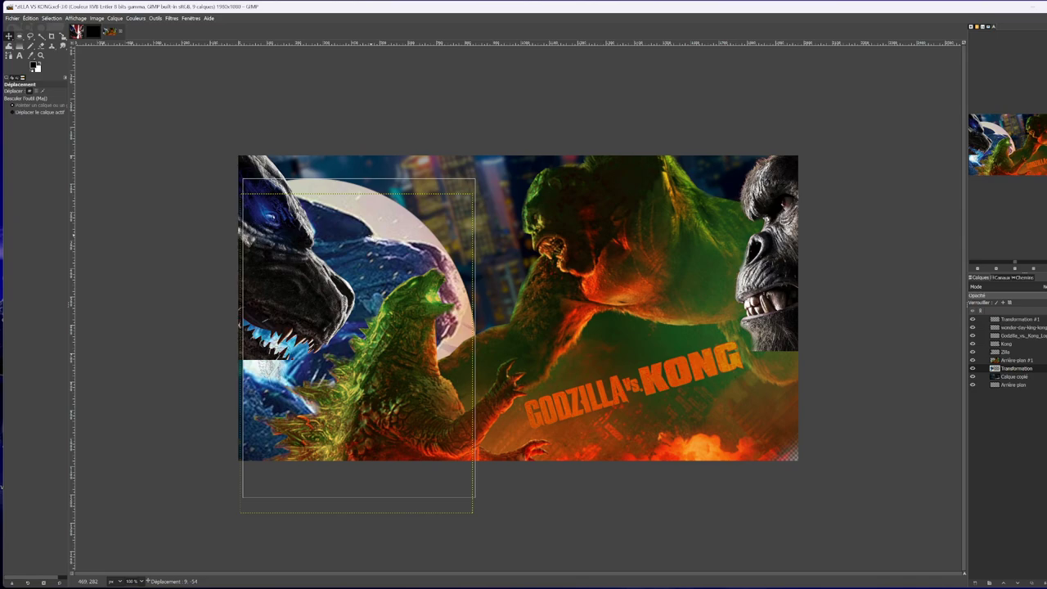
pyautogui.moveTo(359, 251); pyautogui.dragTo(353, 252)
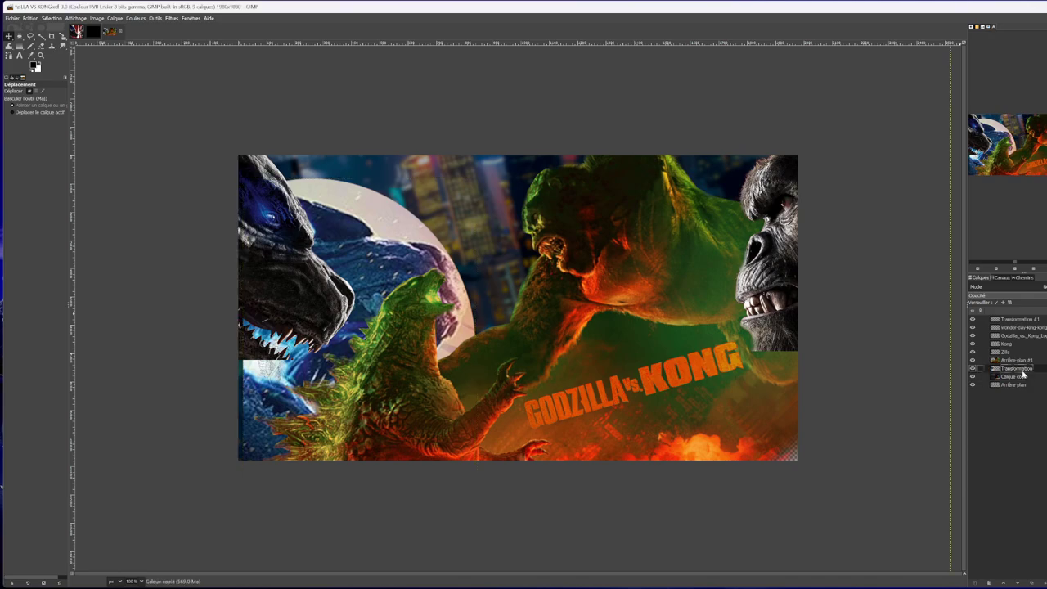
# Move the Zilla layer's dark Godzilla head down into the lower-left corner of the composite.
pyautogui.click(1022, 352)
pyautogui.moveTo(267, 237); pyautogui.dragTo(284, 353)
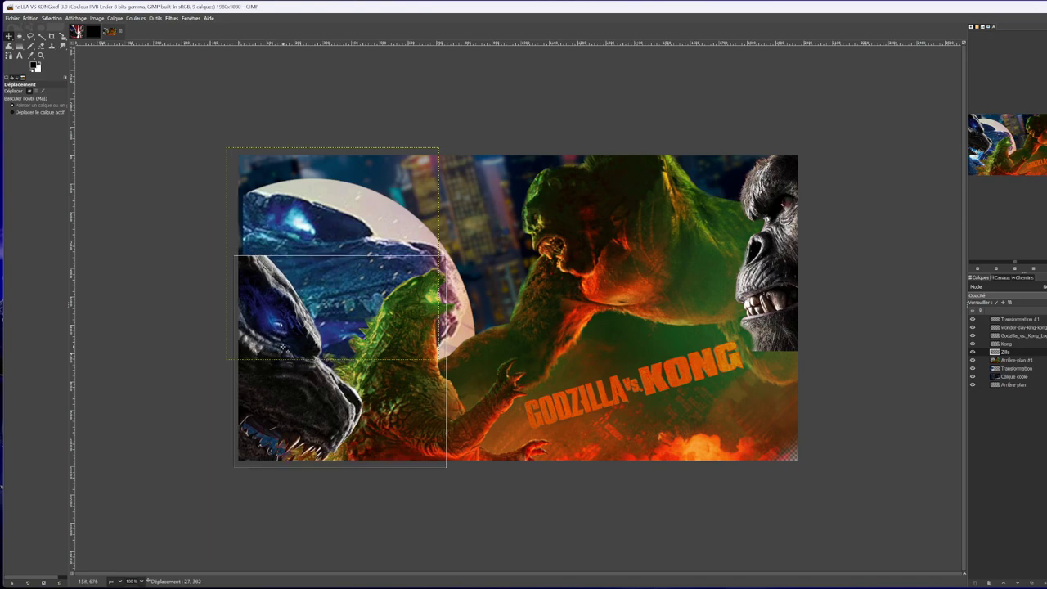
pyautogui.moveTo(284, 348); pyautogui.dragTo(283, 349)
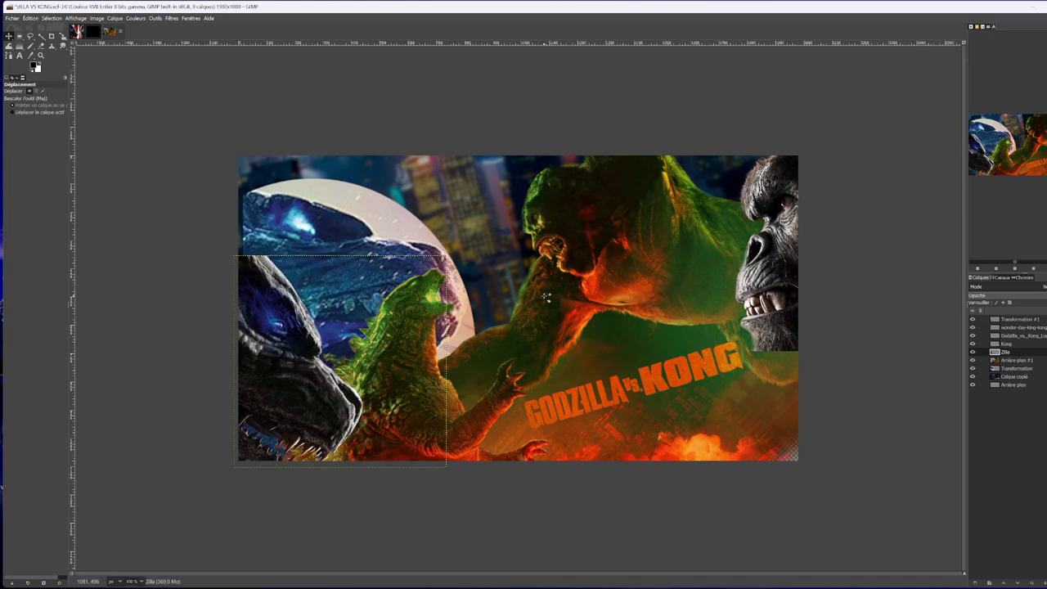
pyautogui.moveTo(290, 360)
pyautogui.mouseDown()
pyautogui.moveTo(302, 361)
pyautogui.moveTo(293, 360)
pyautogui.mouseUp()
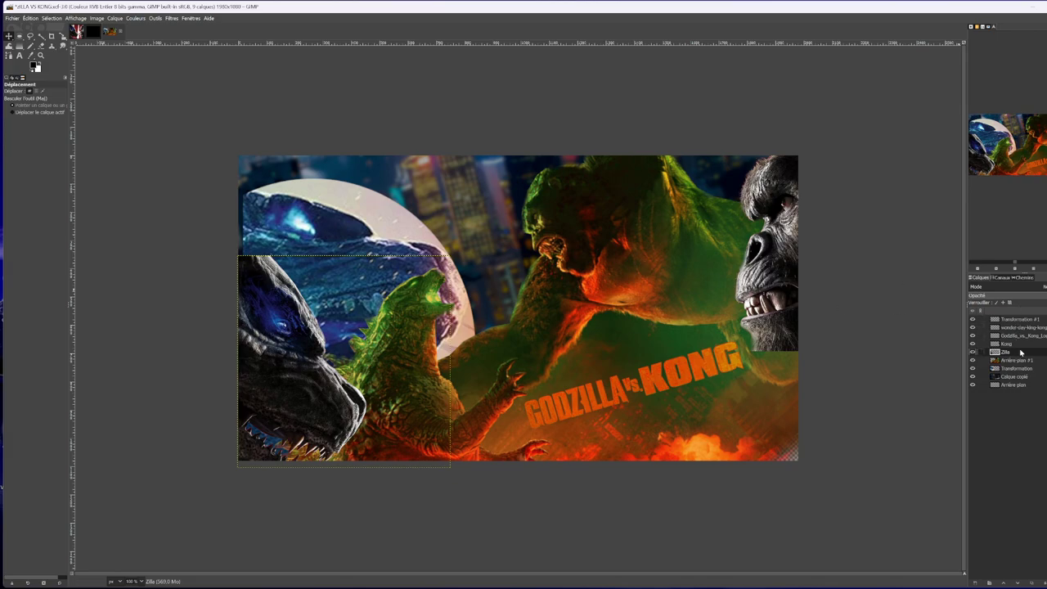
# Clear the round blue Godzilla head from the Transformation layer.
pyautogui.click(1025, 369)
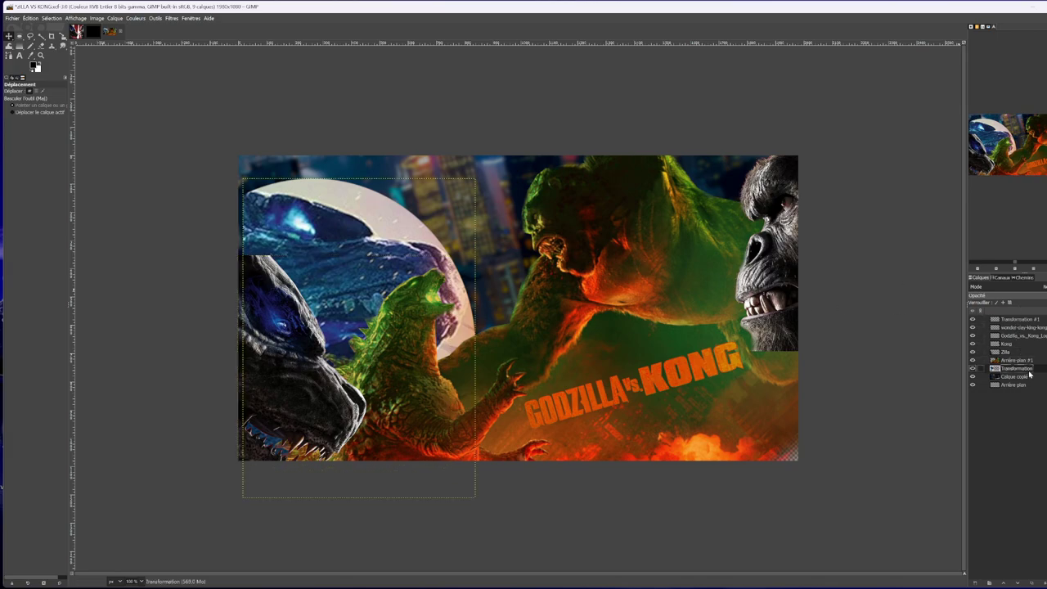
pyautogui.press('Delete')
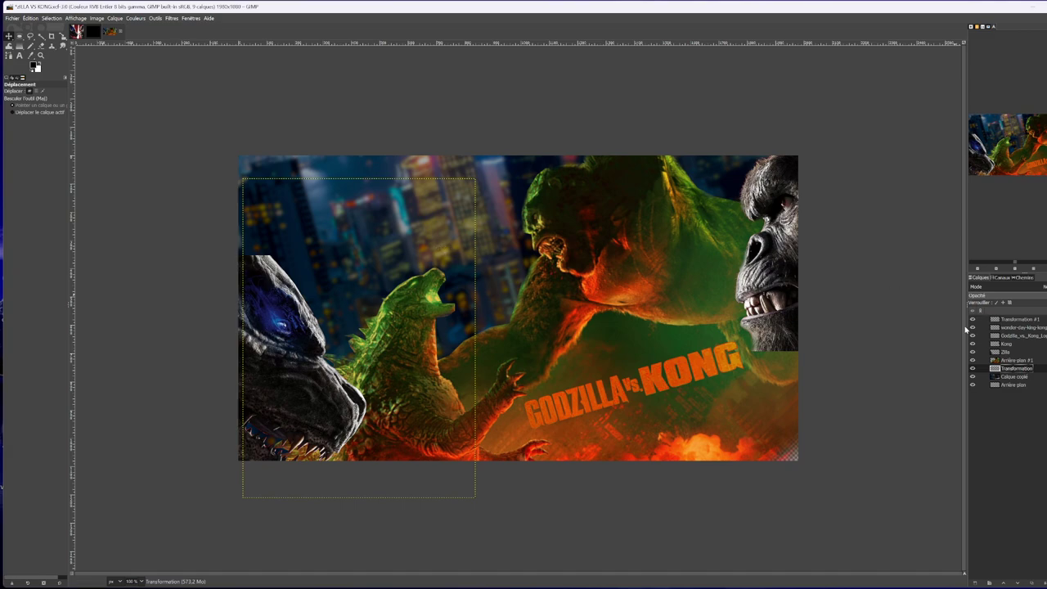
# Apply a Lens Blur with a radius of 2.76 to the Arrière plan #1 layer.
pyautogui.click(1013, 360)
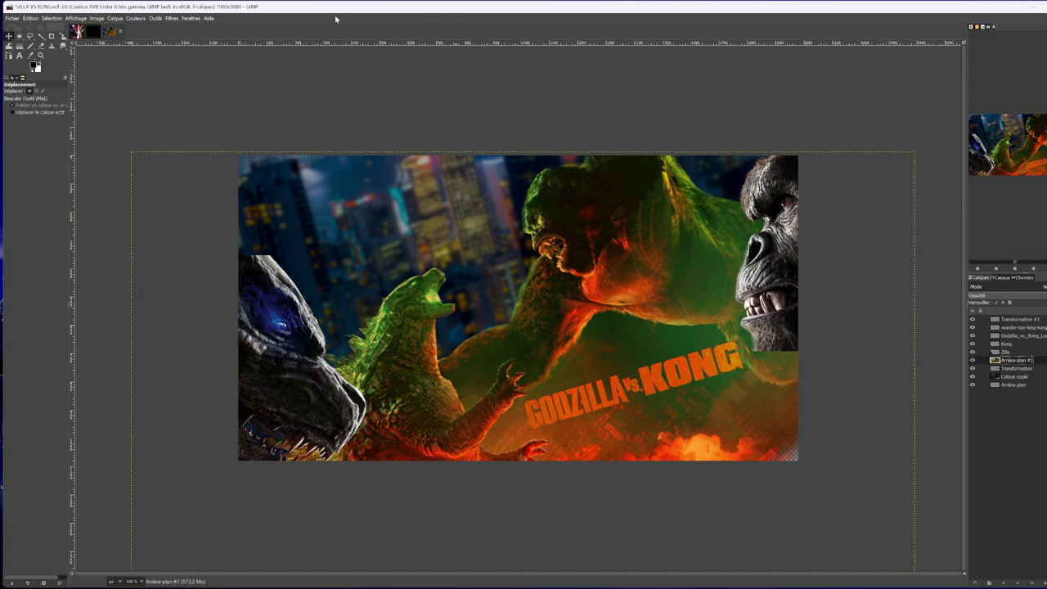
pyautogui.click(135, 18)
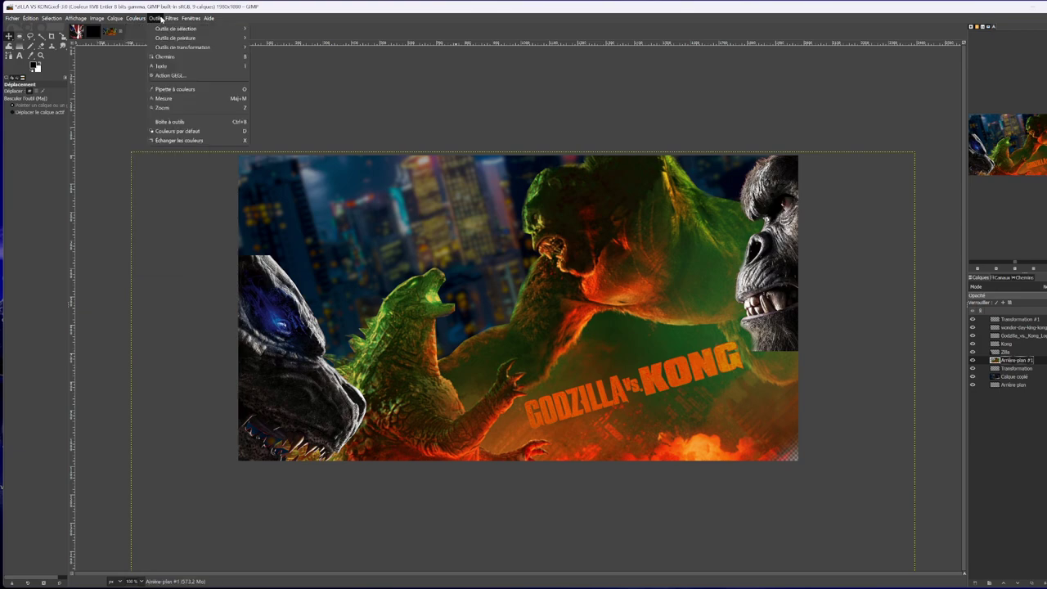
pyautogui.moveTo(190, 70)
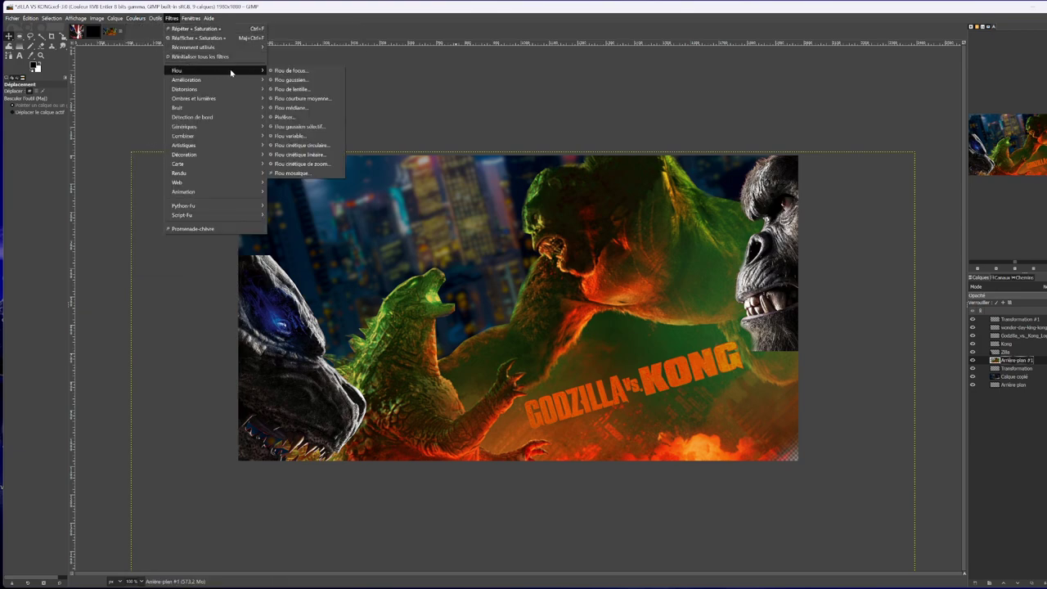
pyautogui.click(294, 88)
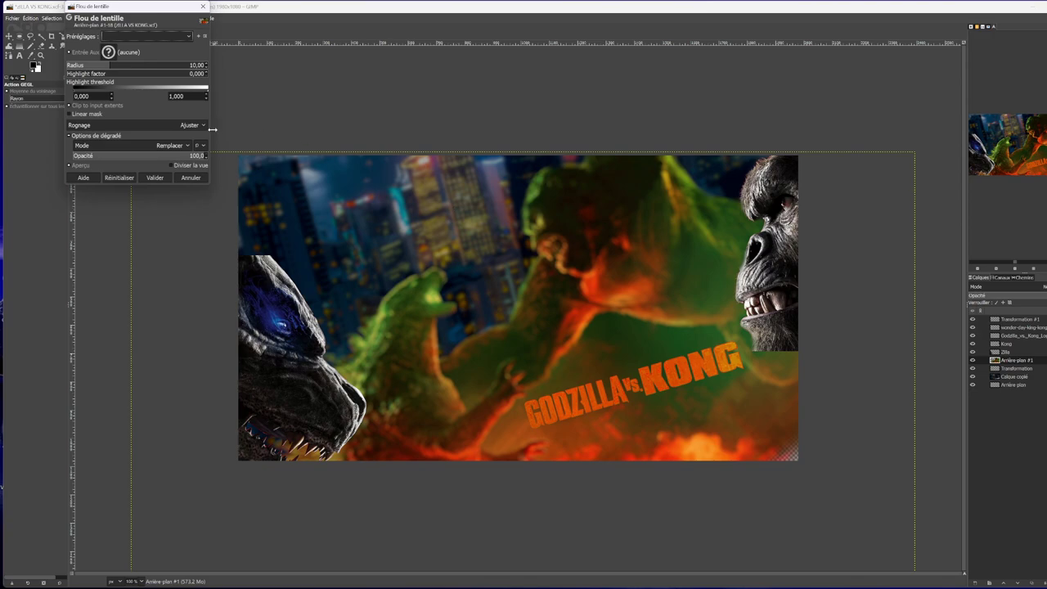
pyautogui.moveTo(106, 64)
pyautogui.mouseDown()
pyautogui.moveTo(80, 65)
pyautogui.moveTo(90, 70)
pyautogui.mouseUp()
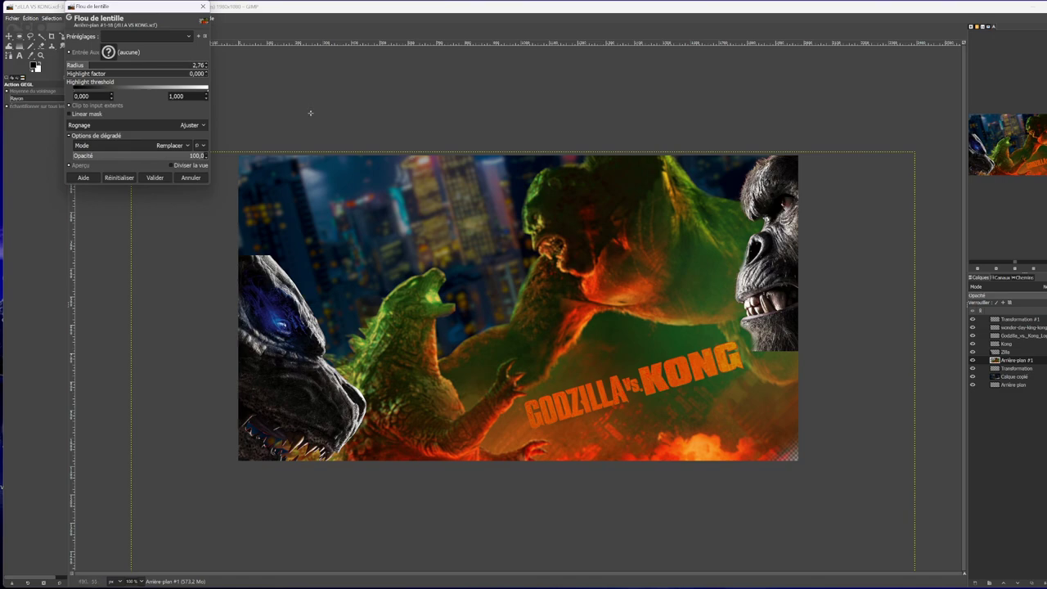
pyautogui.click(155, 179)
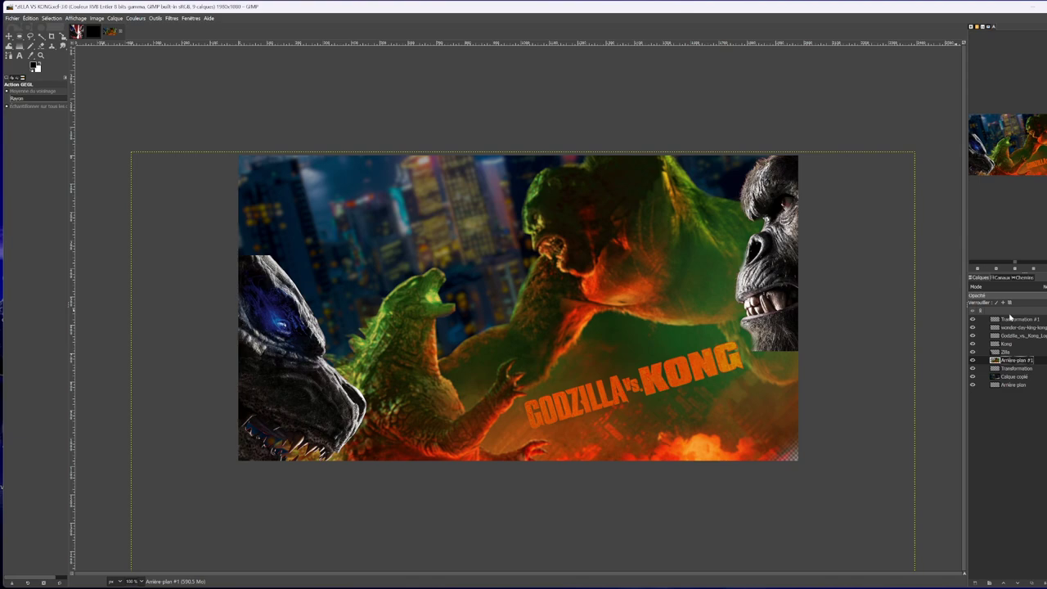
# Soften the hard cut edges of the Kong and Zilla layers using the Eraser with the Hardness 050 brush at size 71.
pyautogui.click(1022, 345)
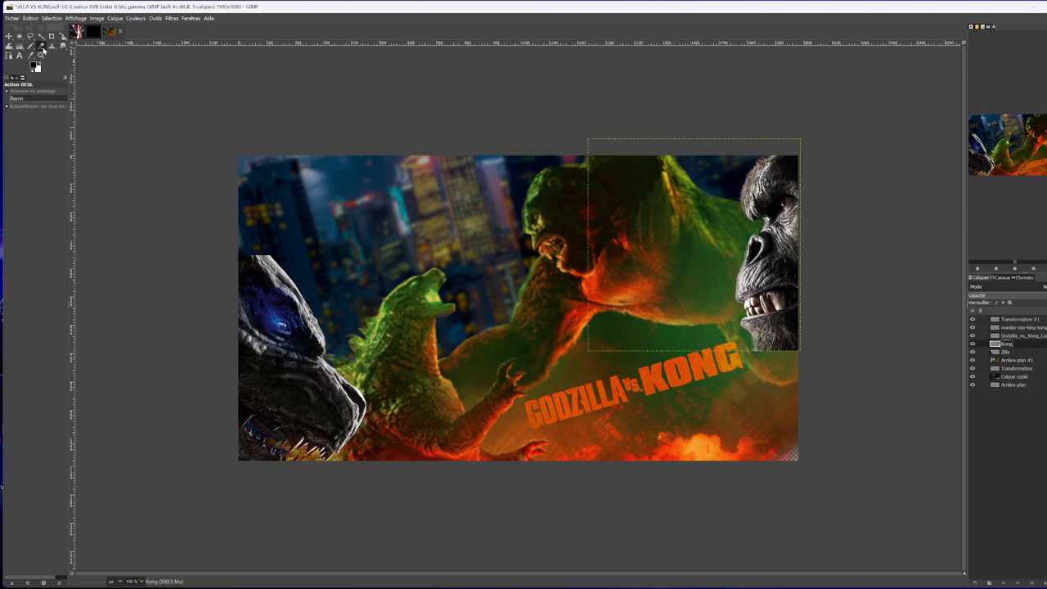
pyautogui.click(41, 46)
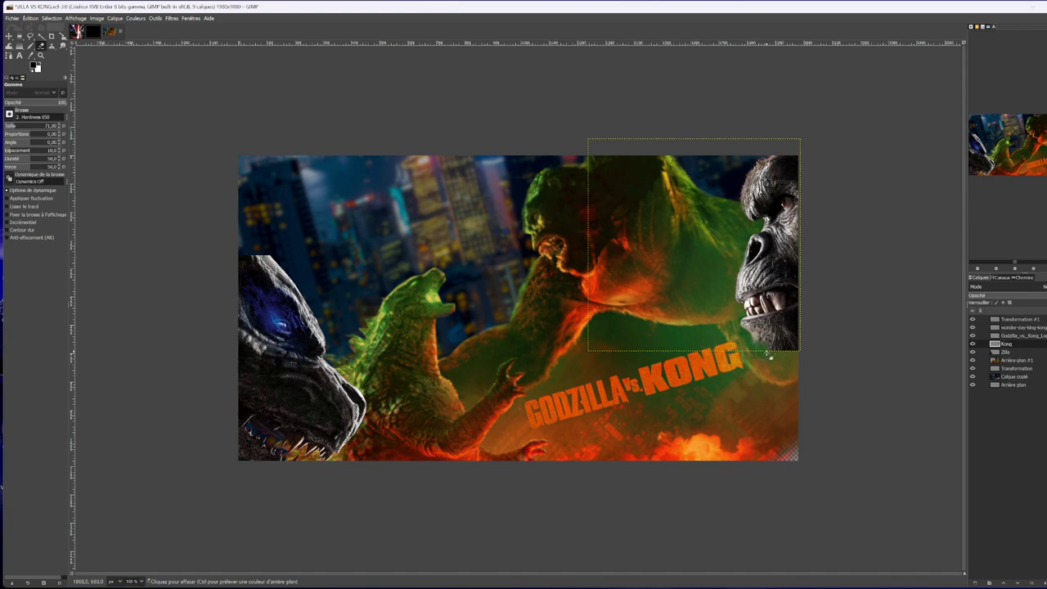
pyautogui.click(804, 455)
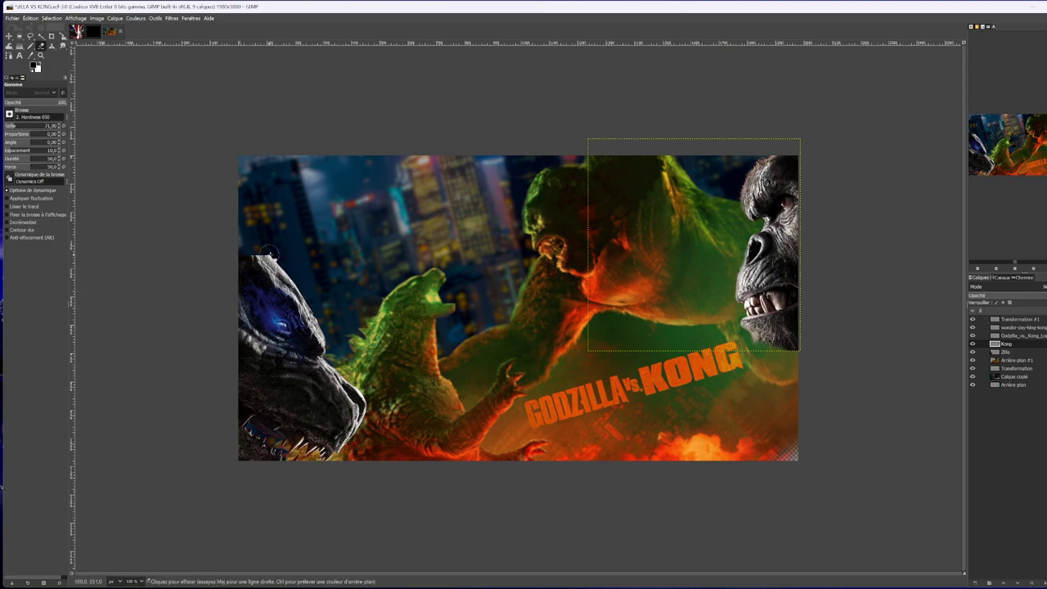
pyautogui.click(998, 352)
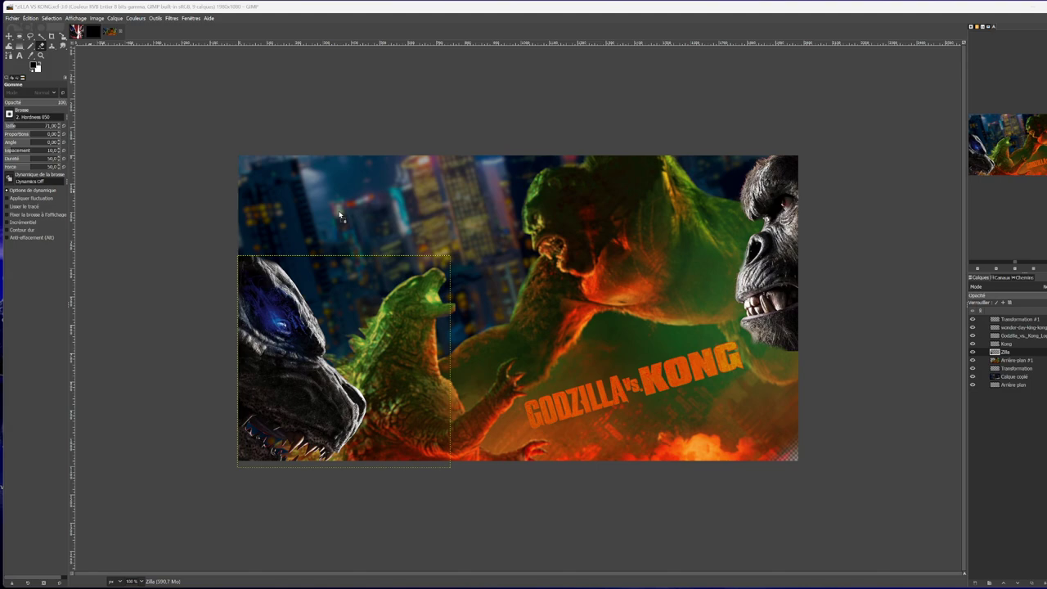
# Import the godzilla-vs.webp image as a new layer directly above Zilla.
pyautogui.moveTo(341, 215); pyautogui.dragTo(341, 213)
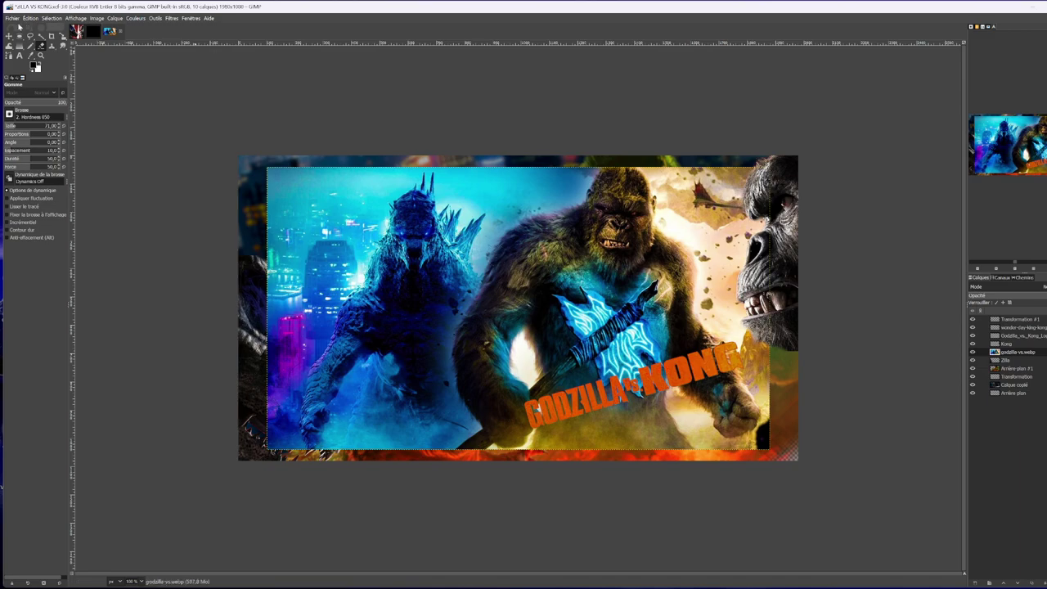
# Try the godzilla-vs.webp layer shifted up and to the left, placed below Transformation, with a reduced opacity.
pyautogui.click(11, 38)
pyautogui.moveTo(543, 237); pyautogui.dragTo(429, 220)
pyautogui.moveTo(1045, 357); pyautogui.dragTo(1022, 378)
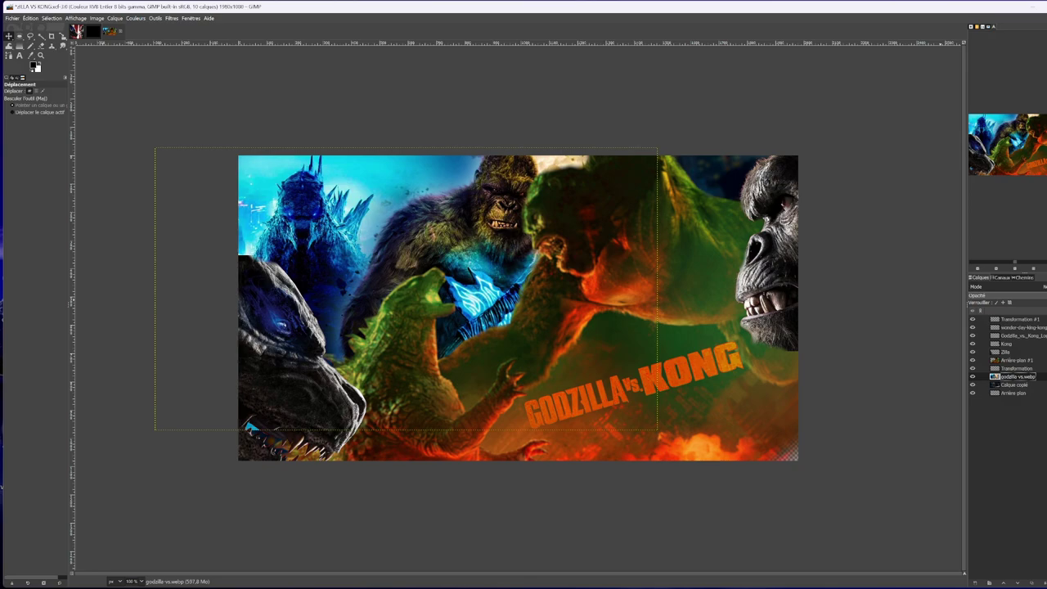
pyautogui.moveTo(1040, 295); pyautogui.dragTo(998, 296)
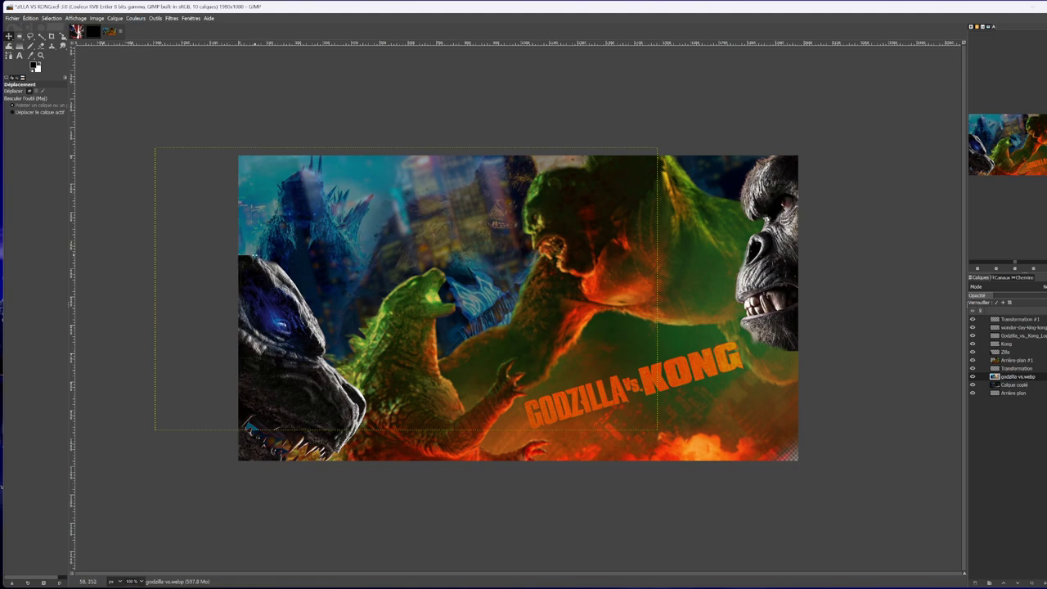
# Try moving the Arrière plan #1 layer down and to the right over the faded Godzilla and Kong artwork.
pyautogui.click(1007, 360)
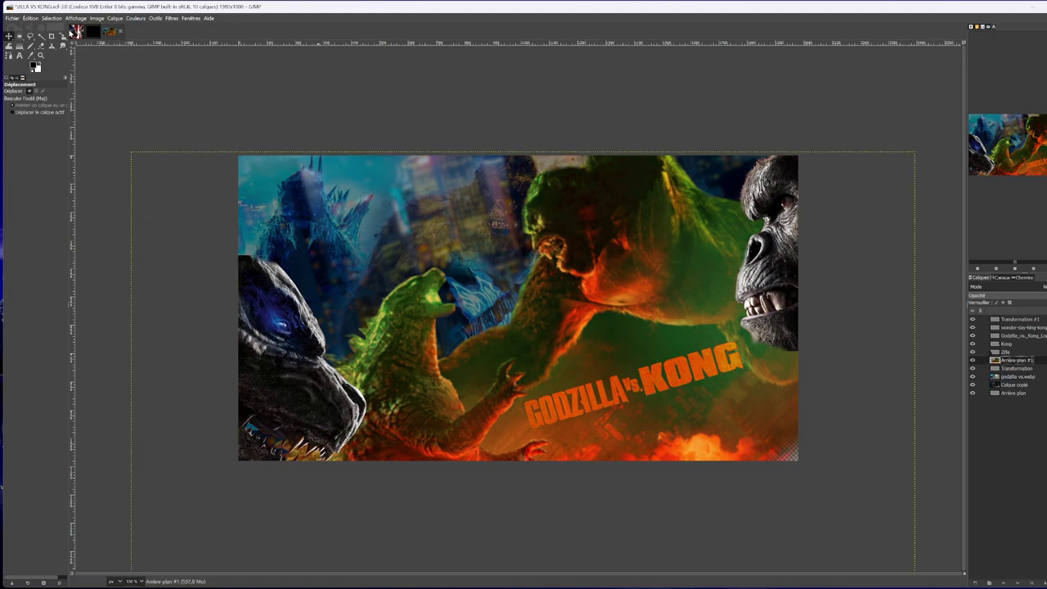
pyautogui.moveTo(583, 241); pyautogui.dragTo(591, 260)
pyautogui.moveTo(598, 274); pyautogui.dragTo(615, 279)
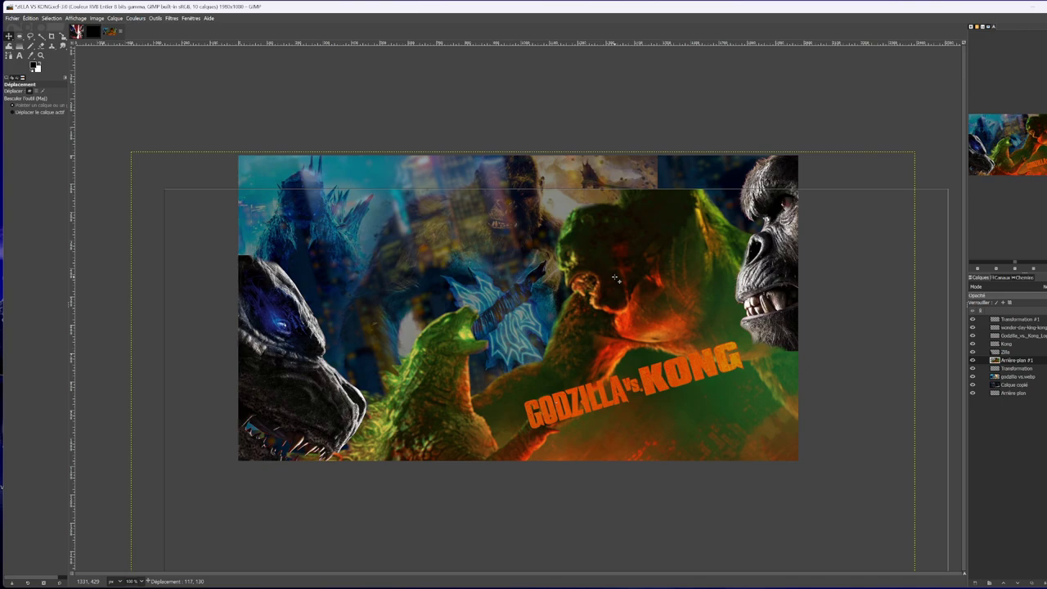
pyautogui.moveTo(615, 279); pyautogui.dragTo(614, 279)
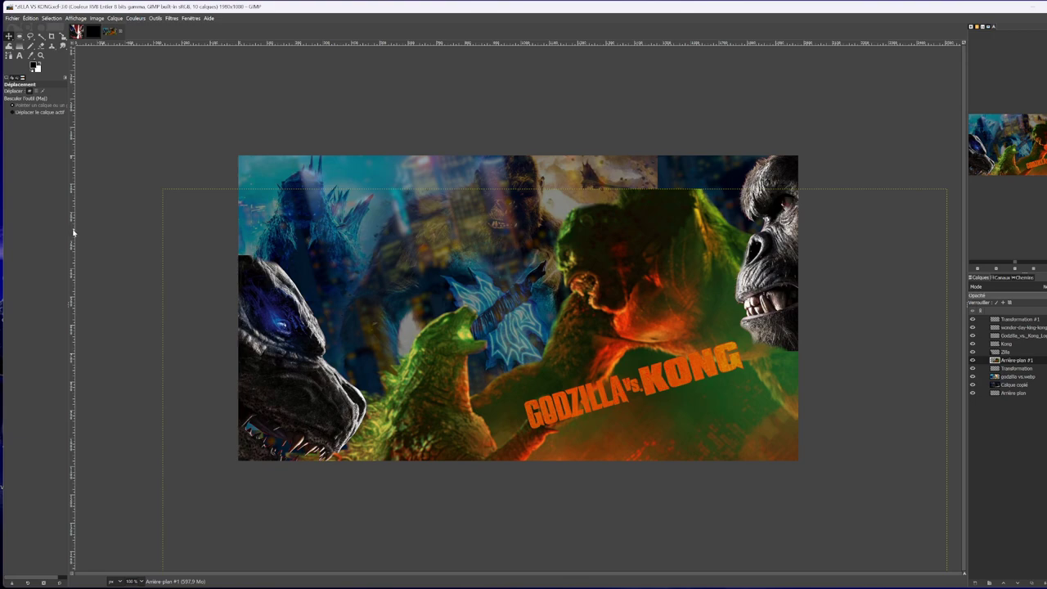
pyautogui.moveTo(682, 282); pyautogui.dragTo(683, 305)
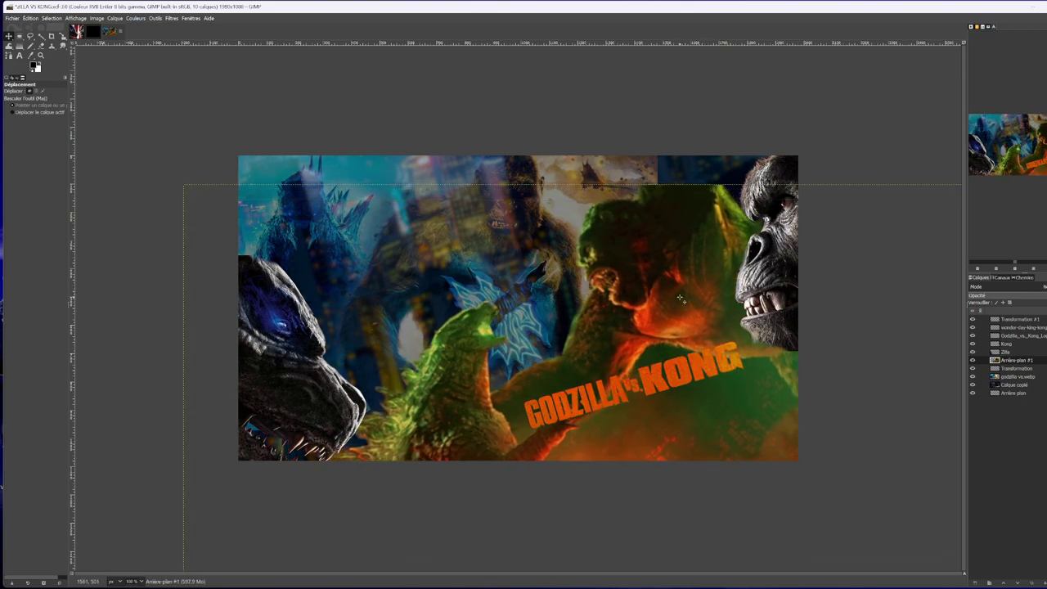
# Undo the recent layer moves, the opacity change, the godzilla-vs.webp import and the eraser strokes.
pyautogui.press('alt')
pyautogui.hotkey('ctrl', 'z')
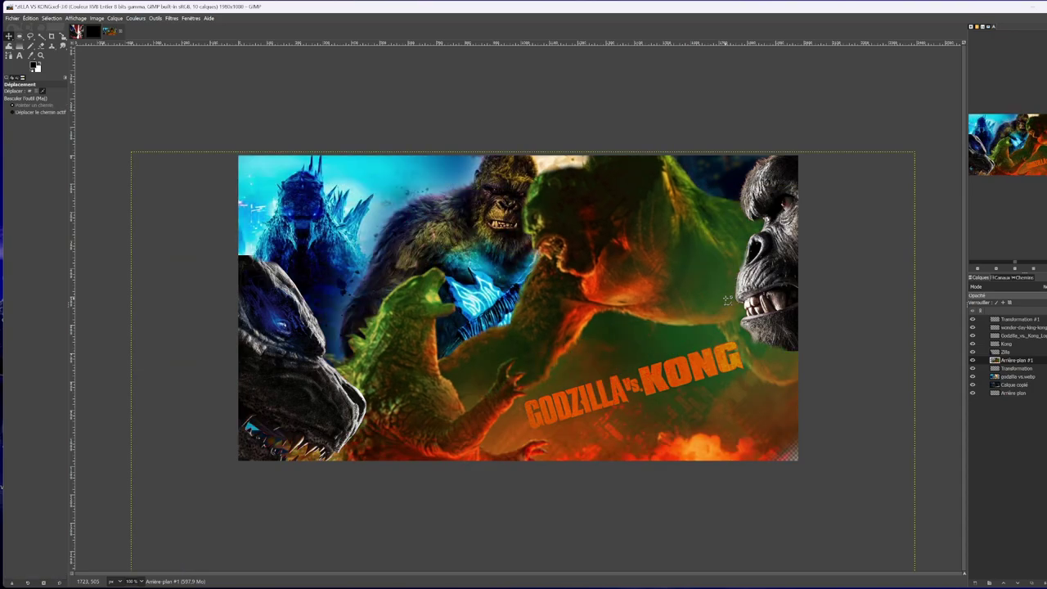
pyautogui.hotkey('ctrl', 'z')
pyautogui.hotkey('ctrl', 'z')
pyautogui.hotkey('ctrl', 'z')
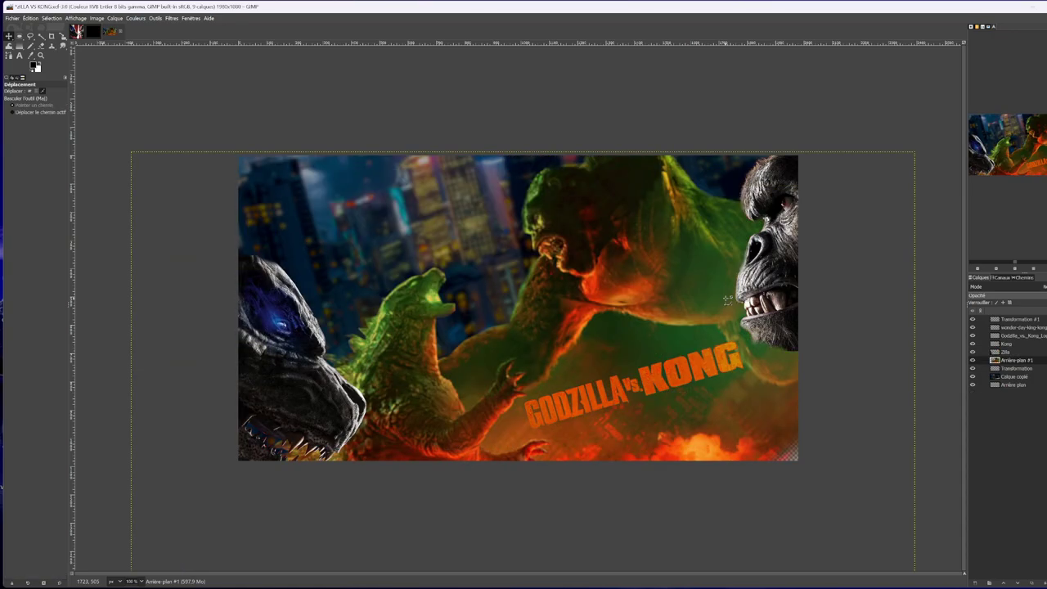
pyautogui.hotkey('ctrl', 'z')
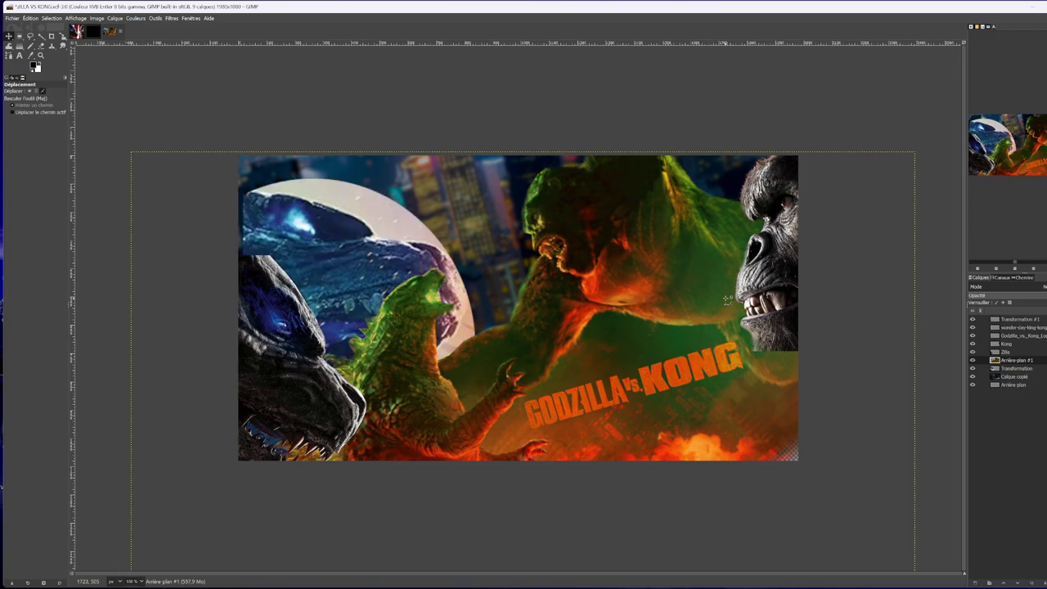
pyautogui.hotkey('ctrl', 'z')
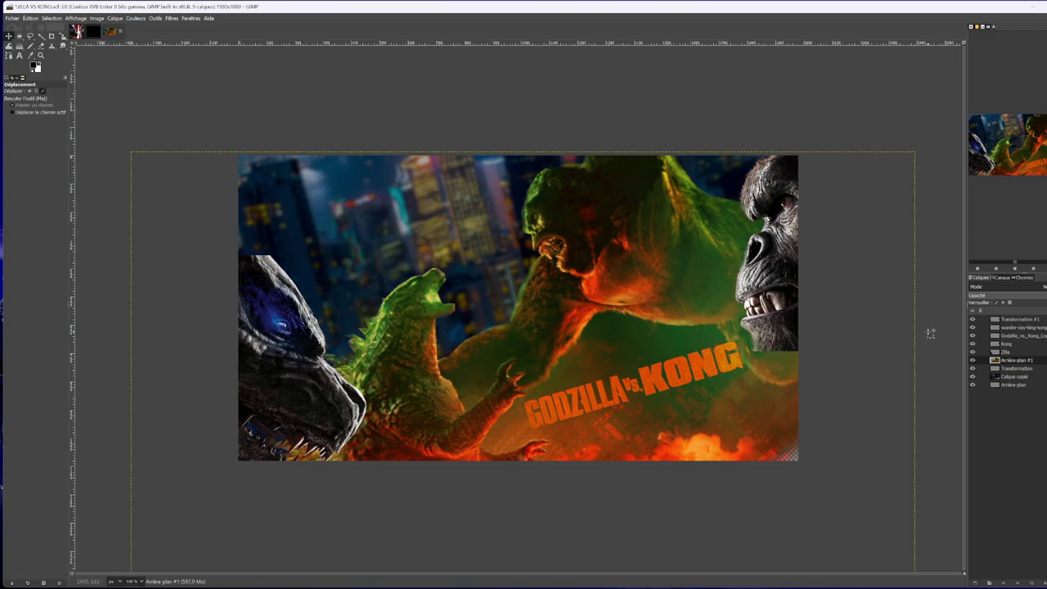
# Soften the cut edges of the Kong and Zilla heads again using the Hardness 050 Eraser at size 71.
pyautogui.click(1018, 343)
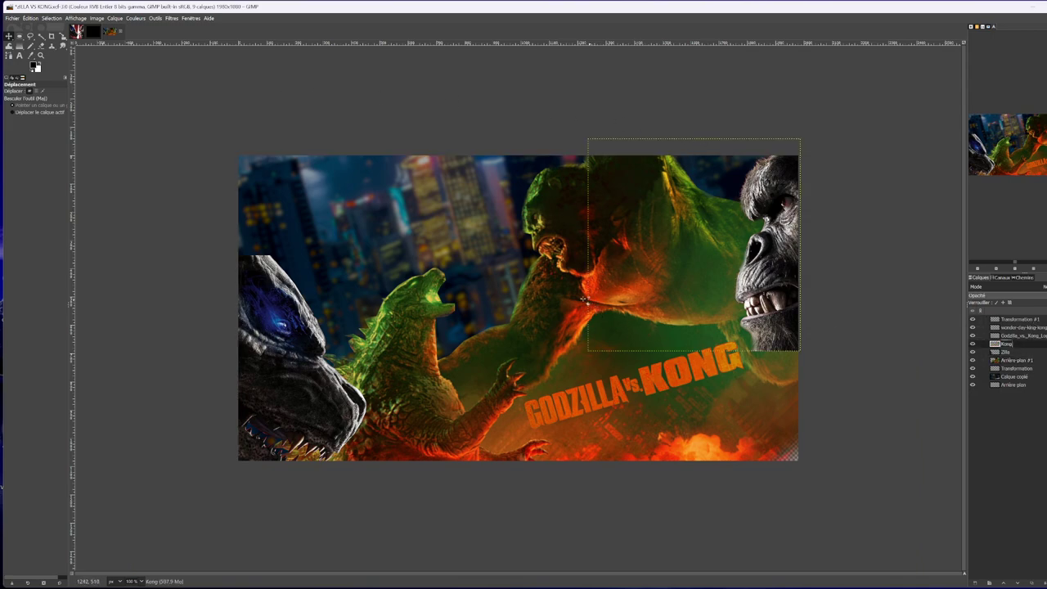
pyautogui.click(40, 46)
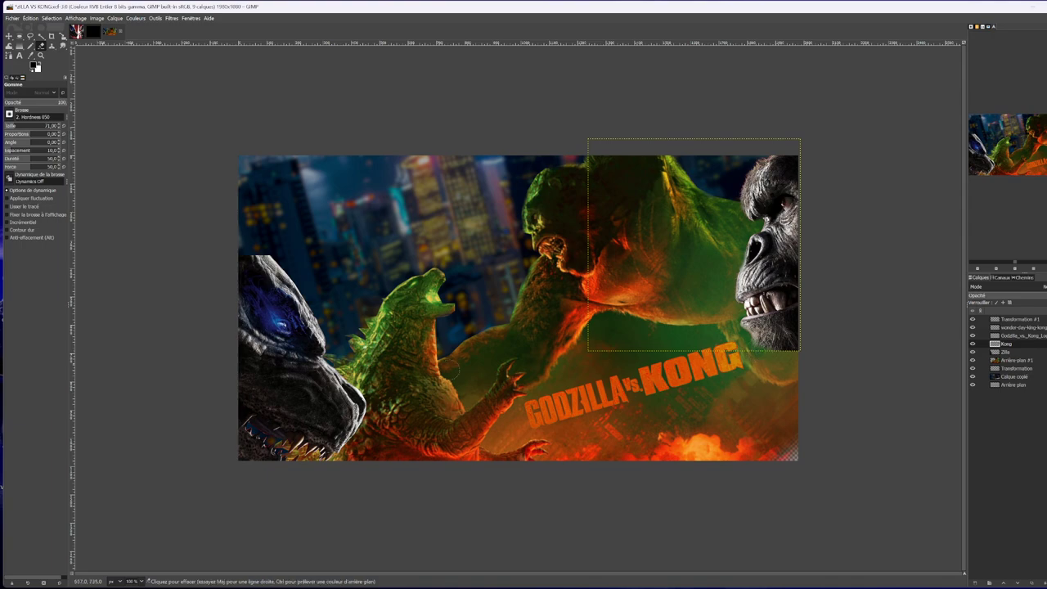
pyautogui.click(1027, 352)
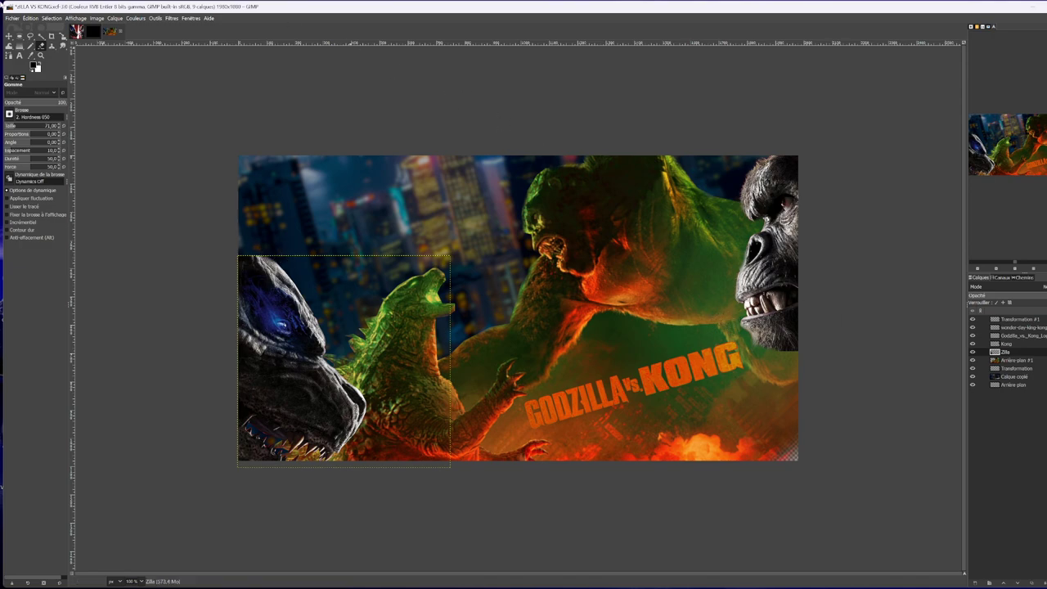
# Move the Arrière plan #1 layer down and slightly right so the skyline has more room above the fighters.
pyautogui.click(9, 36)
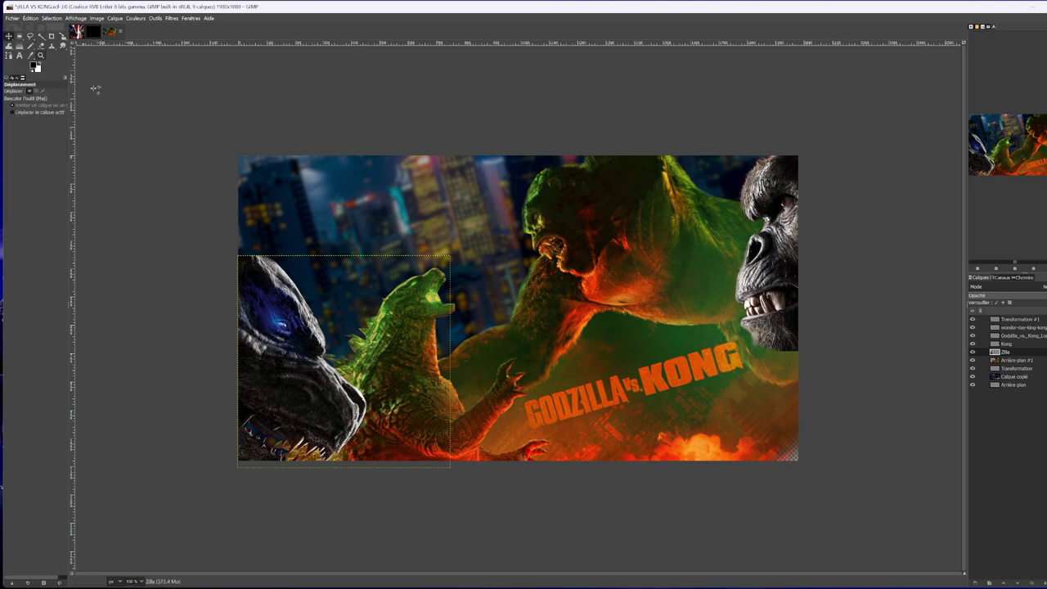
pyautogui.click(1013, 360)
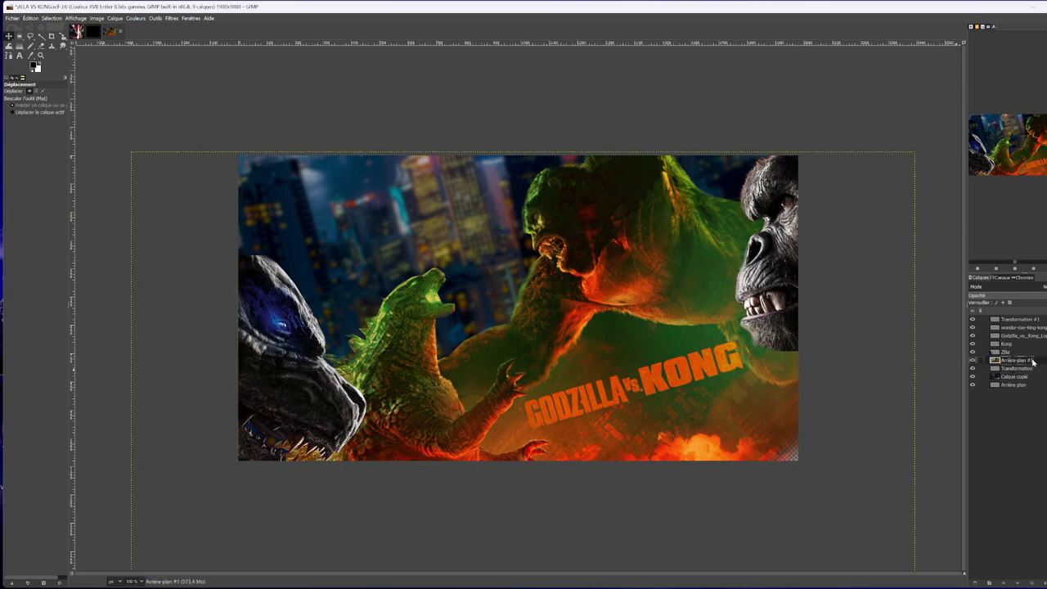
pyautogui.moveTo(572, 262); pyautogui.dragTo(582, 301)
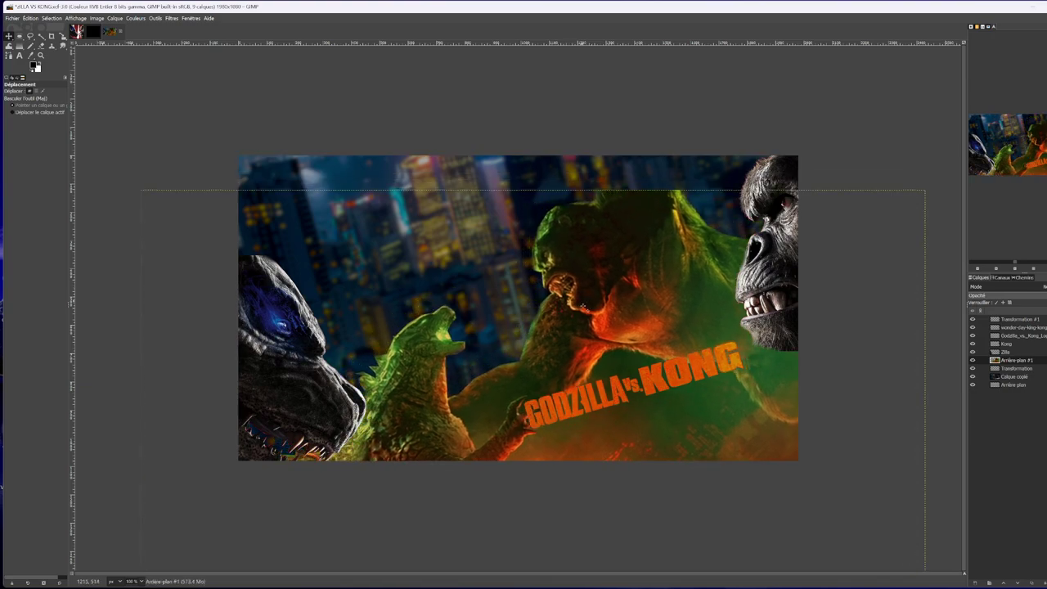
# Delete the bottommost Arrière plan layer.
pyautogui.click(1018, 376)
pyautogui.click(1015, 385)
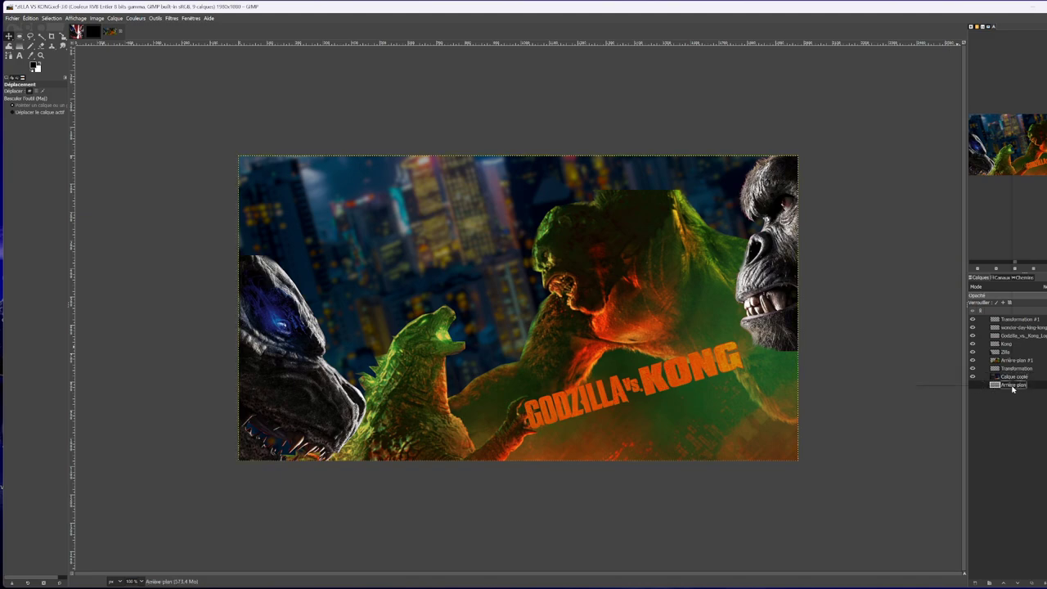
pyautogui.rightClick(1012, 390)
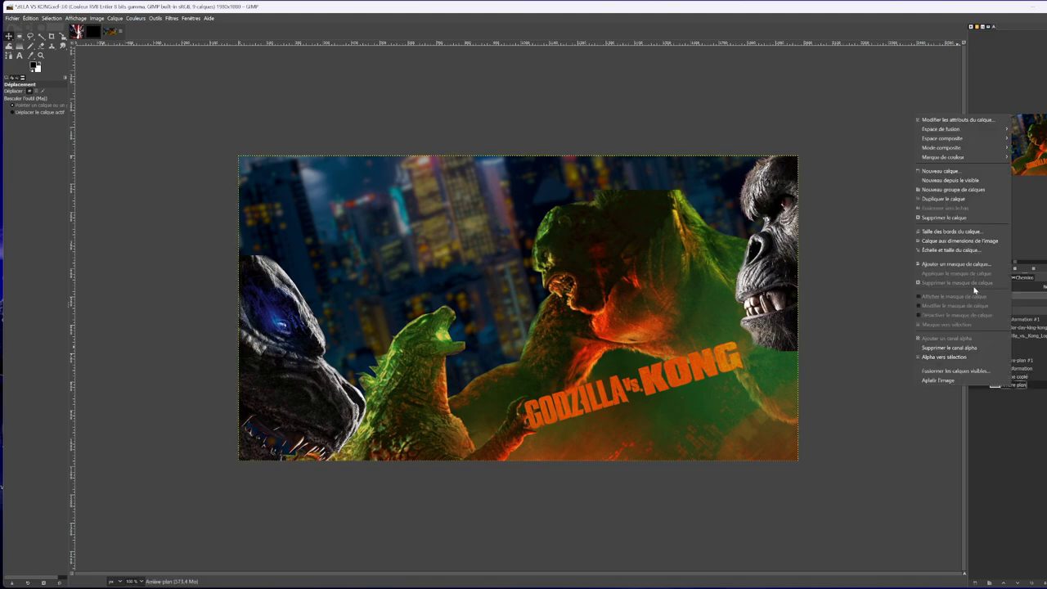
pyautogui.click(945, 217)
# Move the Godzilla vs. Kong logo layer toward the lower-right corner of the canvas.
pyautogui.click(1018, 362)
pyautogui.click(1012, 352)
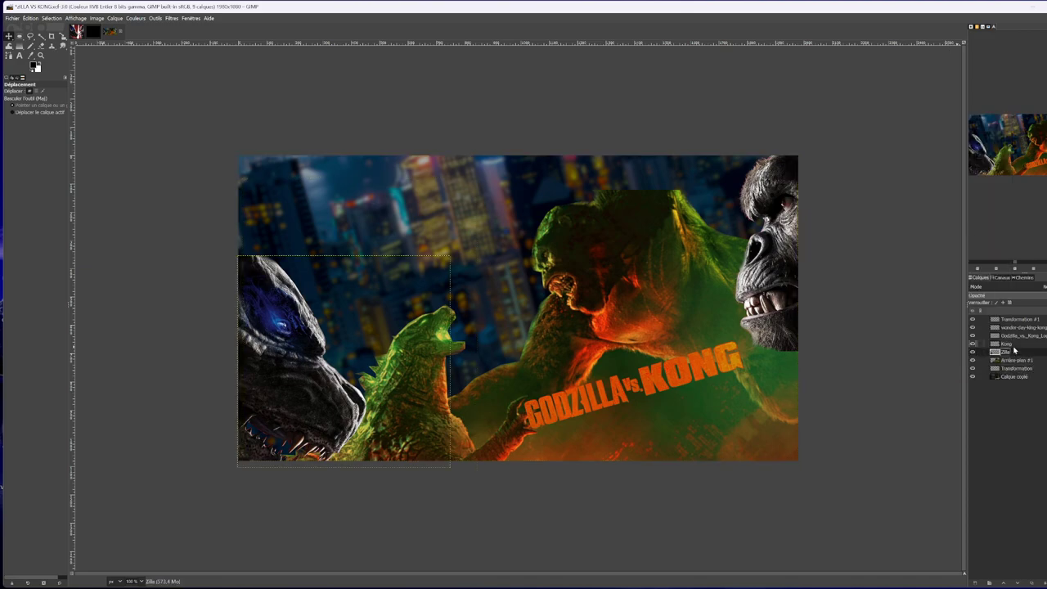
pyautogui.click(1018, 335)
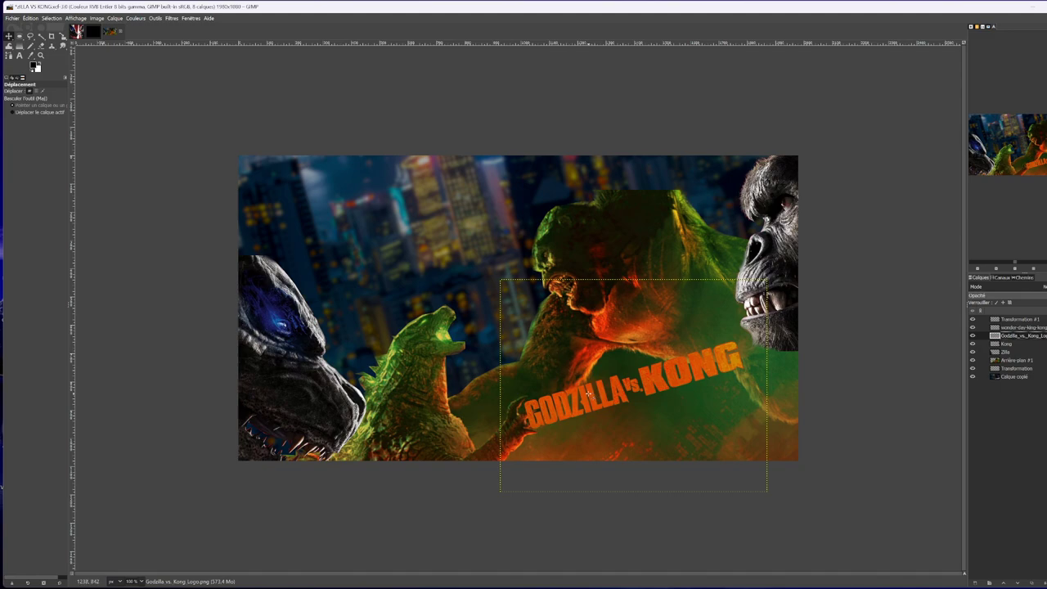
pyautogui.moveTo(588, 394); pyautogui.dragTo(632, 415)
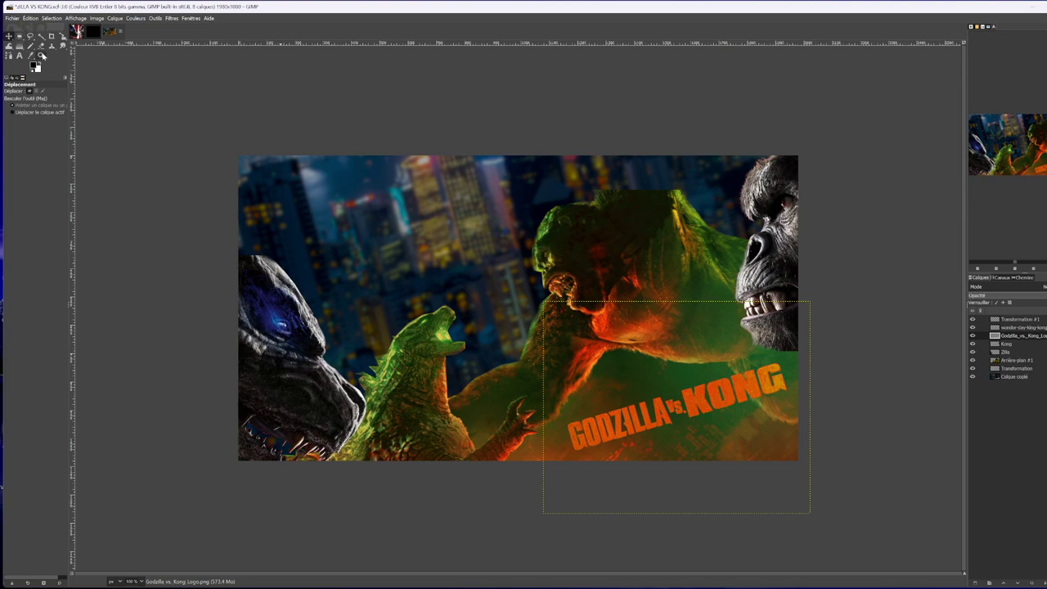
# Erase the hard top edge of Arrière plan #1 above Kong's back and shift the layer right toward the Kong head.
pyautogui.click(41, 46)
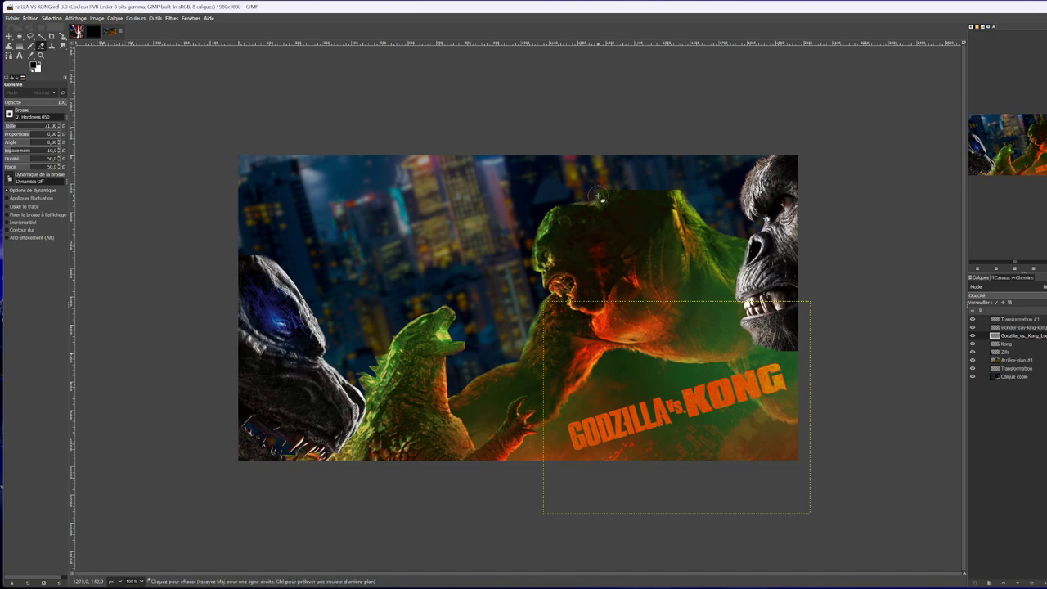
pyautogui.click(1022, 344)
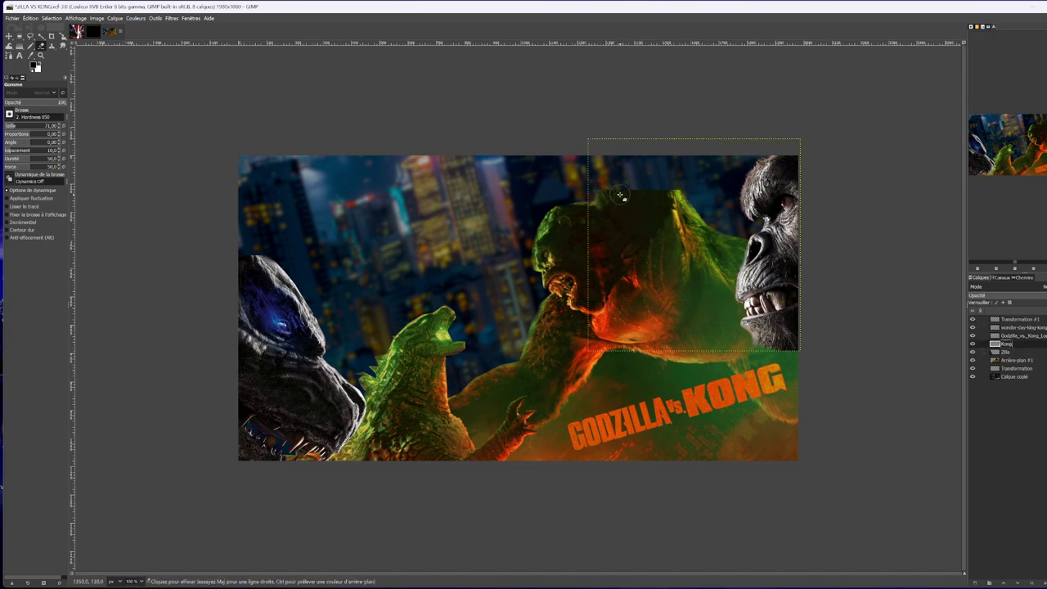
pyautogui.click(1019, 359)
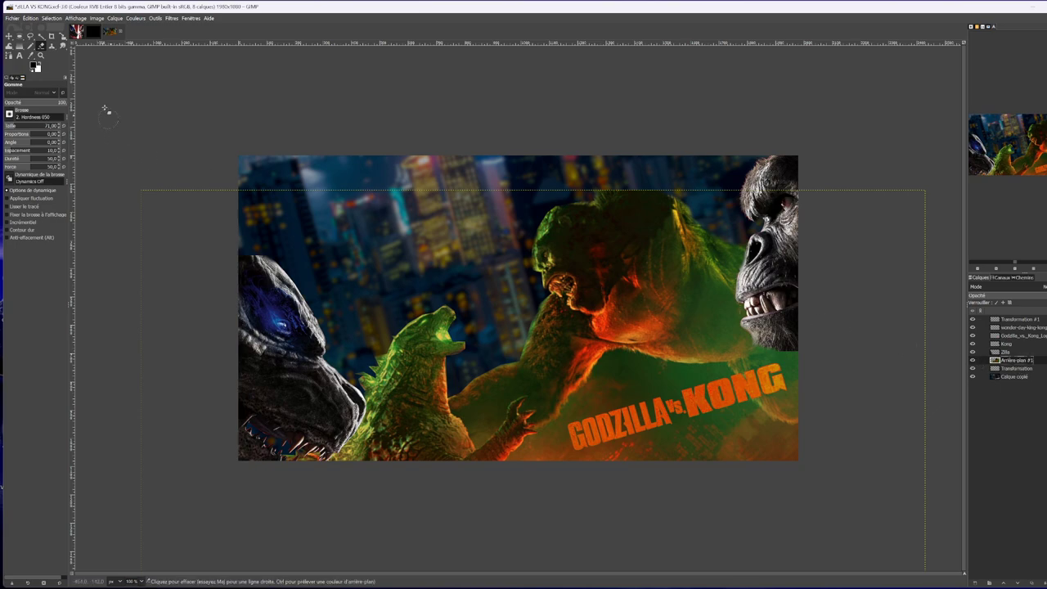
pyautogui.click(9, 35)
pyautogui.moveTo(604, 337); pyautogui.dragTo(702, 330)
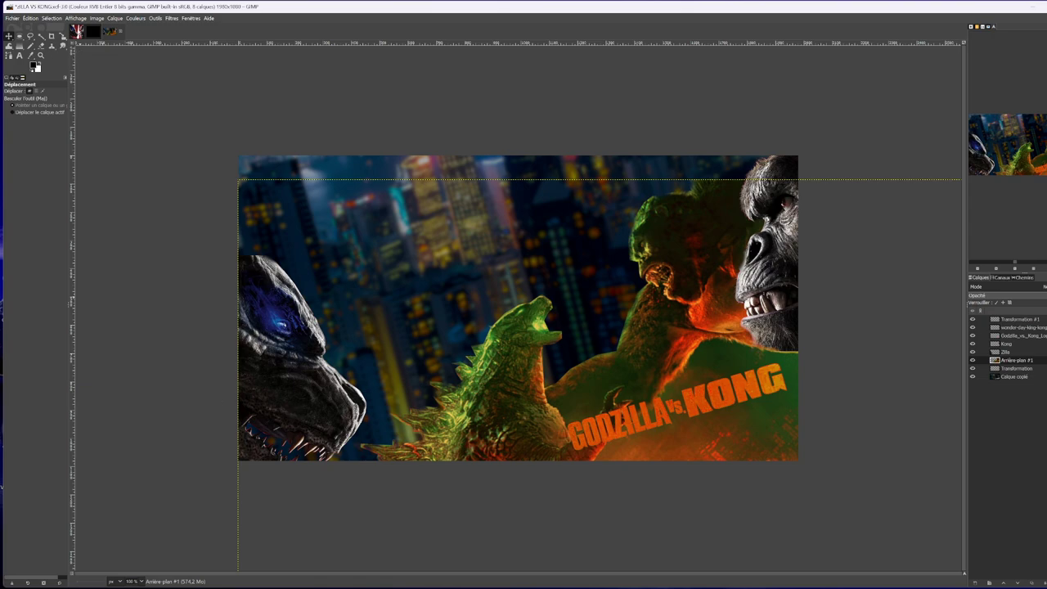
# Import the godzilla vs kong ending webp image above Arrière plan #1 and move it to the canvas's upper-left area.
pyautogui.moveTo(191, 290); pyautogui.dragTo(482, 311)
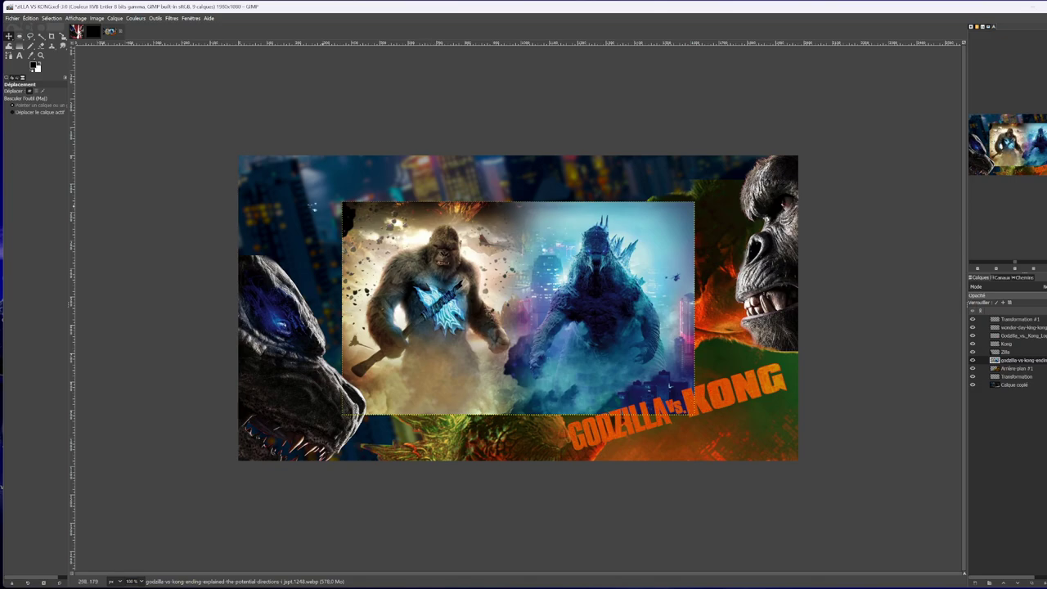
pyautogui.moveTo(512, 278); pyautogui.dragTo(410, 244)
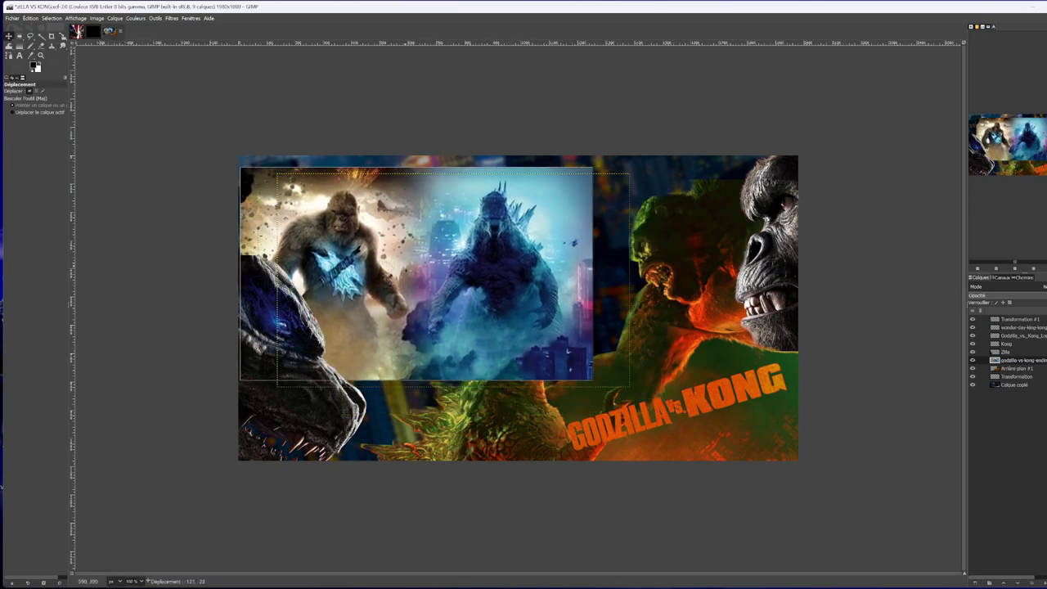
pyautogui.moveTo(567, 350); pyautogui.dragTo(567, 350)
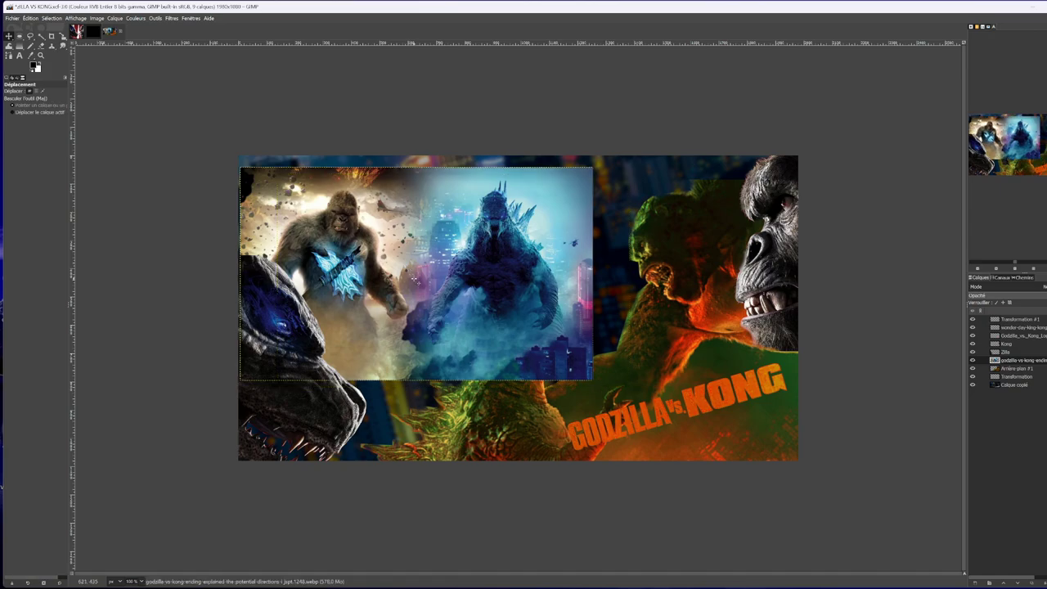
# Undo the import and repositioning of the godzilla vs kong ending image.
pyautogui.hotkey('ctrl', 'z')
pyautogui.hotkey('ctrl', 'z')
pyautogui.hotkey('ctrl', 'z')
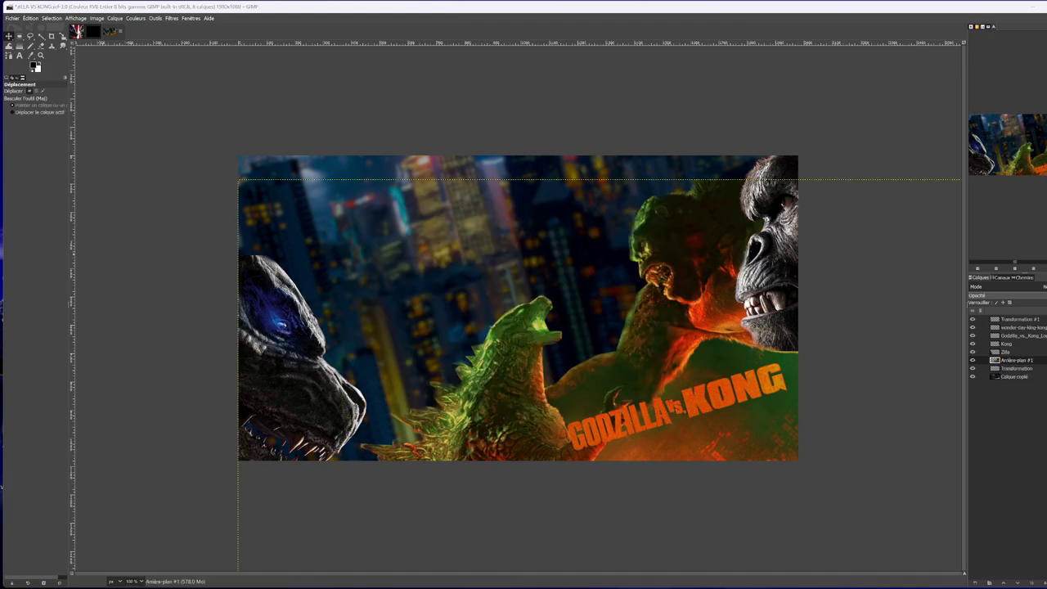
# Bring in the godzilla-vs.webp image above Arrière plan #1 and flip it horizontally so Kong is on the left.
pyautogui.hotkey('ctrl', 'y')
pyautogui.hotkey('ctrl', 'y')
pyautogui.hotkey('ctrl', 'y')
pyautogui.hotkey('ctrl', 'y')
pyautogui.moveTo(64, 33); pyautogui.dragTo(99, 71)
pyautogui.click(602, 368)
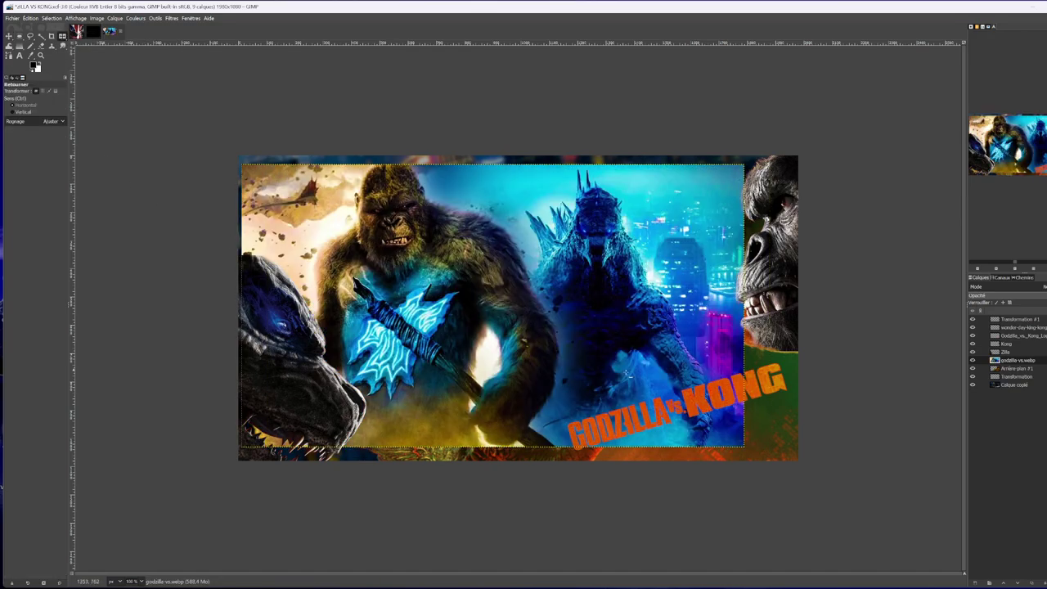
pyautogui.click(590, 288)
pyautogui.click(503, 282)
# Shift the flipped godzilla-vs.webp layer left and place it directly below Arrière plan #1.
pyautogui.click(9, 36)
pyautogui.moveTo(440, 245); pyautogui.dragTo(405, 248)
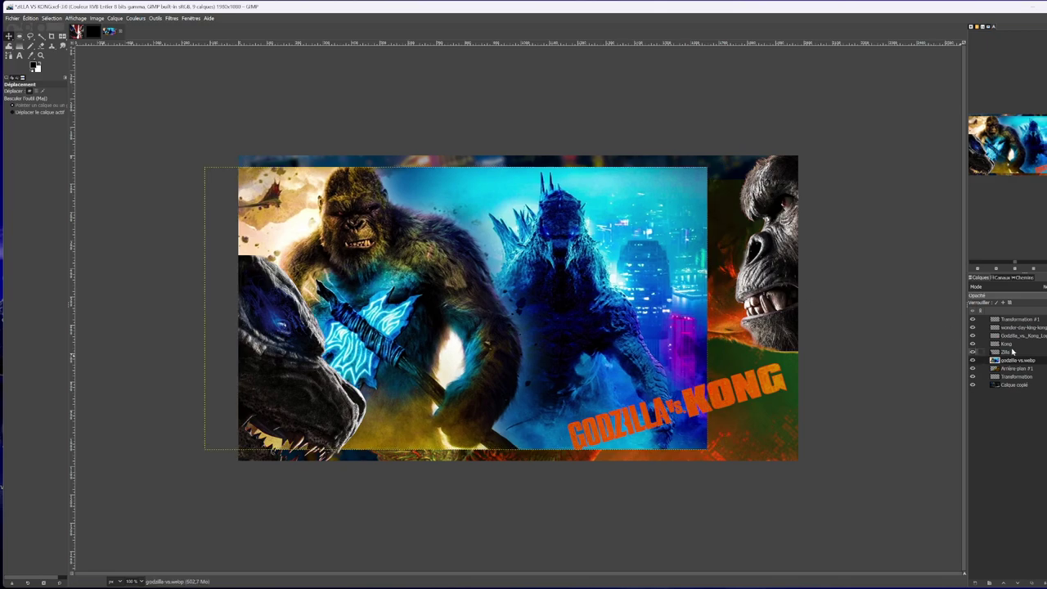
pyautogui.moveTo(1022, 362); pyautogui.dragTo(1022, 370)
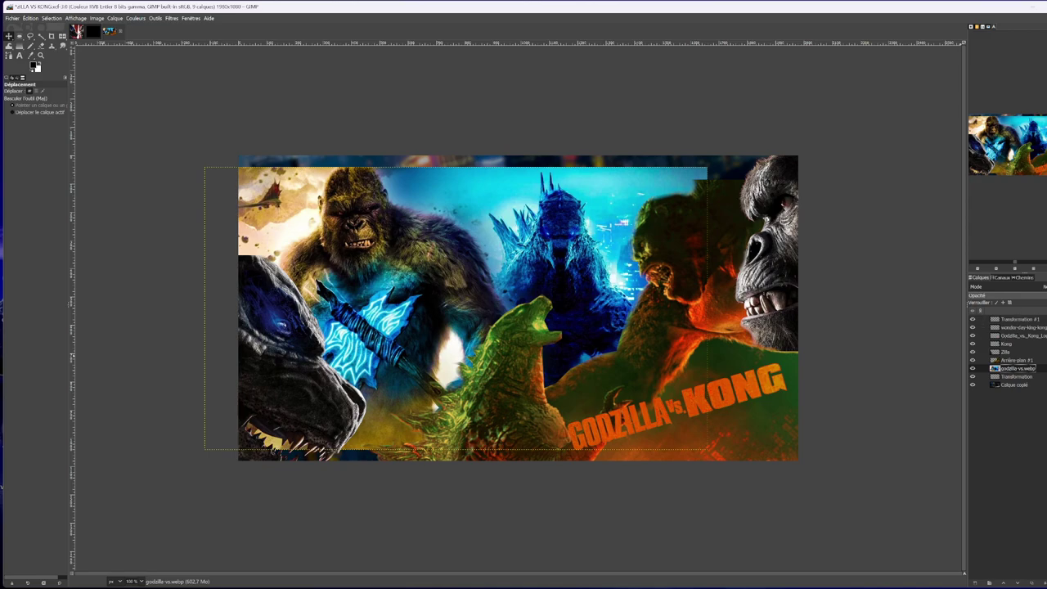
# Lower the opacity of the godzilla-vs.webp layer so the blurred skyline shows through it.
pyautogui.moveTo(1041, 295); pyautogui.dragTo(1014, 297)
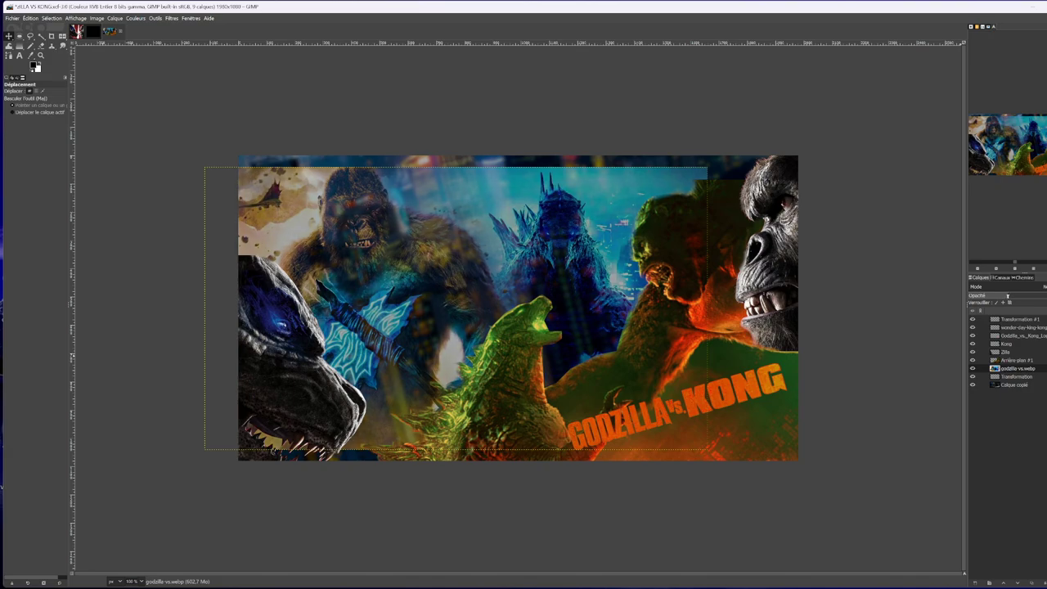
pyautogui.moveTo(1002, 295); pyautogui.dragTo(989, 295)
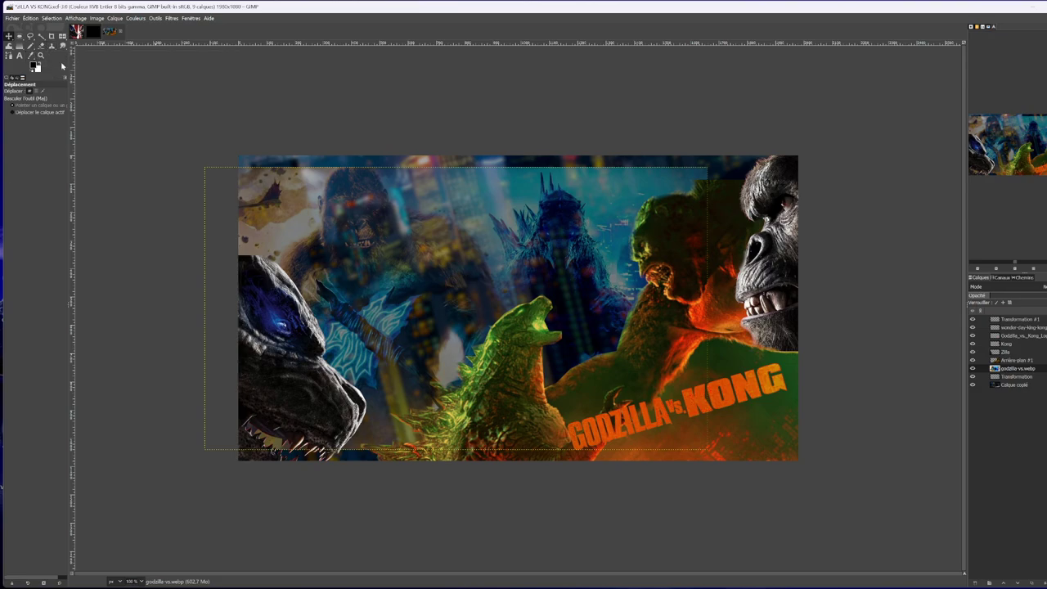
# Erase the hard upper edge of the godzilla-vs.webp layer with a 170 px Hardness 050 eraser.
pyautogui.click(41, 46)
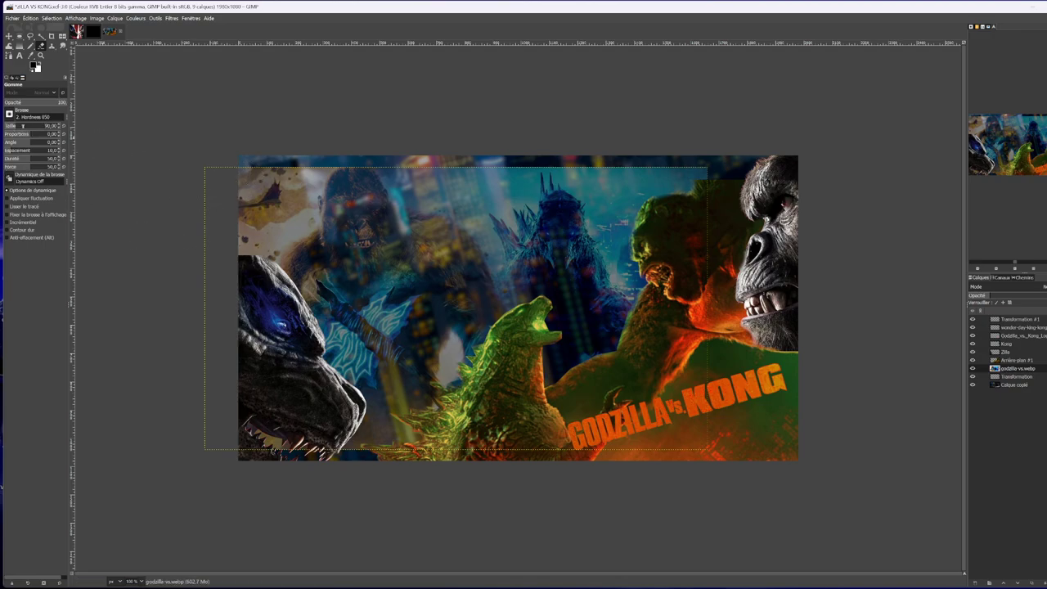
pyautogui.moveTo(231, 212)
pyautogui.mouseDown()
pyautogui.moveTo(257, 168)
pyautogui.moveTo(284, 163)
pyautogui.mouseUp()
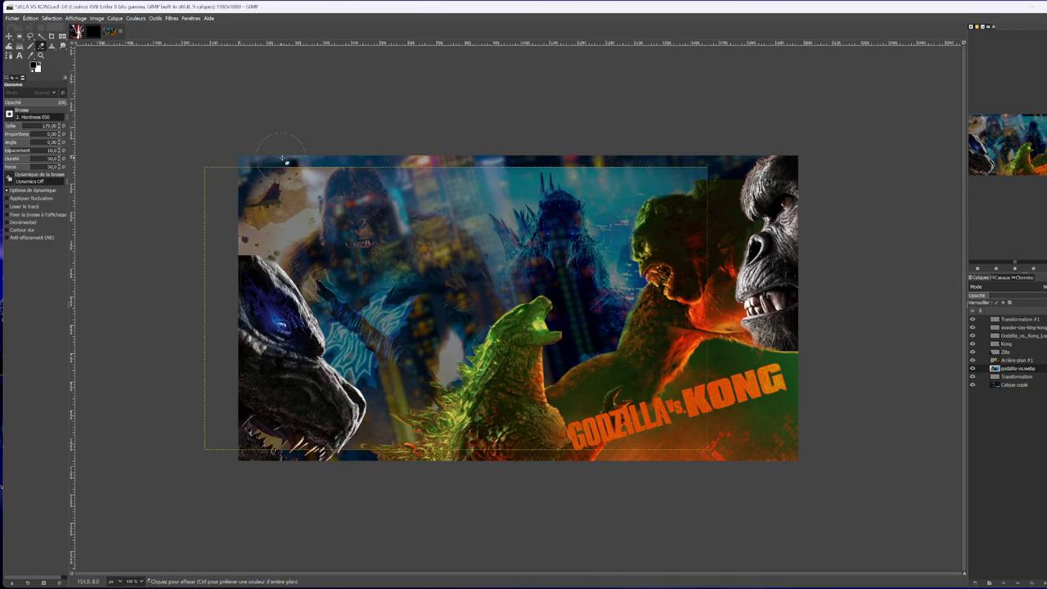
pyautogui.moveTo(417, 169)
pyautogui.mouseDown()
pyautogui.moveTo(510, 184)
pyautogui.moveTo(551, 161)
pyautogui.moveTo(611, 177)
pyautogui.moveTo(705, 174)
pyautogui.moveTo(661, 180)
pyautogui.moveTo(640, 200)
pyautogui.moveTo(556, 157)
pyautogui.moveTo(566, 161)
pyautogui.moveTo(516, 168)
pyautogui.moveTo(617, 176)
pyautogui.mouseUp()
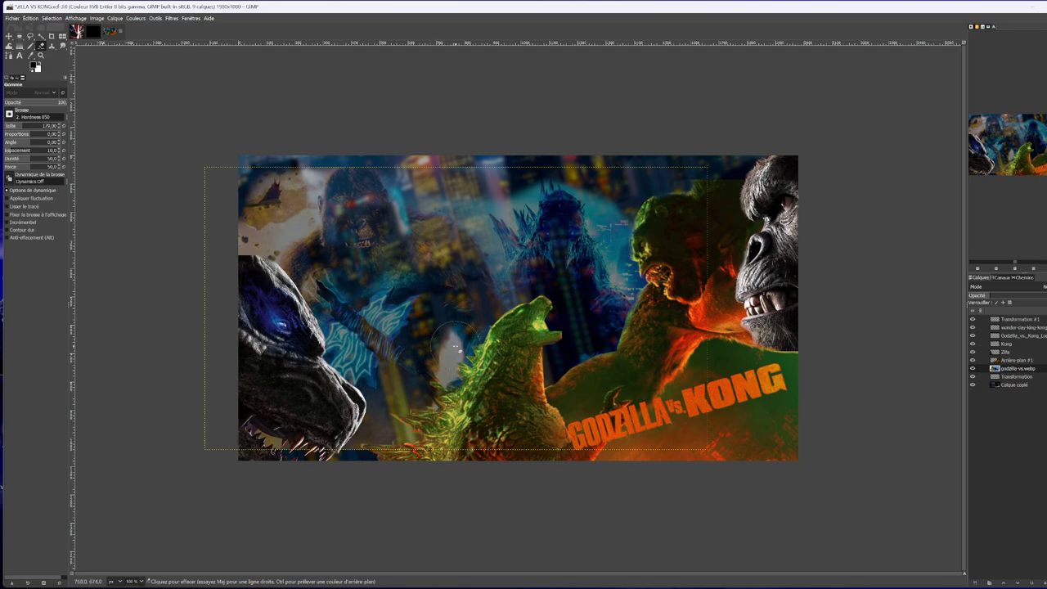
# Fade the Arrière plan #1 layer so the godzilla-vs.webp image beneath it shows through.
pyautogui.click(1018, 362)
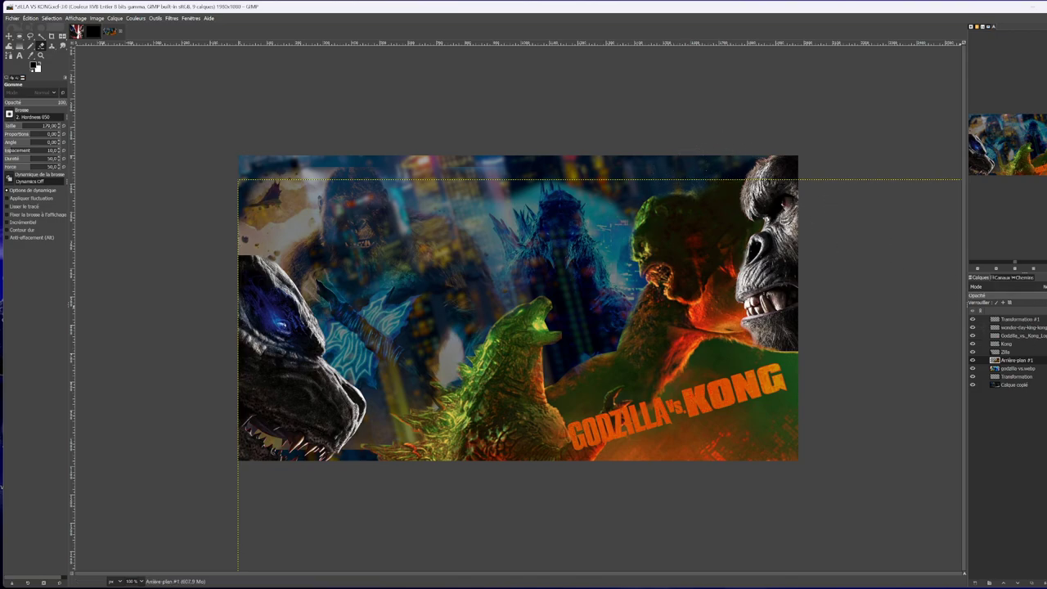
pyautogui.hotkey('ctrl', 'z')
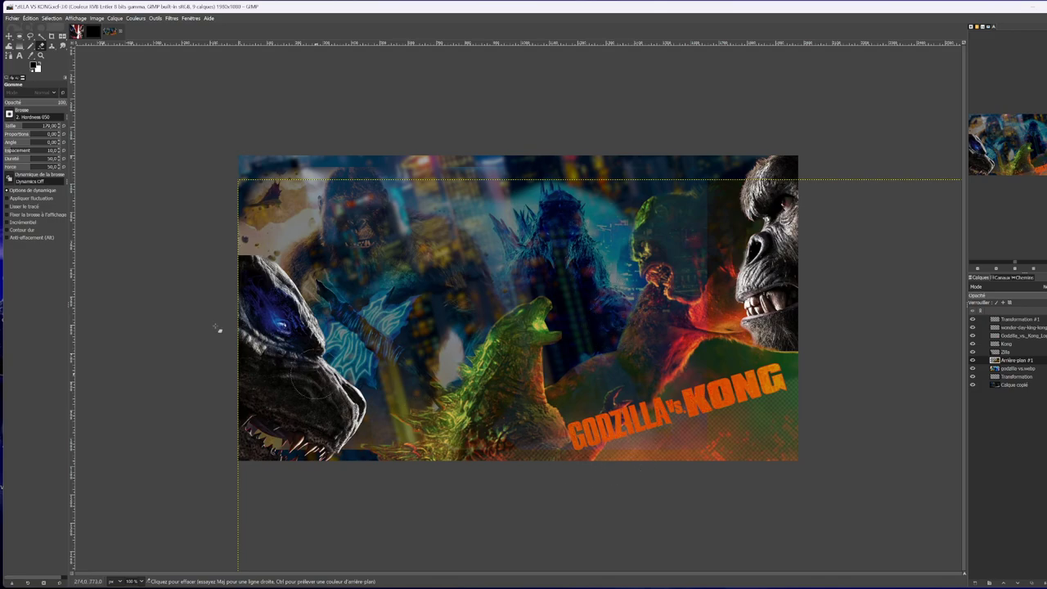
# Rotate the Godzilla vs Kong logo layer by -2.51° and place it slightly further left, just below Kong's chin.
pyautogui.moveTo(62, 36); pyautogui.dragTo(96, 47)
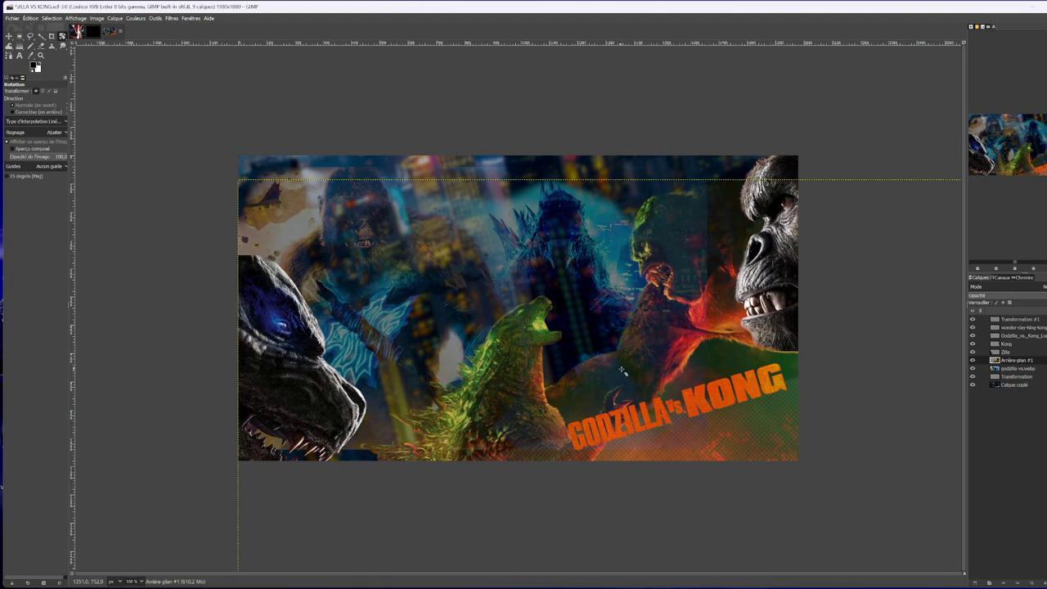
pyautogui.click(1032, 377)
pyautogui.click(1030, 368)
pyautogui.click(1029, 352)
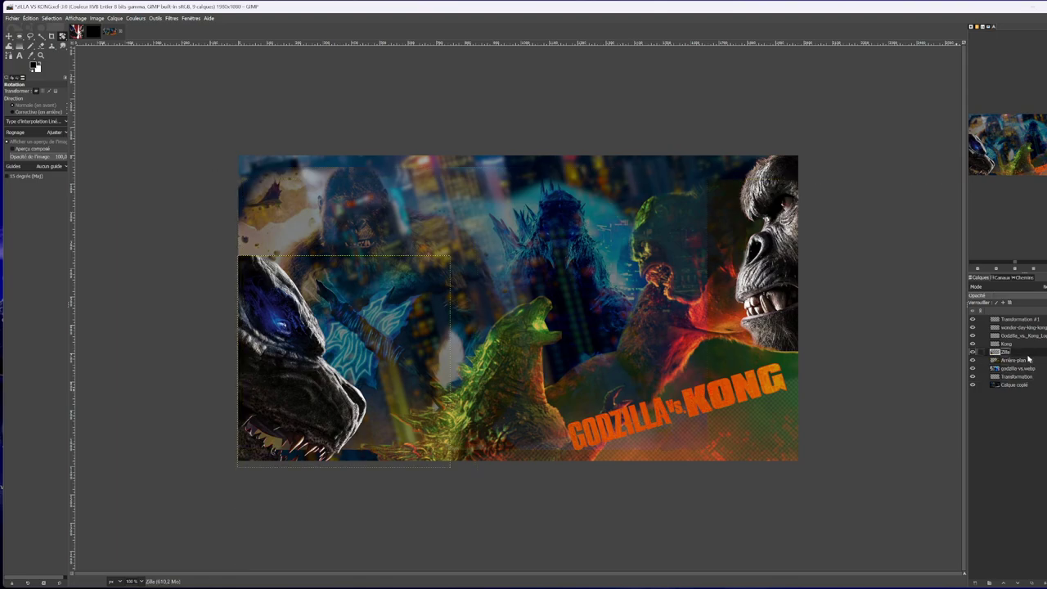
pyautogui.click(1028, 360)
pyautogui.click(1027, 344)
pyautogui.click(1026, 336)
pyautogui.moveTo(638, 419); pyautogui.dragTo(620, 427)
pyautogui.moveTo(677, 406); pyautogui.dragTo(107, 441)
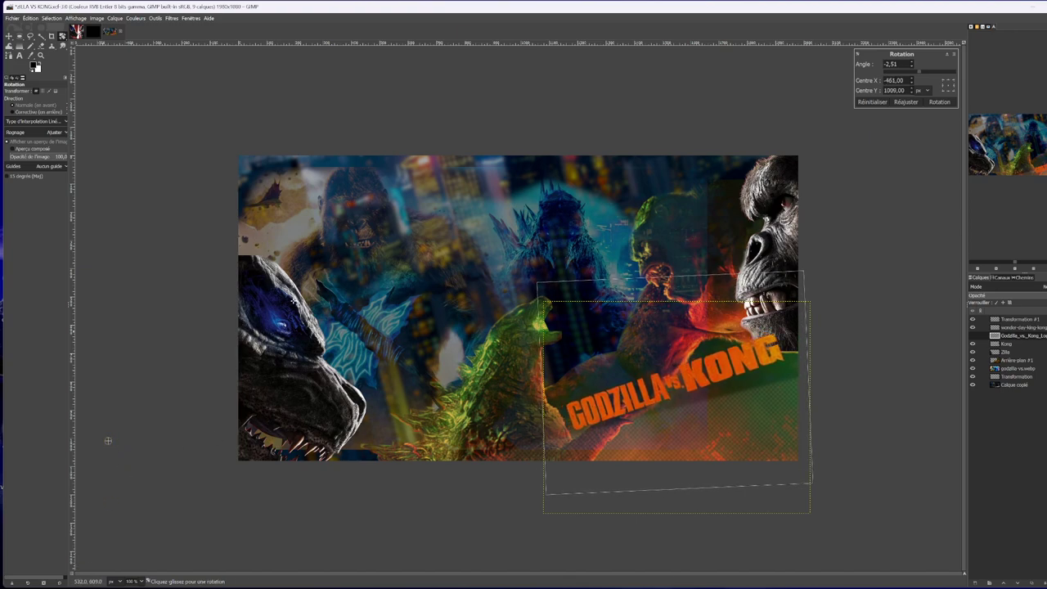
pyautogui.press('m')
pyautogui.moveTo(697, 381); pyautogui.dragTo(692, 422)
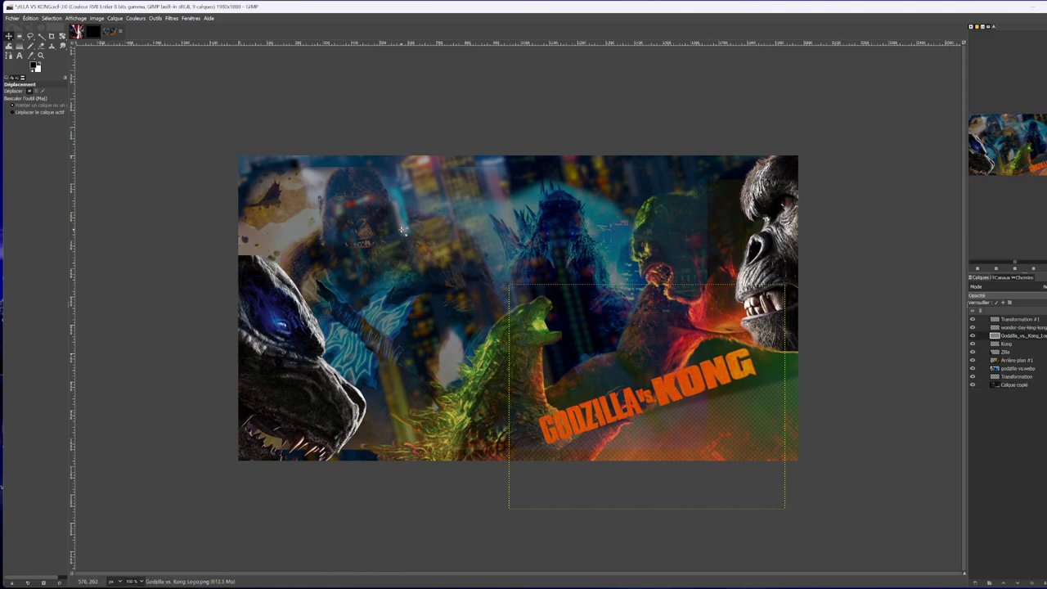
# Add the text ANTAN above the godzilla-vs.webp layer in a Segoe UI Variable font, inside a wide frame across the image's middle.
pyautogui.click(1016, 368)
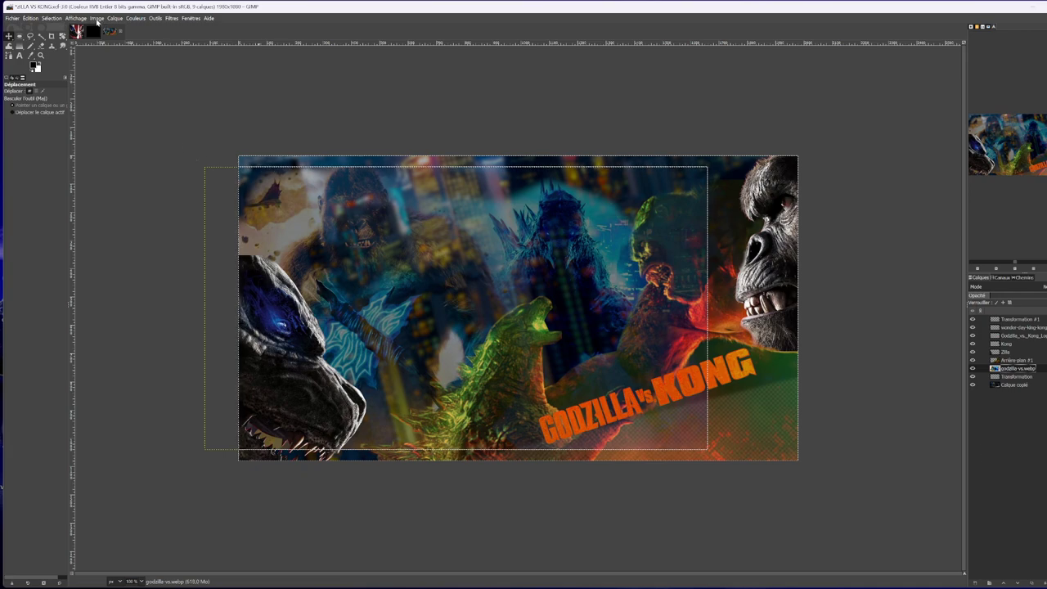
pyautogui.click(19, 55)
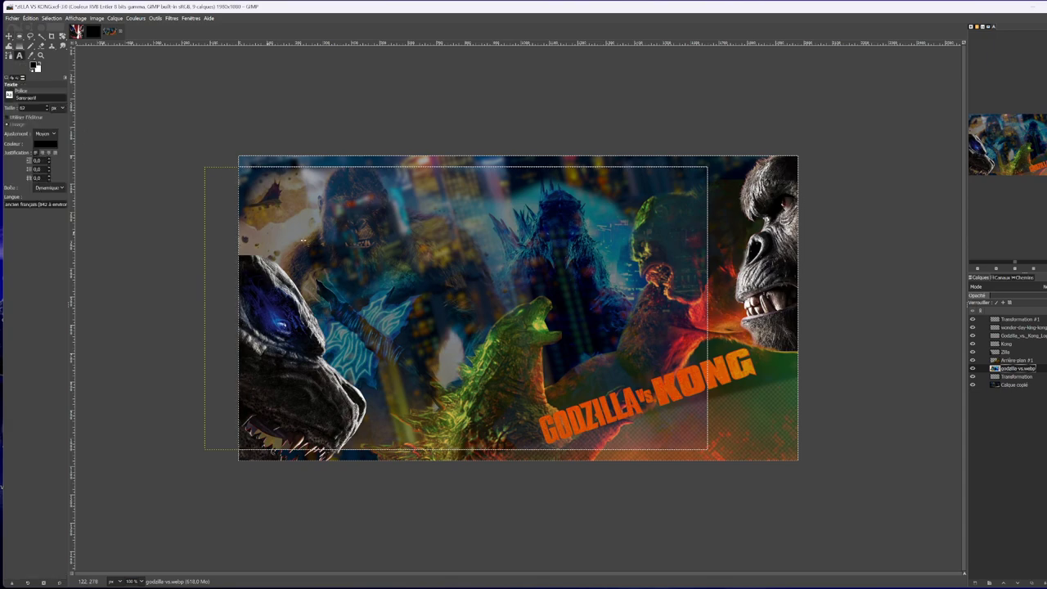
pyautogui.click(335, 248)
pyautogui.hotkey('ctrl', 'a')
pyautogui.write('s')
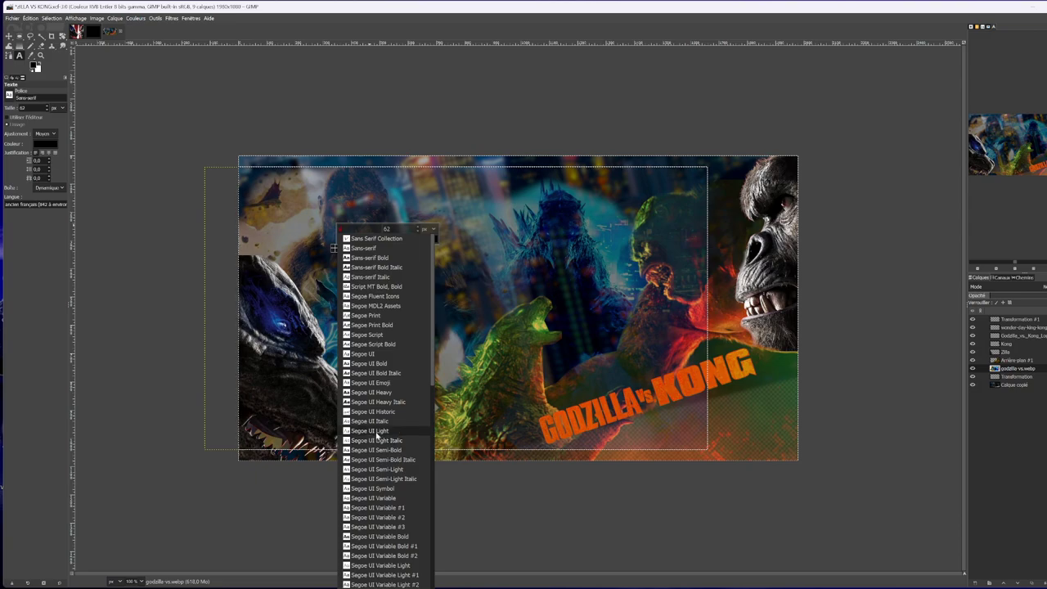
pyautogui.click(369, 532)
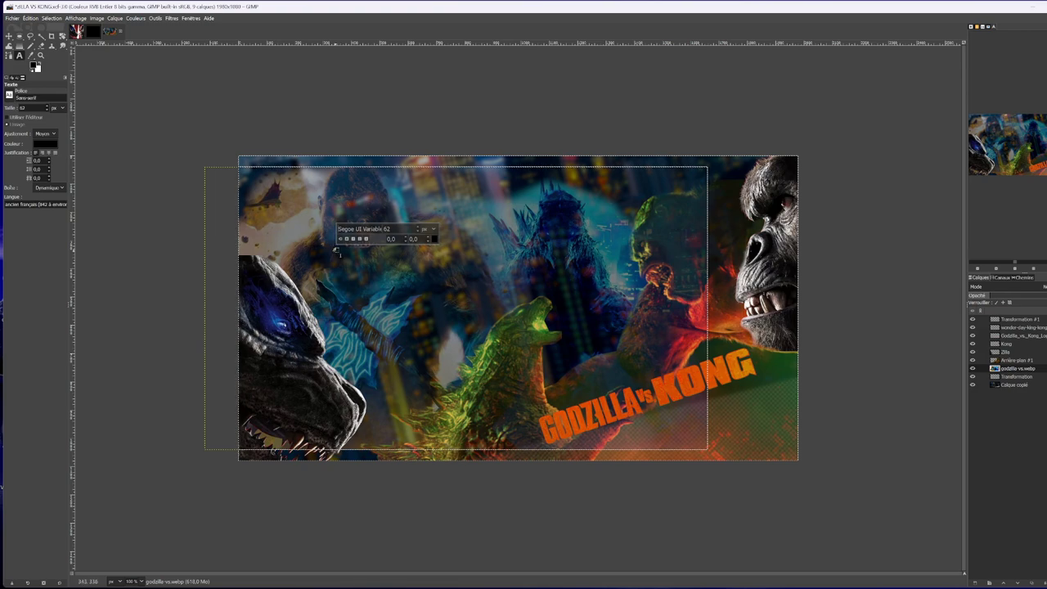
pyautogui.moveTo(336, 250); pyautogui.dragTo(592, 375)
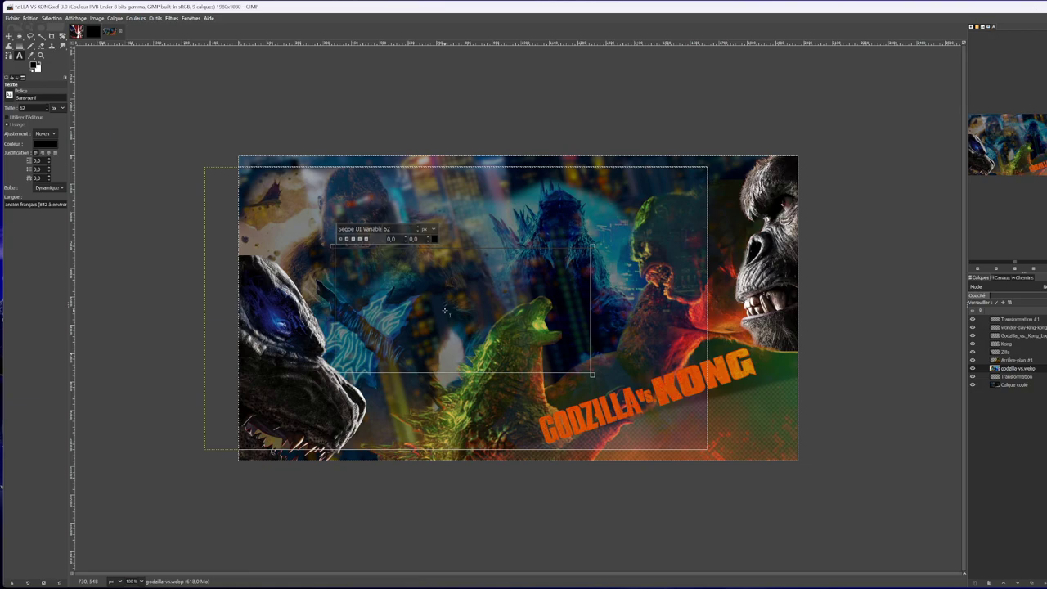
pyautogui.write('A')
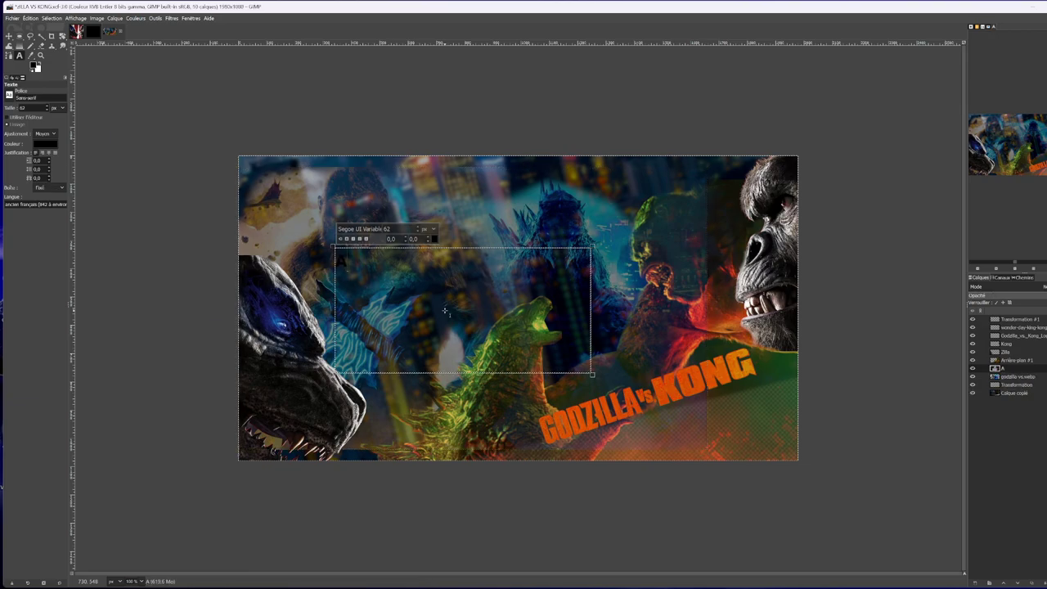
pyautogui.write('NTAN')
# Set the ANTAN text size to 300 px and enlarge its frame so the whole word fits on one line.
pyautogui.hotkey('ctrl', 'a')
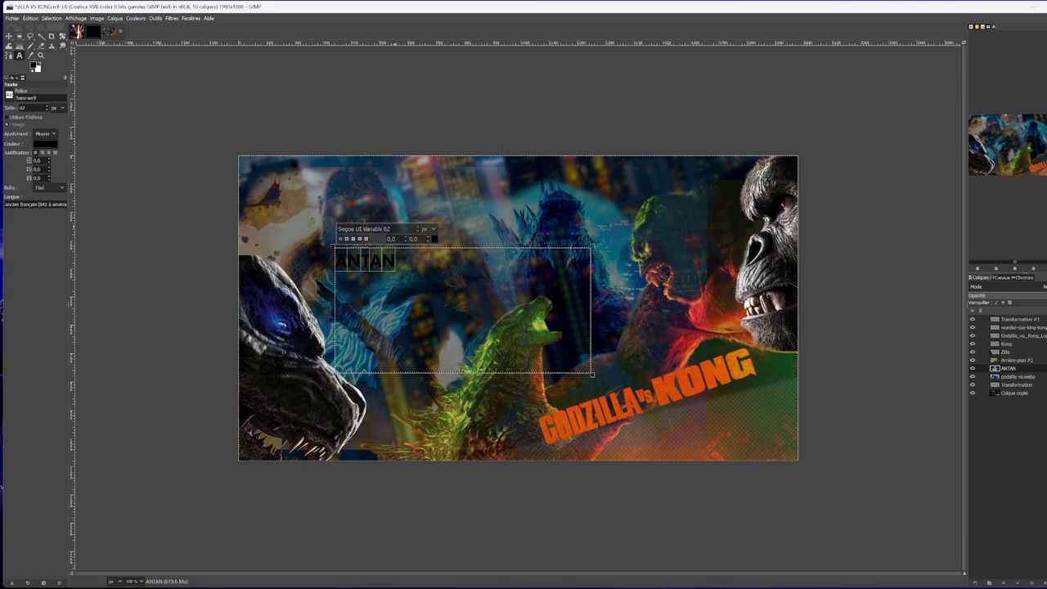
pyautogui.doubleClick(386, 228)
pyautogui.write('1')
pyautogui.write('2')
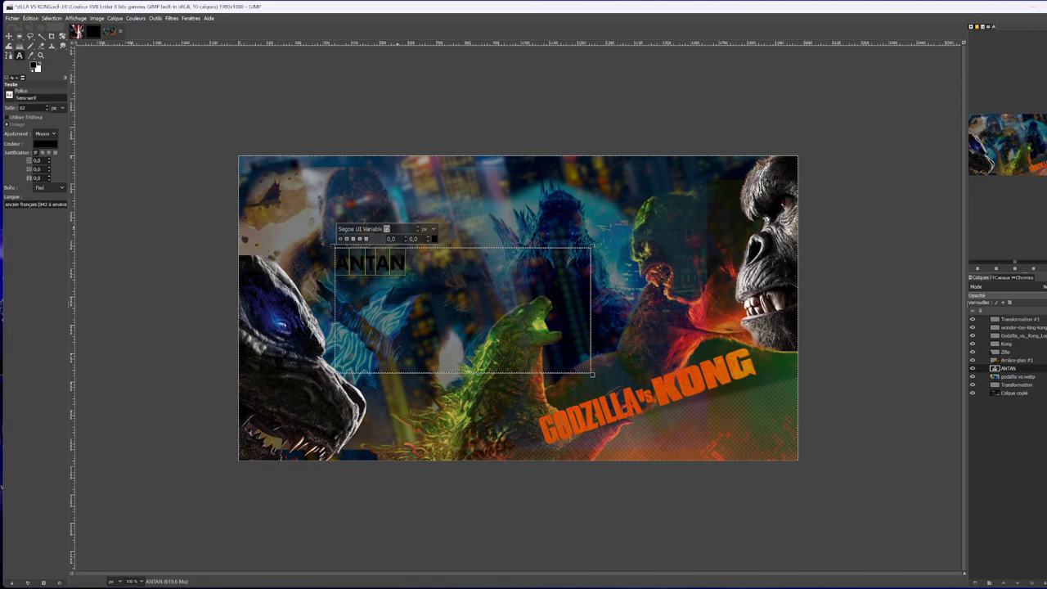
pyautogui.write('600')
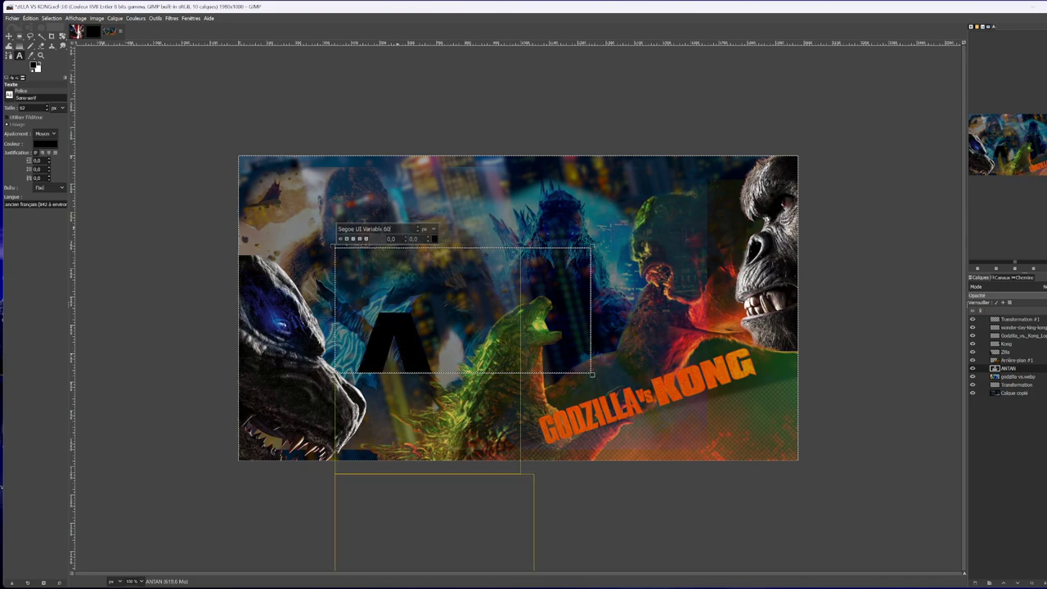
pyautogui.press('BackSpace')
pyautogui.doubleClick(386, 228)
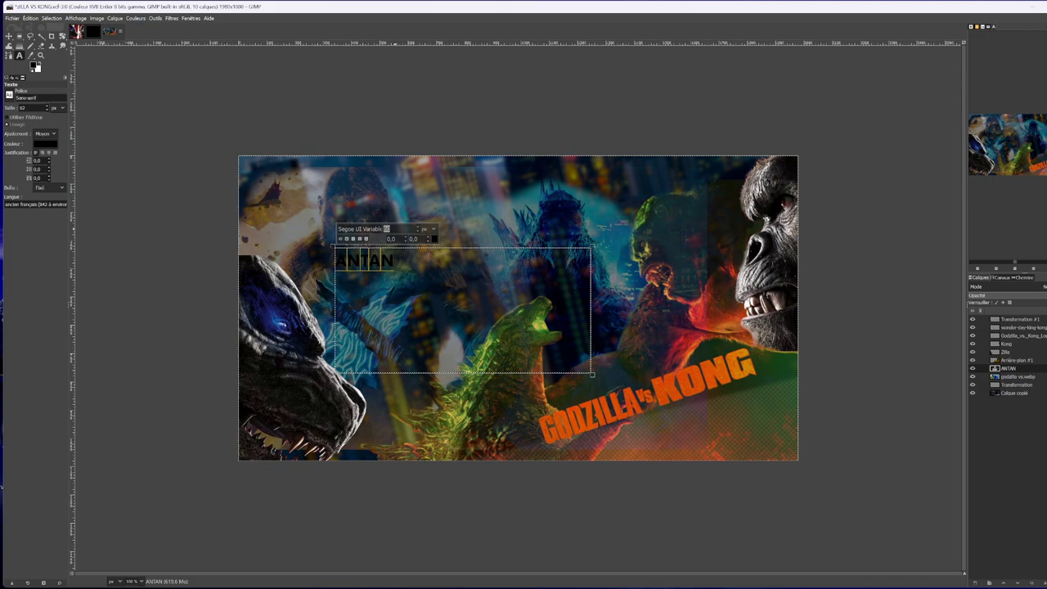
pyautogui.write('100')
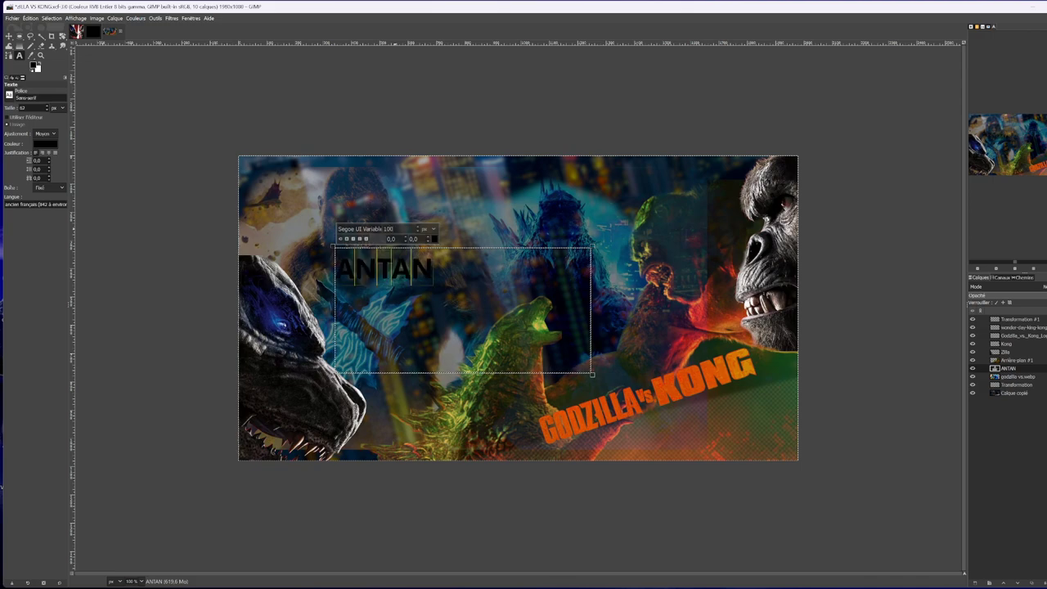
pyautogui.press('BackSpace')
pyautogui.press('Return')
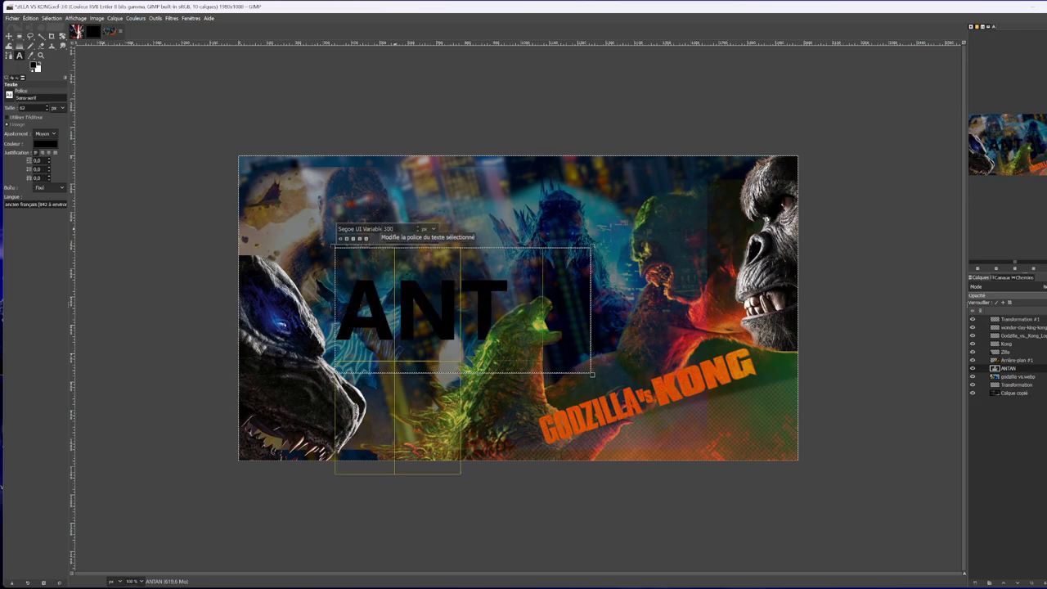
pyautogui.moveTo(596, 373); pyautogui.dragTo(783, 442)
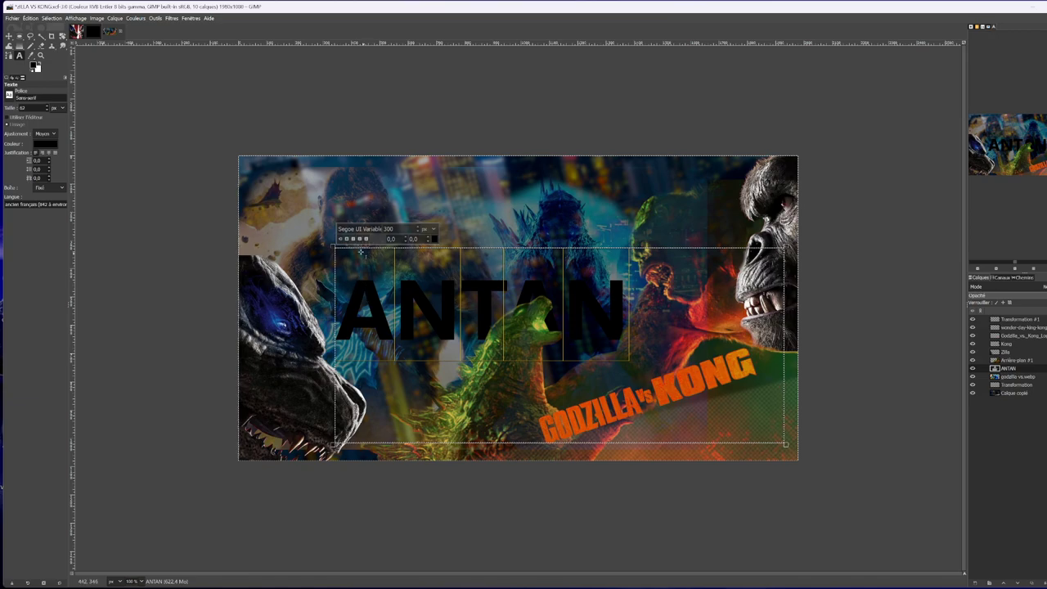
# Change the ANTAN text colour to the grey 6c6c6c.
pyautogui.click(438, 239)
pyautogui.click(455, 243)
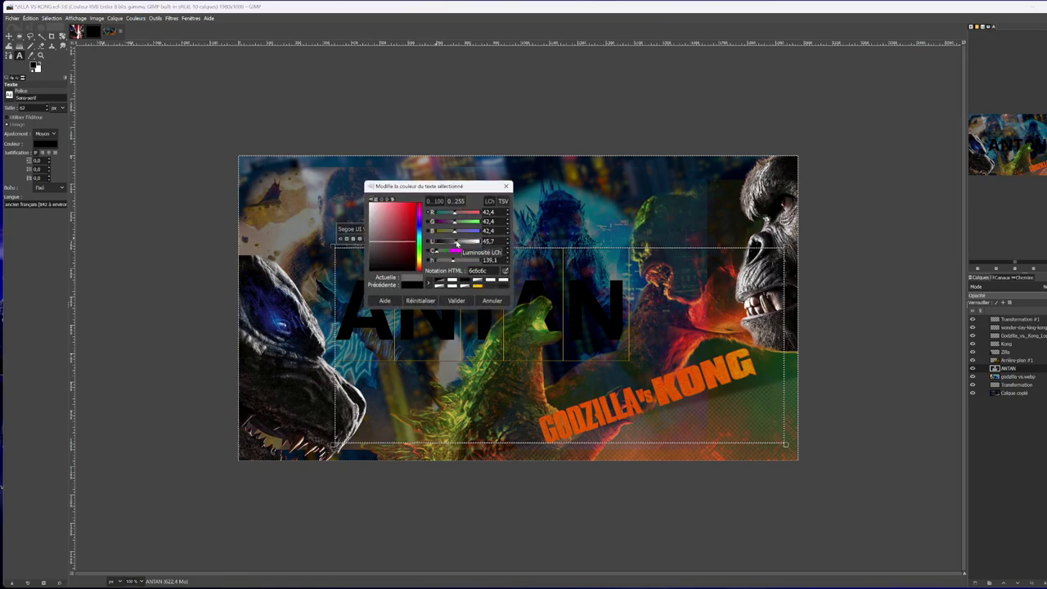
pyautogui.click(455, 300)
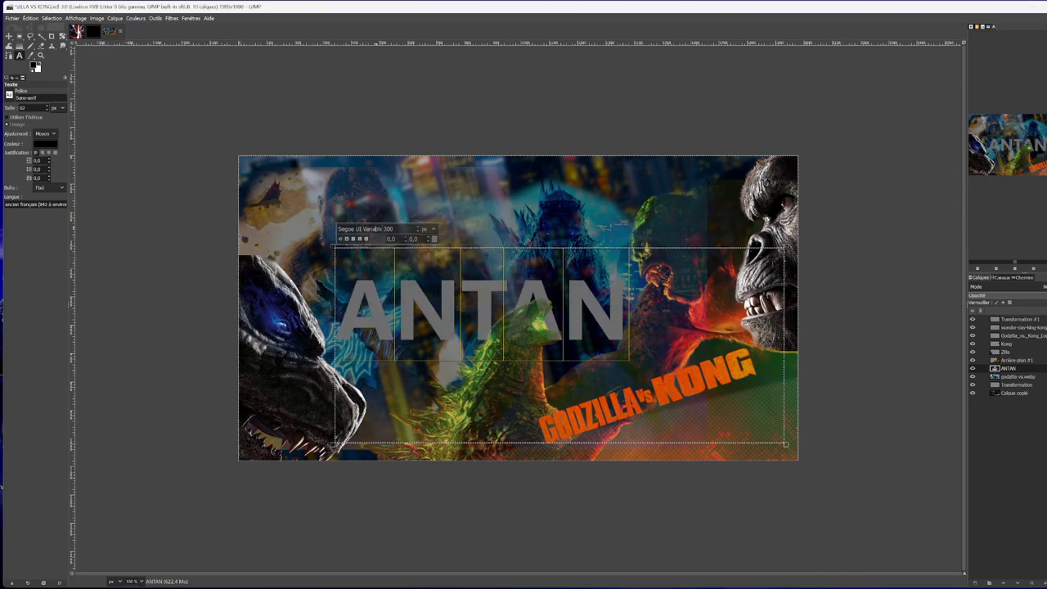
# Try the Elephant Italic font on the ANTAN text.
pyautogui.tripleClick(360, 228)
pyautogui.press('BackSpace')
pyautogui.write('e')
pyautogui.press('Down')
pyautogui.press('Down')
pyautogui.press('Down')
pyautogui.press('Down')
pyautogui.press('Down')
pyautogui.press('Return')
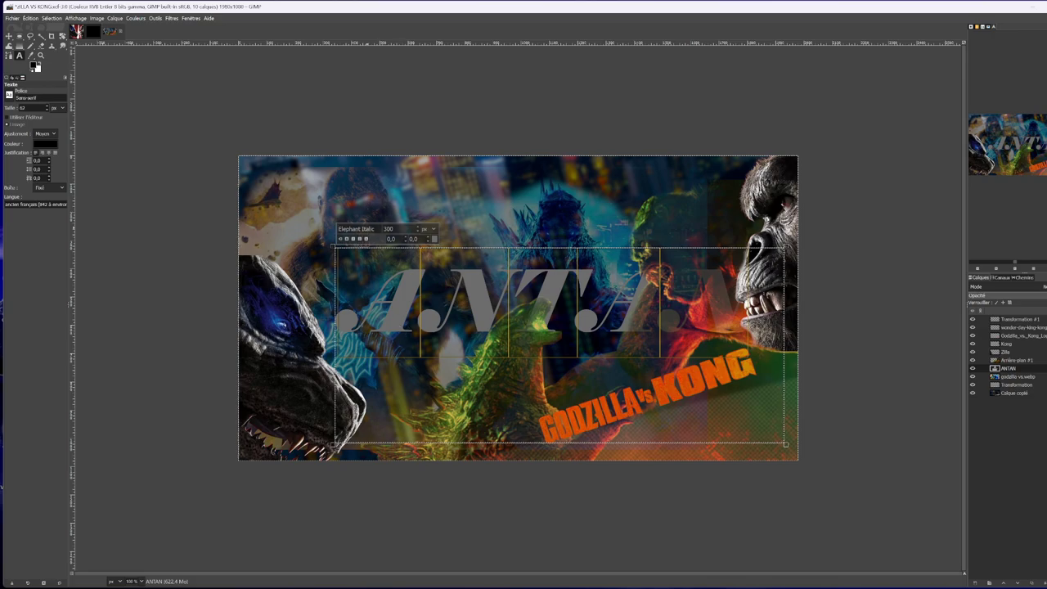
# Set the ANTAN text in the Edwardian Script ITC Semi-Expanded font and make it bold.
pyautogui.tripleClick(359, 228)
pyautogui.press('BackSpace')
pyautogui.write('e')
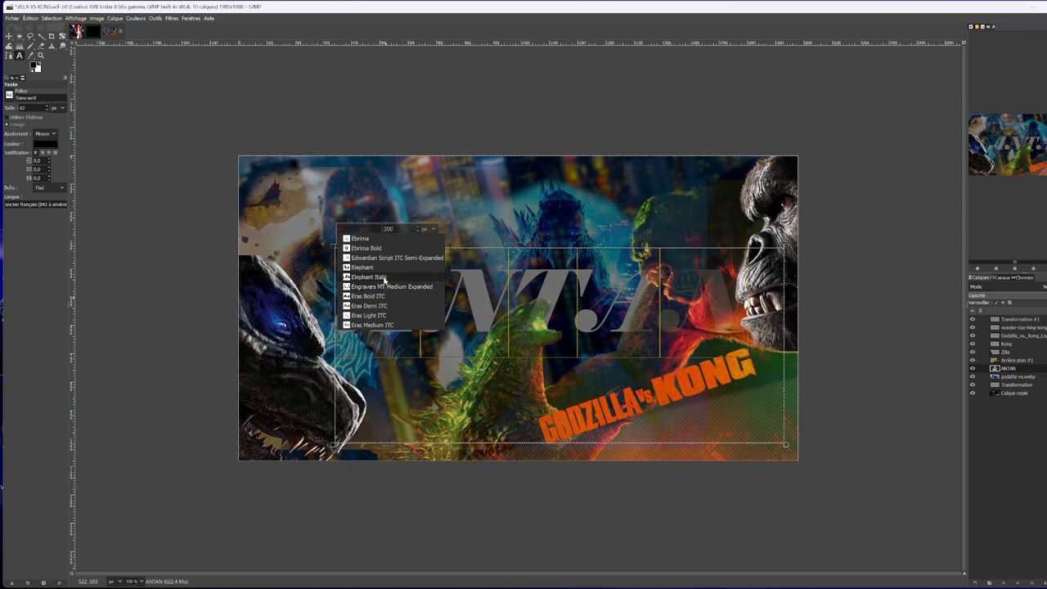
pyautogui.click(381, 257)
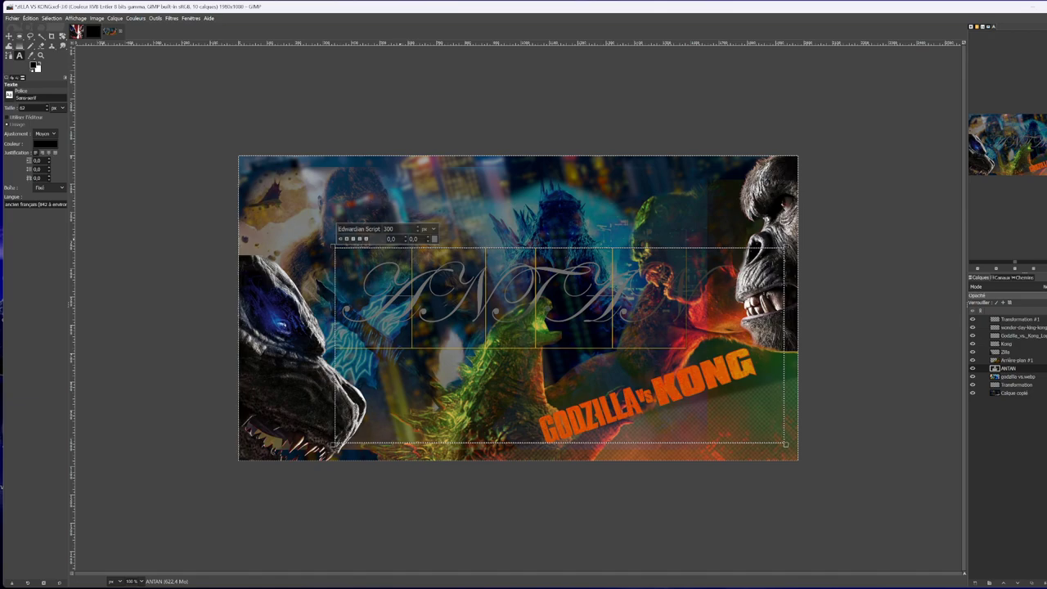
pyautogui.click(346, 239)
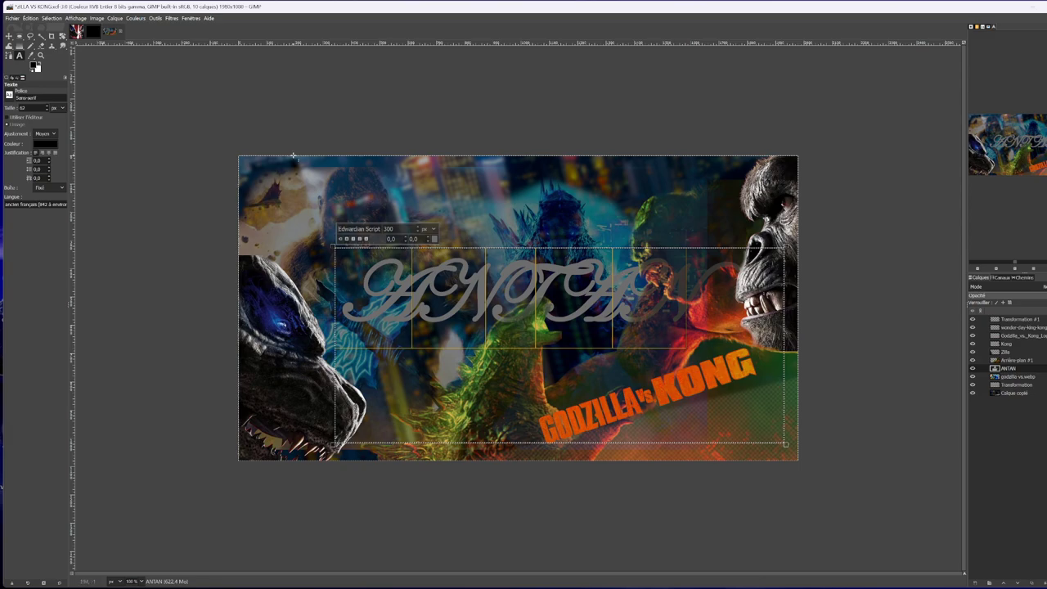
# Rotate the ANTAN text by -24.40° so it slants upward like the logo.
pyautogui.click(62, 36)
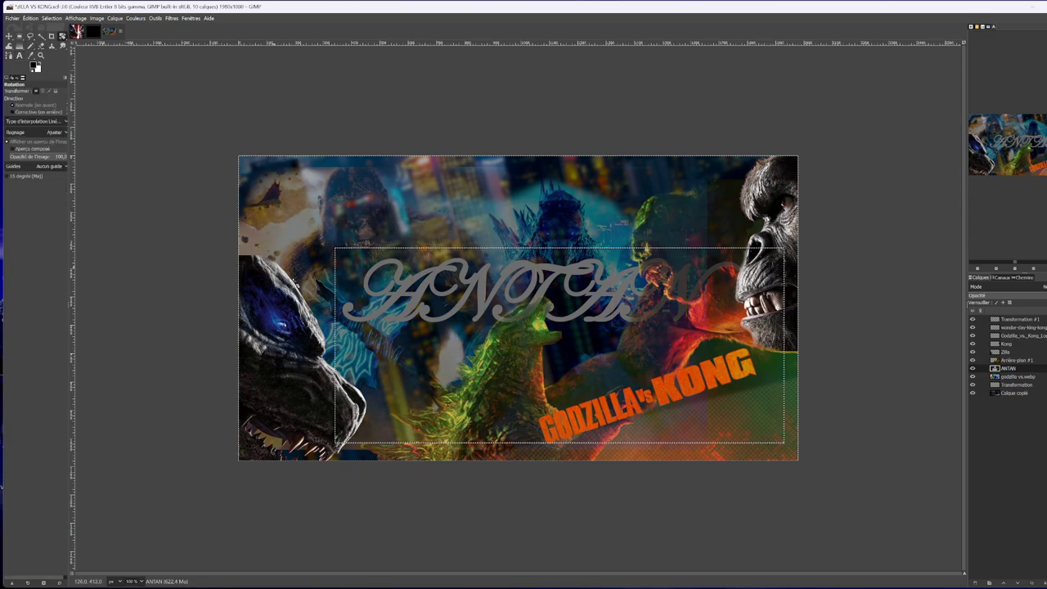
pyautogui.moveTo(408, 293); pyautogui.dragTo(407, 358)
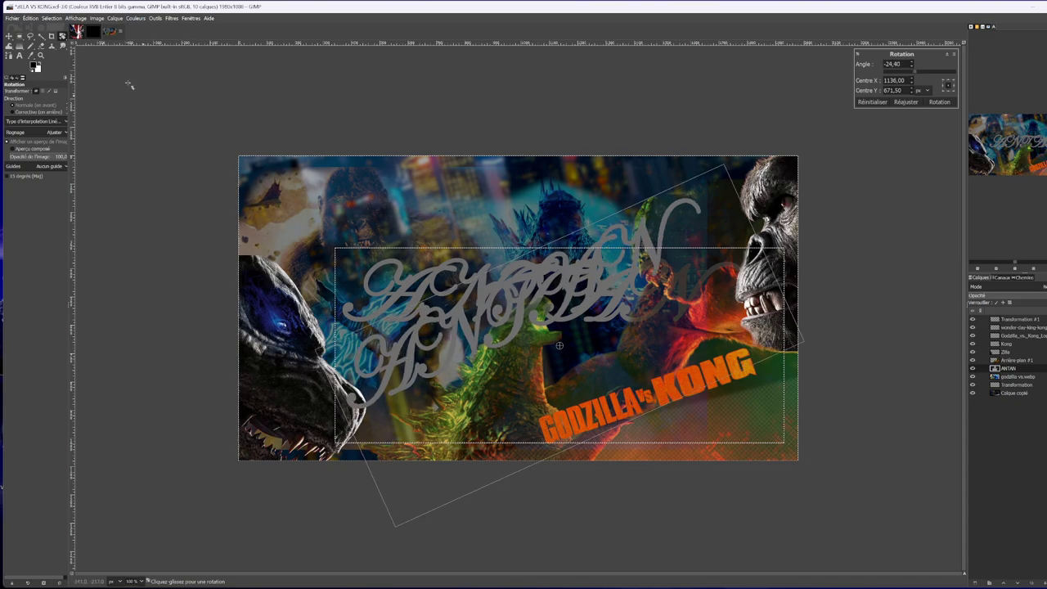
pyautogui.click(9, 37)
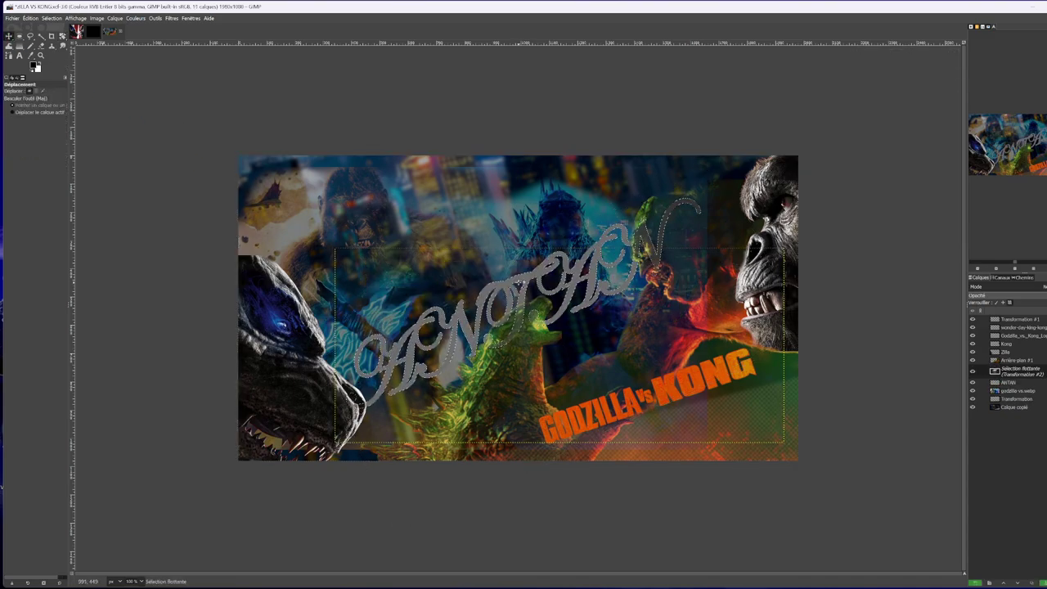
# Move the rotated ANTAN text under the logo in the image's lower right corner and turn the floating selection into a new layer.
pyautogui.moveTo(525, 280); pyautogui.dragTo(736, 390)
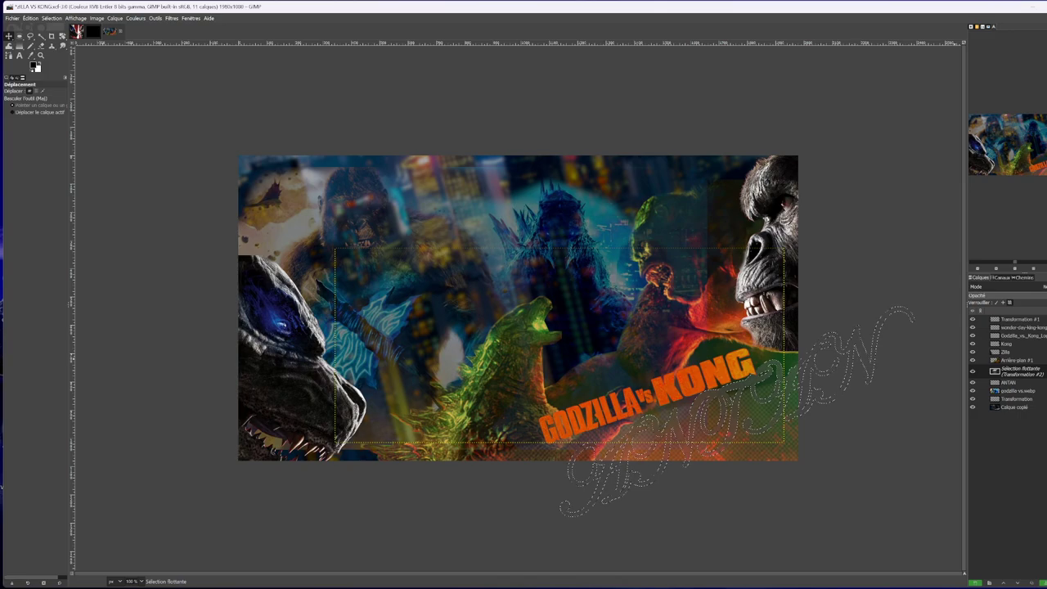
pyautogui.rightClick(1040, 372)
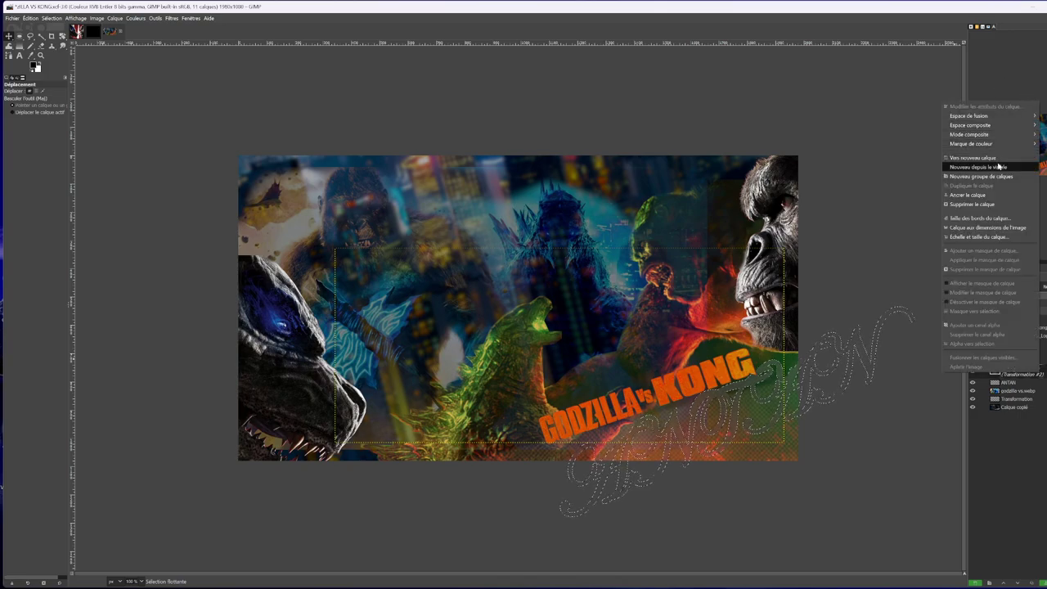
pyautogui.click(749, 368)
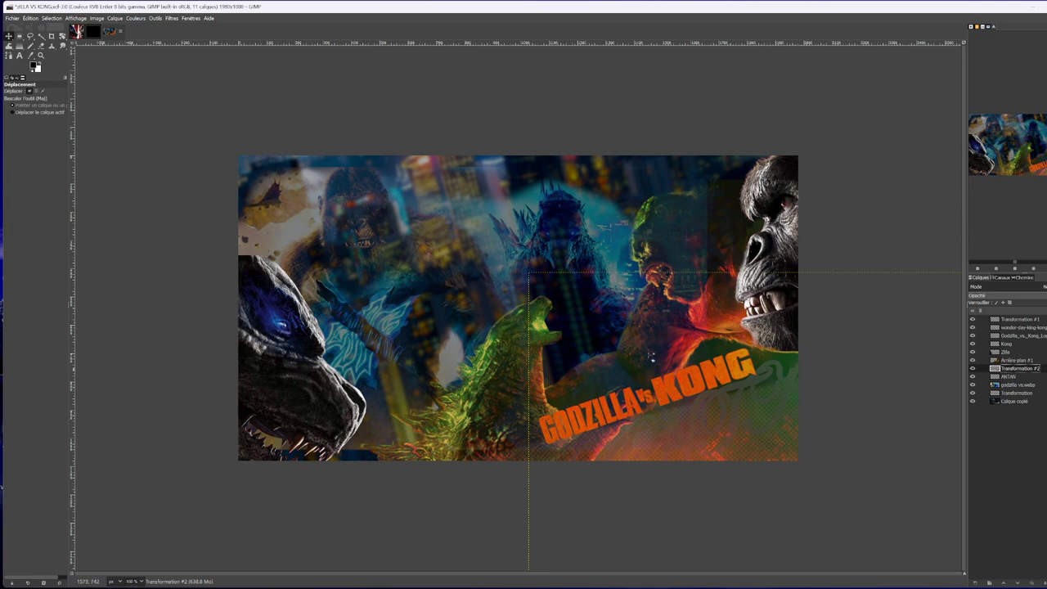
pyautogui.click(19, 55)
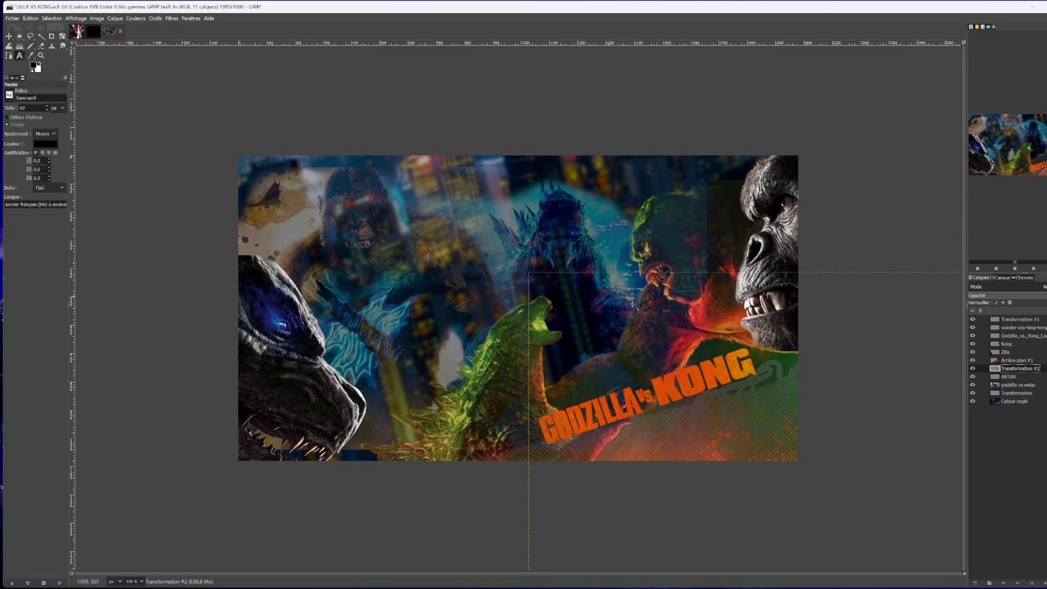
pyautogui.click(735, 386)
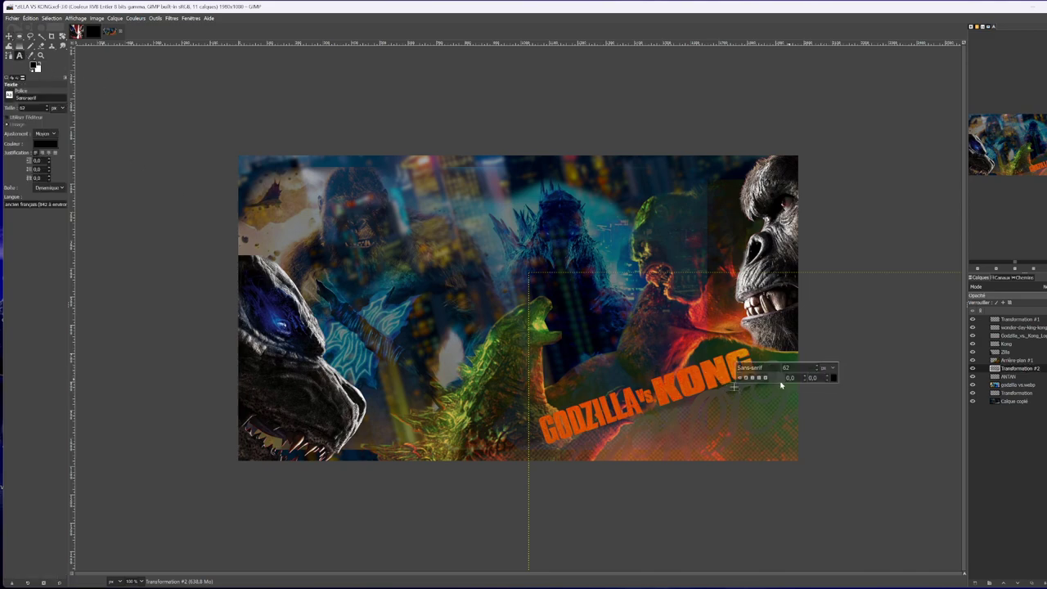
pyautogui.click(685, 418)
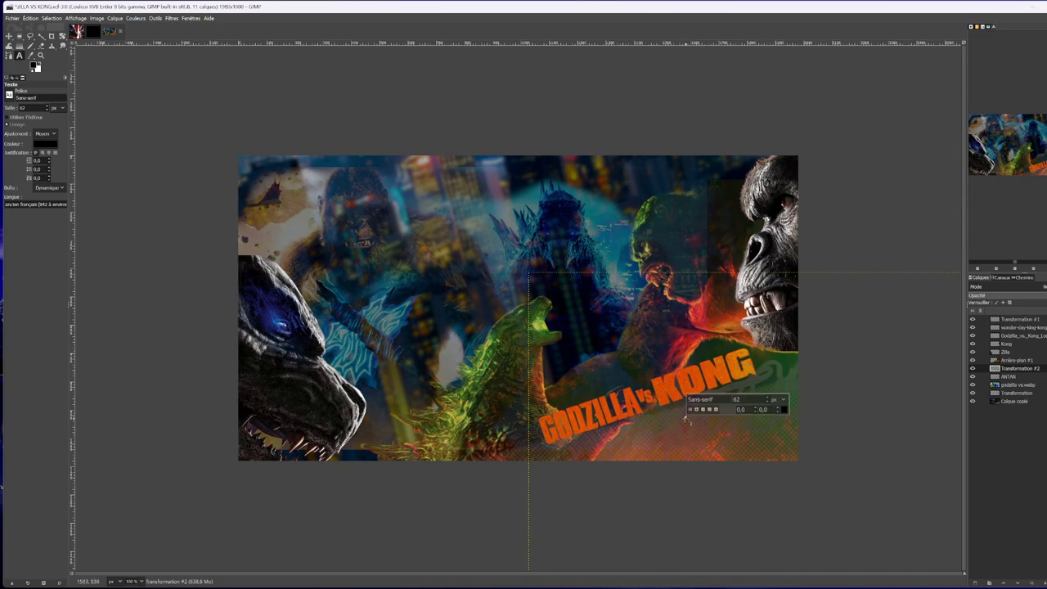
pyautogui.click(1014, 378)
pyautogui.click(1016, 369)
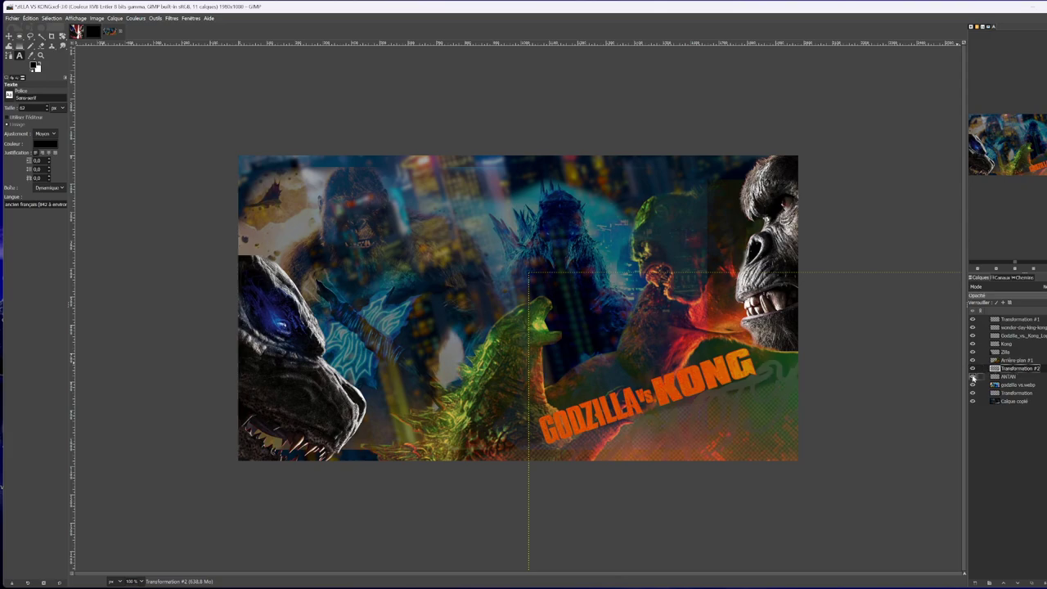
# Delete the ANTAN layer left over from the earlier text.
pyautogui.click(1009, 377)
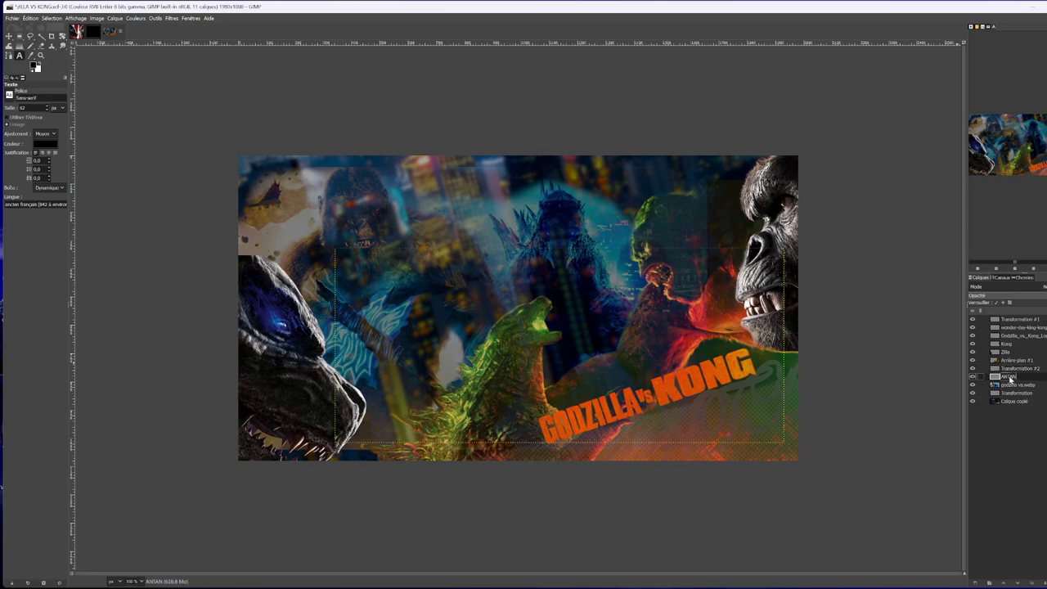
pyautogui.rightClick(1009, 378)
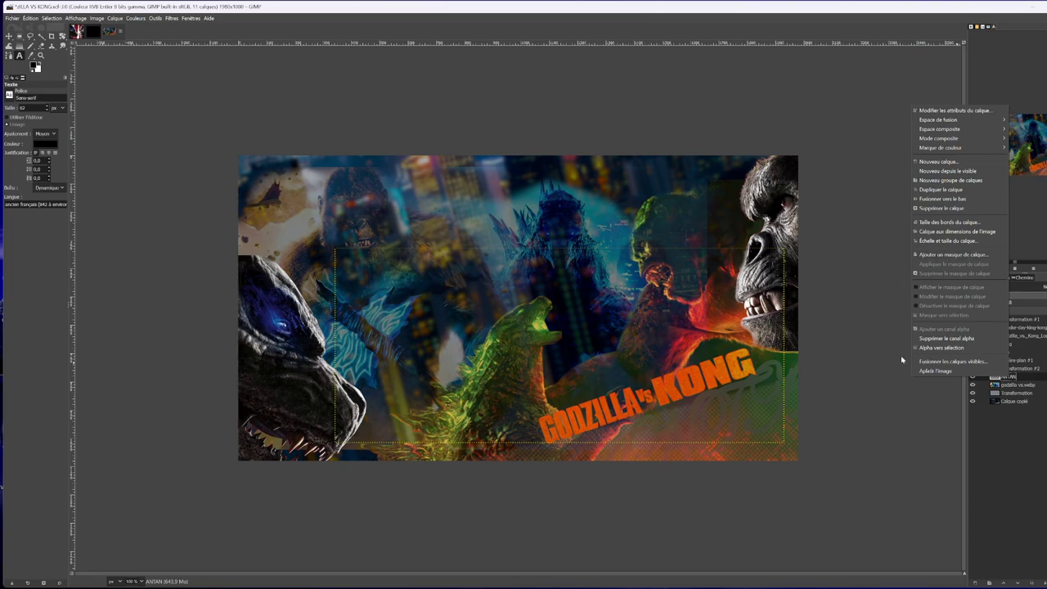
pyautogui.click(1035, 377)
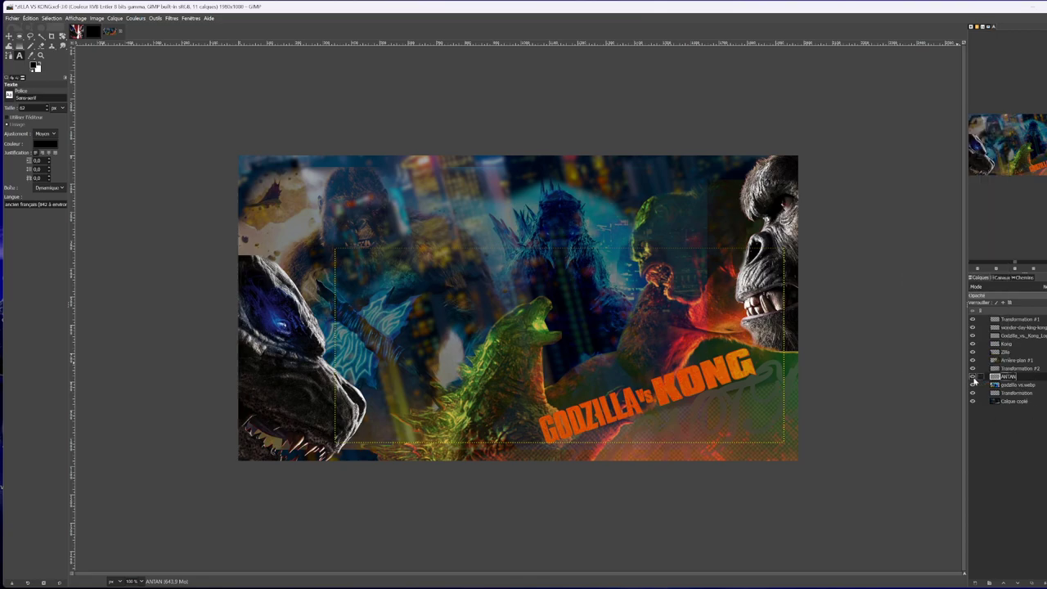
pyautogui.rightClick(1011, 380)
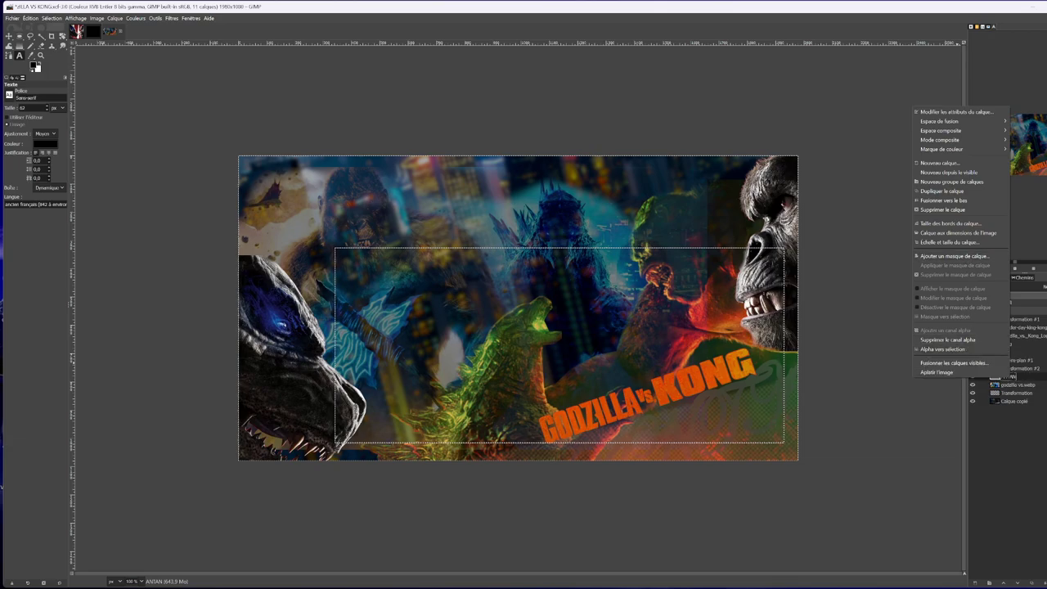
pyautogui.click(952, 210)
# Select the Transformation #2 layer and toggle its visibility to check what it contributes to the image.
pyautogui.click(1014, 384)
pyautogui.click(1020, 376)
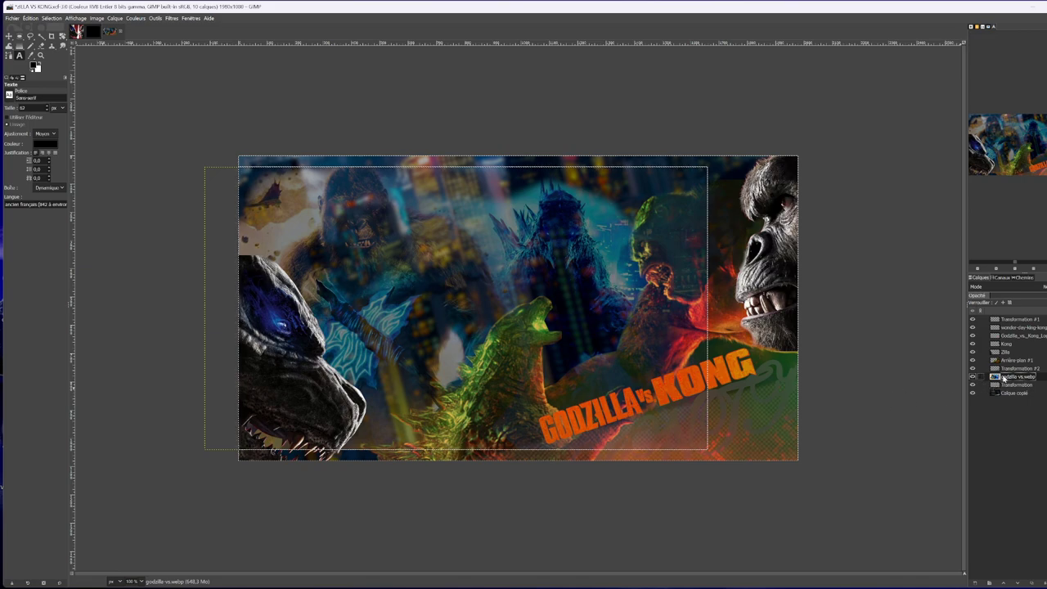
pyautogui.click(1011, 369)
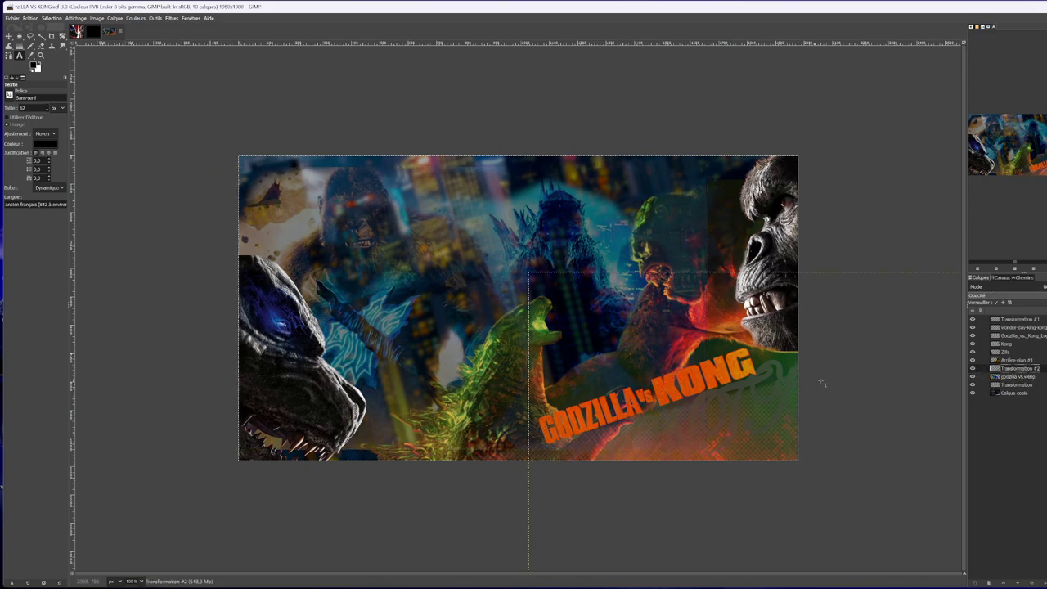
pyautogui.click(973, 369)
pyautogui.click(973, 369)
pyautogui.click(710, 393)
pyautogui.click(691, 422)
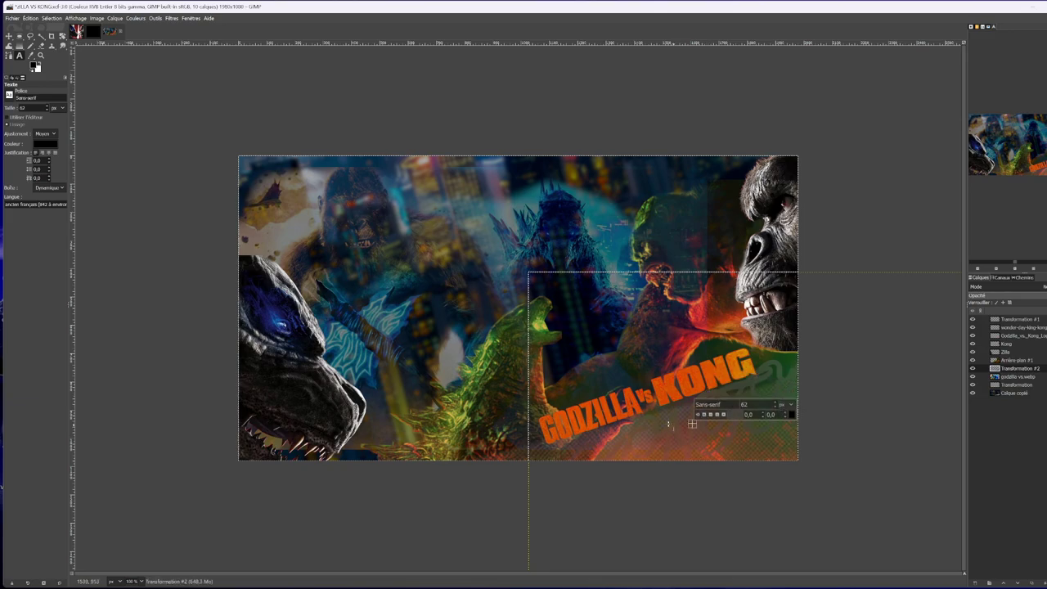
pyautogui.press('m')
pyautogui.moveTo(541, 421); pyautogui.dragTo(483, 346)
pyautogui.hotkey('ctrl', 'z')
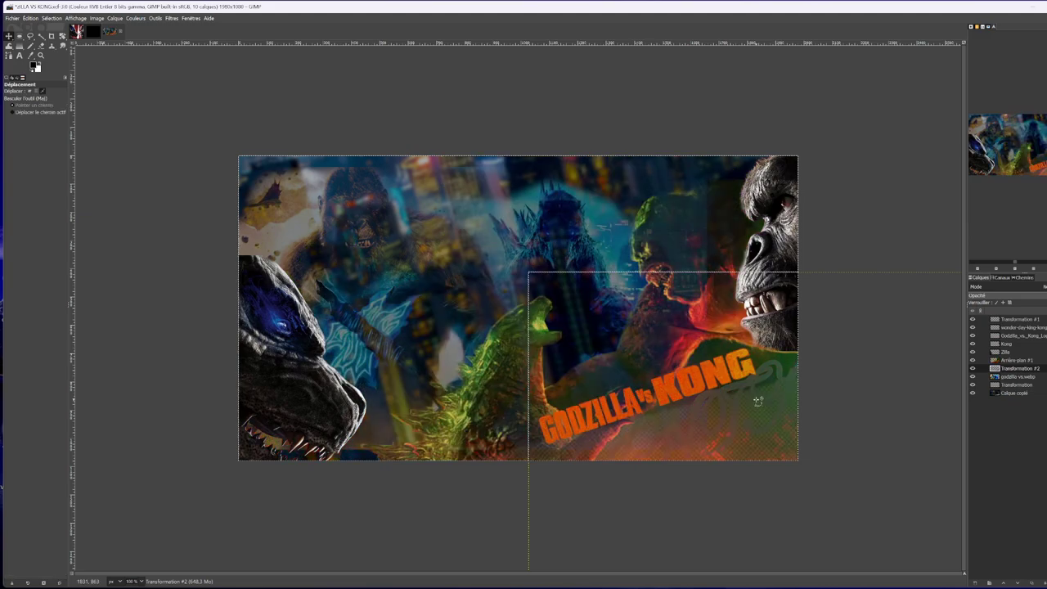
# Nudge the green and orange Godzilla and Kong artwork behind the logo slightly to the right.
pyautogui.moveTo(735, 391); pyautogui.dragTo(754, 385)
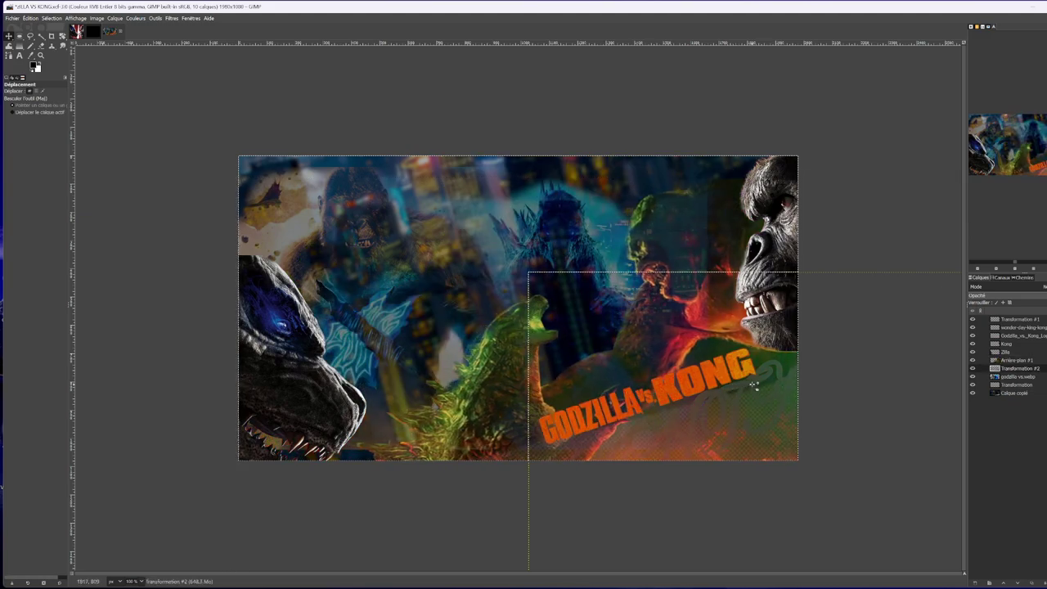
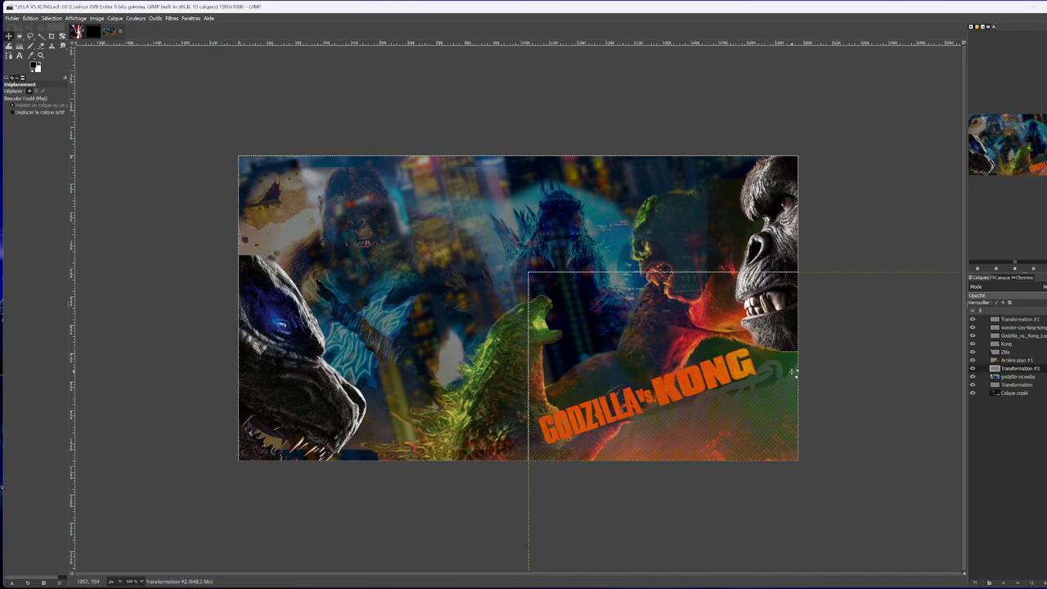
pyautogui.click(1010, 352)
pyautogui.click(1018, 368)
pyautogui.moveTo(770, 391); pyautogui.dragTo(787, 372)
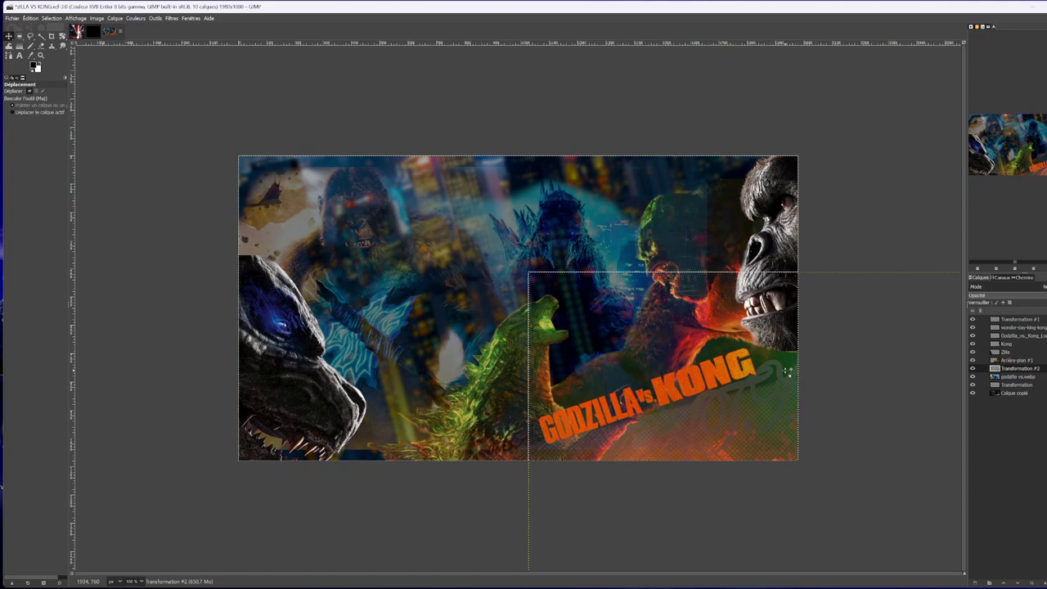
# Delete the Transformation #2 layer holding the old rotated ANTAN text.
pyautogui.click(1018, 368)
pyautogui.rightClick(1018, 369)
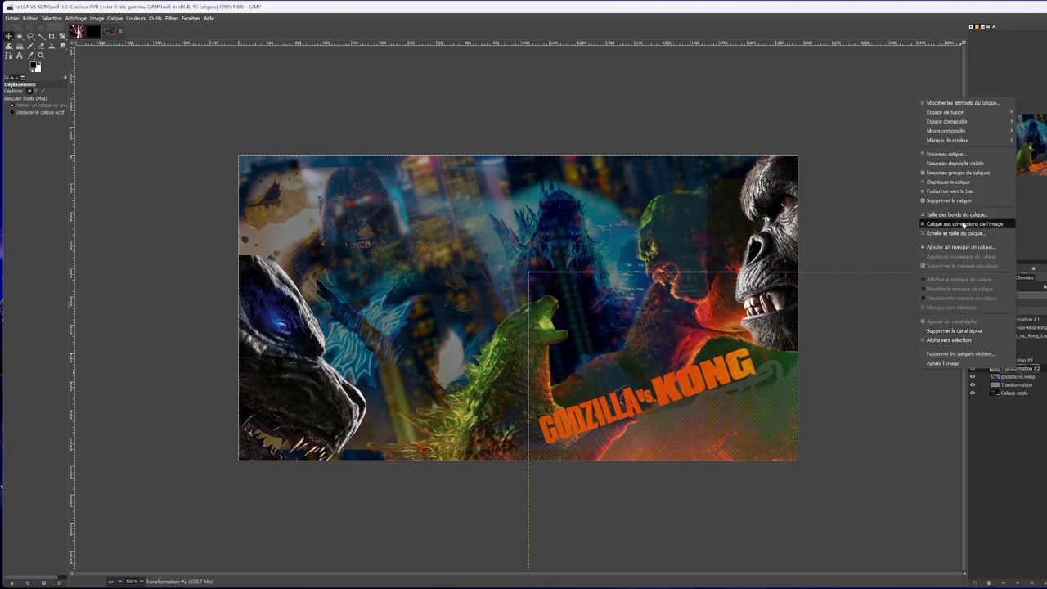
pyautogui.click(950, 200)
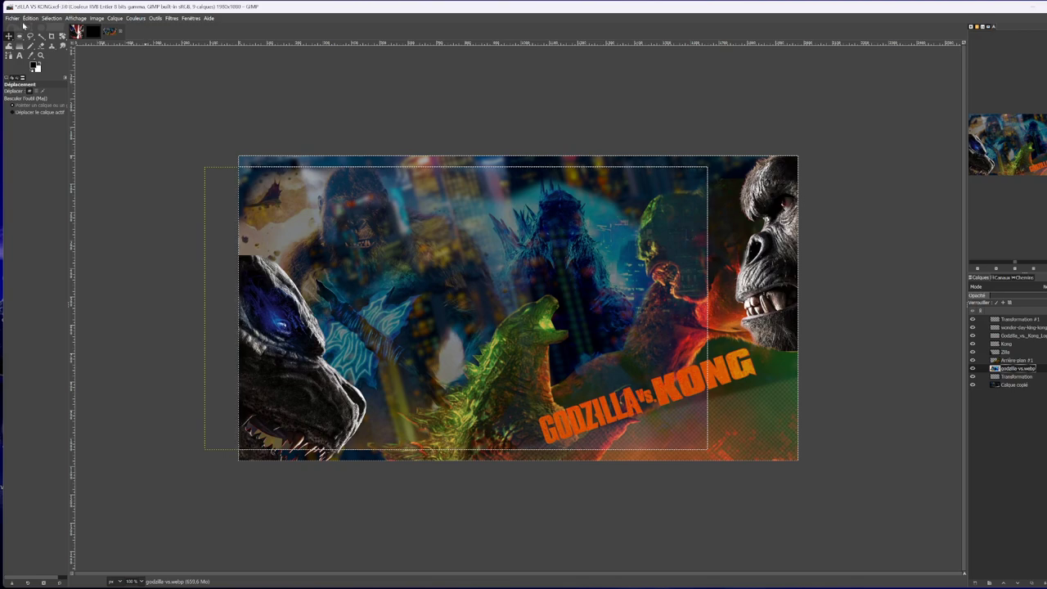
# Add a new ANTAN text in 62 px Sans-serif just below the logo, above the Calque copié layer.
pyautogui.click(19, 54)
pyautogui.press('pagedown')
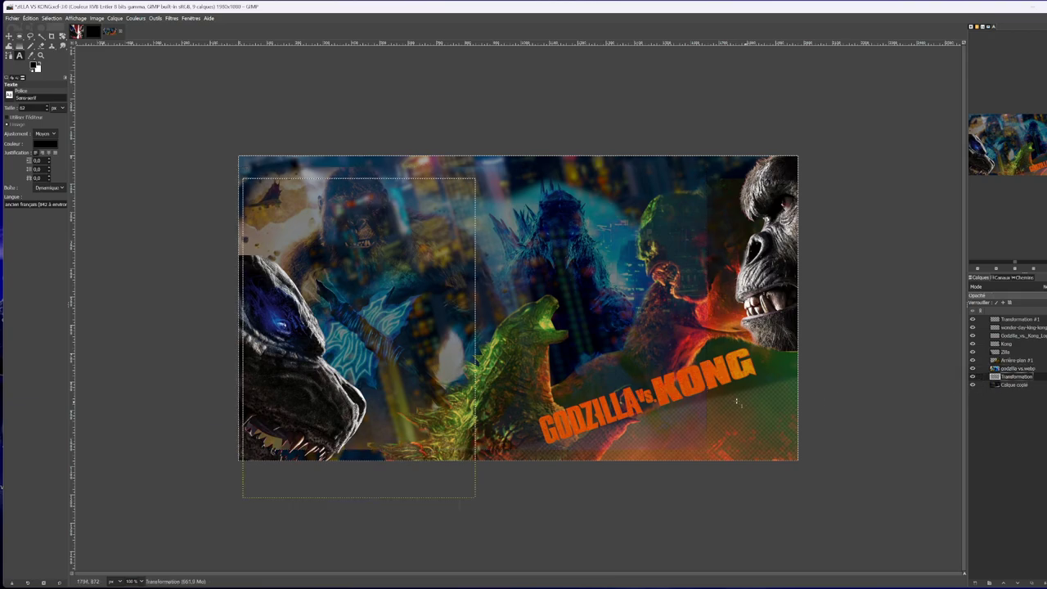
pyautogui.click(982, 385)
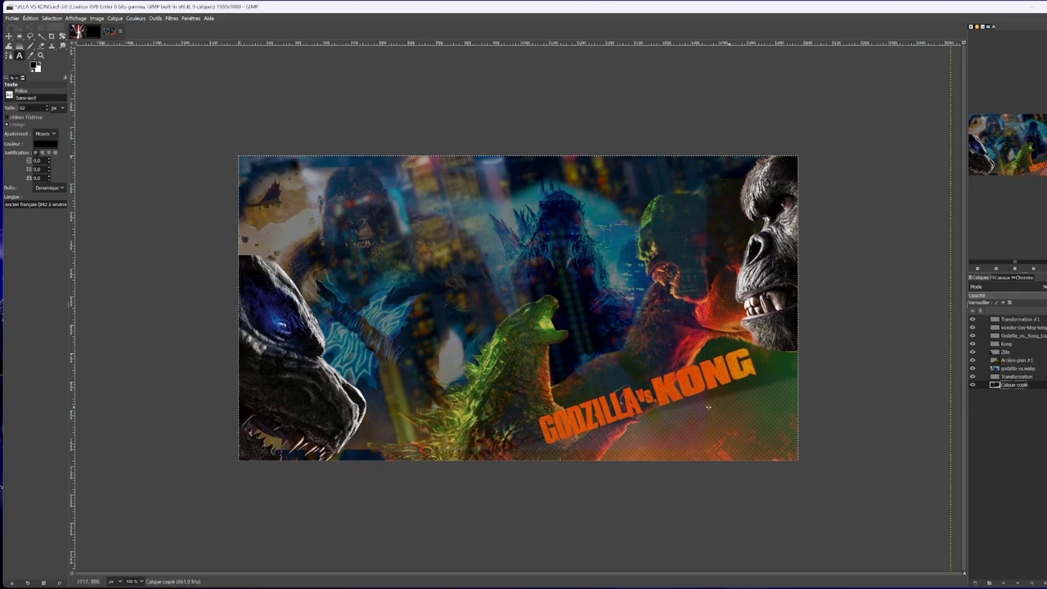
pyautogui.click(665, 406)
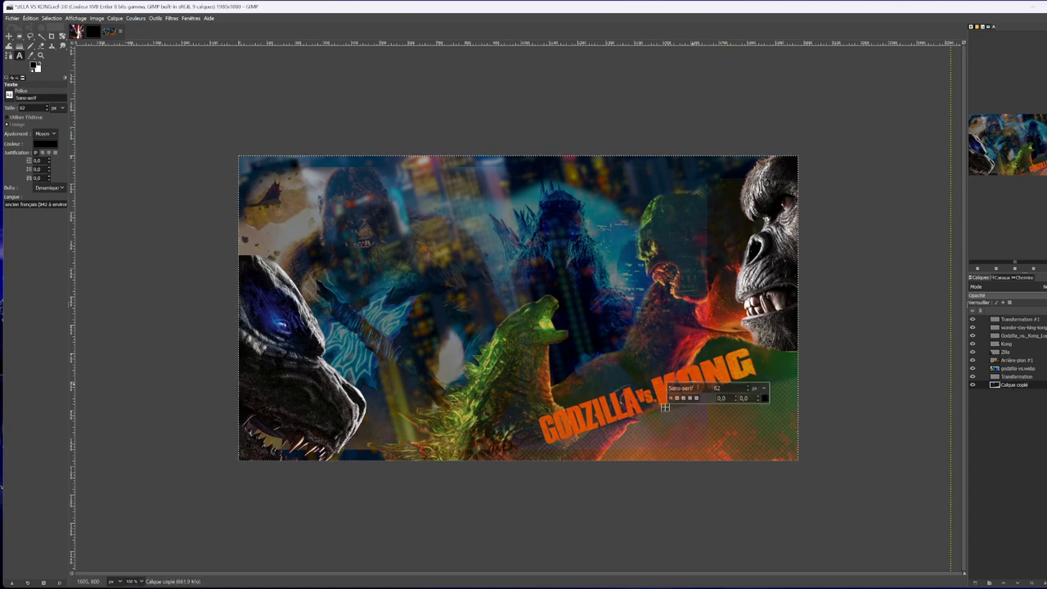
pyautogui.tripleClick(680, 387)
pyautogui.click(666, 409)
pyautogui.write('A')
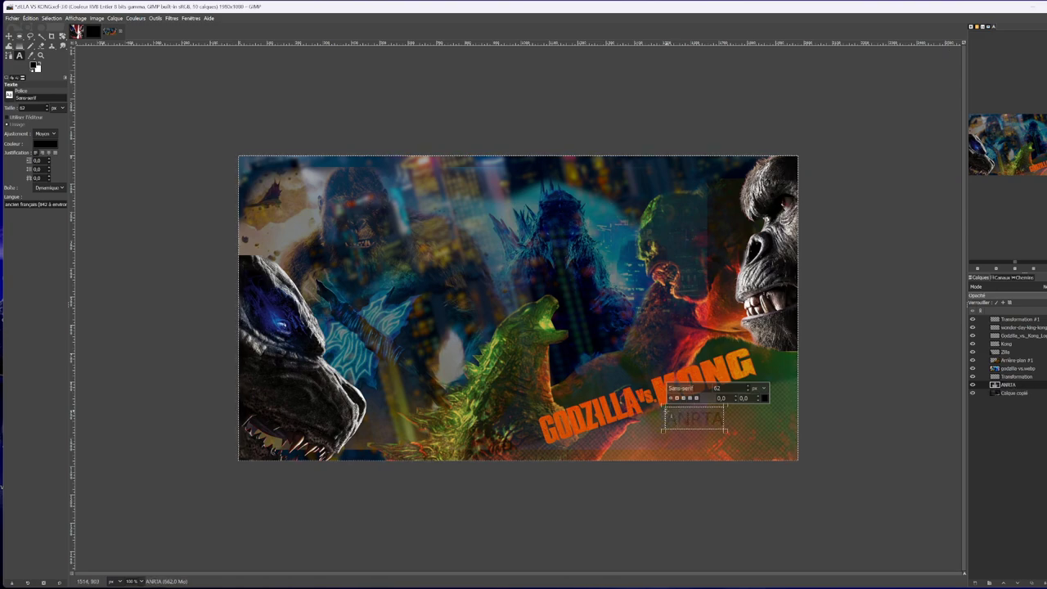
pyautogui.write('NTAN')
# Set the new ANTAN text in the Edwardian Script ITC Semi-Expanded font.
pyautogui.click(680, 387)
pyautogui.write('E')
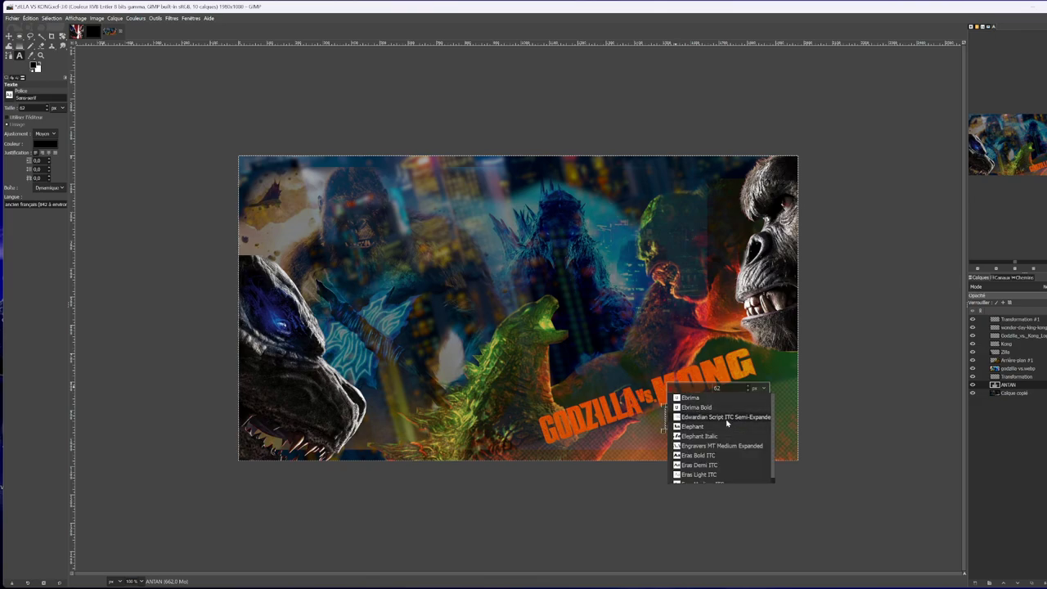
pyautogui.click(726, 419)
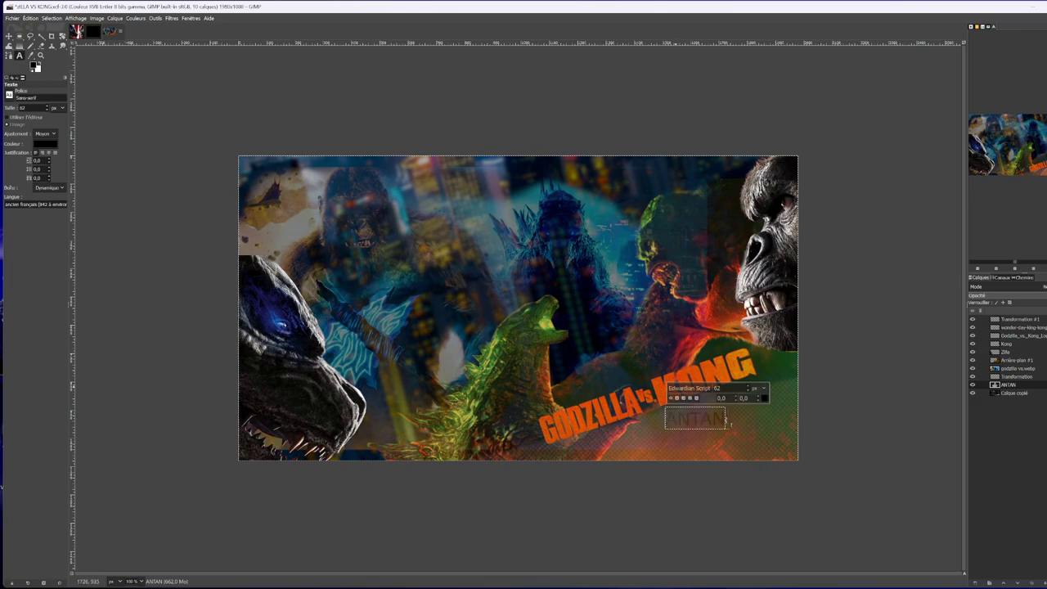
pyautogui.click(685, 416)
pyautogui.click(685, 388)
pyautogui.write('E')
pyautogui.click(702, 417)
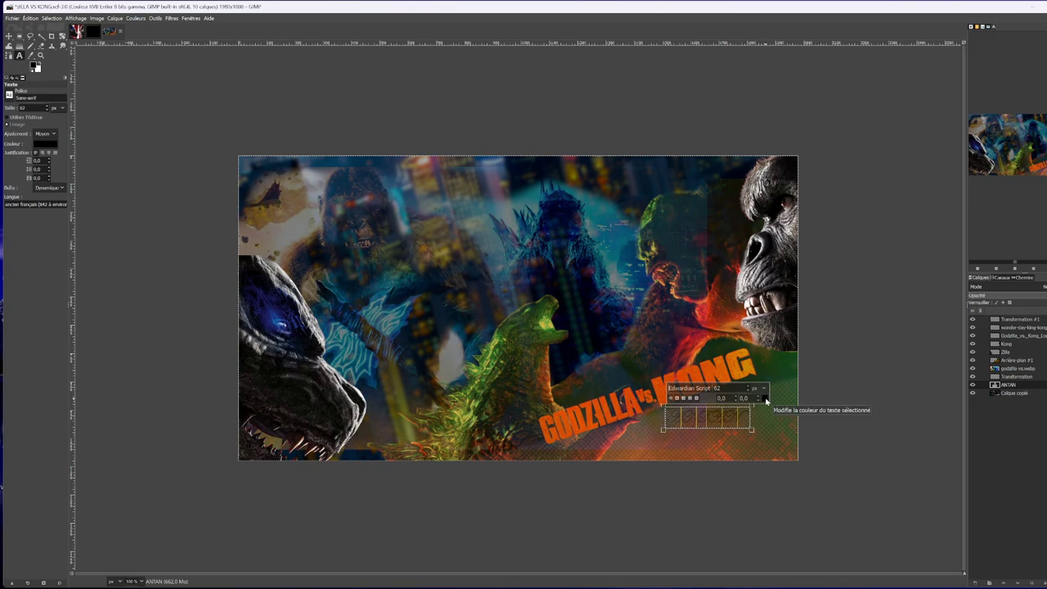
# Rotate the ANTAN text by -19.70° so it slants upward like the logo.
pyautogui.click(62, 36)
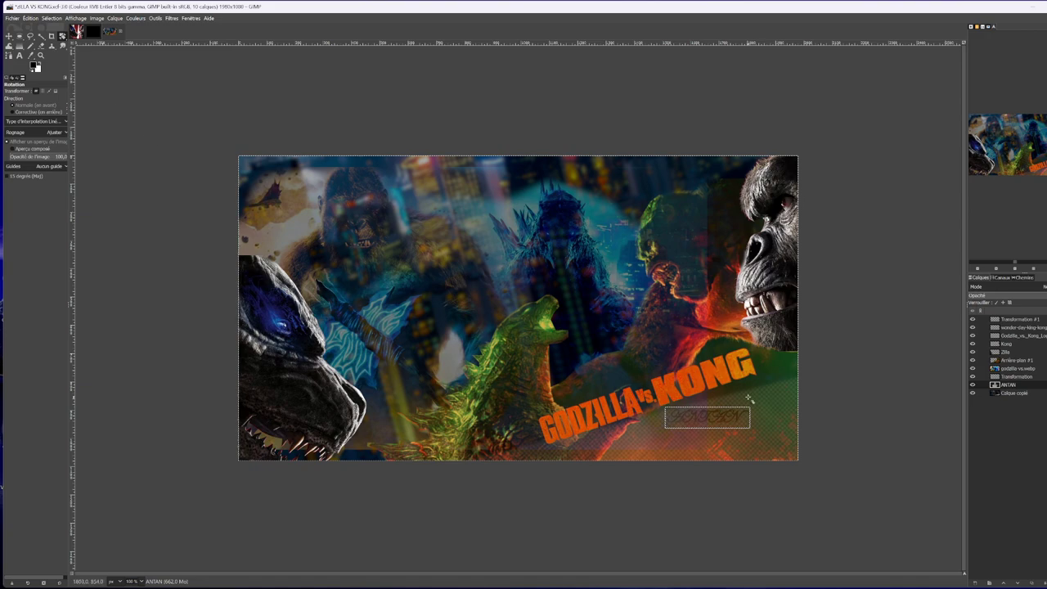
pyautogui.moveTo(685, 412); pyautogui.dragTo(681, 435)
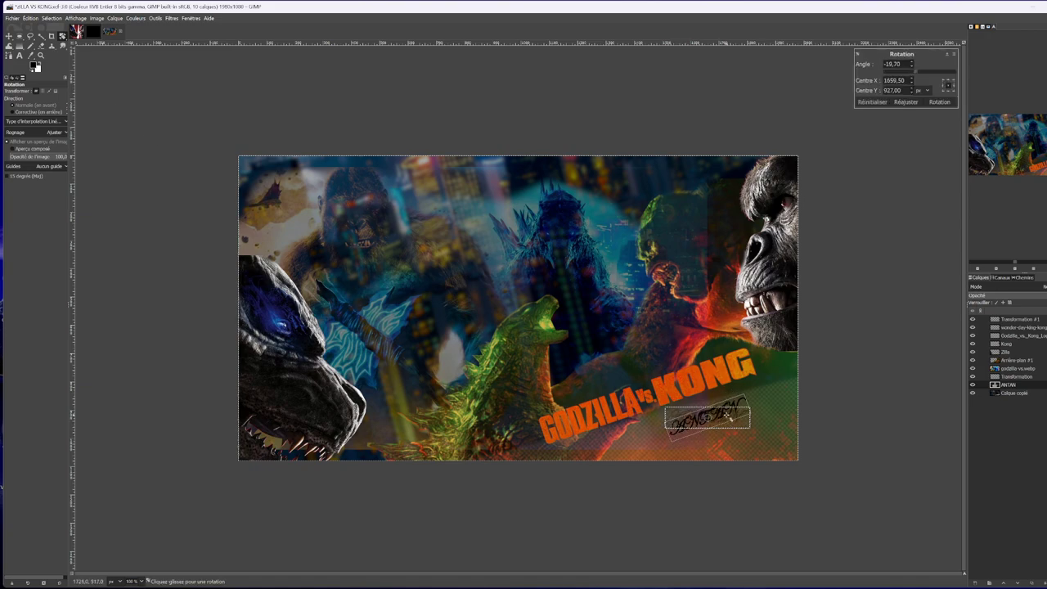
pyautogui.press('Return')
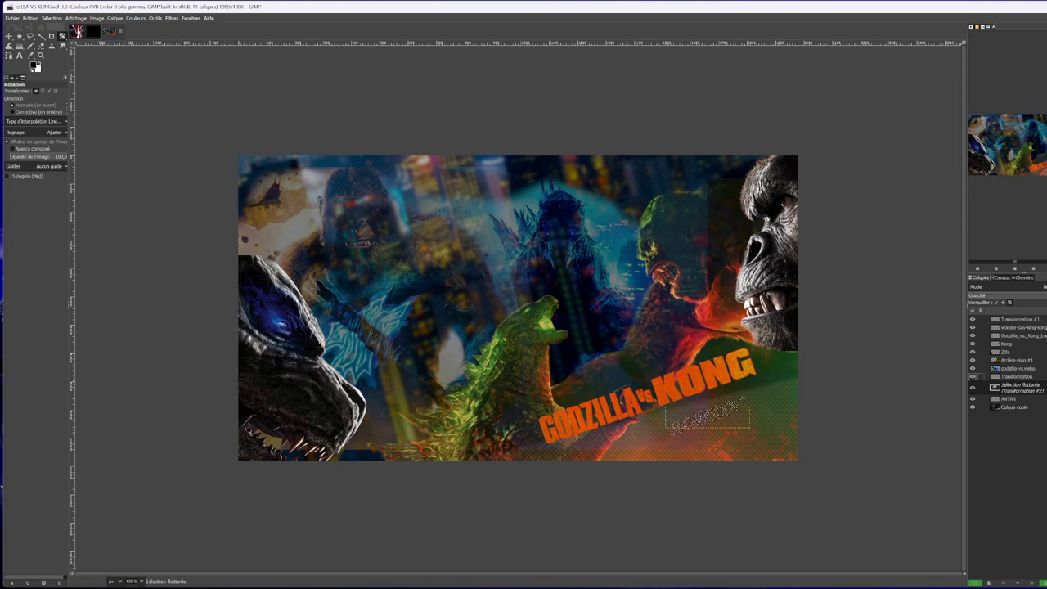
# Close the extra rotation and anchor the rotated floating text to the ANTAN layer.
pyautogui.click(782, 387)
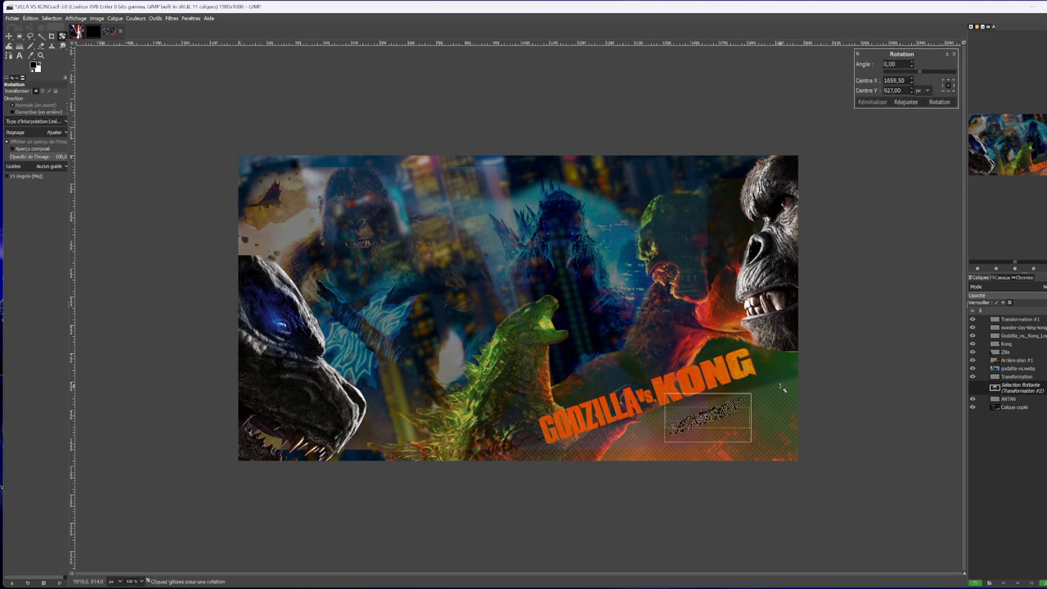
pyautogui.click(938, 101)
pyautogui.click(775, 403)
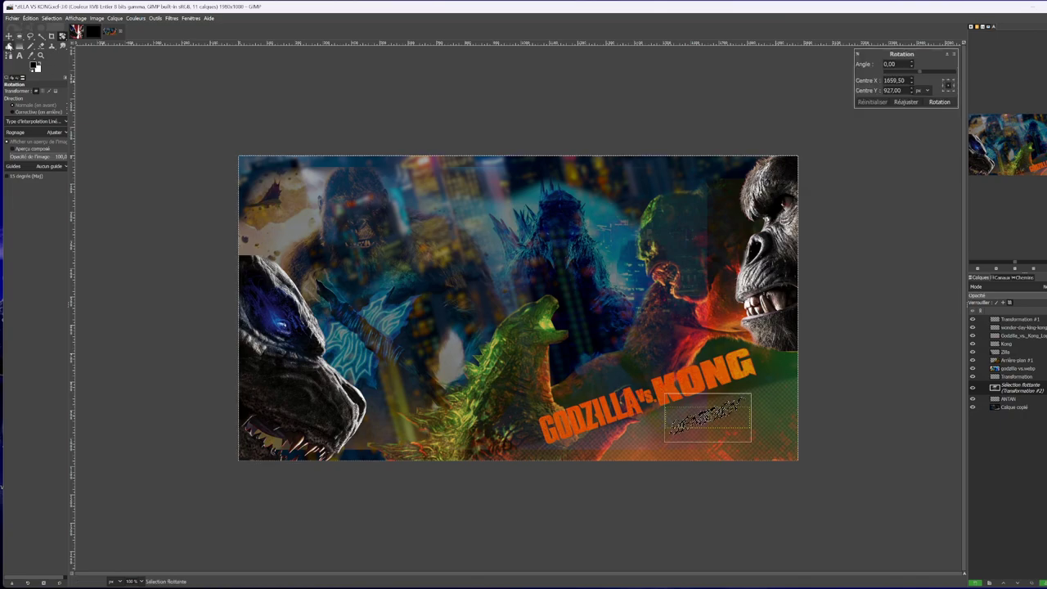
pyautogui.press('m')
pyautogui.hotkey('ctrl', 'h')
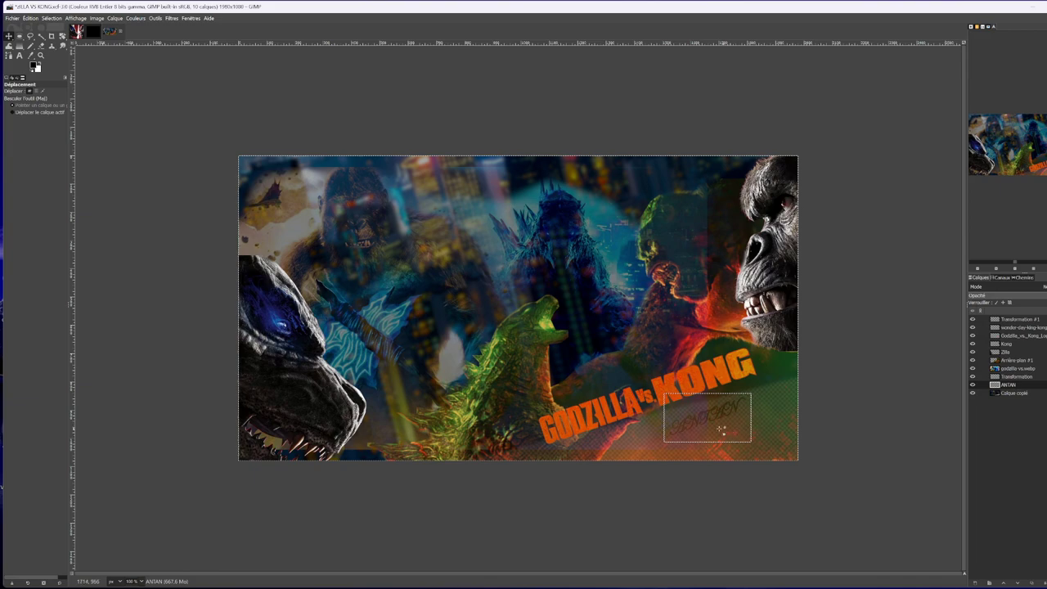
# Select the Godzilla vs. Kong logo layer and move the logo right, closer to the image's edge above the ANTAN text.
pyautogui.click(1014, 376)
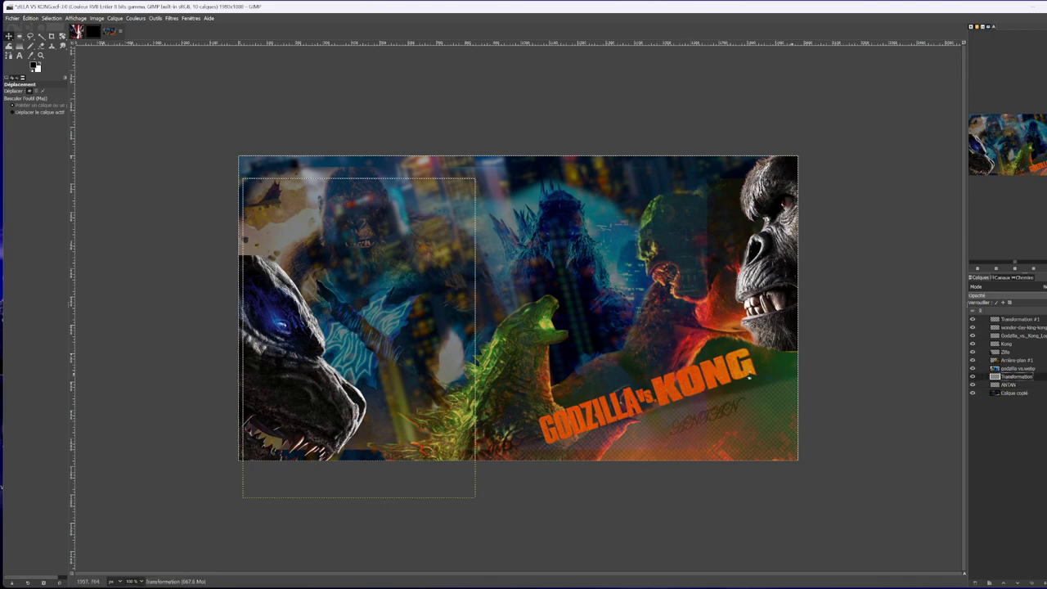
pyautogui.click(1017, 368)
pyautogui.click(1014, 352)
pyautogui.click(1014, 344)
pyautogui.click(1019, 335)
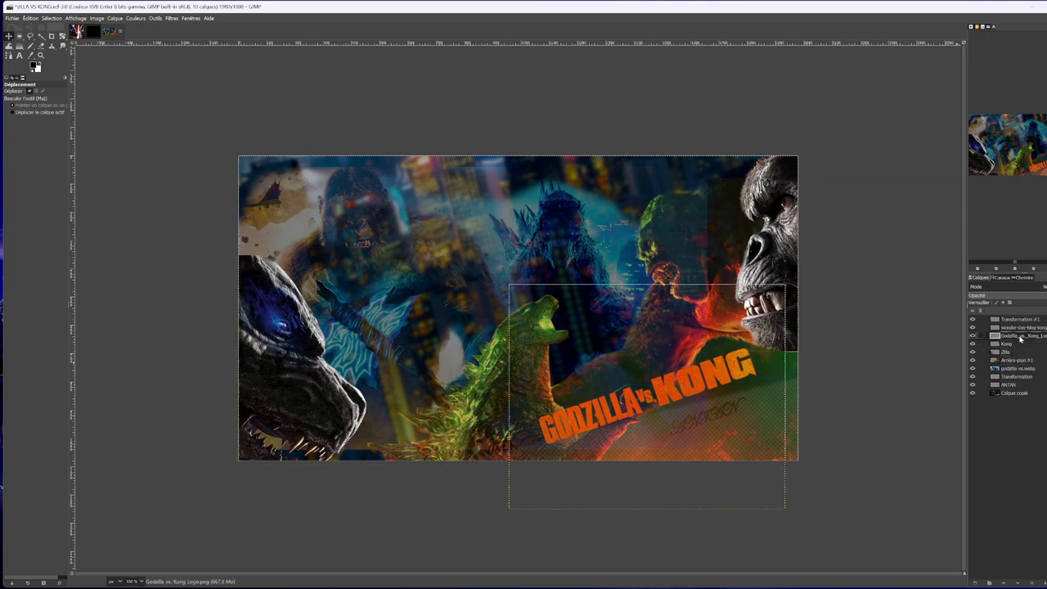
pyautogui.moveTo(674, 386); pyautogui.dragTo(705, 389)
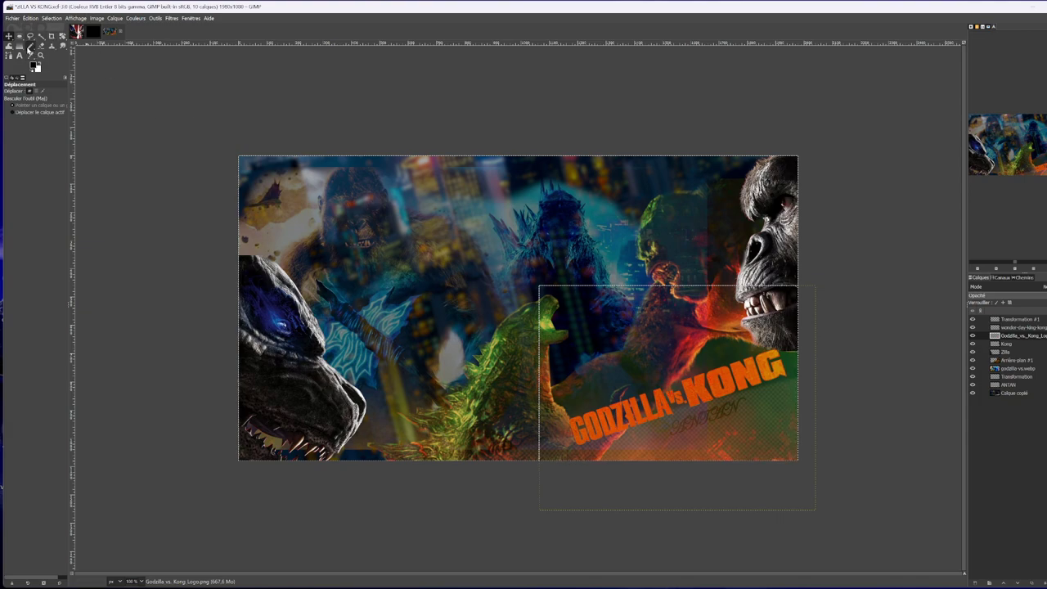
# Try to underline the ANTAN text with a black Pencil stroke at brush size 22.
pyautogui.click(31, 47)
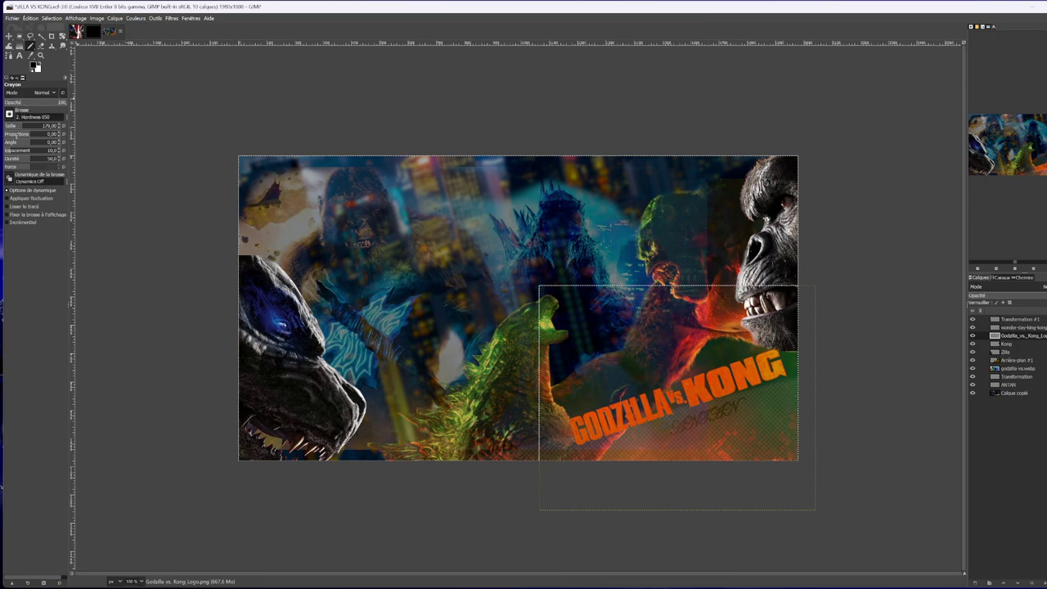
pyautogui.click(8, 128)
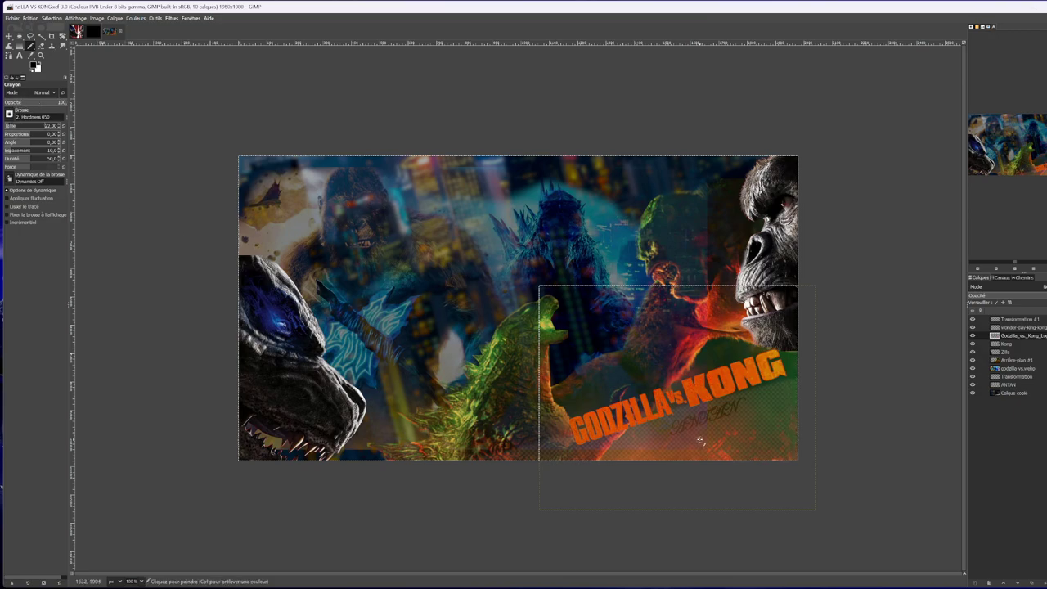
pyautogui.moveTo(672, 446); pyautogui.dragTo(773, 420)
pyautogui.press('ctrl')
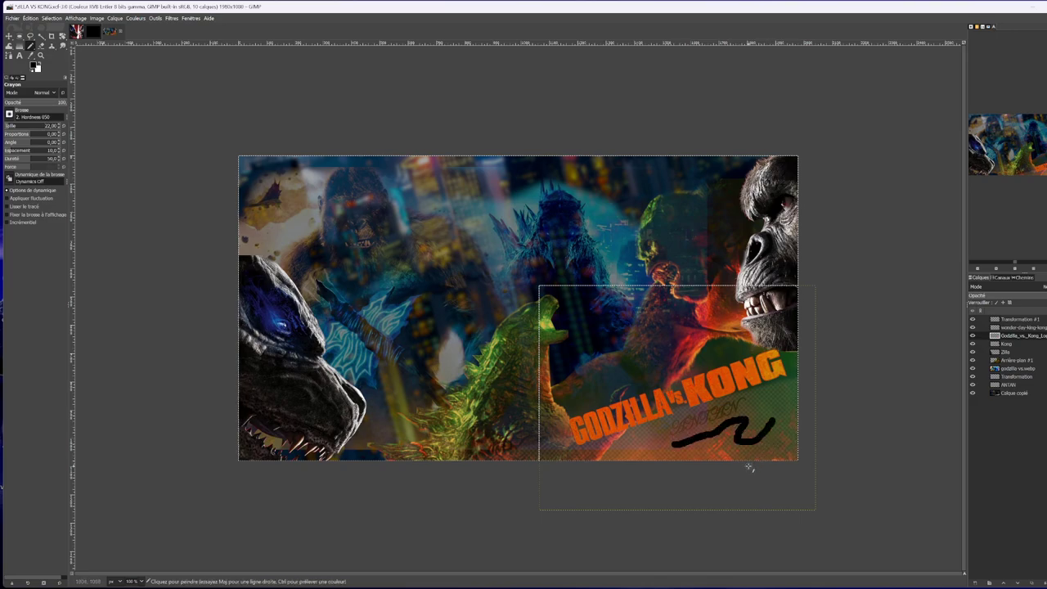
pyautogui.hotkey('ctrl', 'z')
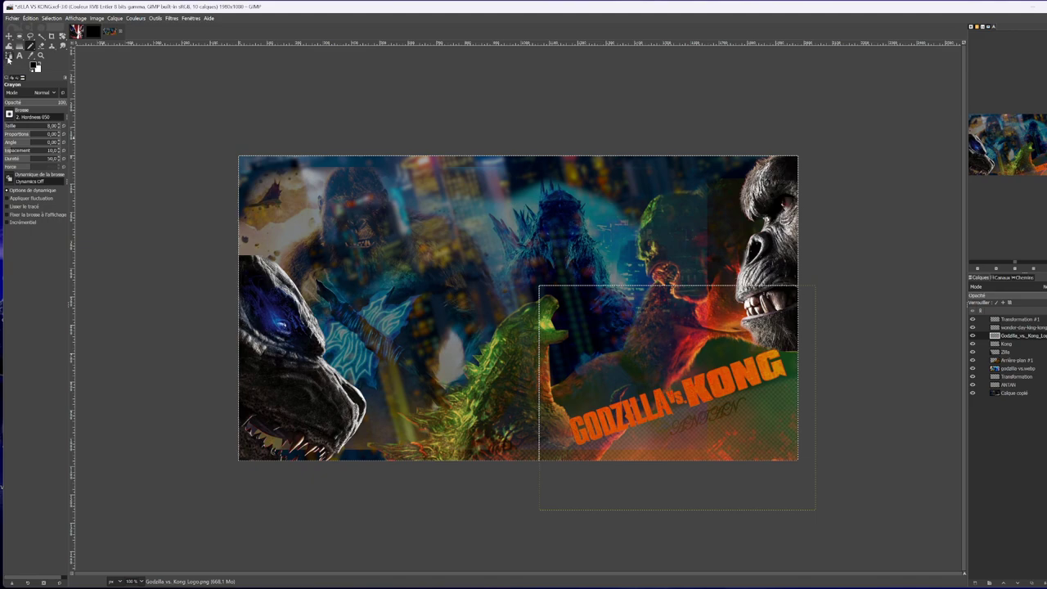
# Try to lay a slanted path beneath the ANTAN text as an underline.
pyautogui.click(8, 56)
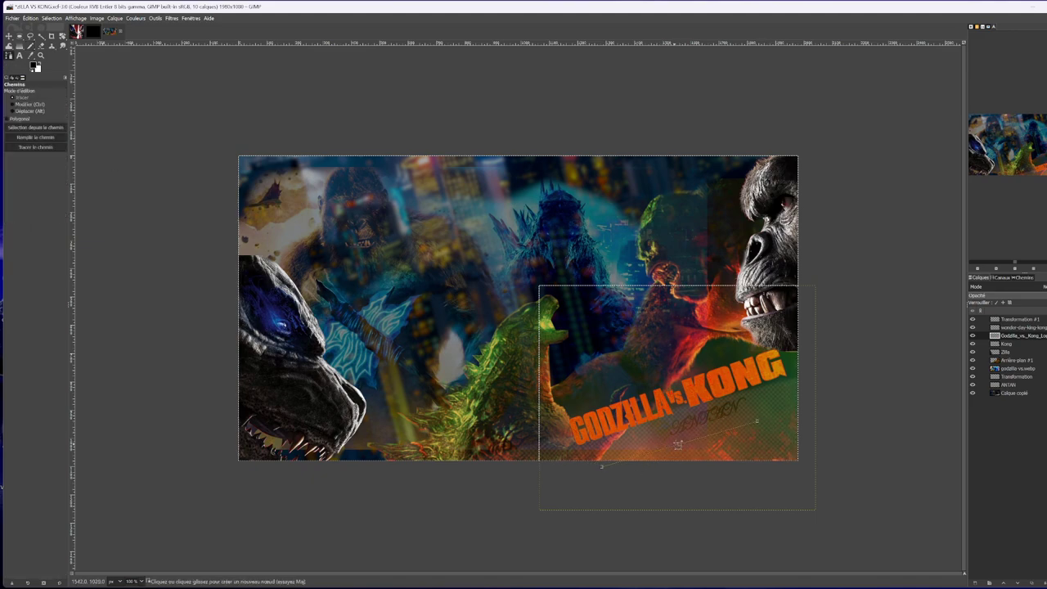
pyautogui.moveTo(681, 444); pyautogui.dragTo(575, 494)
pyautogui.click(973, 393)
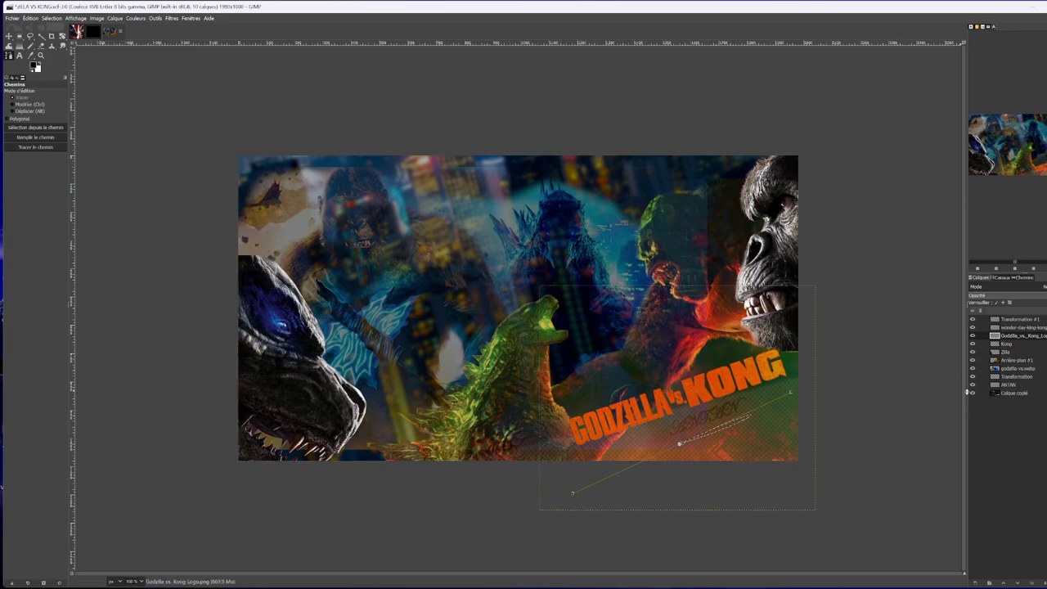
# Try to underline the ANTAN text with a thin Airbrush stroke at brush size 8.
pyautogui.click(31, 47)
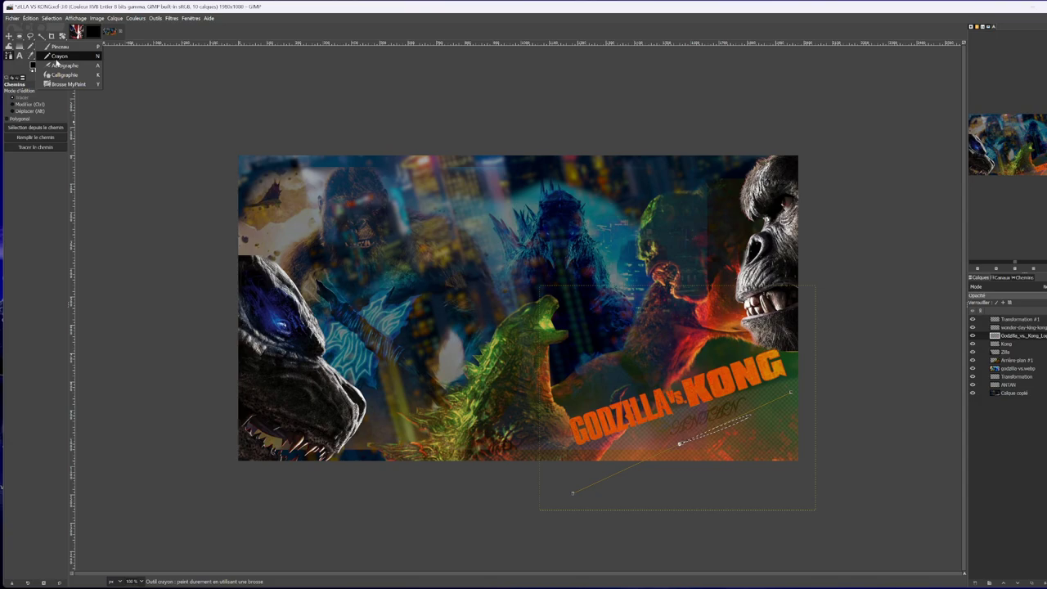
pyautogui.click(61, 66)
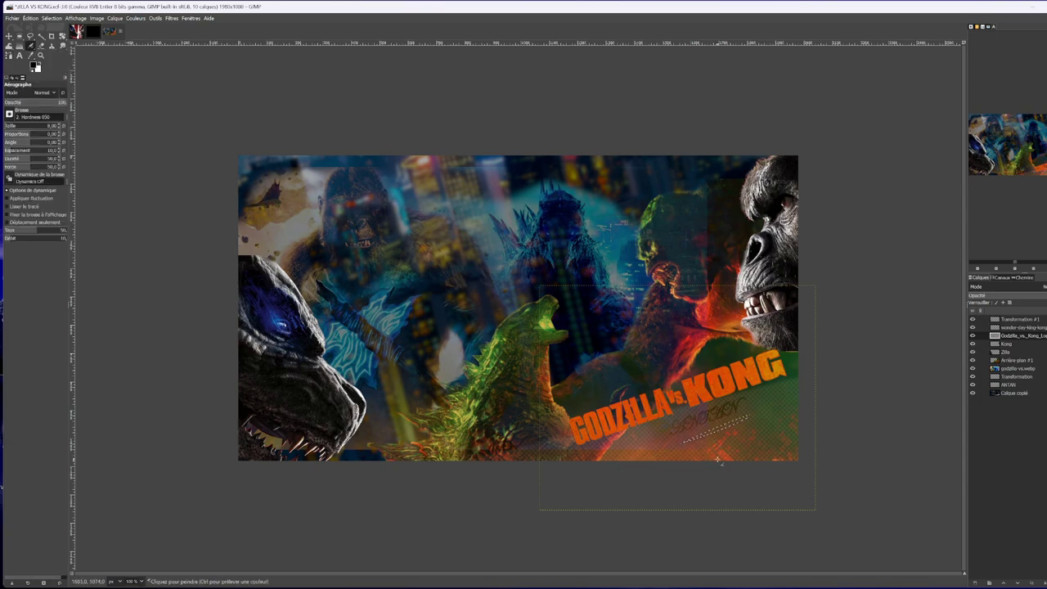
pyautogui.hotkey('ctrl', 'a')
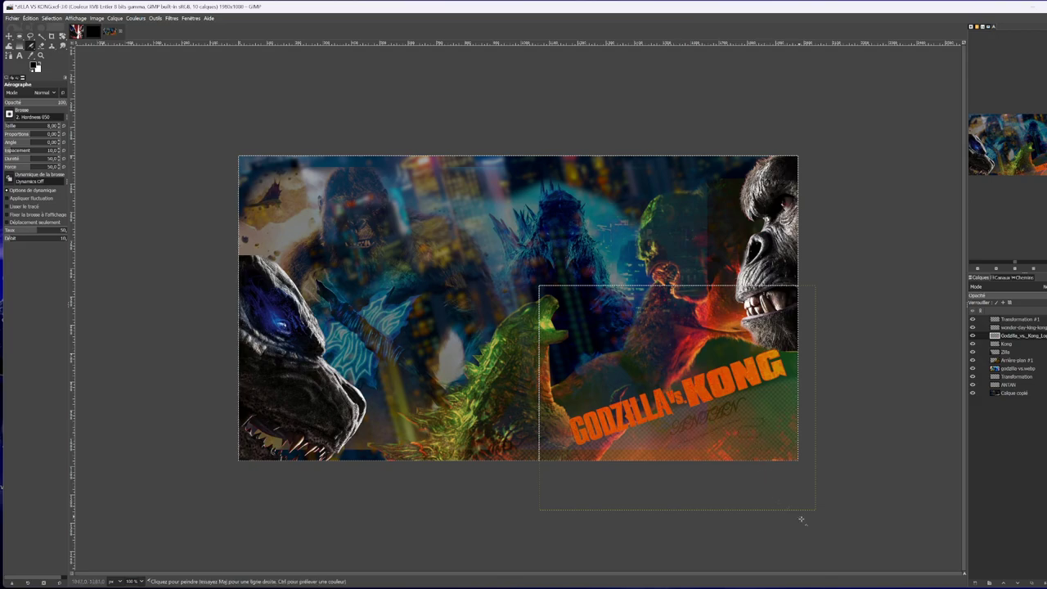
pyautogui.press('ctrl')
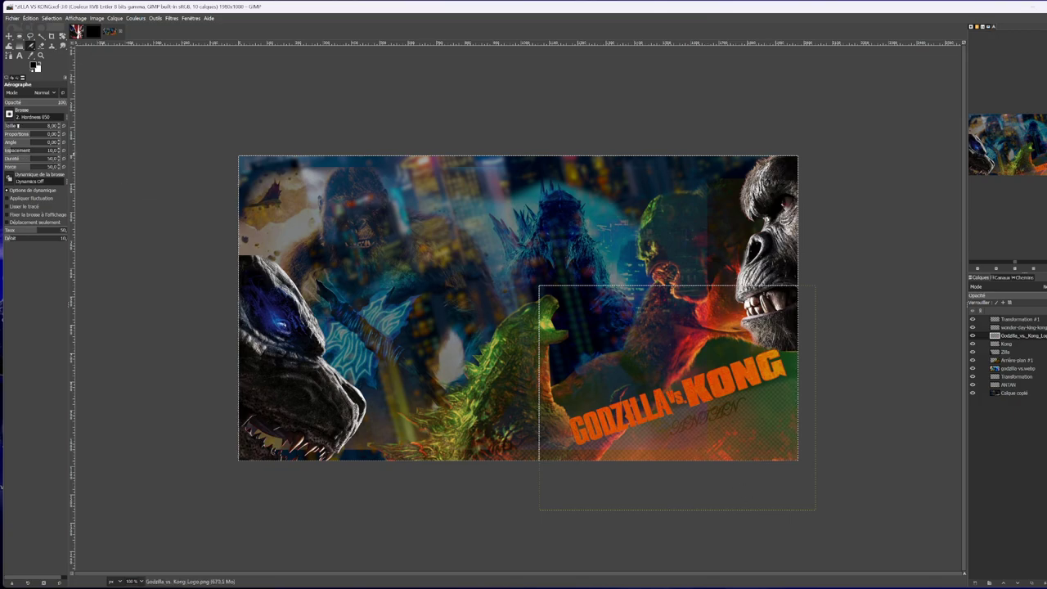
pyautogui.moveTo(675, 451); pyautogui.dragTo(788, 446)
pyautogui.press('ctrl')
pyautogui.hotkey('ctrl', 'z')
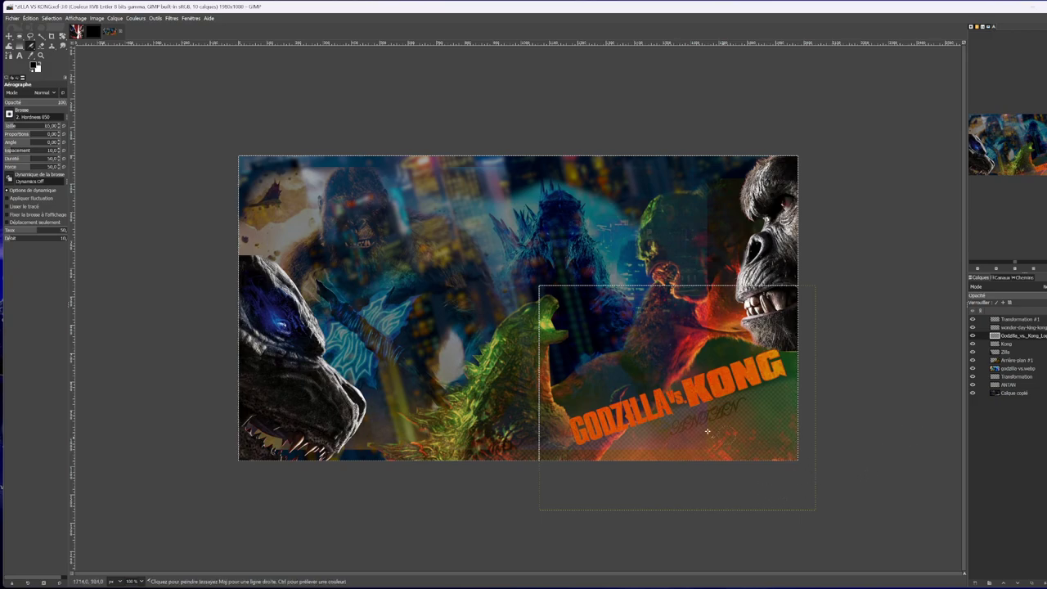
# Try to shade the area beneath the ANTAN text with several soft black Airbrush strokes at brush size 65.
pyautogui.moveTo(672, 450); pyautogui.dragTo(750, 418)
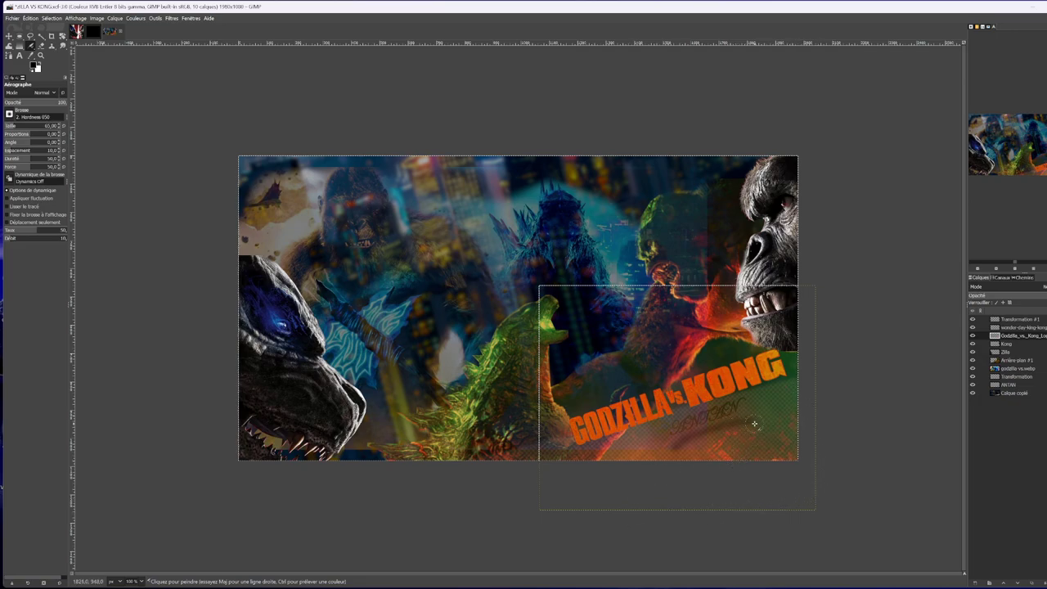
pyautogui.moveTo(754, 421); pyautogui.dragTo(669, 444)
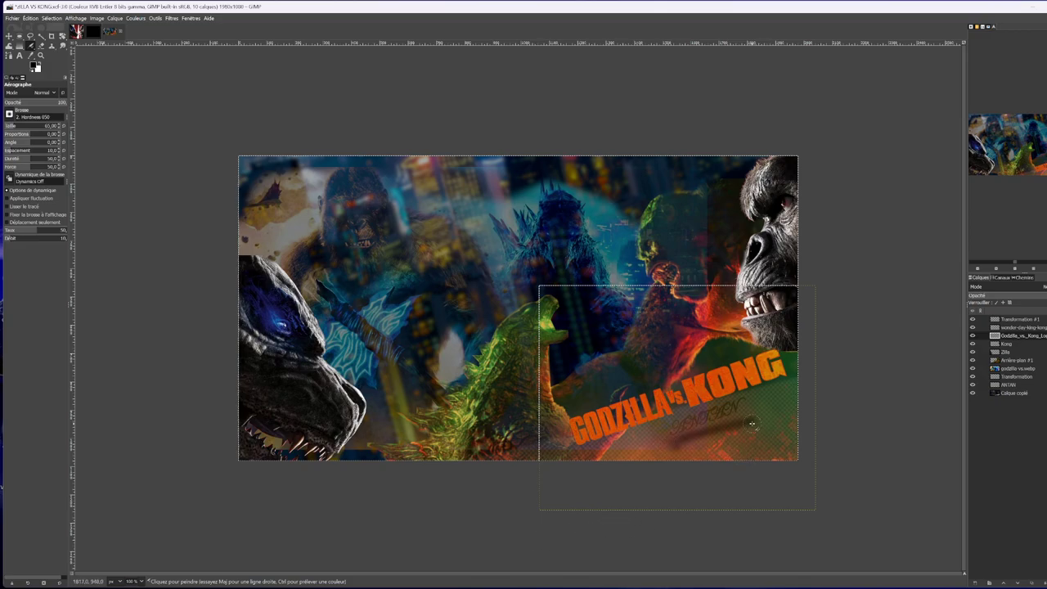
pyautogui.moveTo(752, 422); pyautogui.dragTo(797, 426)
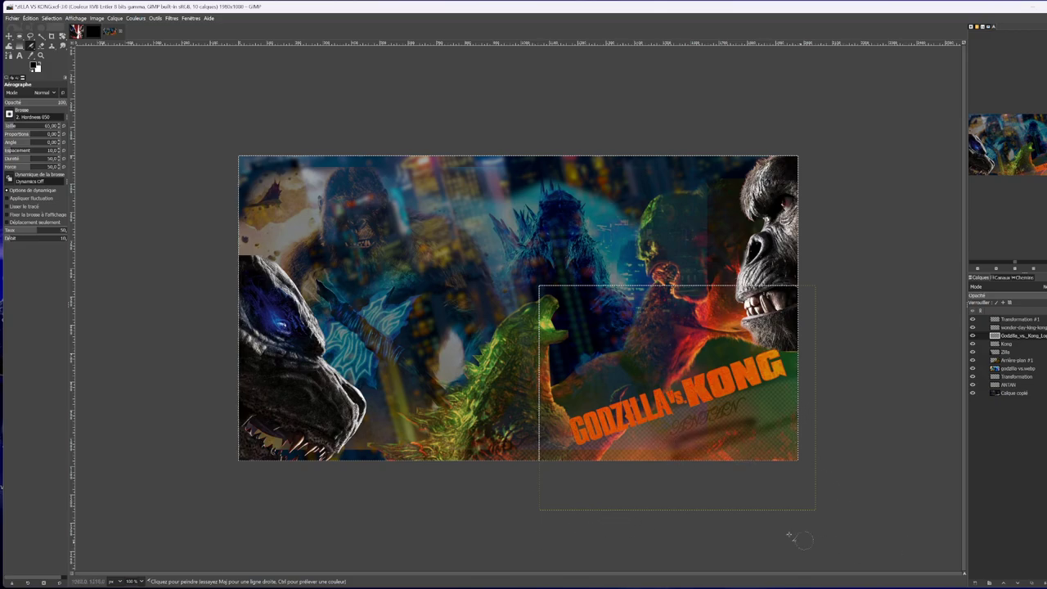
pyautogui.hotkey('ctrl', 'z')
pyautogui.hotkey('ctrl', 'z')
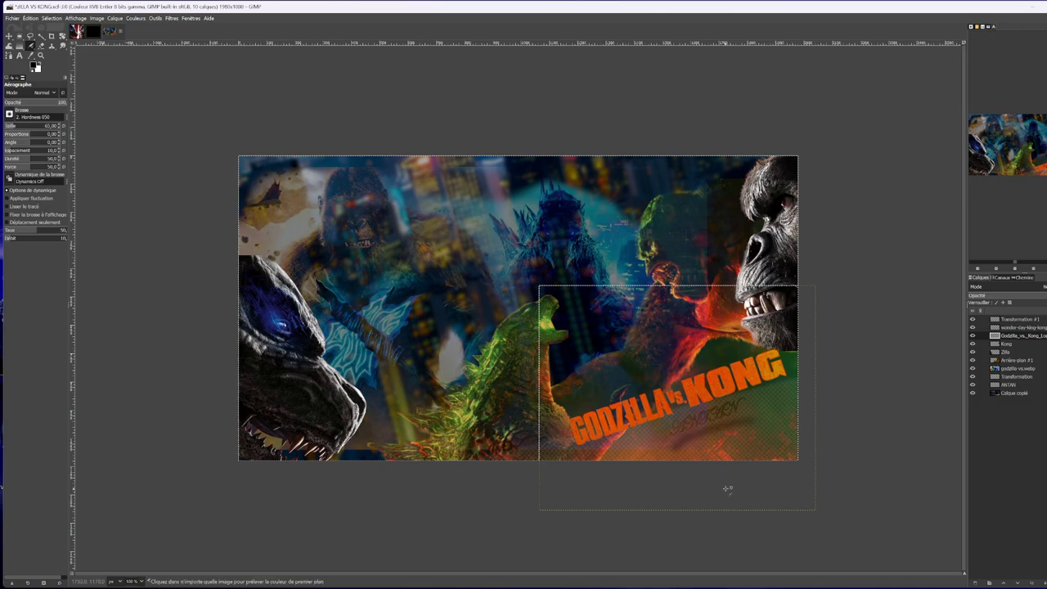
pyautogui.hotkey('ctrl', 'z')
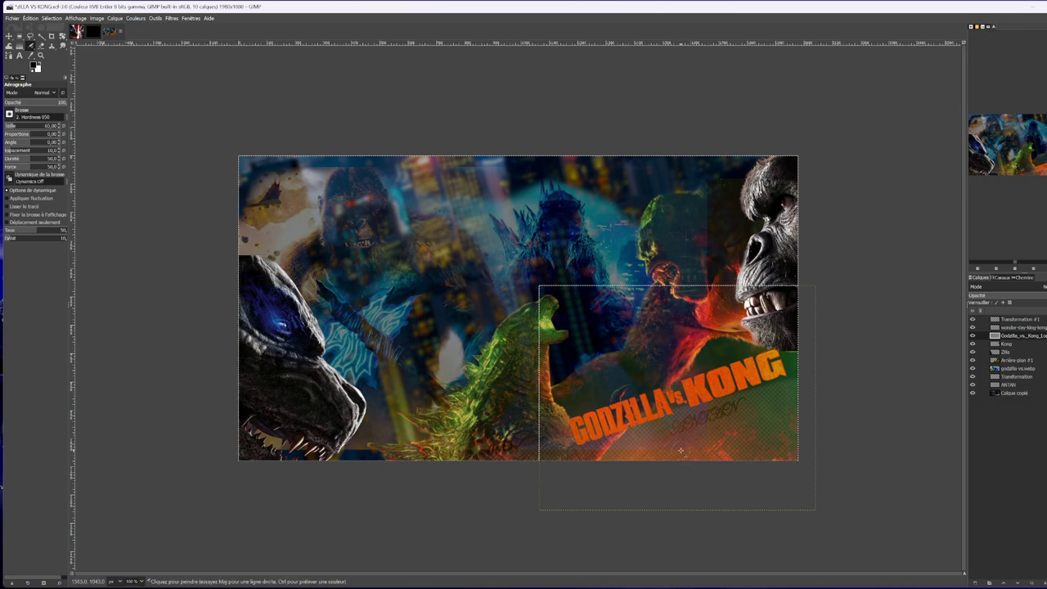
# Create a 1980 × 1080 px layer named fond filled with the background colour and place it at the bottom of the layer stack.
pyautogui.rightClick(1002, 429)
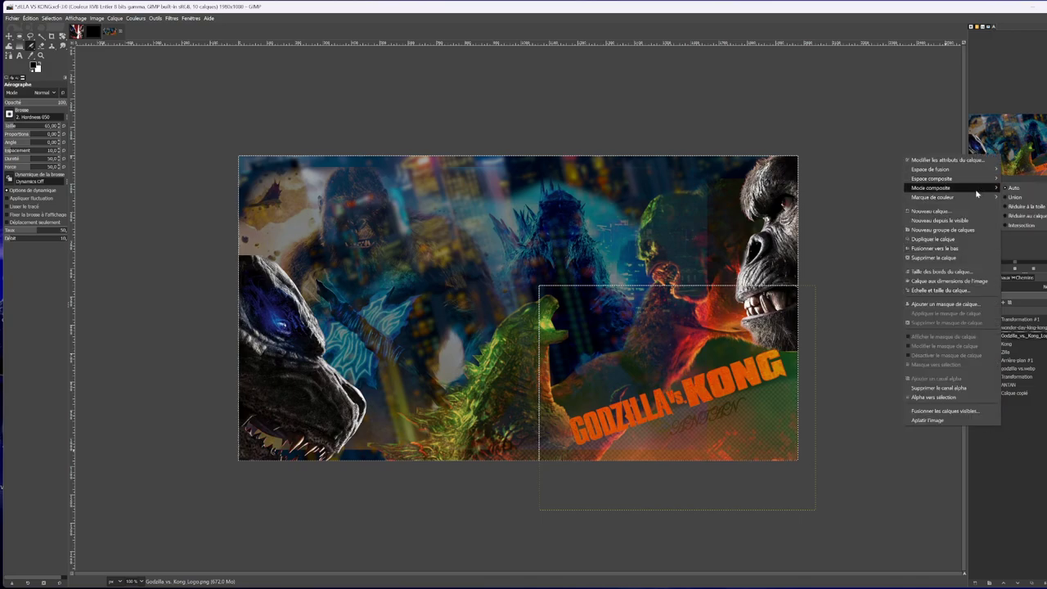
pyautogui.click(975, 213)
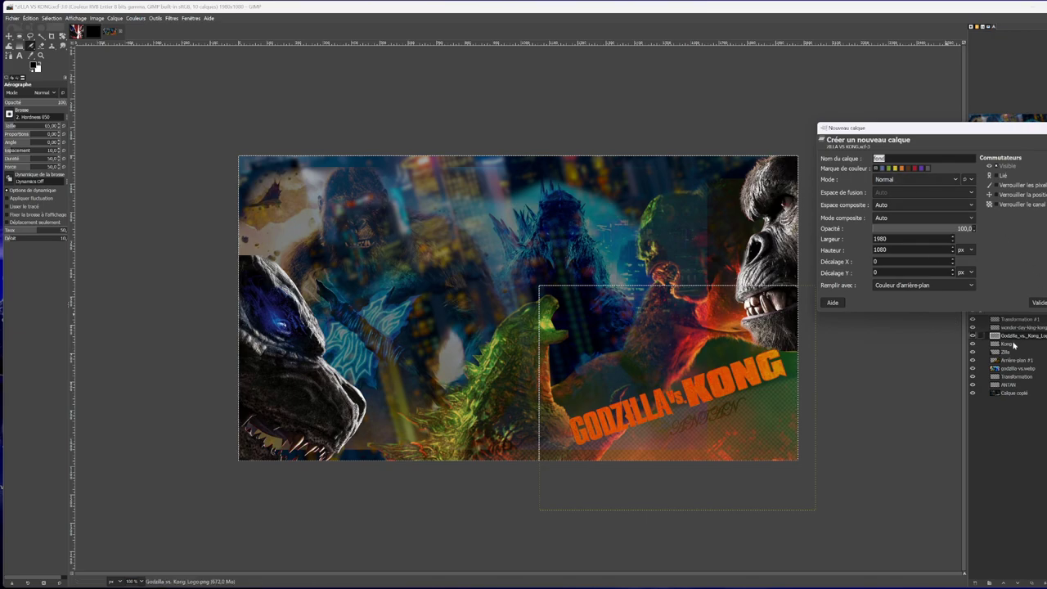
pyautogui.click(1035, 303)
pyautogui.moveTo(1014, 337); pyautogui.dragTo(1014, 405)
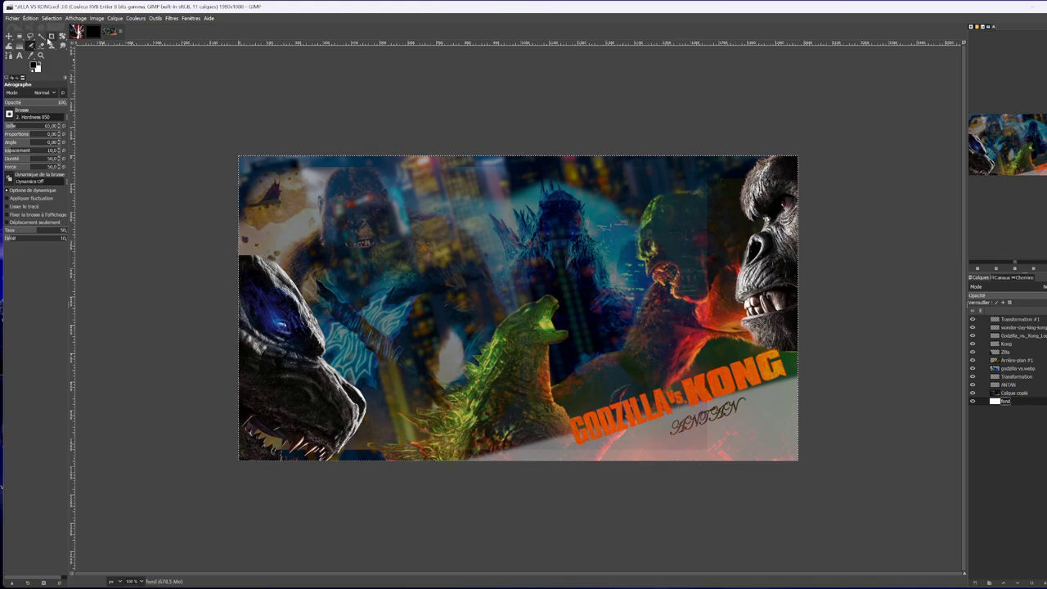
# Select the Godzilla vs. Kong logo layer and move the logo slightly left and up, away from the ANTAN text.
pyautogui.click(63, 38)
pyautogui.moveTo(9, 36); pyautogui.dragTo(60, 70)
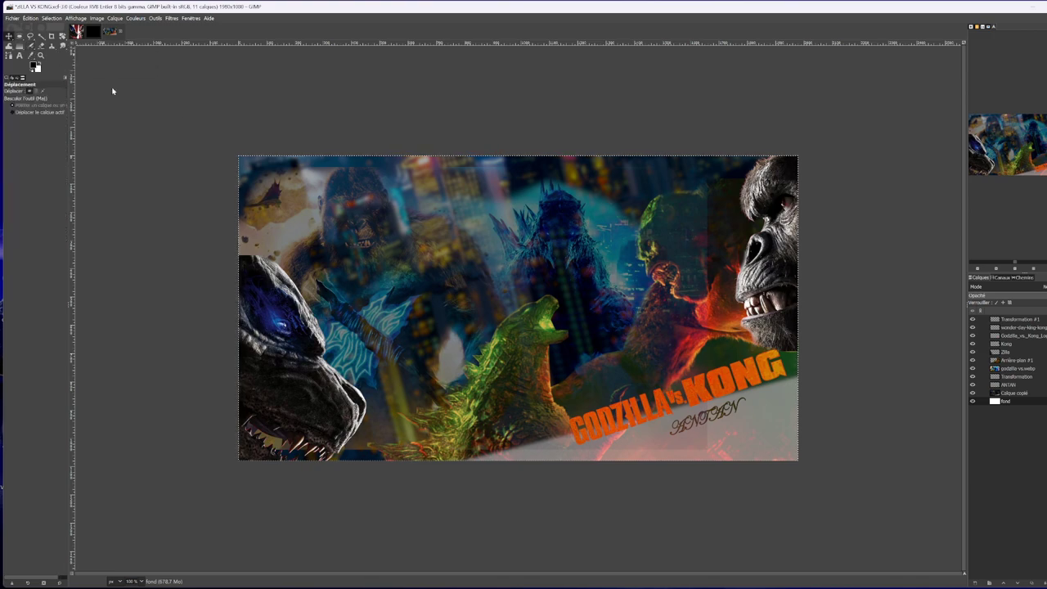
pyautogui.click(1018, 327)
pyautogui.click(1018, 335)
pyautogui.moveTo(594, 421); pyautogui.dragTo(576, 418)
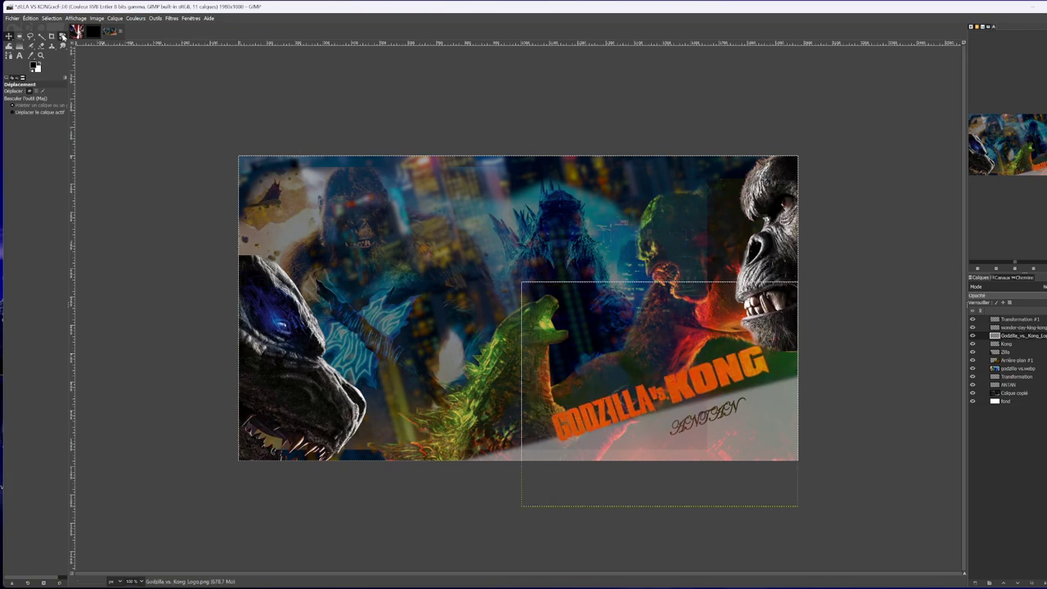
# Rotate the Godzilla vs. Kong logo by 4.03° and move it back right, just above the ANTAN text.
pyautogui.click(63, 37)
pyautogui.moveTo(757, 352); pyautogui.dragTo(757, 369)
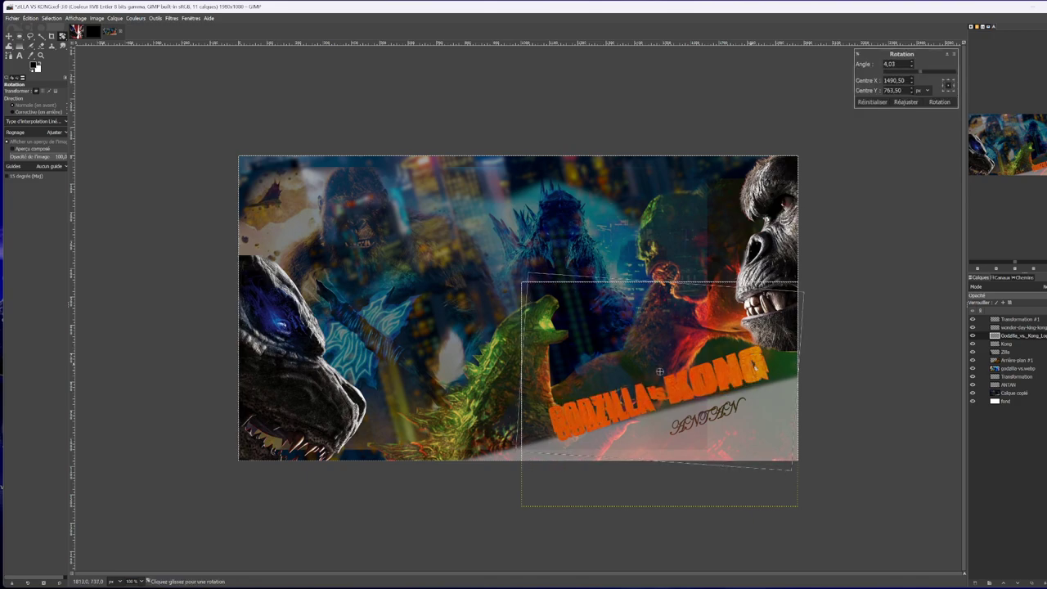
pyautogui.press('Return')
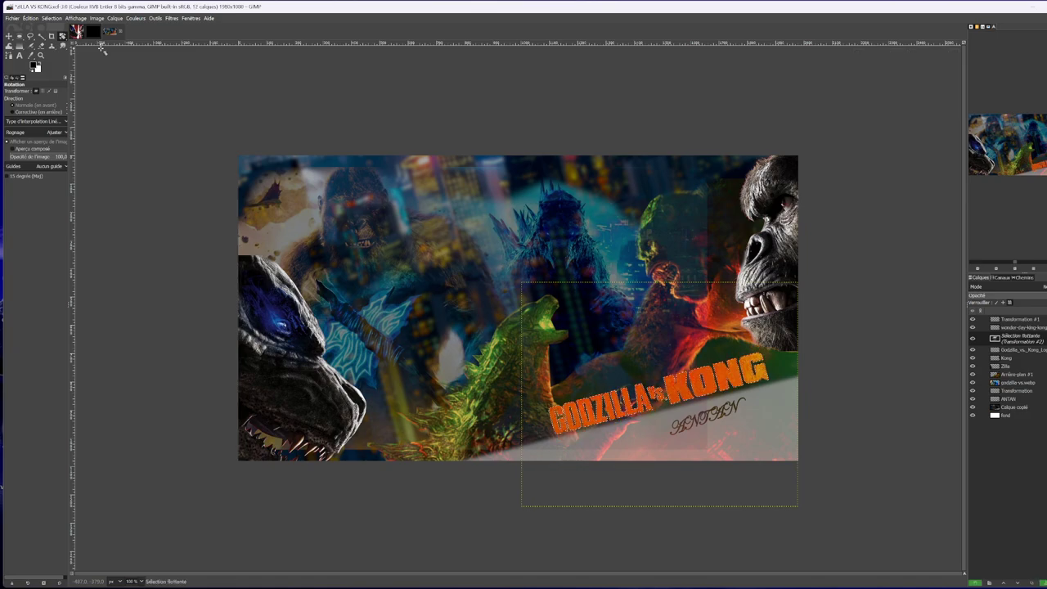
pyautogui.click(9, 36)
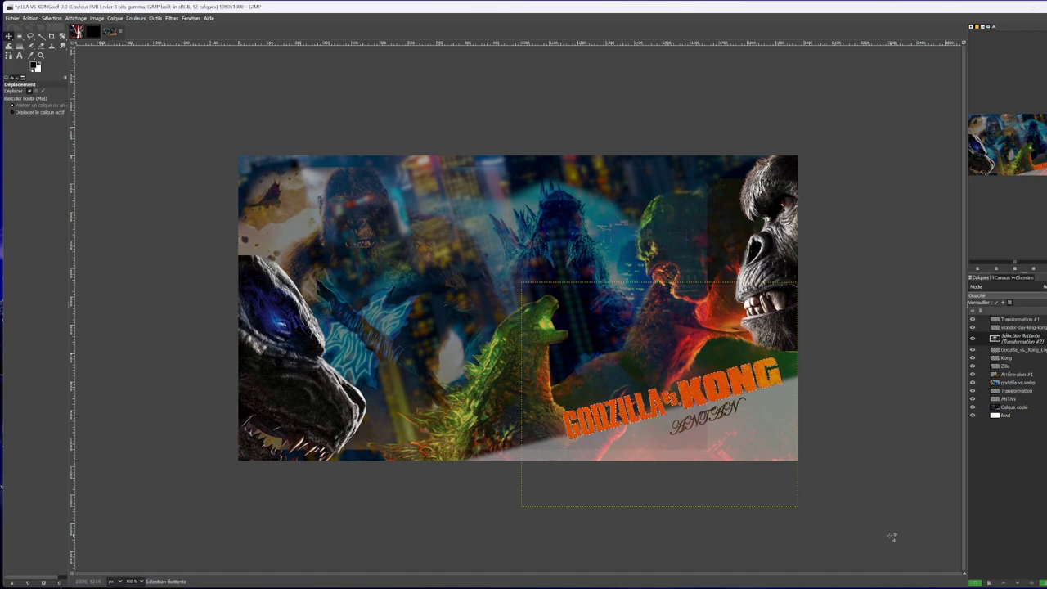
# Convert the rotated logo's floating selection into a new layer.
pyautogui.click(1009, 406)
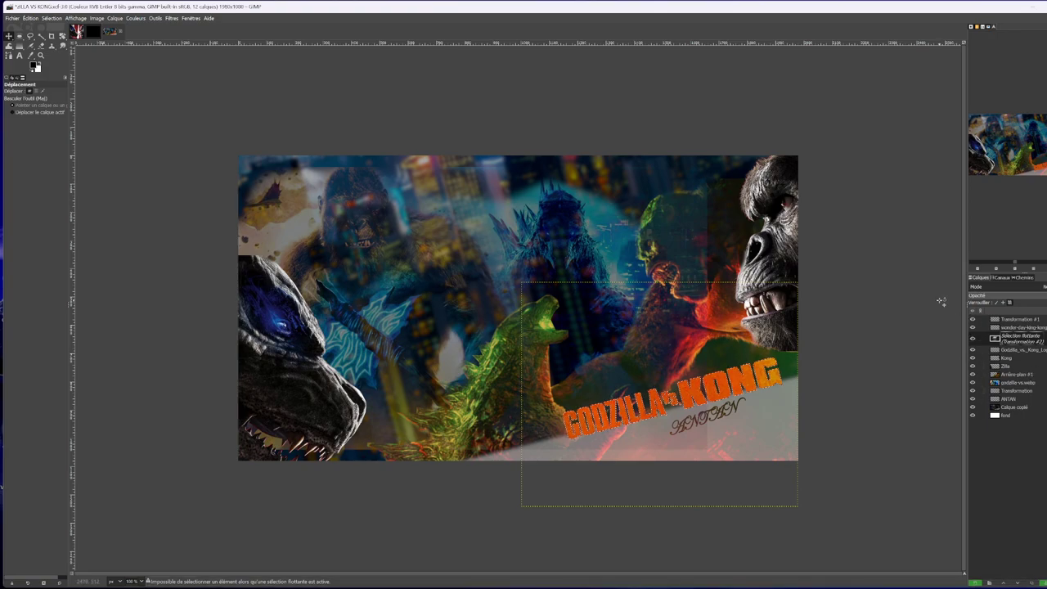
pyautogui.rightClick(1030, 342)
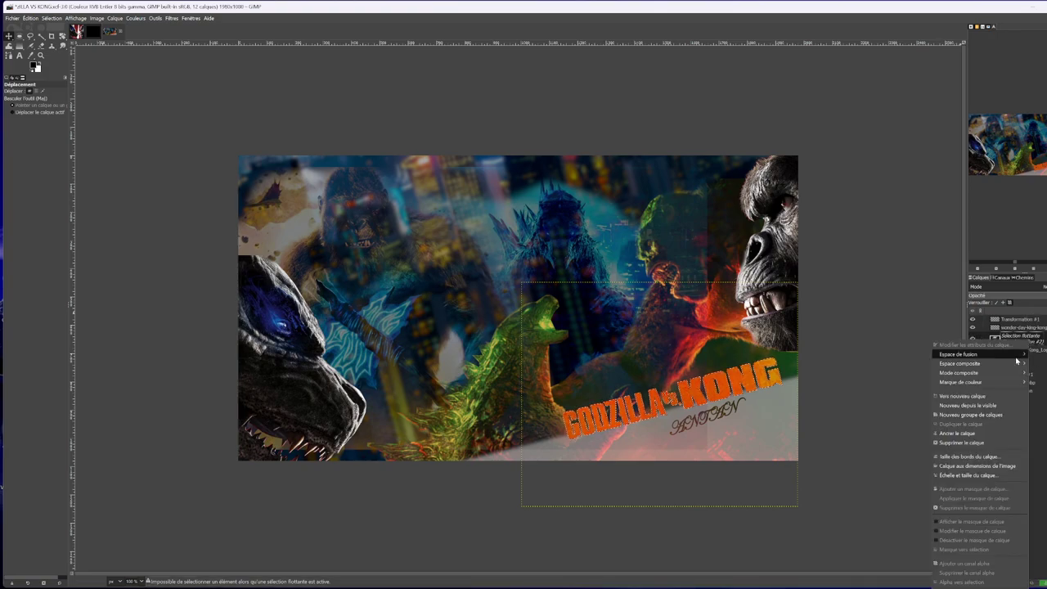
pyautogui.click(977, 398)
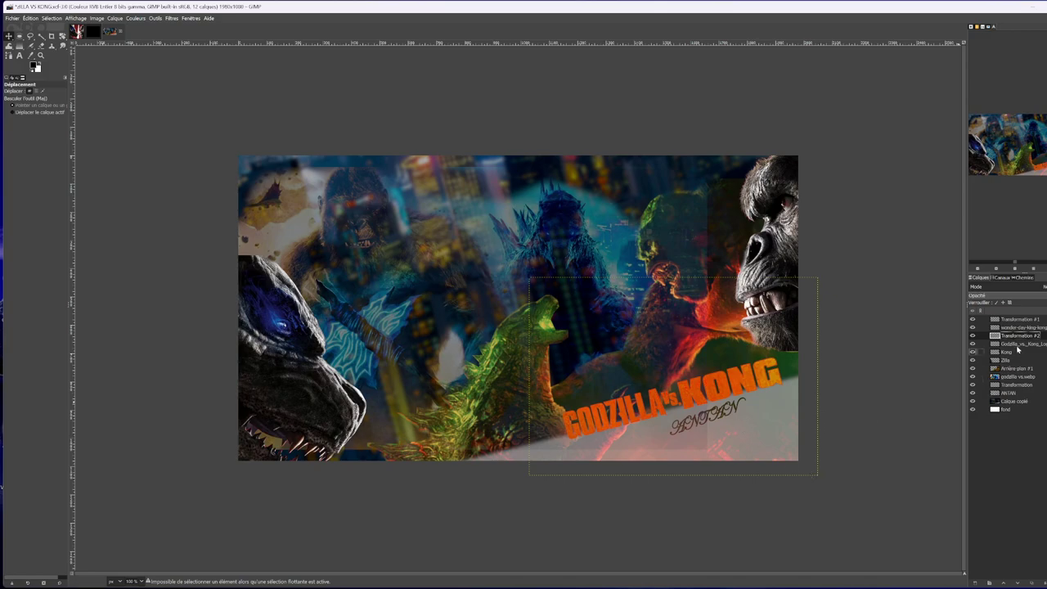
# Select the ANTAN layer and cut it to the clipboard.
pyautogui.click(1007, 393)
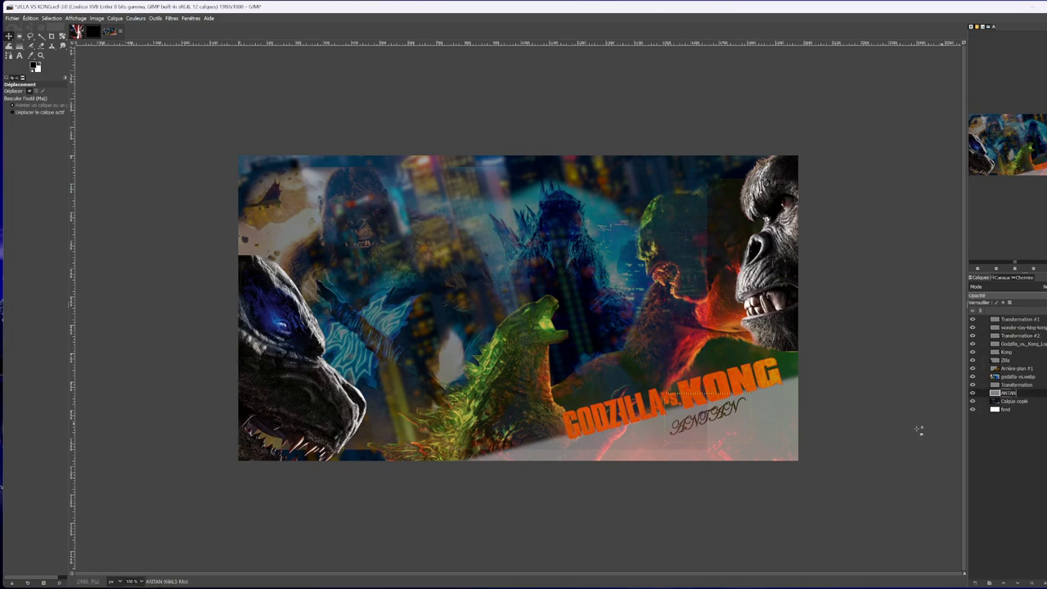
pyautogui.moveTo(723, 413); pyautogui.dragTo(721, 412)
pyautogui.click(724, 418)
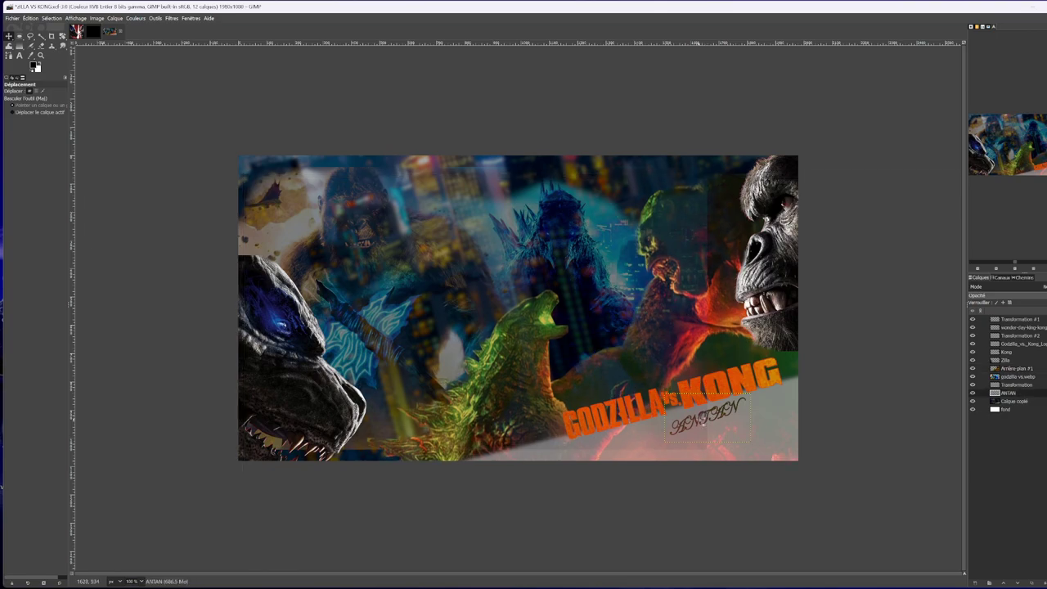
pyautogui.hotkey('ctrl', 'x')
# Try to paste the ANTAN text, anchor it to the Calque copié layer and reposition it.
pyautogui.hotkey('ctrl', 'v')
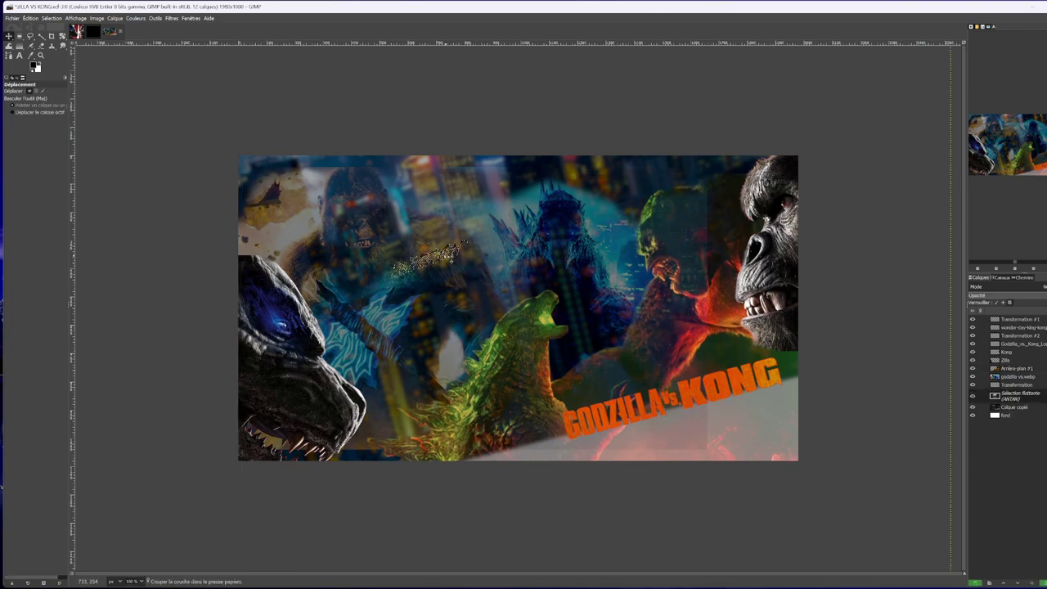
pyautogui.click(553, 345)
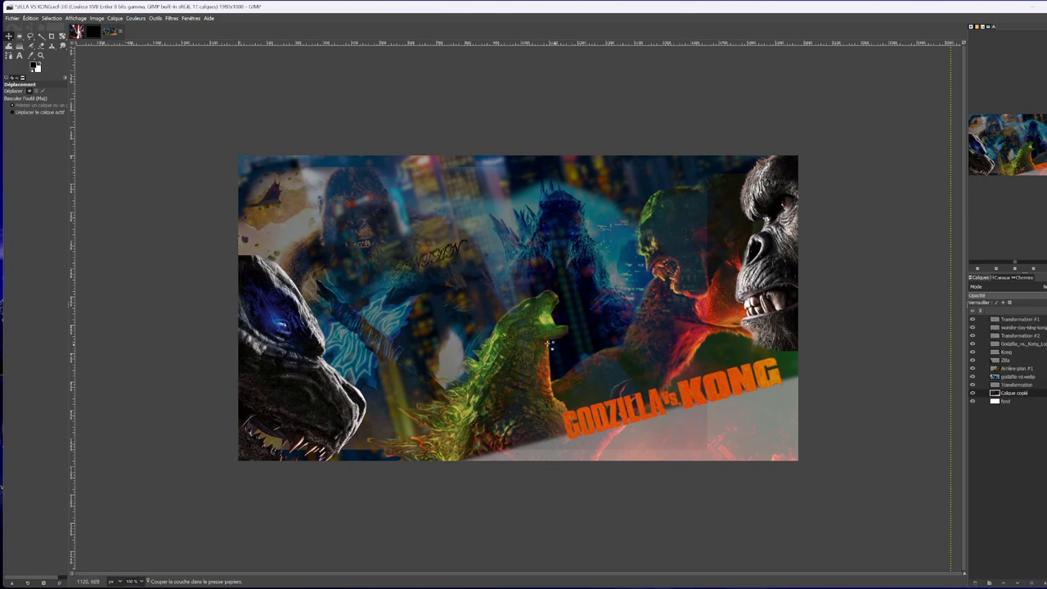
pyautogui.moveTo(460, 248)
pyautogui.mouseDown()
pyautogui.moveTo(497, 250)
pyautogui.moveTo(469, 250)
pyautogui.mouseUp()
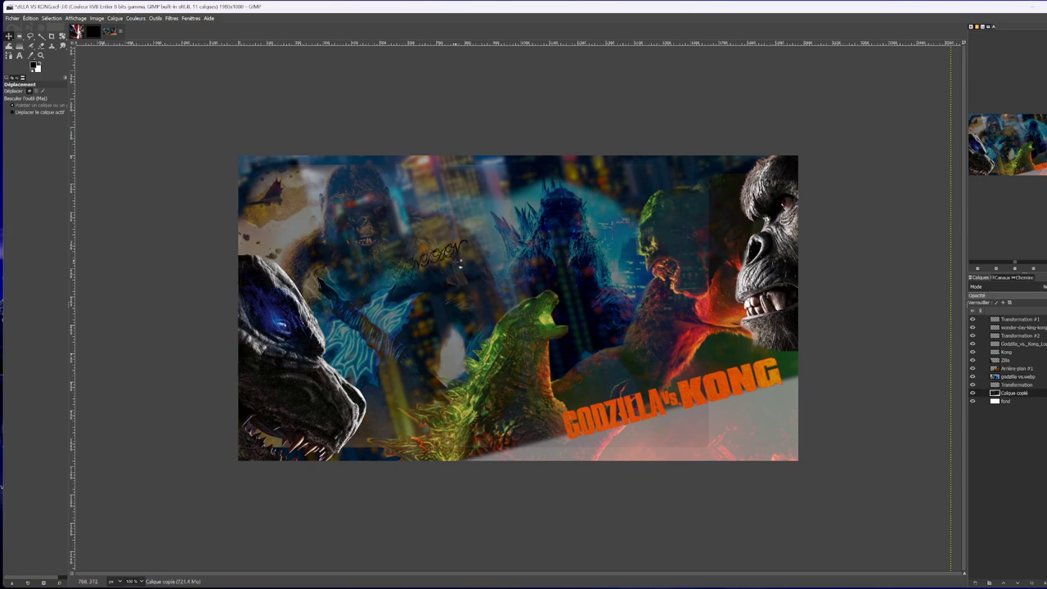
# Paste the ANTAN text directly above the Calque copié layer and convert the floating selection into its own layer.
pyautogui.click(1007, 394)
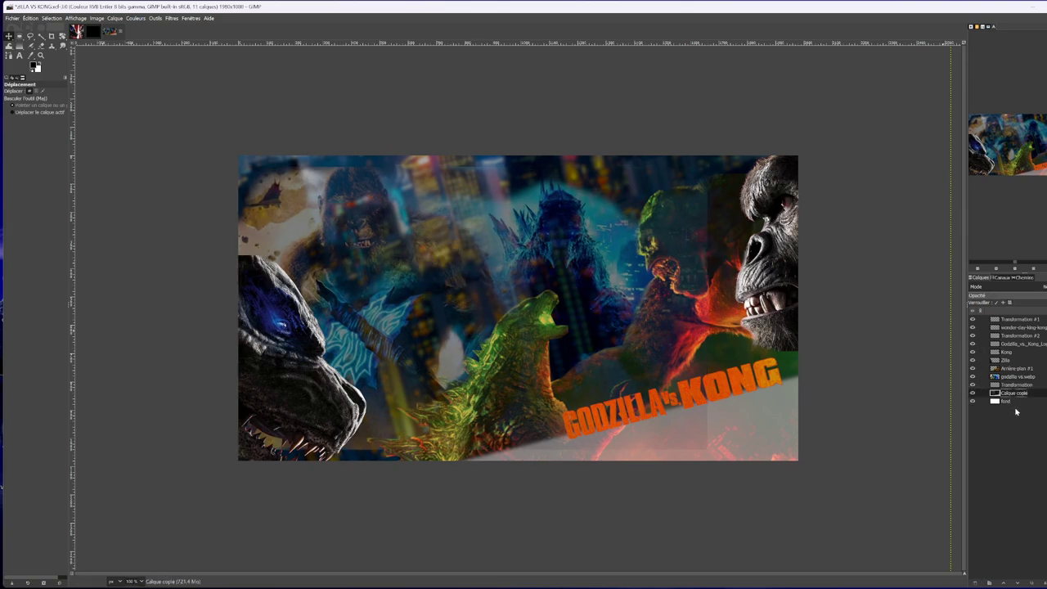
pyautogui.hotkey('ctrl', 'v')
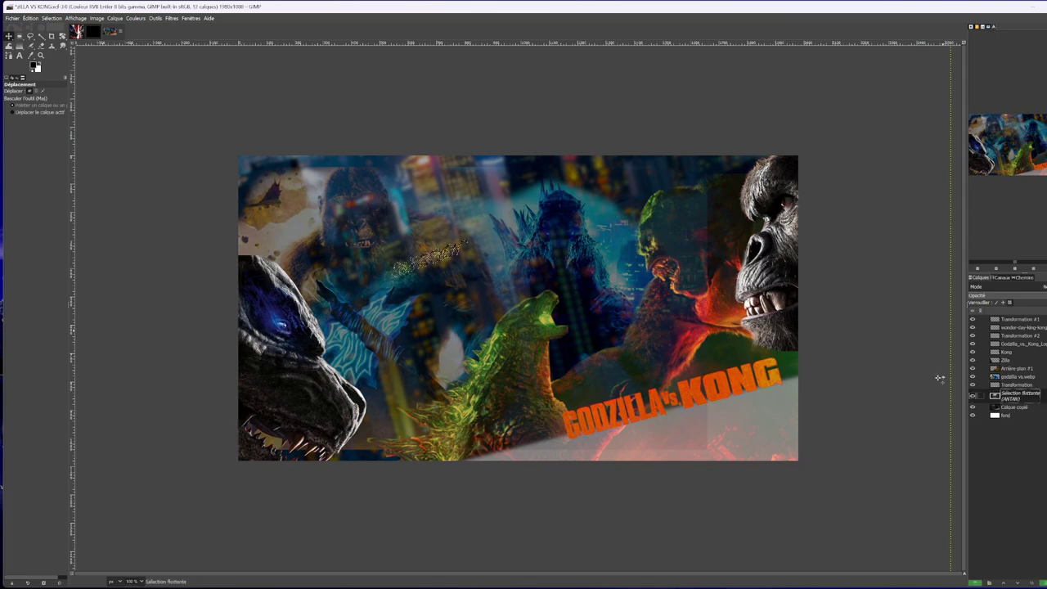
pyautogui.rightClick(1018, 397)
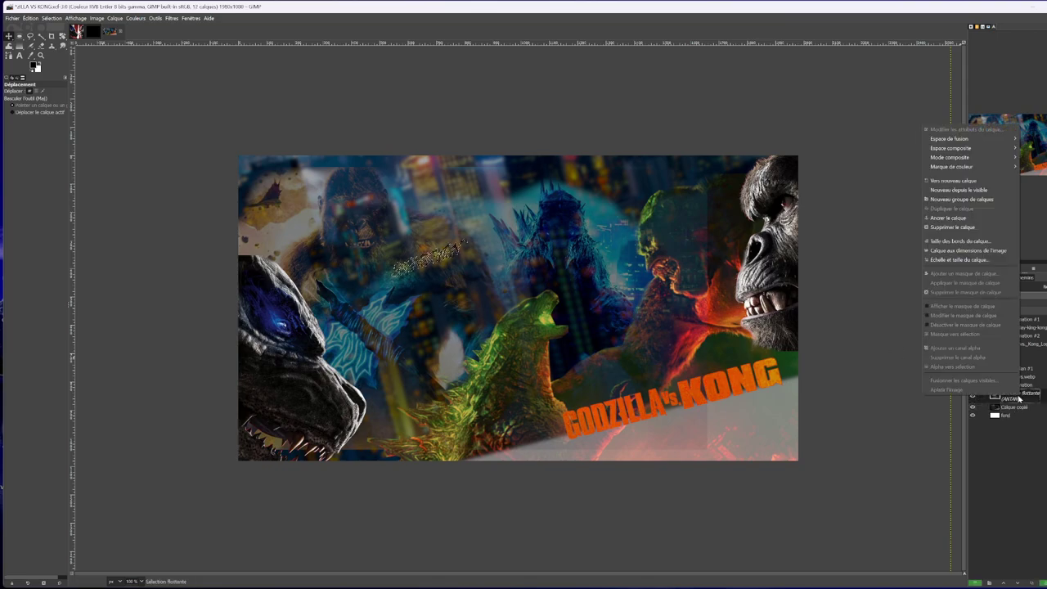
pyautogui.click(947, 217)
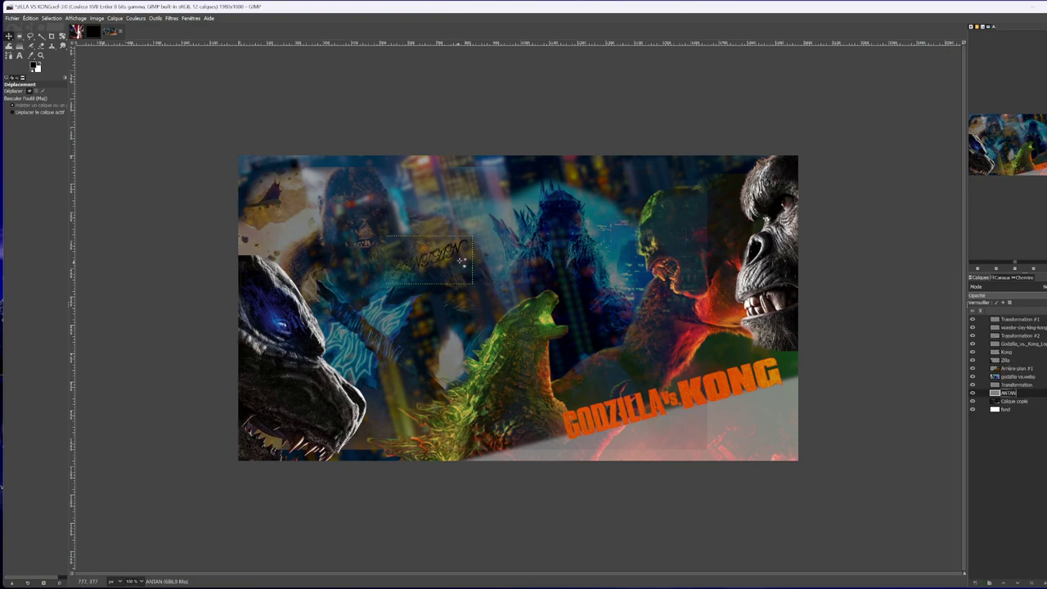
# Try to reposition the ANTAN text at 200% zoom, undoing the stray layer moves.
pyautogui.click(142, 581)
pyautogui.click(138, 533)
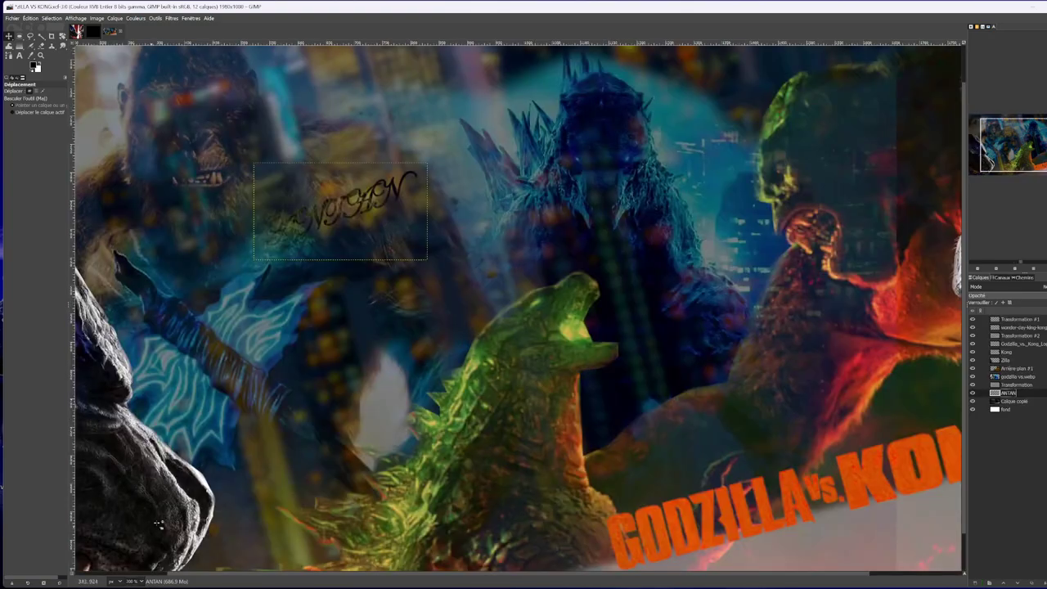
pyautogui.moveTo(393, 195); pyautogui.dragTo(402, 199)
pyautogui.hotkey('ctrl', 'z')
pyautogui.click(401, 198)
pyautogui.moveTo(400, 197); pyautogui.dragTo(383, 185)
pyautogui.click(381, 187)
pyautogui.hotkey('ctrl', 'z')
pyautogui.hotkey('ctrl', 'z')
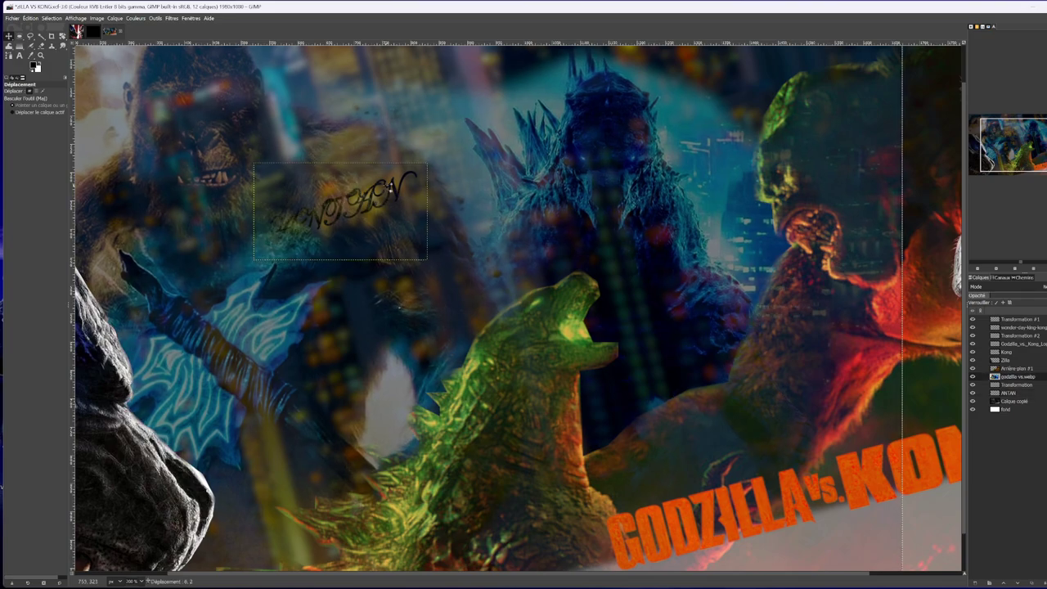
pyautogui.click(378, 188)
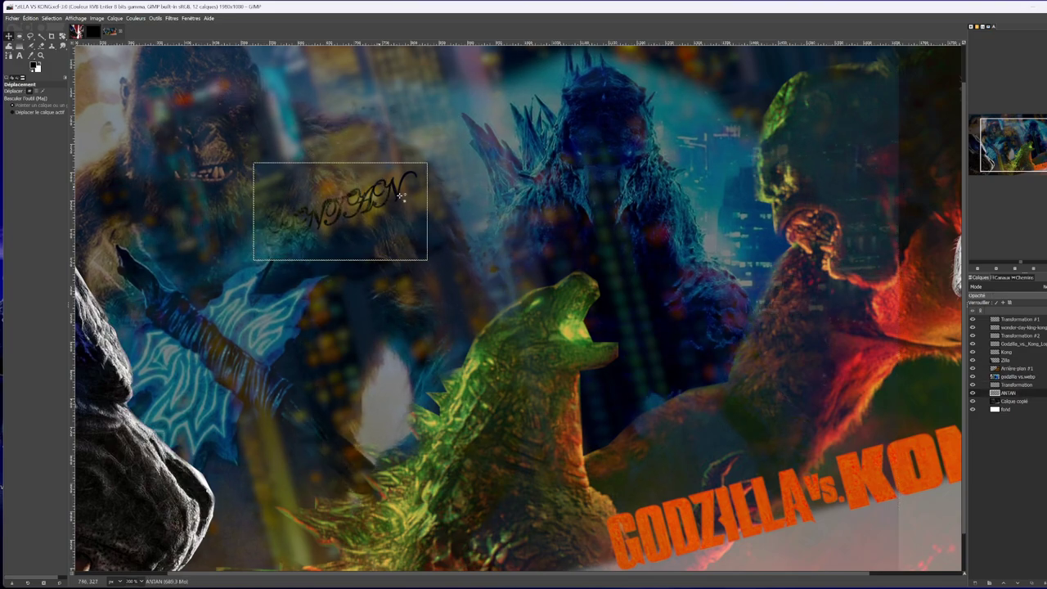
pyautogui.doubleClick(1032, 393)
pyautogui.rightClick(1022, 393)
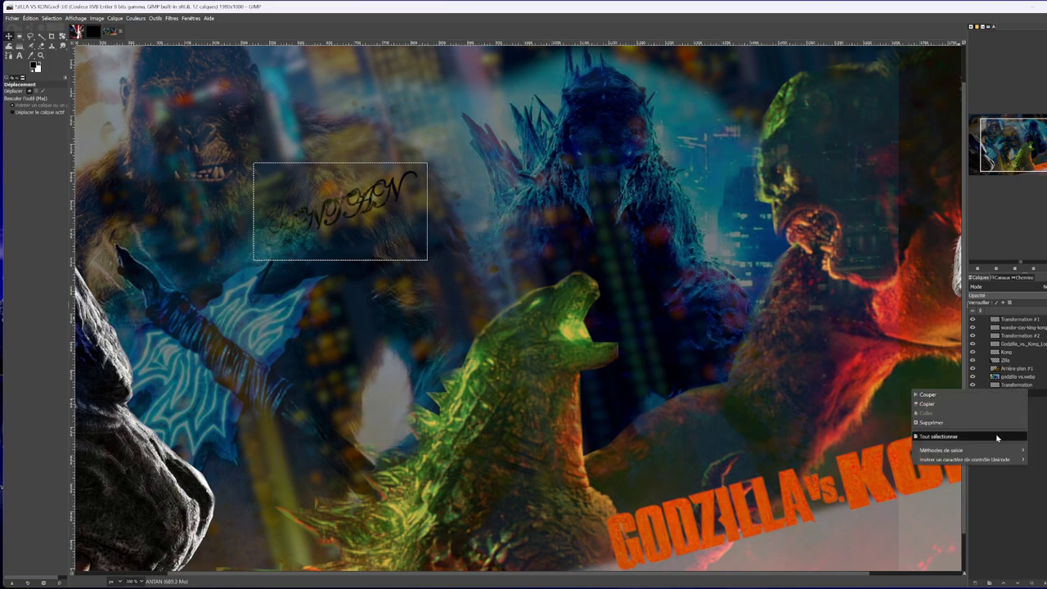
pyautogui.click(938, 436)
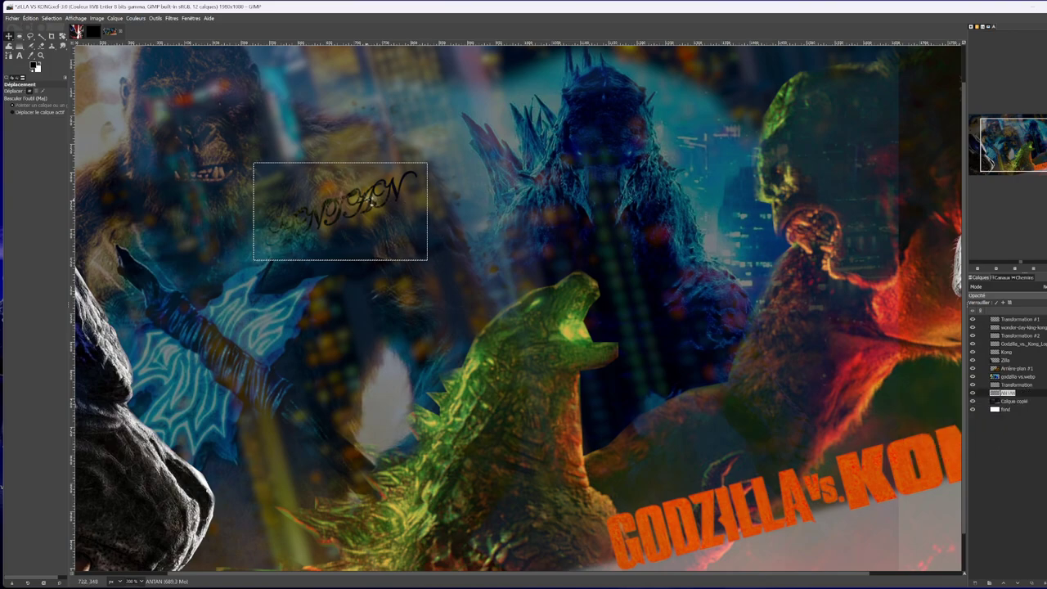
pyautogui.moveTo(367, 203); pyautogui.dragTo(366, 203)
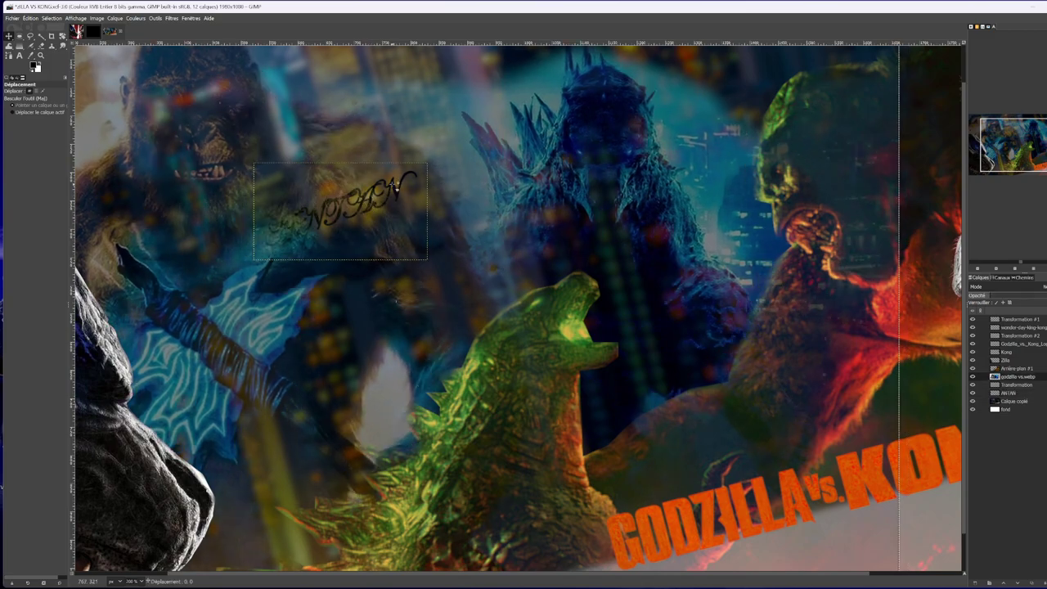
# Move the ANTAN text onto the light slanted band, just below the Godzilla vs. Kong logo.
pyautogui.click(396, 188)
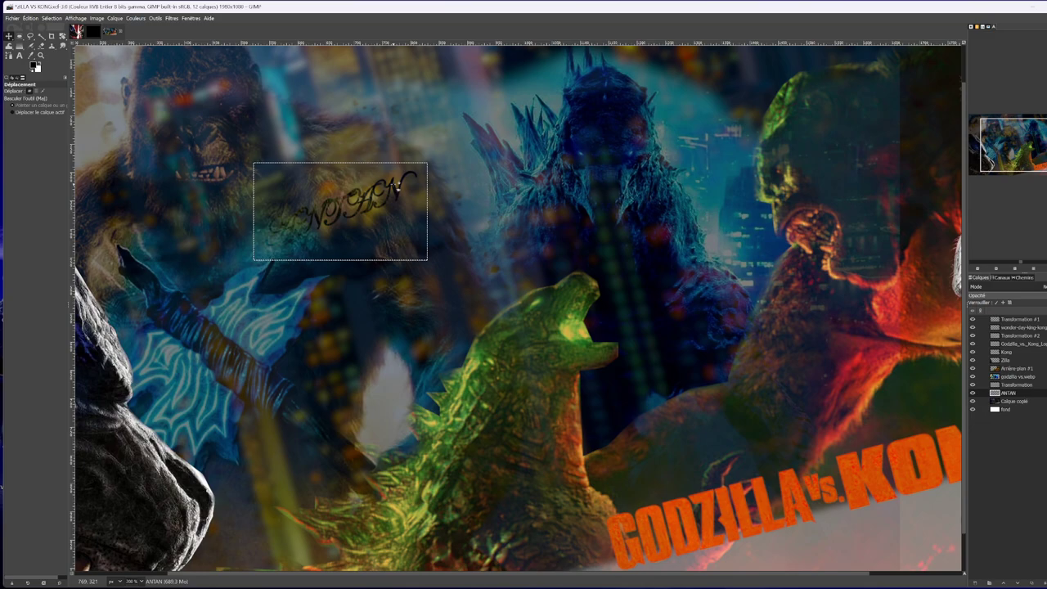
pyautogui.moveTo(396, 188); pyautogui.dragTo(920, 512)
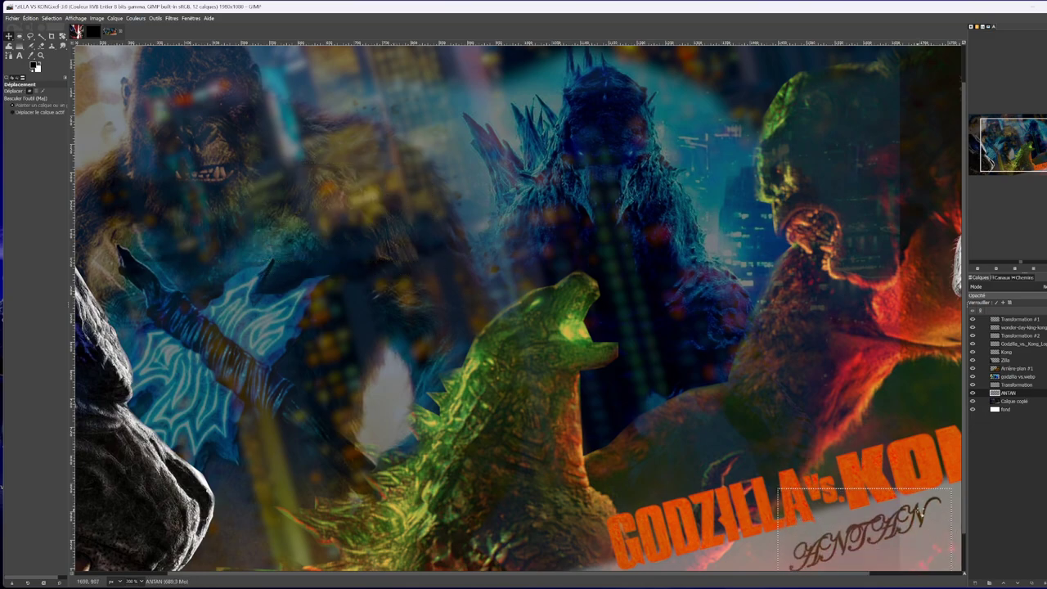
pyautogui.scroll(-1, 923, 496)
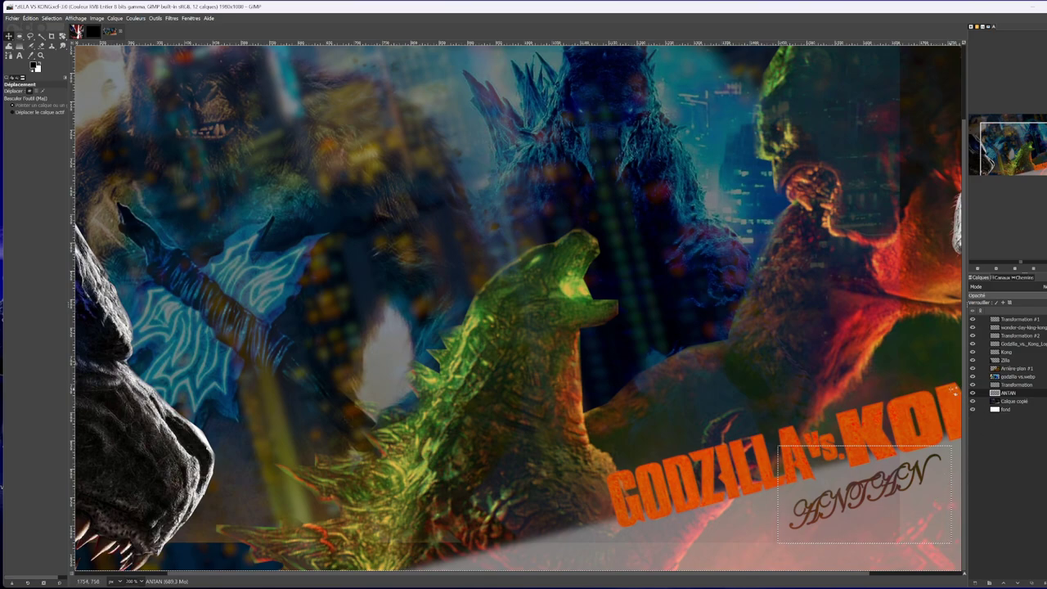
pyautogui.moveTo(855, 489); pyautogui.dragTo(862, 506)
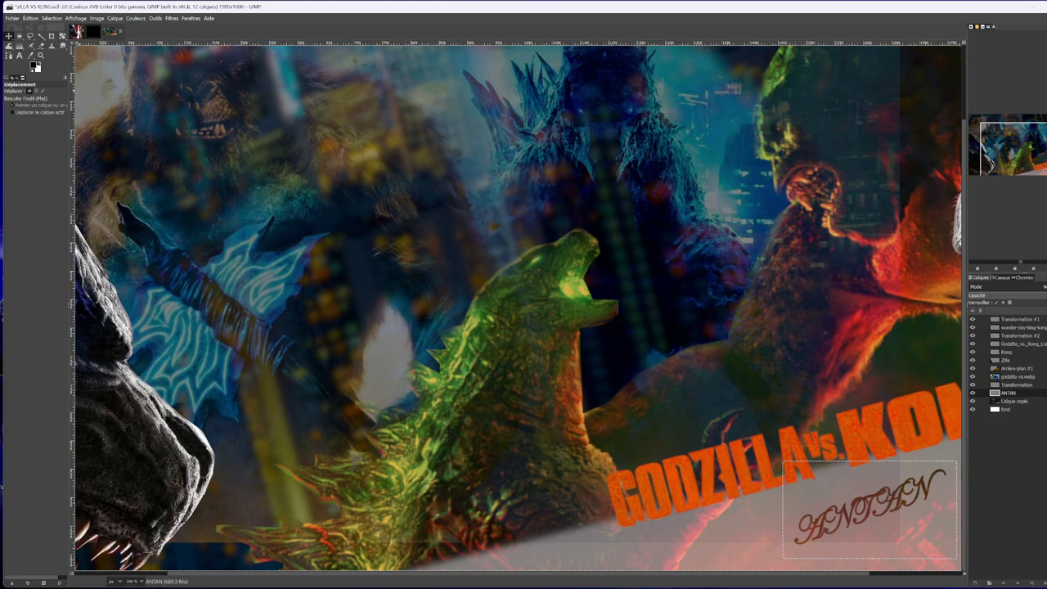
# Rotate the ANTAN text by 3.71° around its centre with the Rotate tool.
pyautogui.click(142, 582)
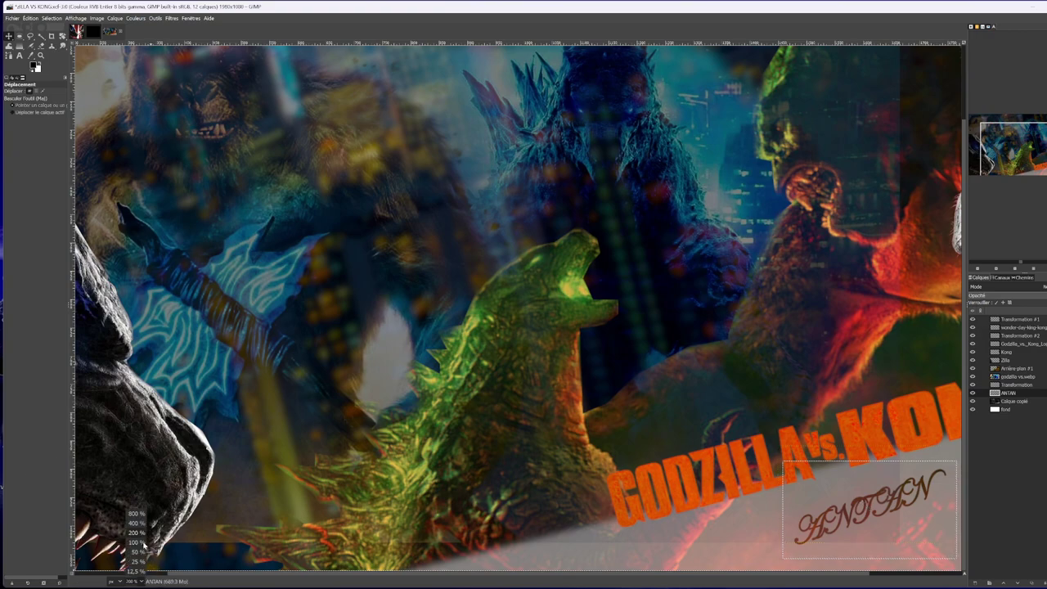
pyautogui.click(139, 546)
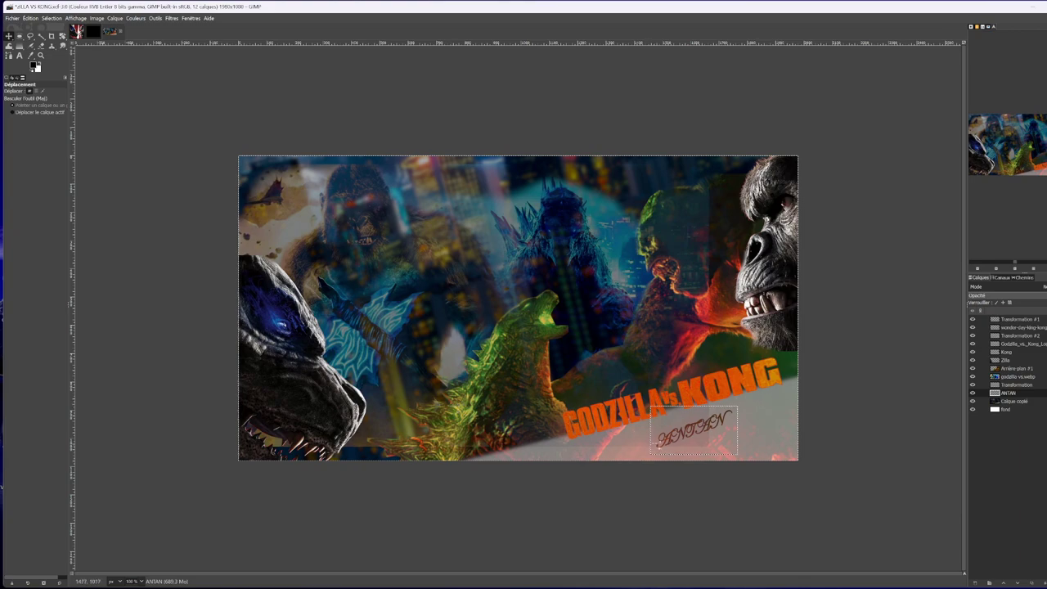
pyautogui.click(62, 36)
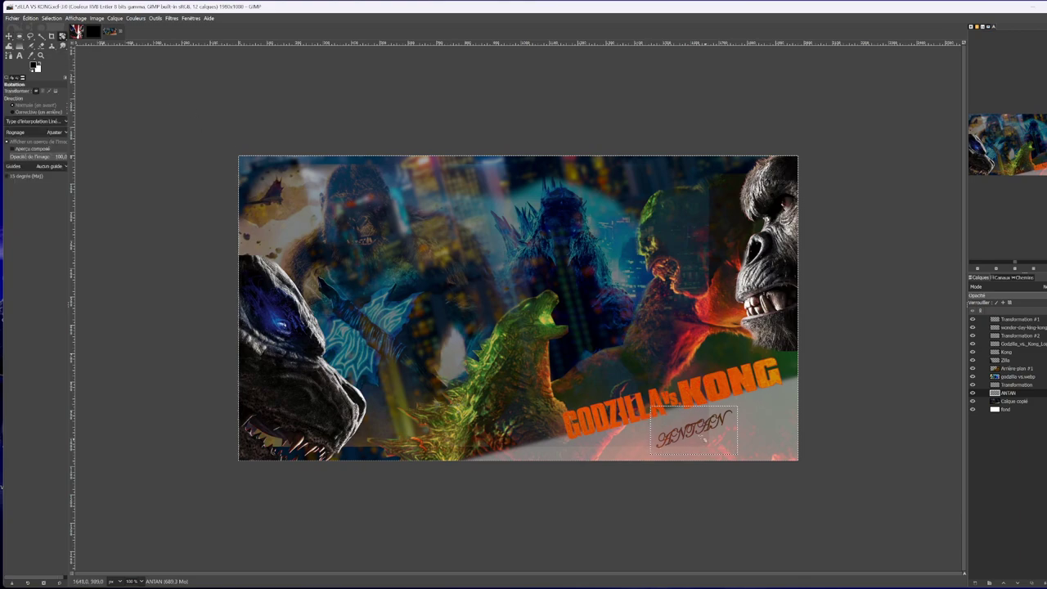
pyautogui.moveTo(695, 435); pyautogui.dragTo(675, 439)
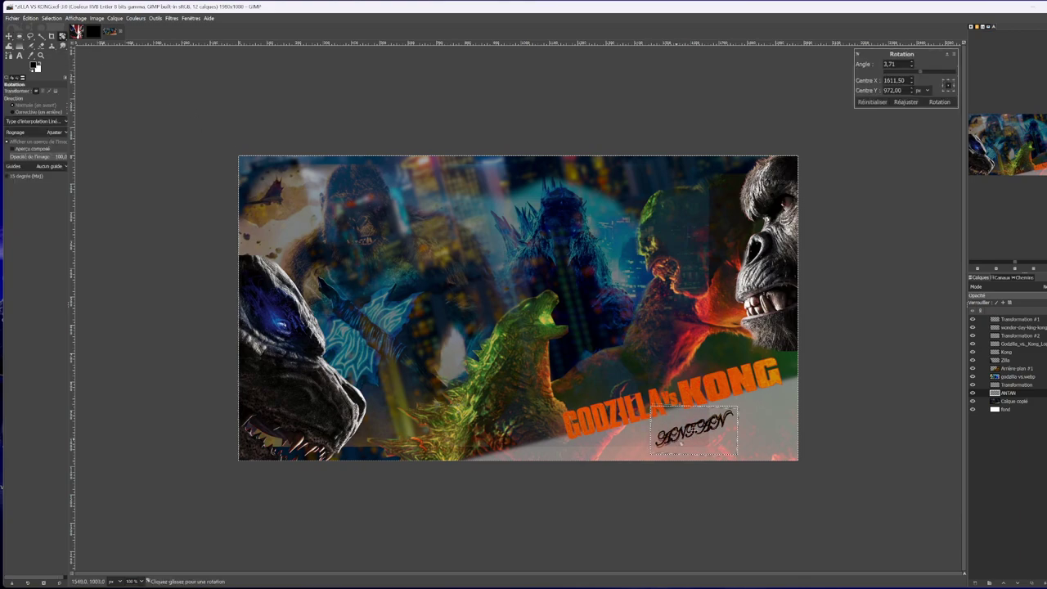
# Scale the ANTAN text to 442 × 266 px and convert the floating selection into a new layer.
pyautogui.click(62, 36)
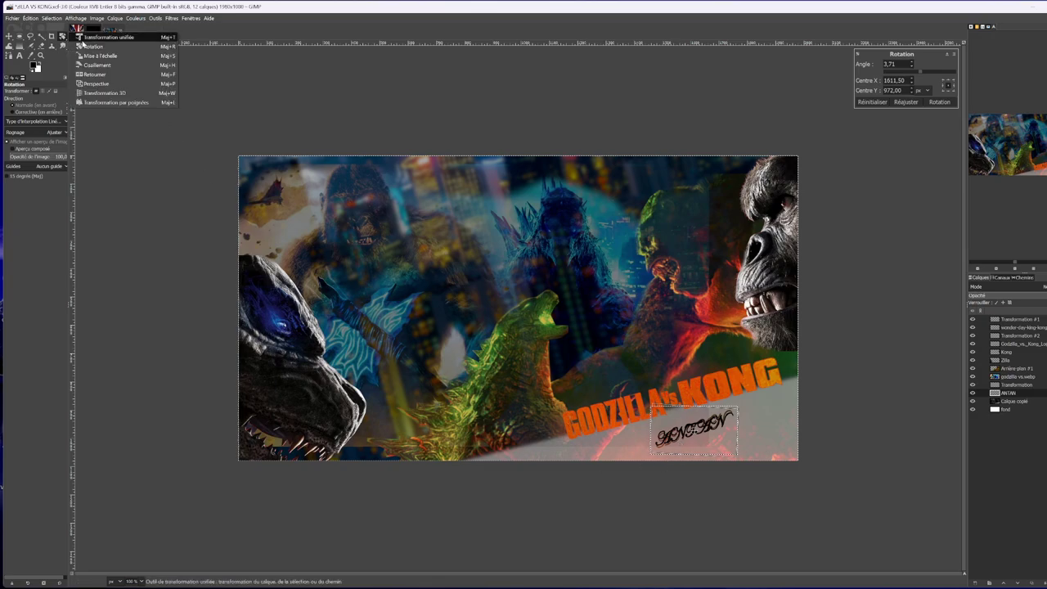
pyautogui.click(101, 57)
pyautogui.moveTo(667, 438); pyautogui.dragTo(730, 434)
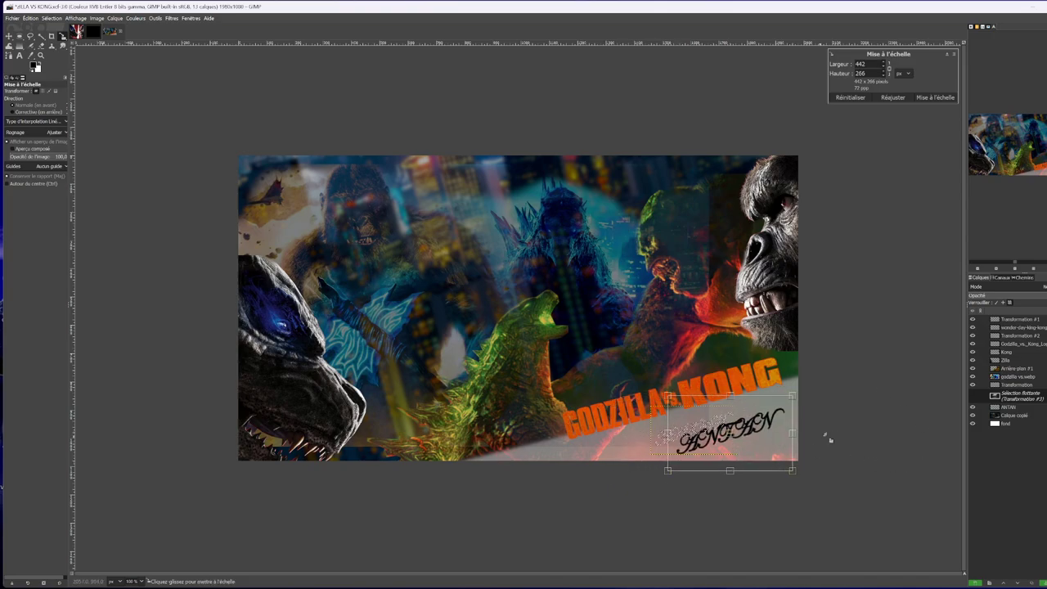
pyautogui.click(934, 98)
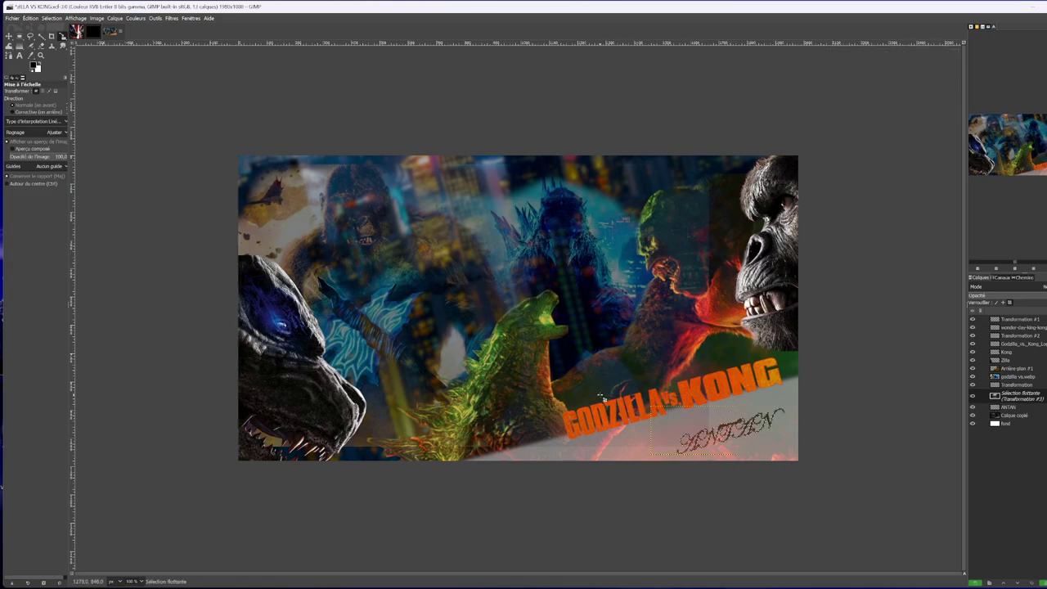
pyautogui.rightClick(1033, 400)
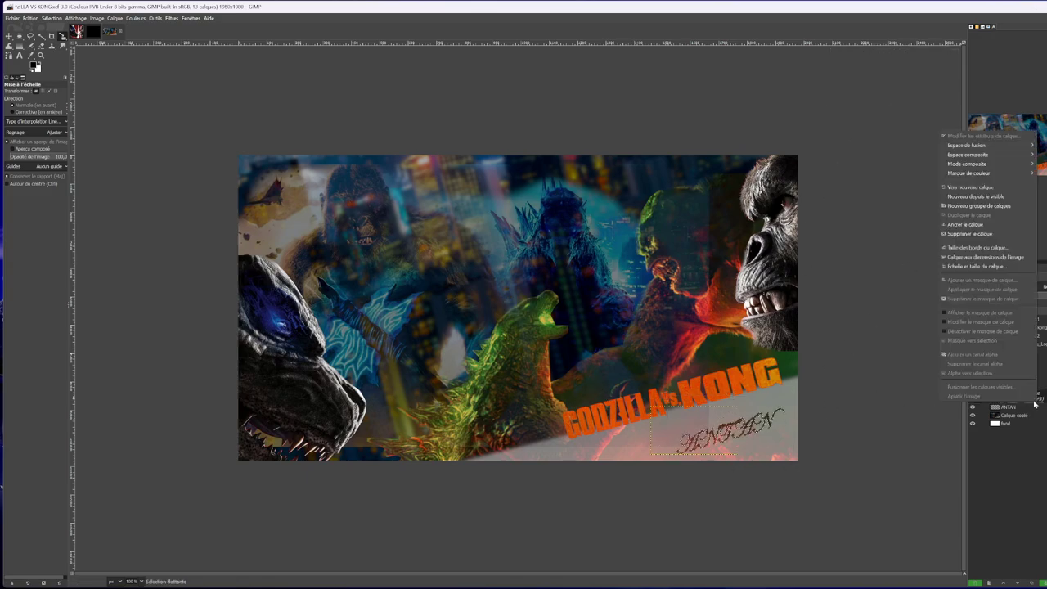
pyautogui.click(972, 187)
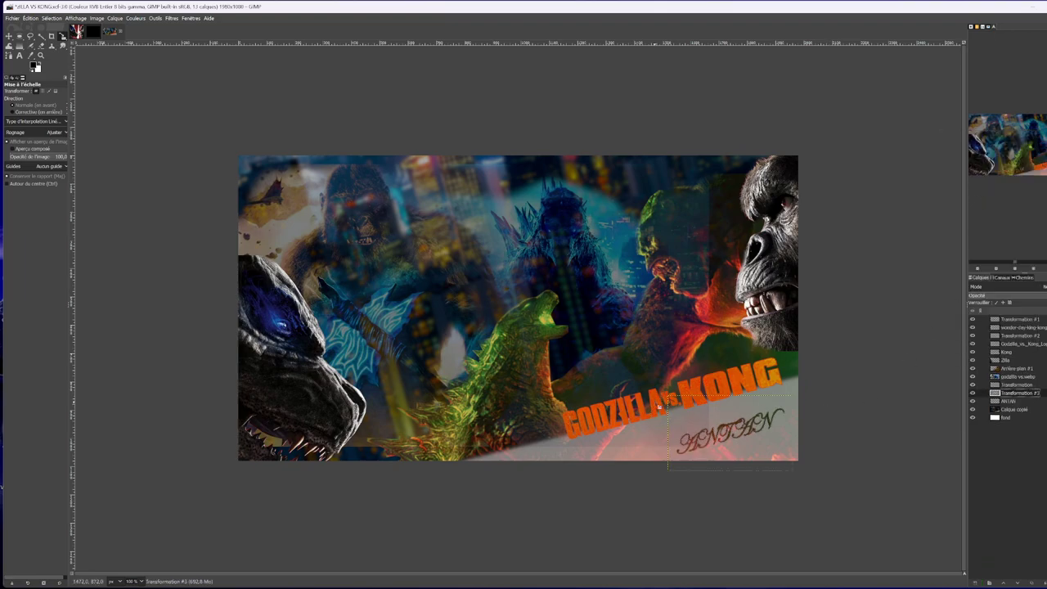
# Scale the content of the Godzilla vs. Kong logo layer to 1028 × 666 px.
pyautogui.click(1013, 344)
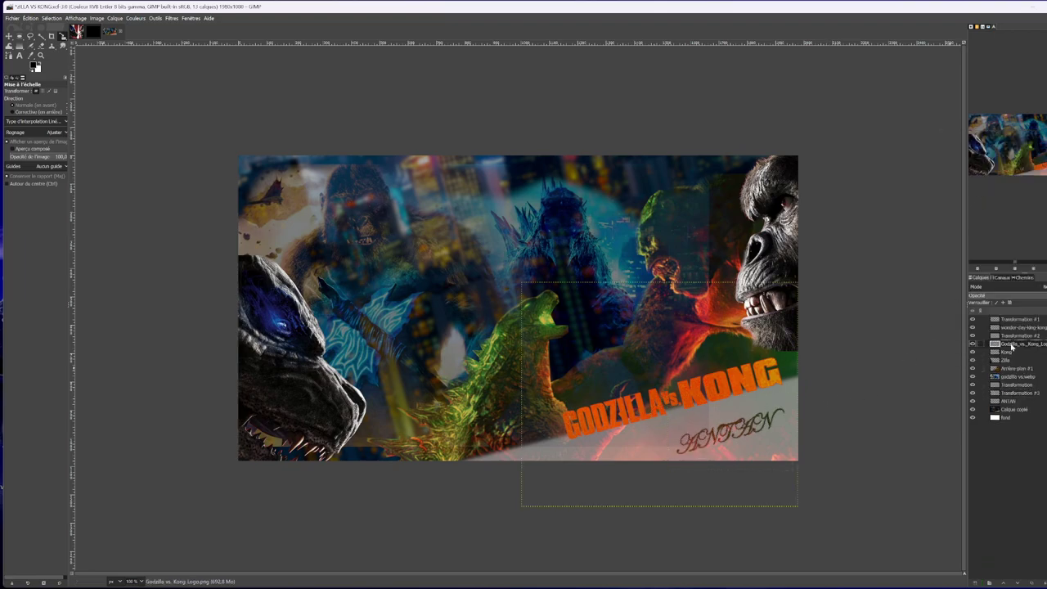
pyautogui.moveTo(601, 417); pyautogui.dragTo(668, 420)
pyautogui.press('Escape')
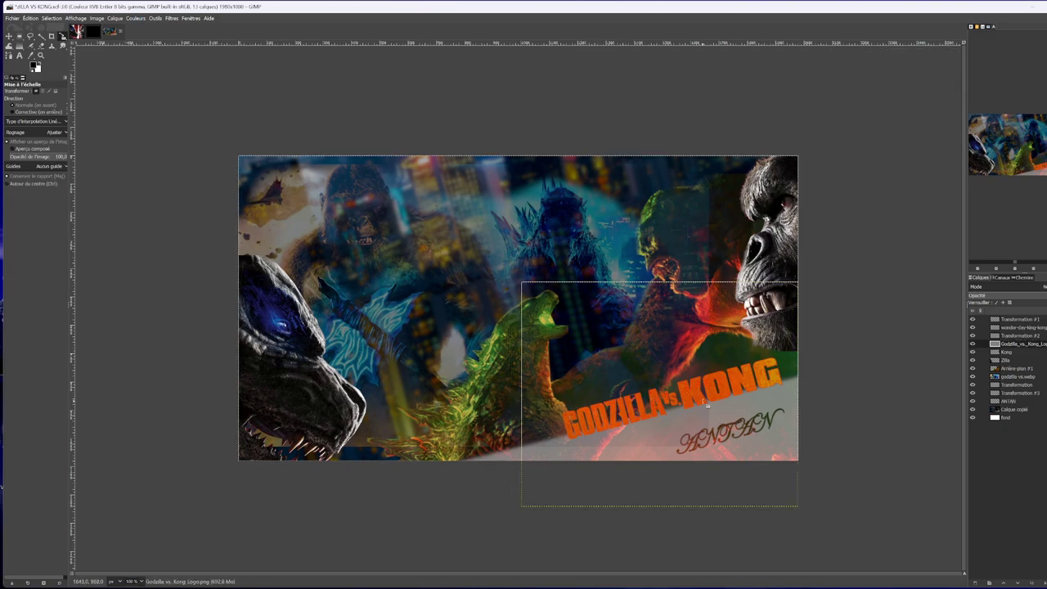
pyautogui.click(632, 405)
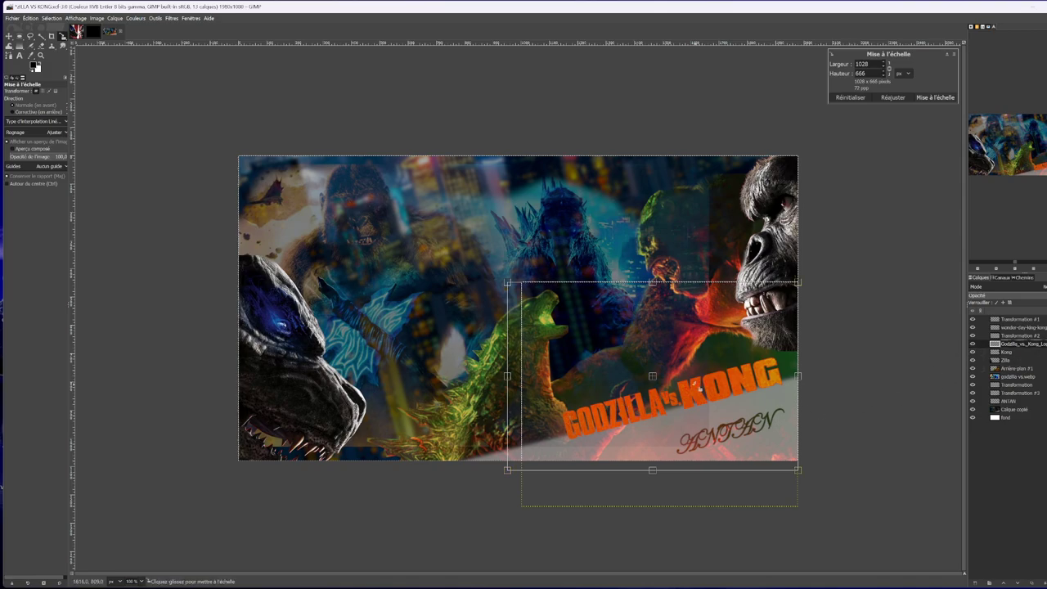
pyautogui.click(934, 97)
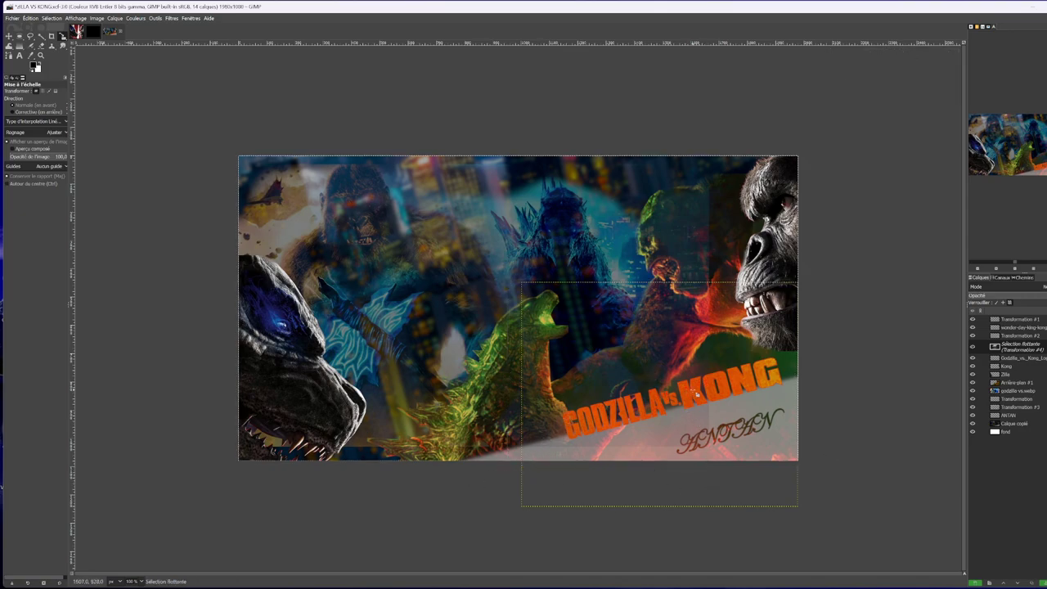
pyautogui.click(632, 417)
pyautogui.press('Escape')
# Try to convert the floating logo into a new layer, toggle the fond layer's visibility and rescale fond.
pyautogui.rightClick(1028, 350)
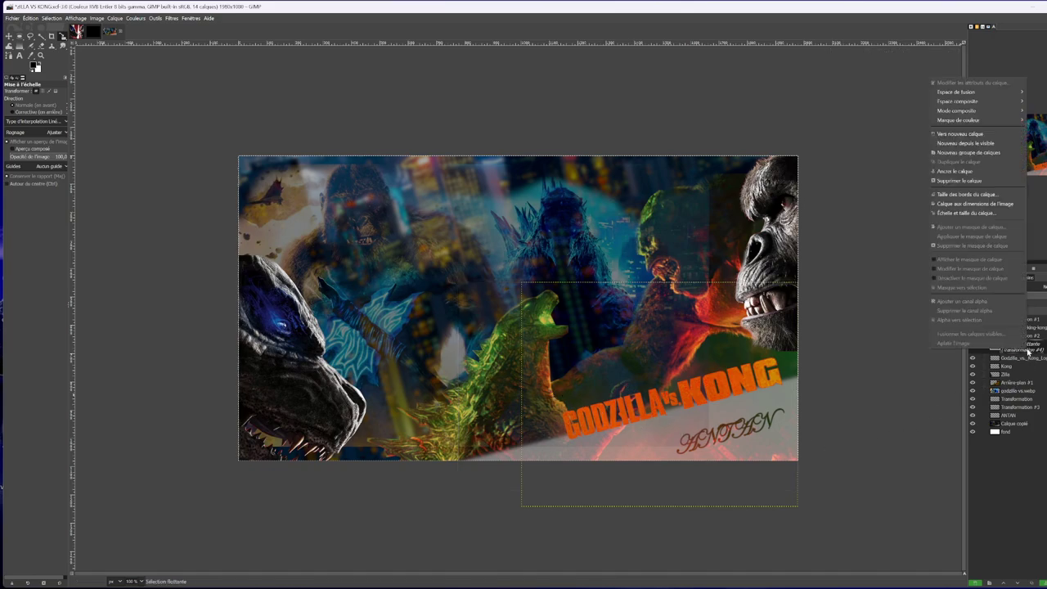
pyautogui.click(964, 136)
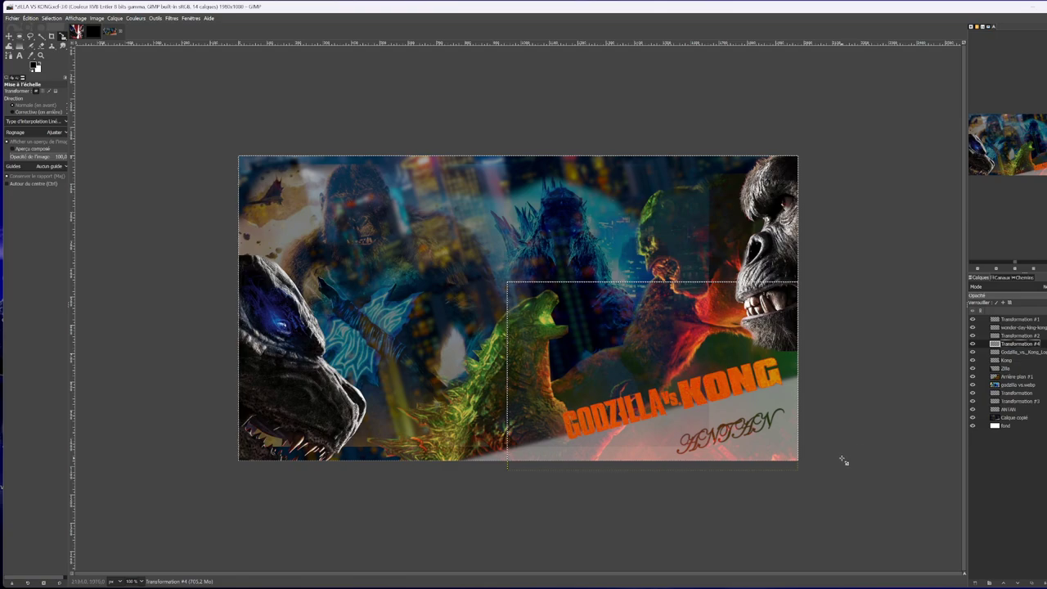
pyautogui.click(1005, 426)
pyautogui.click(972, 426)
pyautogui.click(972, 426)
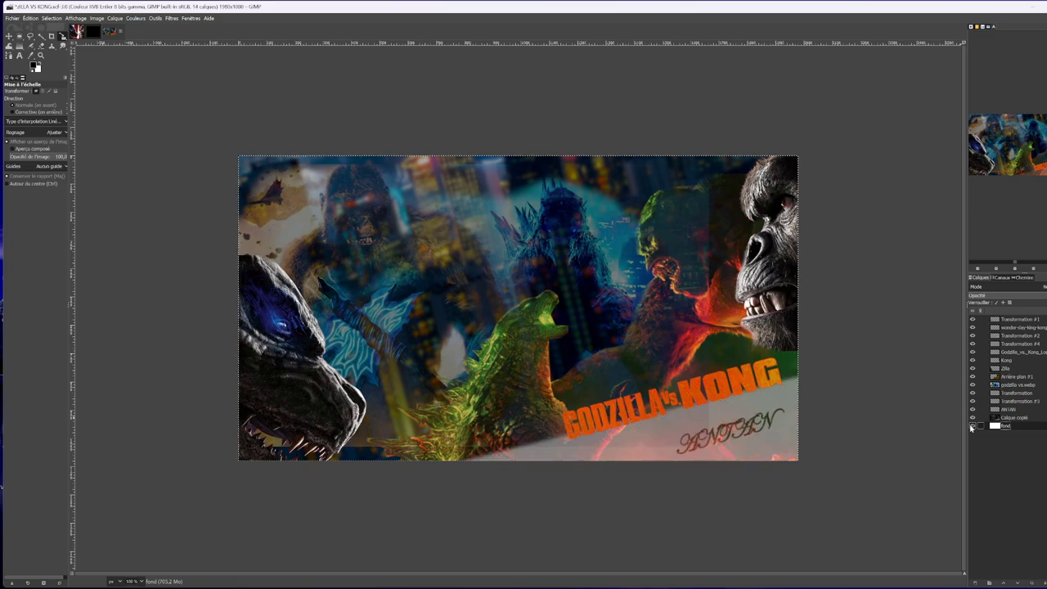
pyautogui.click(730, 380)
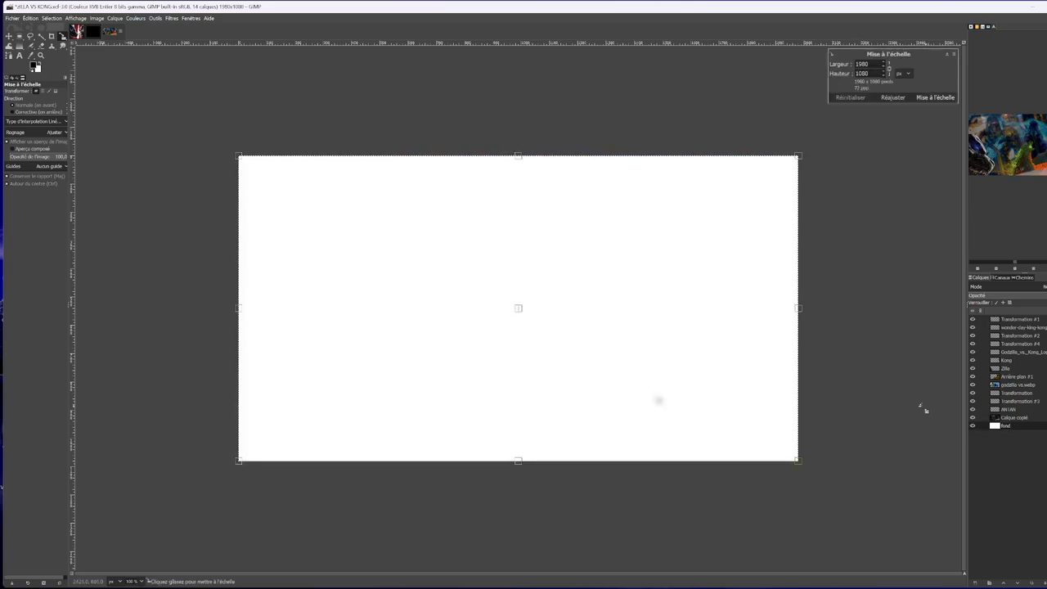
pyautogui.press('Return')
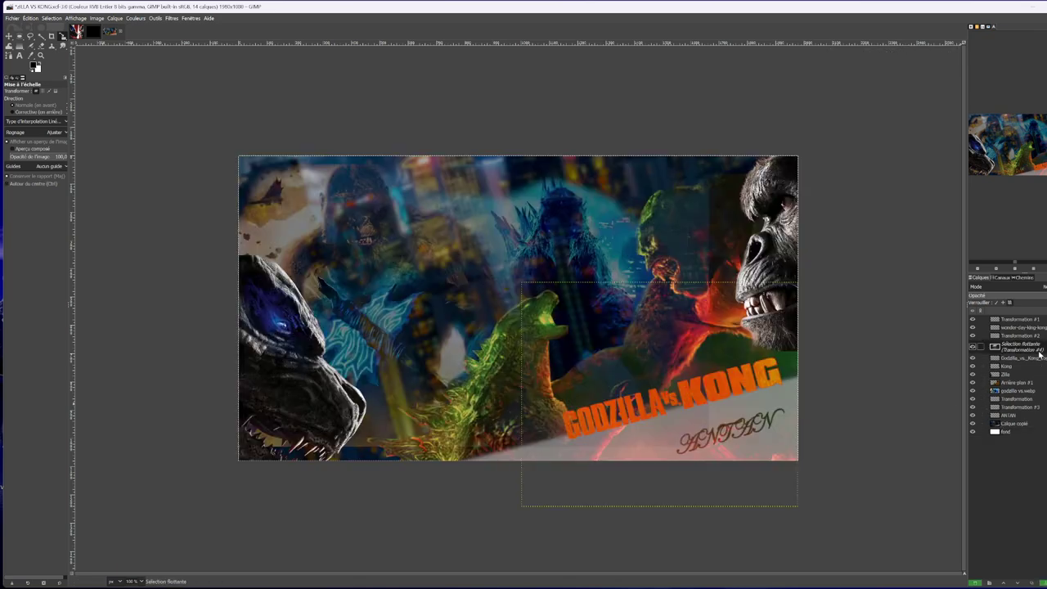
# Convert the scaled Godzilla vs. Kong logo's floating selection into a new layer.
pyautogui.click(1037, 367)
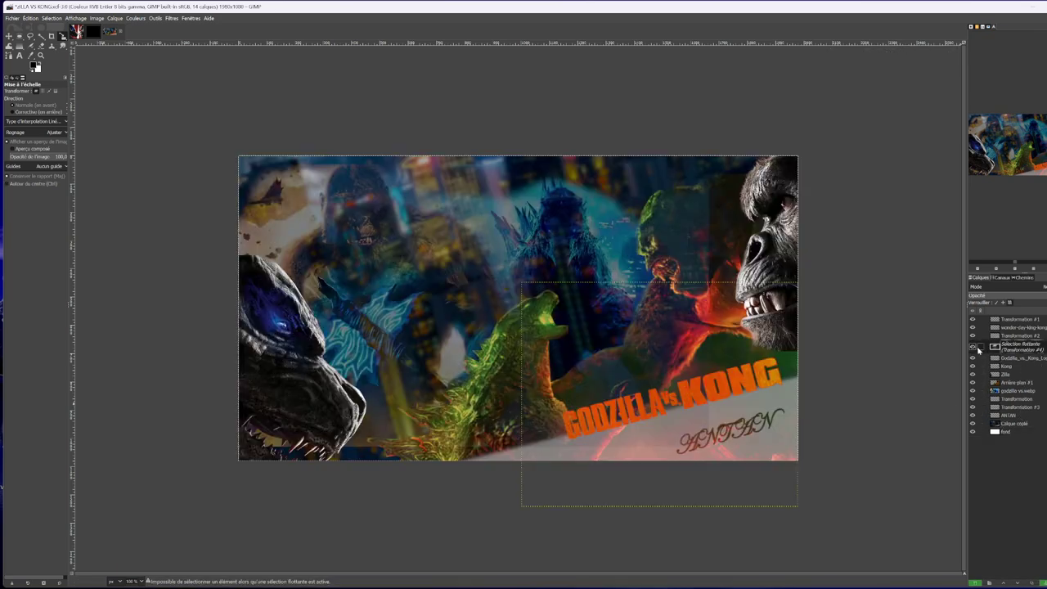
pyautogui.rightClick(1023, 347)
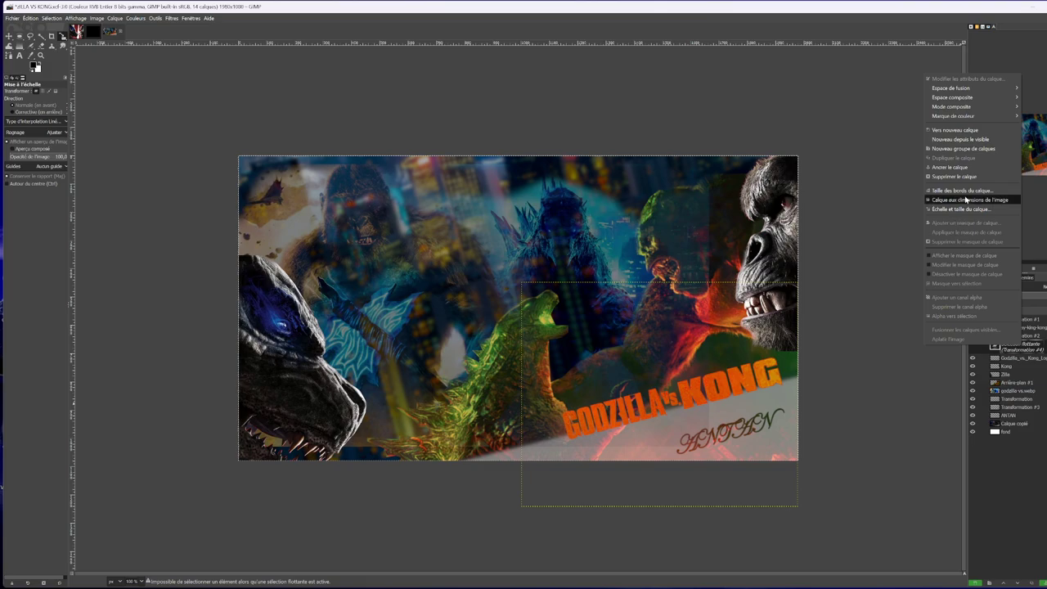
pyautogui.click(954, 130)
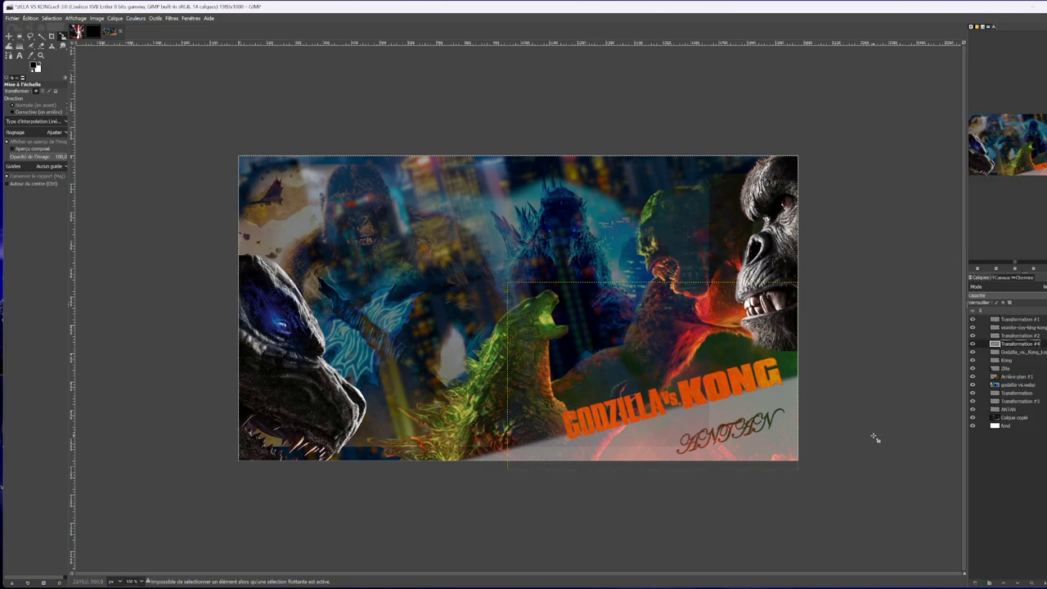
# Scale the Godzilla vs. Kong logo on the Transformation #2 layer to 1052 × 718 px and shift it slightly up and right.
pyautogui.click(1015, 425)
pyautogui.click(1021, 336)
pyautogui.click(972, 336)
pyautogui.click(972, 336)
pyautogui.moveTo(657, 404); pyautogui.dragTo(603, 391)
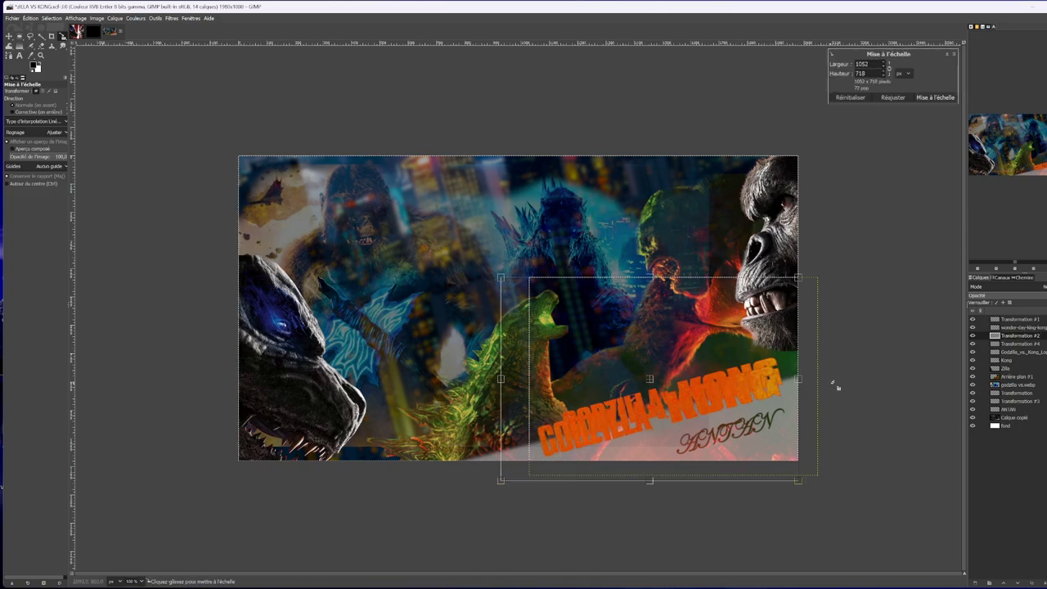
pyautogui.click(939, 97)
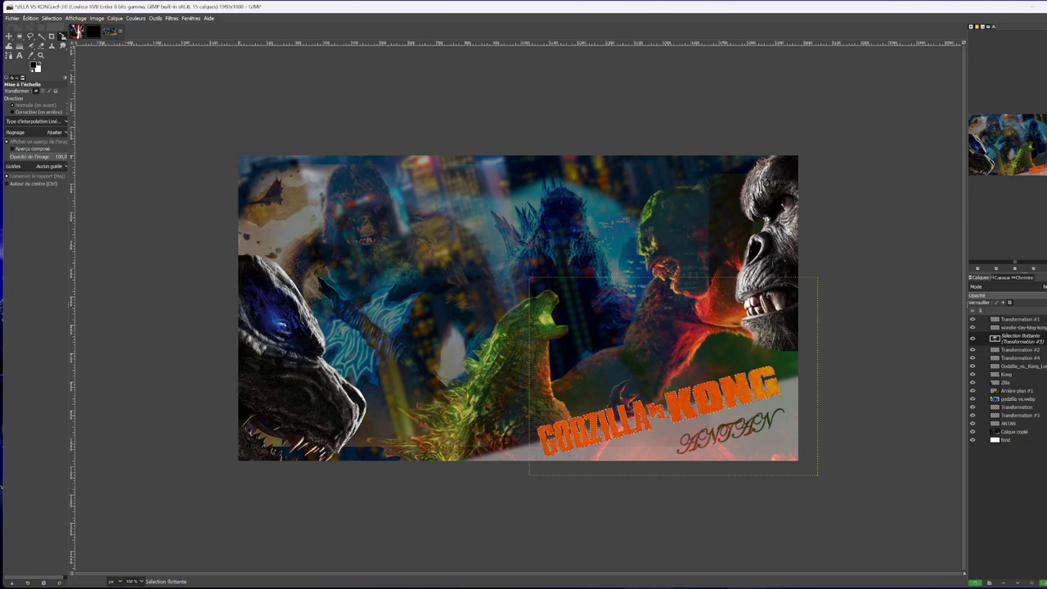
pyautogui.click(9, 36)
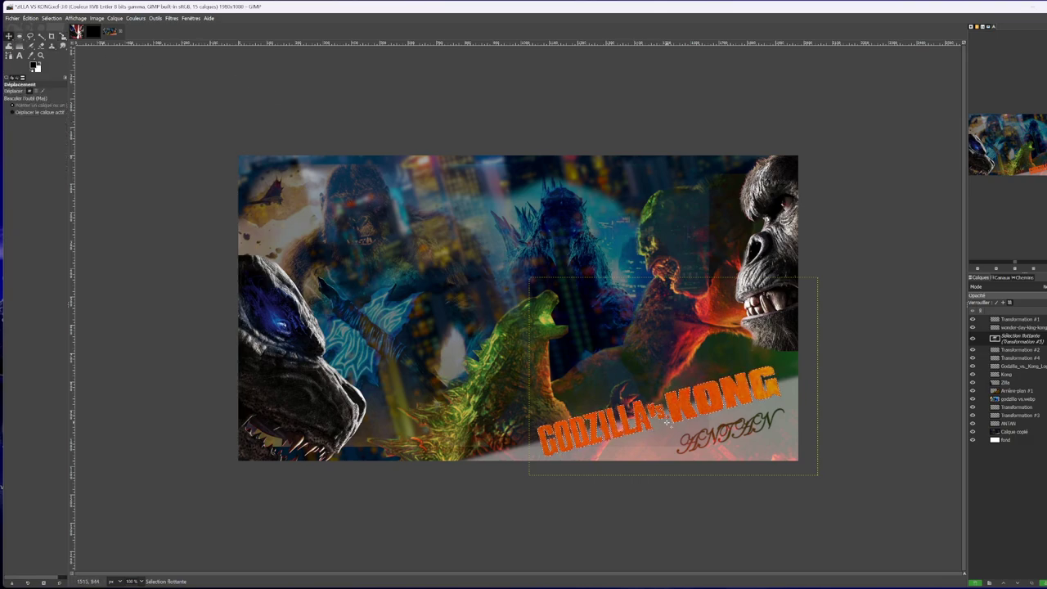
pyautogui.moveTo(684, 409); pyautogui.dragTo(694, 404)
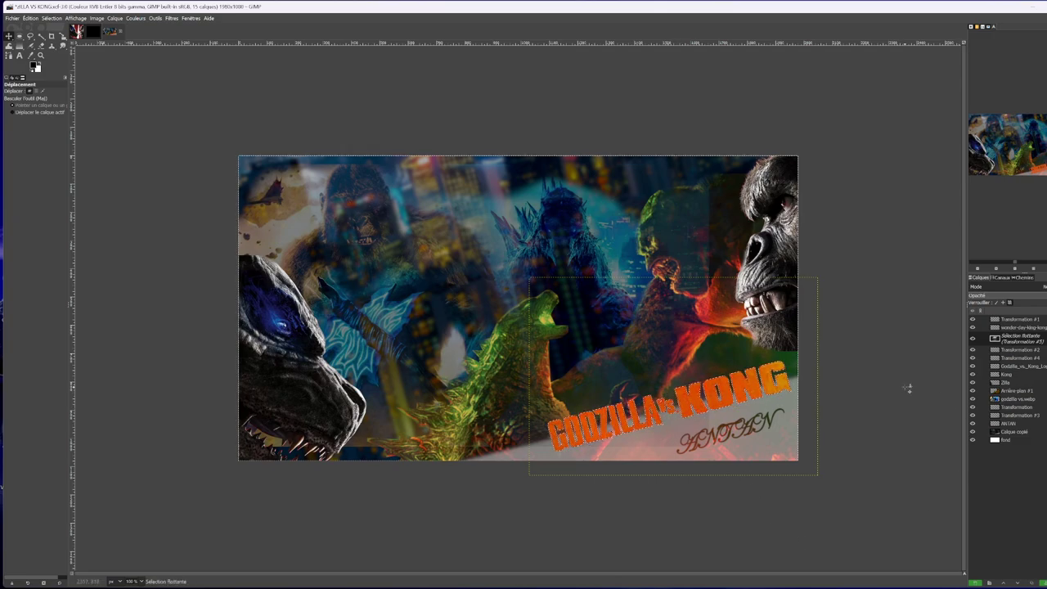
# Export the composite as a PNG named ZILLA VS KONG_ANTAN in the Godzilla vs Kong folder.
pyautogui.click(13, 18)
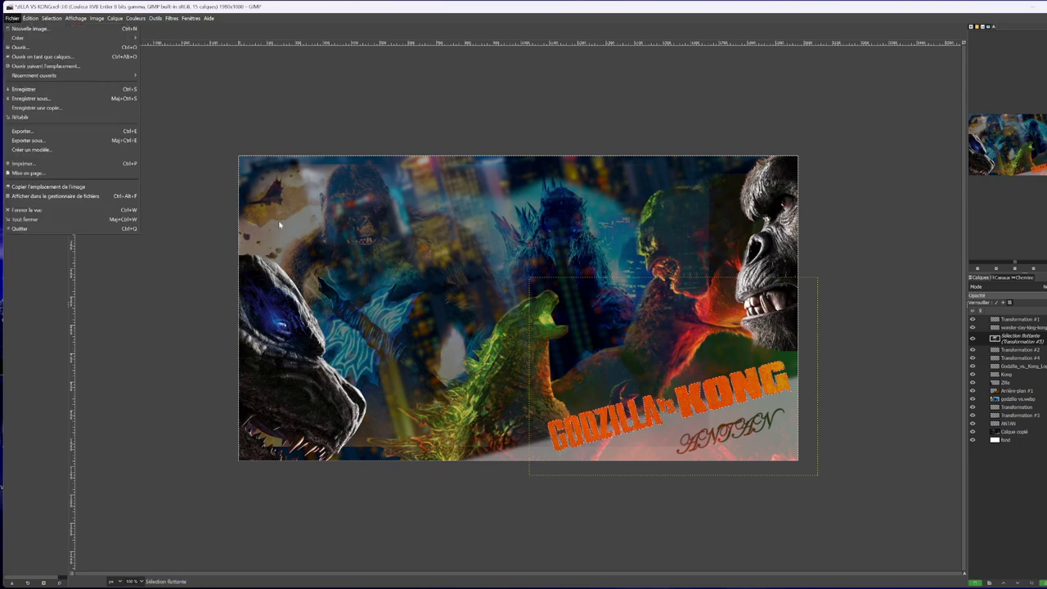
pyautogui.click(72, 142)
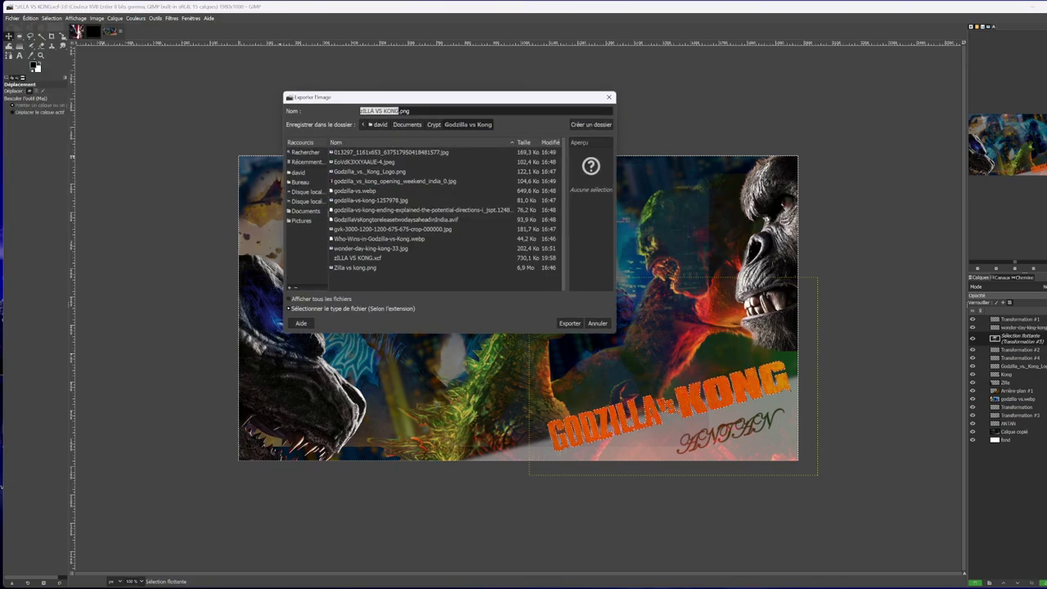
pyautogui.click(408, 125)
pyautogui.press('Delete')
pyautogui.write('Z')
pyautogui.press('Escape')
pyautogui.write('_ANTAN')
pyautogui.click(565, 324)
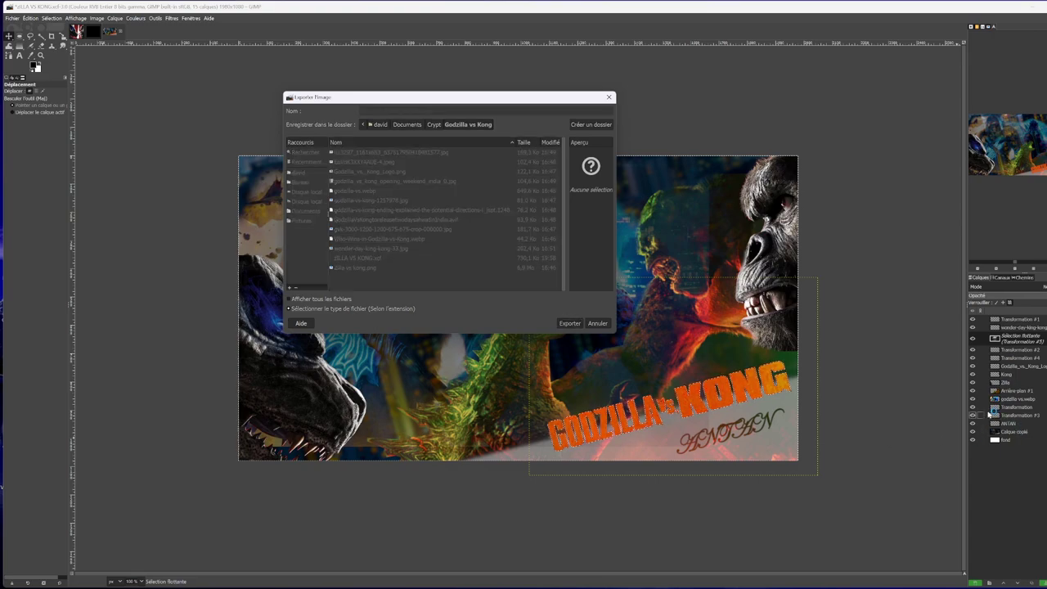
pyautogui.click(592, 397)
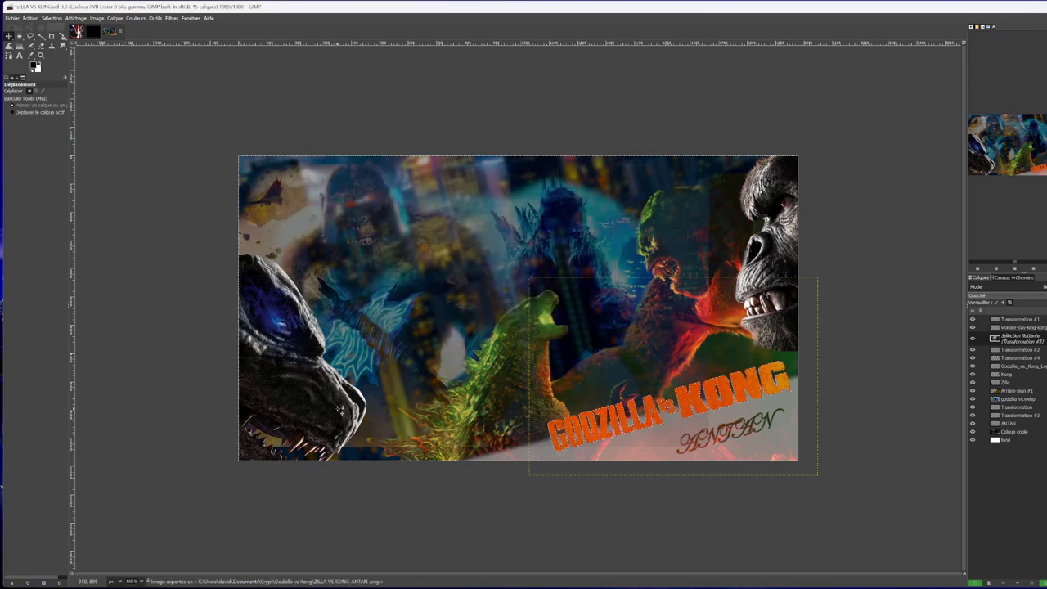
# Switch to the image viewer and inspect the exported ZILLA VS KONG_ANTAN PNG enlarged to 177 %.
pyautogui.moveTo(588, 584)
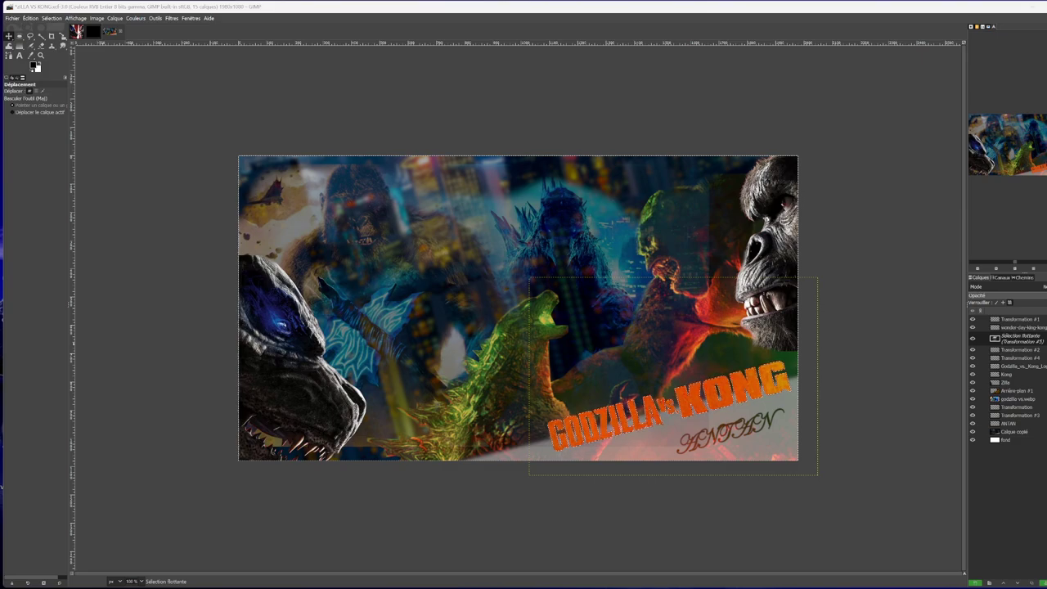
pyautogui.click(65, 303)
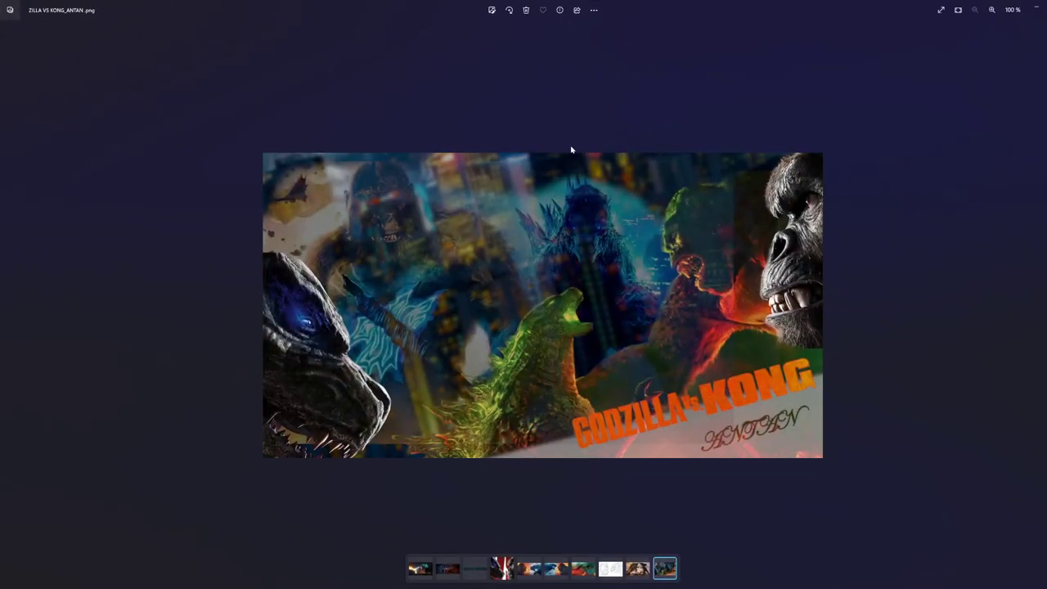
pyautogui.click(992, 10)
pyautogui.click(992, 10)
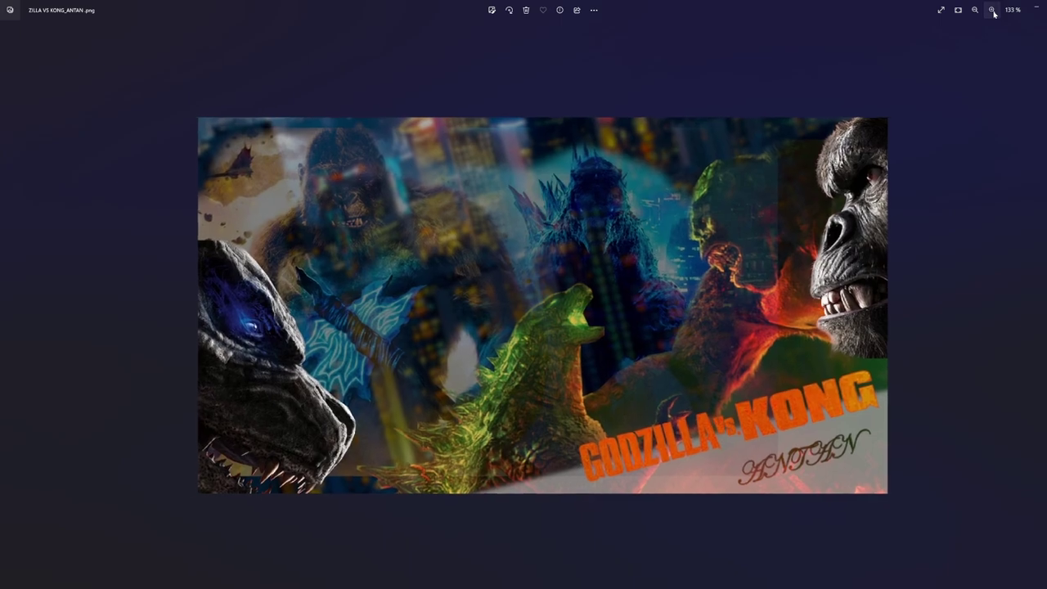
pyautogui.click(992, 10)
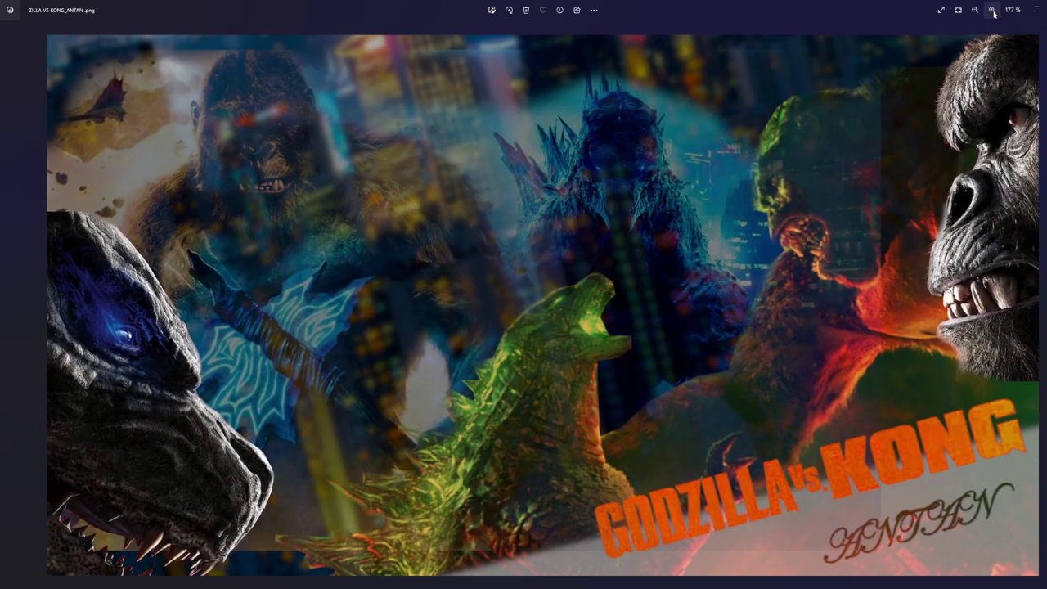